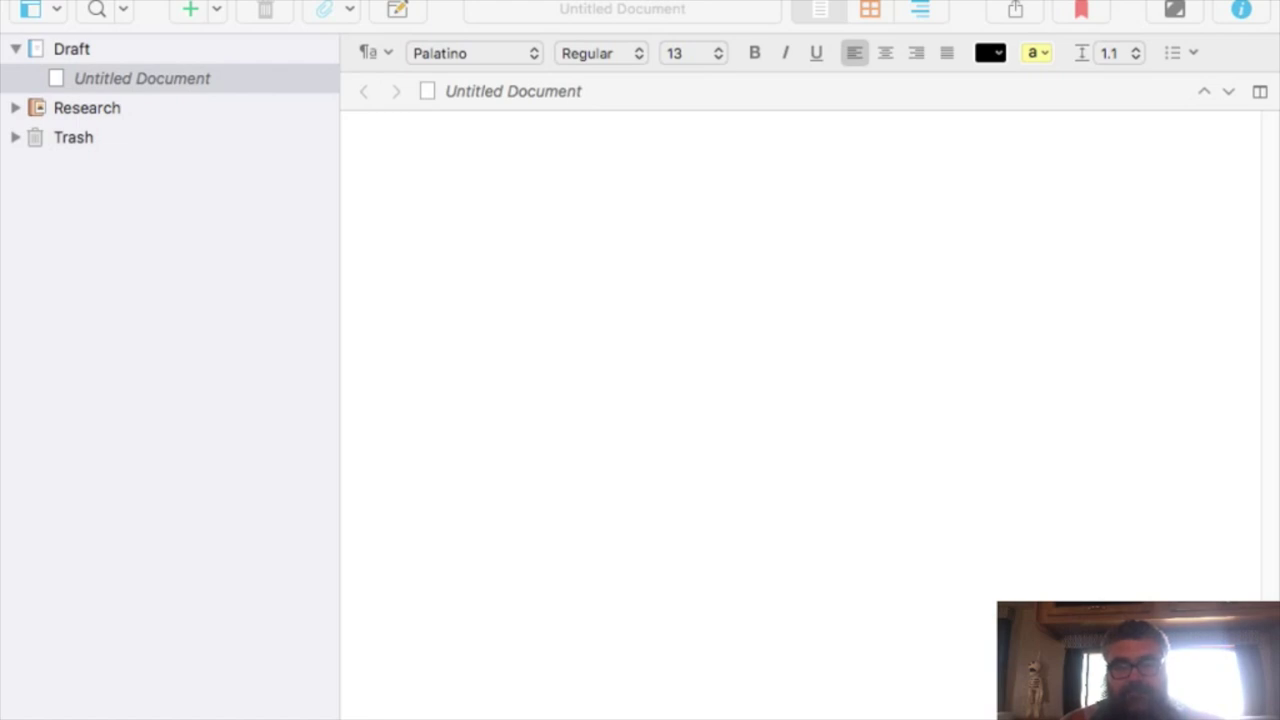
Paste the full Rumours From The Attic manuscript into the empty document and look over its opening pages
{"action": "left_click", "coordinate": [460, 150]}
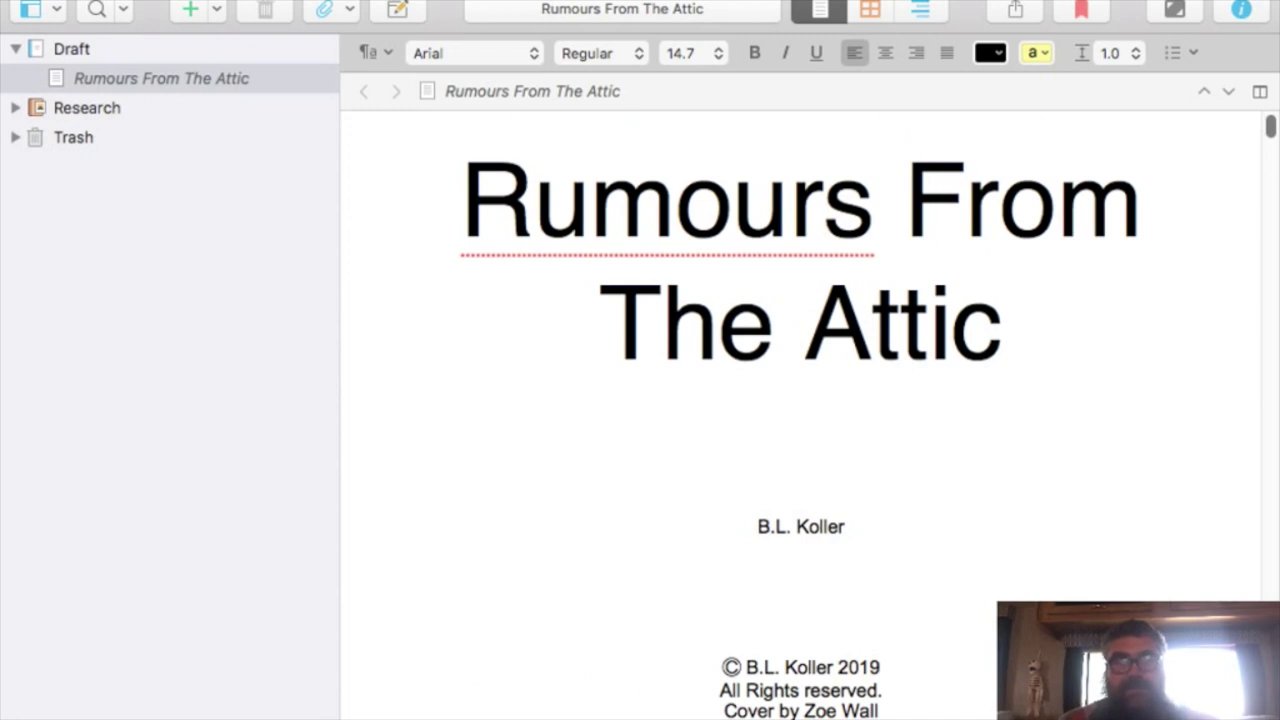
{"action": "scroll", "coordinate": [800, 415], "scroll_direction": "down", "scroll_amount": 10}
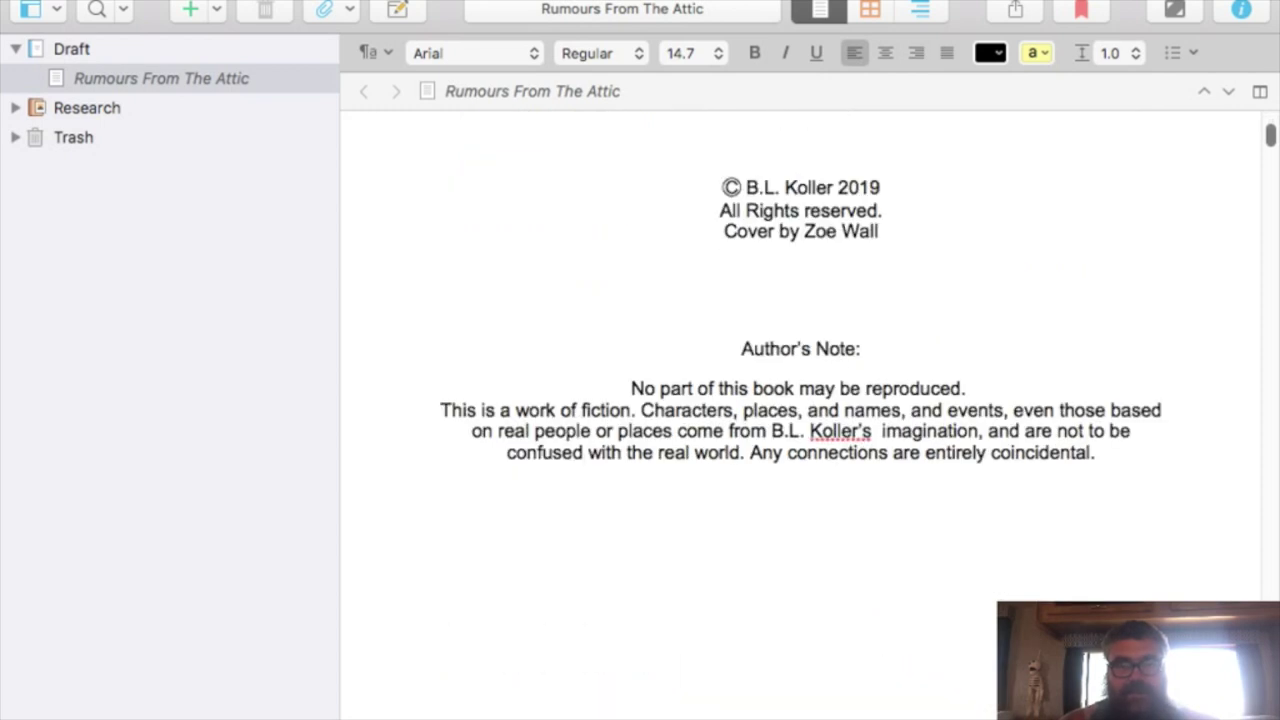
{"action": "scroll", "coordinate": [800, 400], "scroll_direction": "down", "scroll_amount": 15}
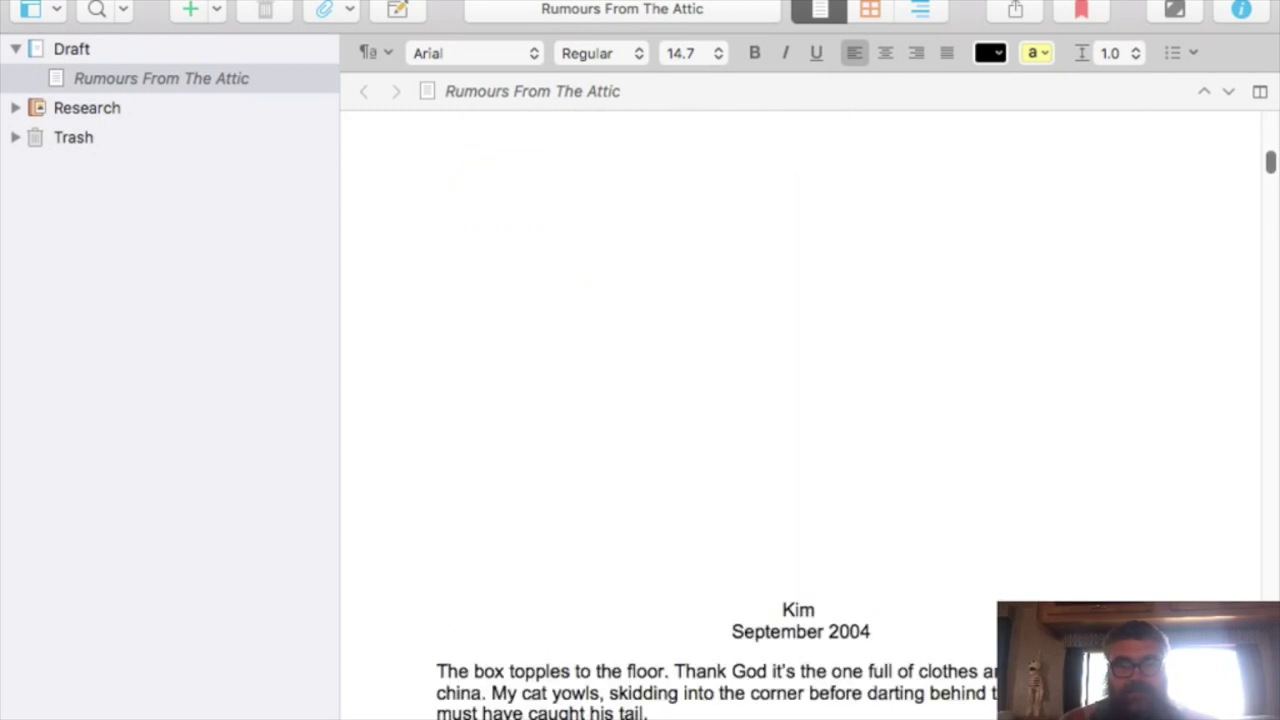
{"action": "scroll", "coordinate": [800, 400], "scroll_direction": "down", "scroll_amount": 2}
{"action": "scroll", "coordinate": [800, 400], "scroll_direction": "up", "scroll_amount": 15}
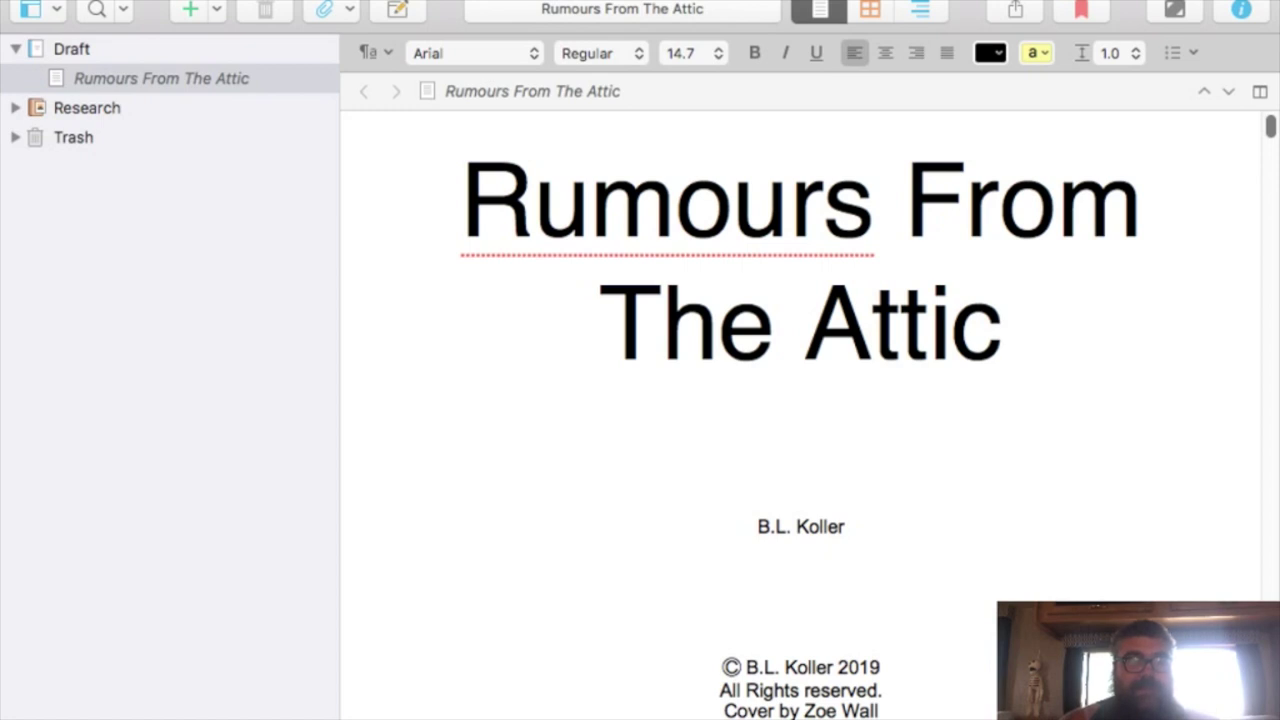
Add twelve blank documents to the Draft folder below the Rumours From The Attic manuscript
{"action": "key", "text": "super+n"}
{"action": "key", "text": "super+n"}
{"action": "key", "text": "super+n"}
{"action": "key", "text": "super+n"}
{"action": "key", "text": "super+n"}
{"action": "key", "text": "super+n"}
{"action": "key", "text": "super+n"}
{"action": "key", "text": "super+n"}
{"action": "key", "text": "super+n"}
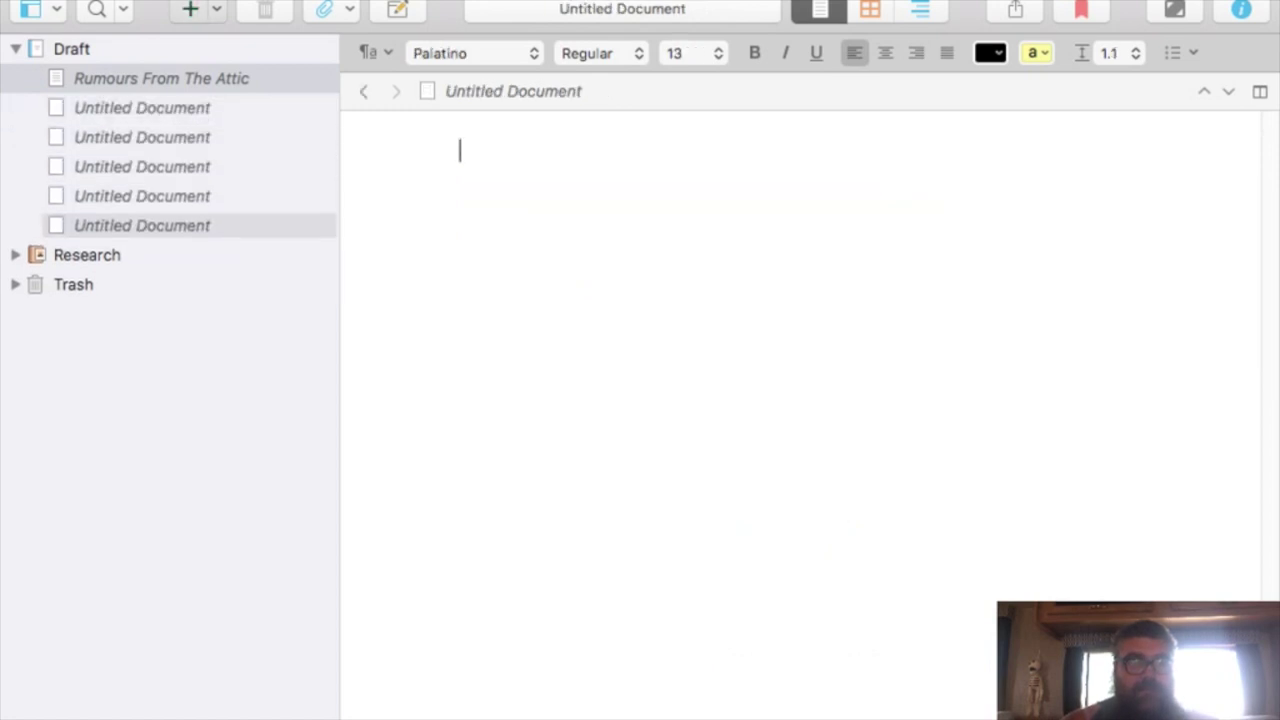
{"action": "key", "text": "super+n"}
{"action": "key", "text": "super+n"}
{"action": "key", "text": "super+n"}
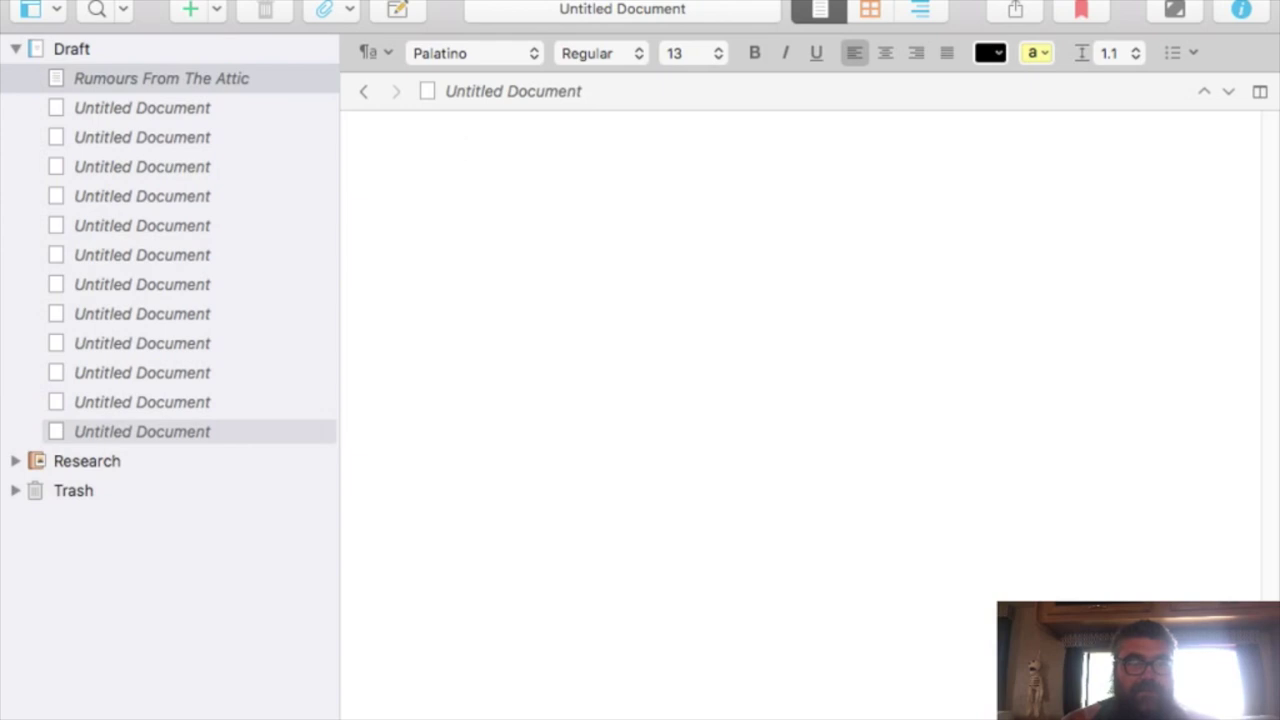
Copy the three-line copyright notice from the manuscript into the first blank document and title that document Copyright
{"action": "left_click", "coordinate": [142, 108]}
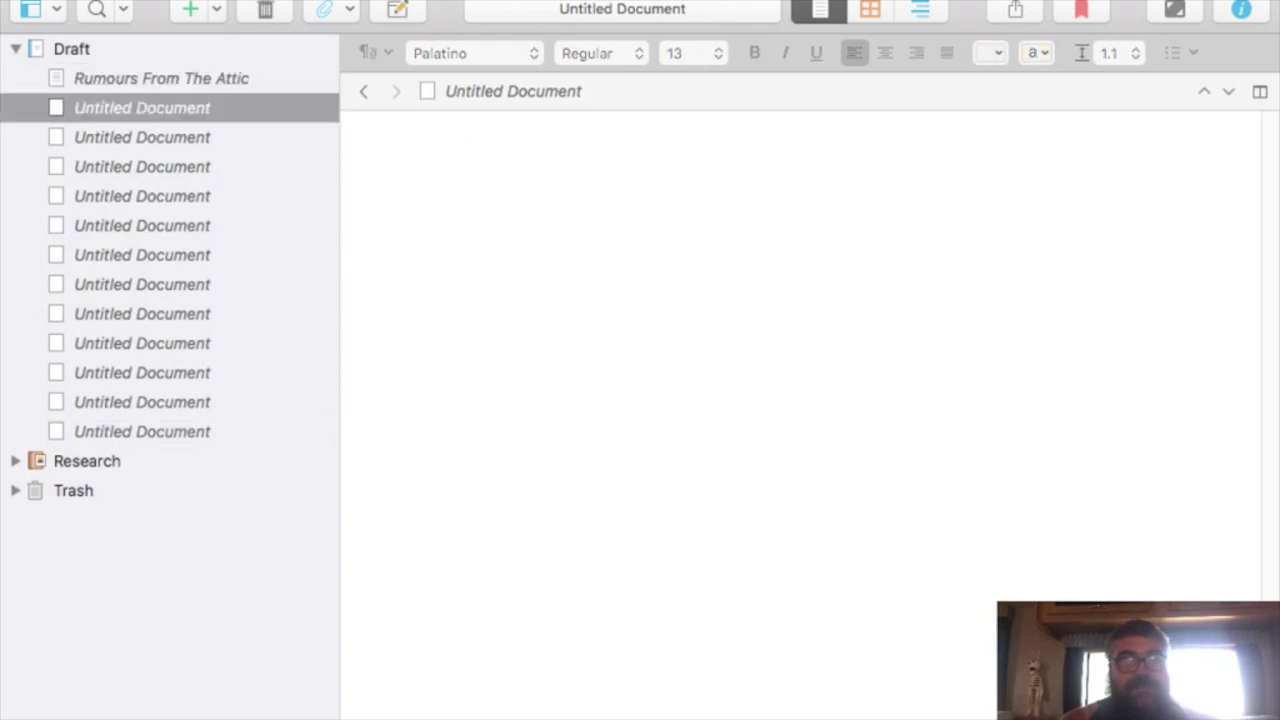
{"action": "left_click", "coordinate": [161, 78]}
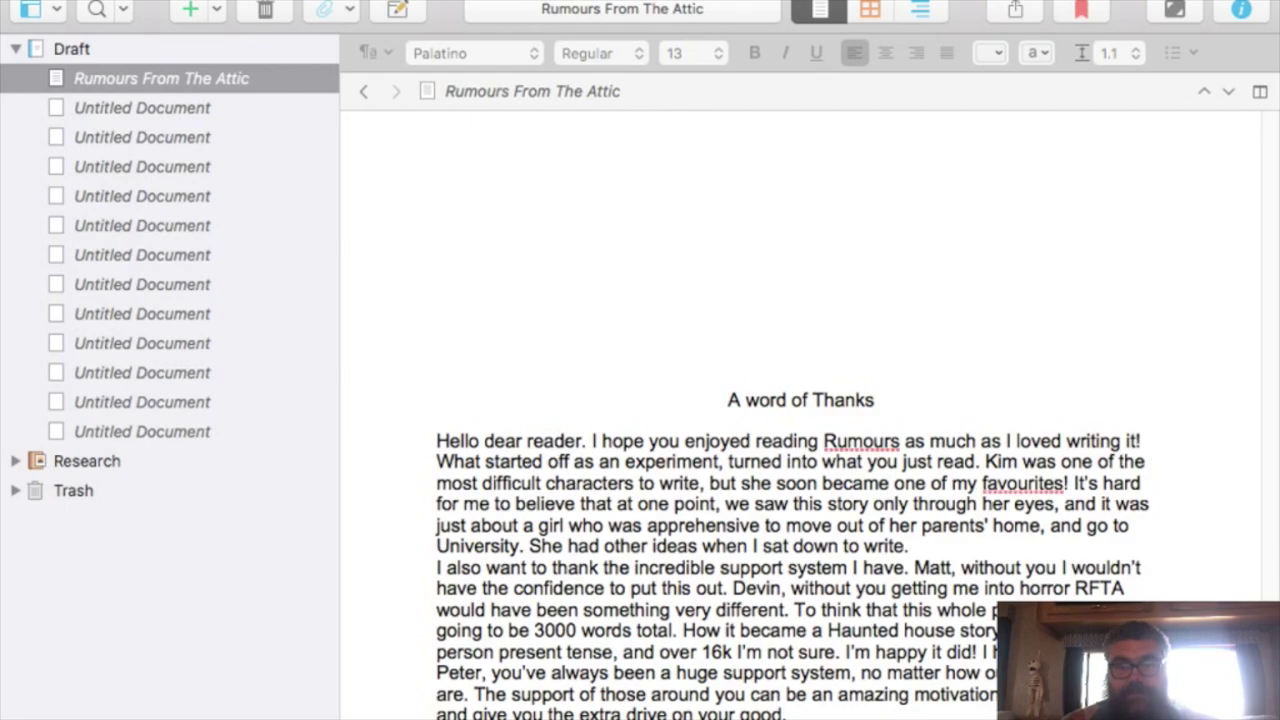
{"action": "scroll", "coordinate": [800, 410], "scroll_direction": "up", "scroll_amount": 20}
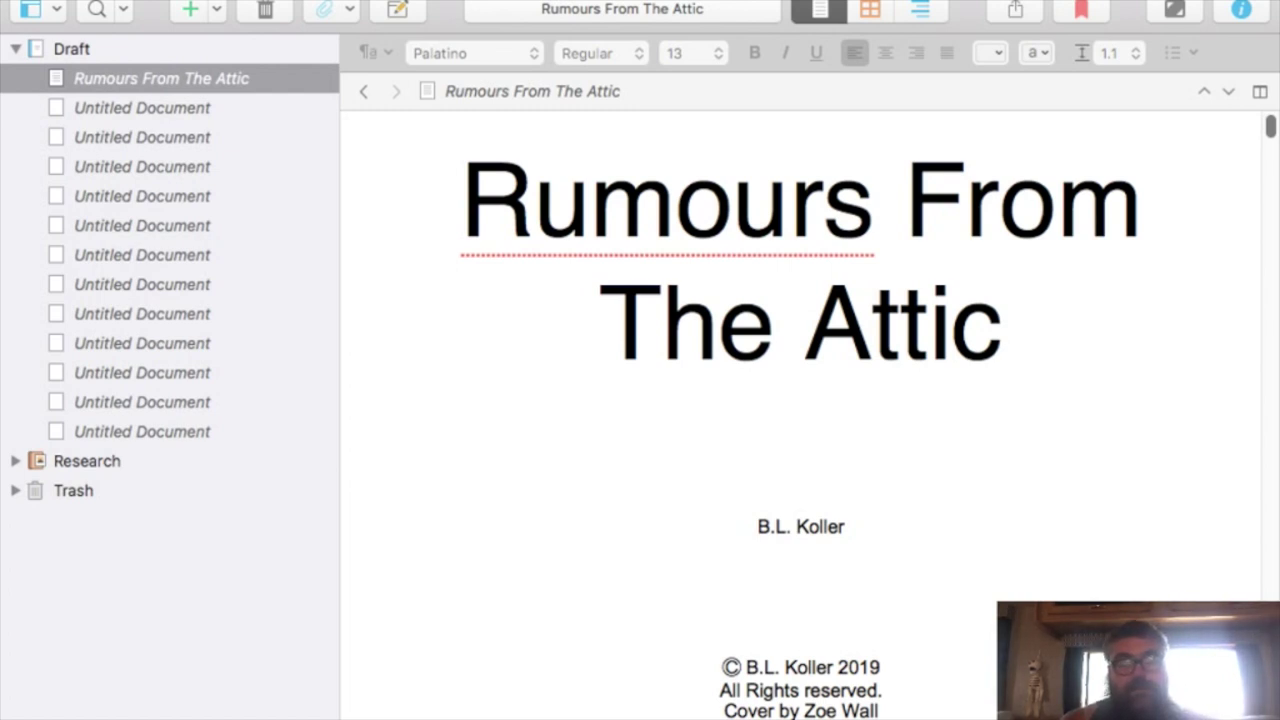
{"action": "left_click_drag", "start_coordinate": [722, 667], "coordinate": [890, 715]}
{"action": "key", "text": "super+c"}
{"action": "key", "text": "super+bar"}
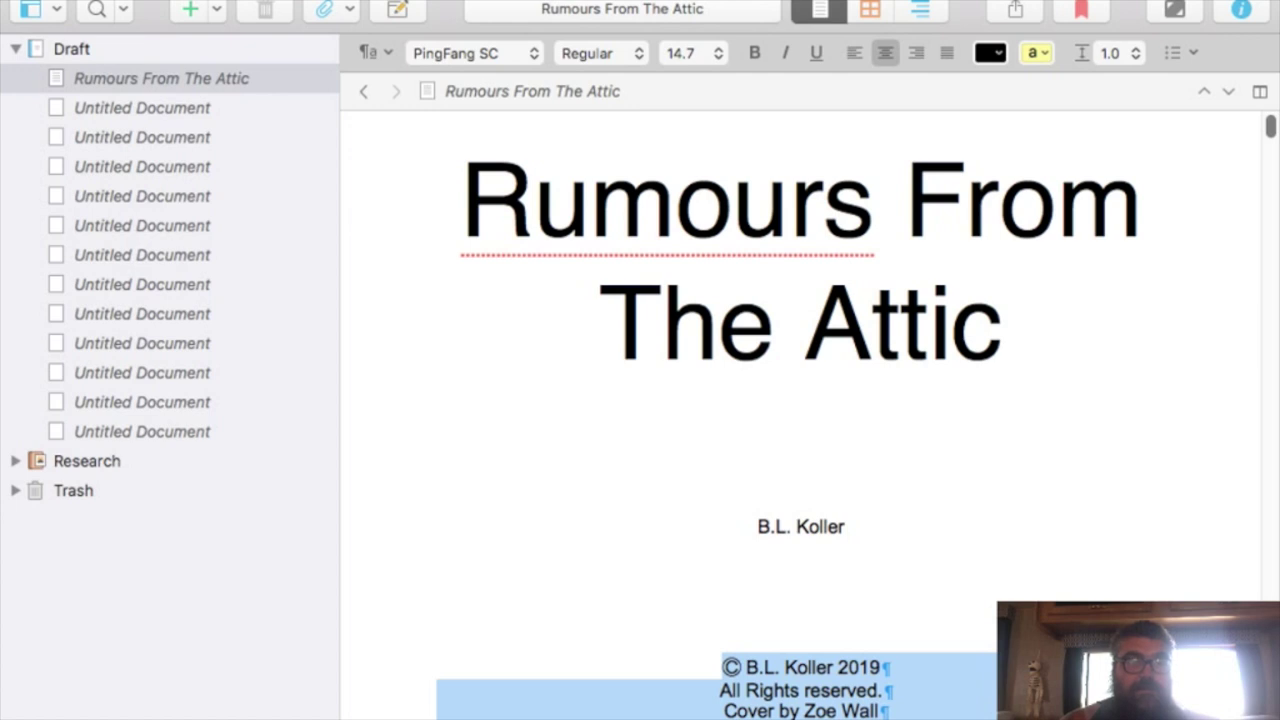
{"action": "left_click", "coordinate": [142, 107]}
{"action": "left_click", "coordinate": [460, 150]}
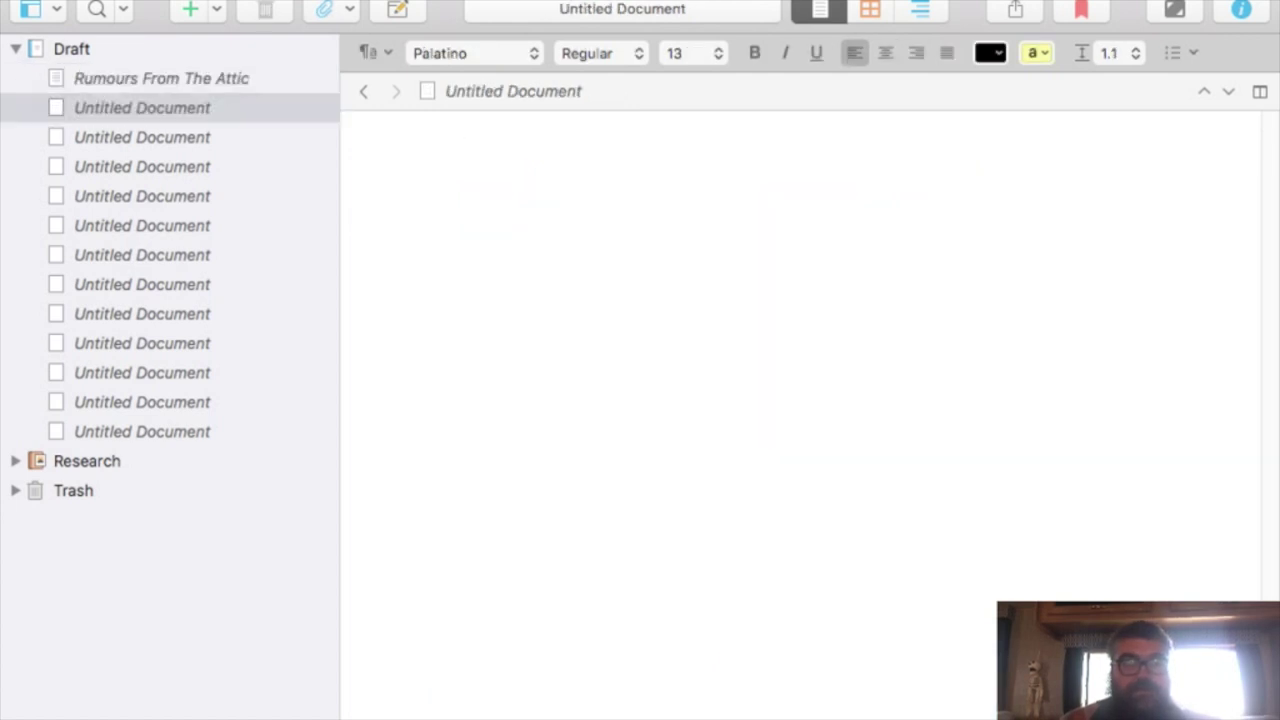
{"action": "key", "text": "super+v"}
{"action": "left_click", "coordinate": [510, 91]}
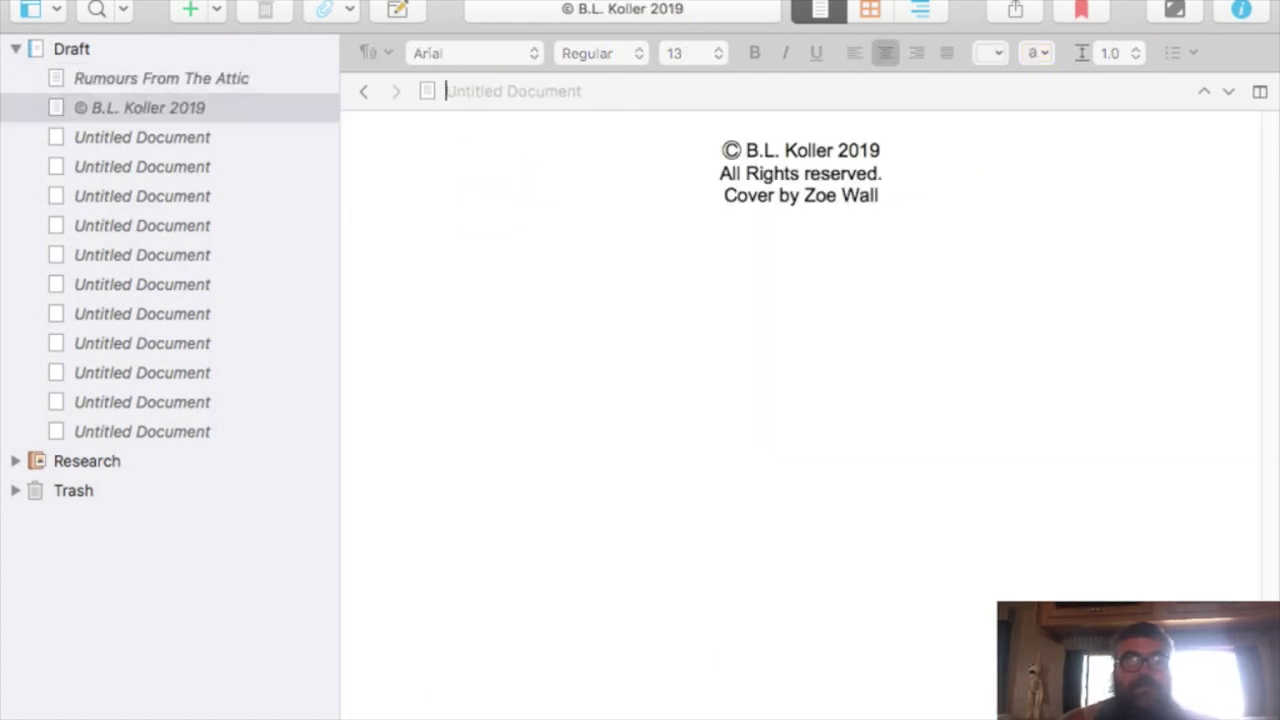
{"action": "type", "text": "Copyright"}
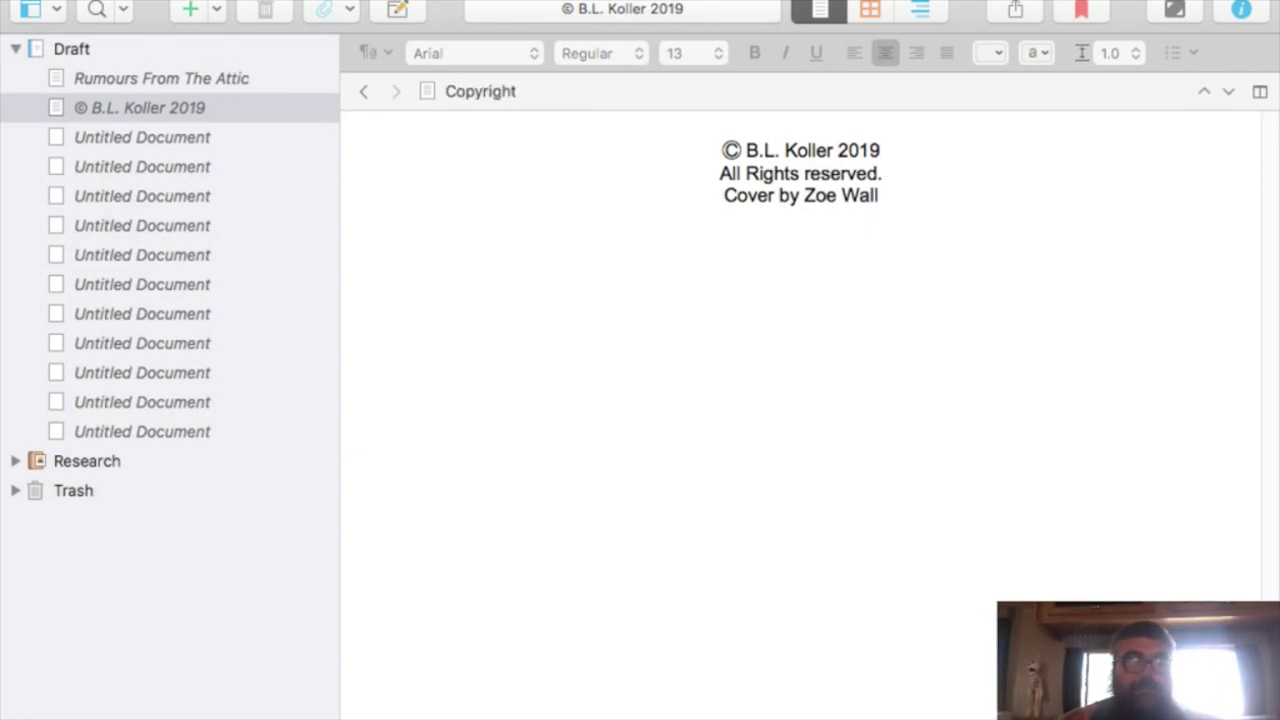
{"action": "left_click", "coordinate": [142, 137]}
Move the Author's Note section out of the manuscript into the blank document below Copyright
{"action": "left_click", "coordinate": [161, 78]}
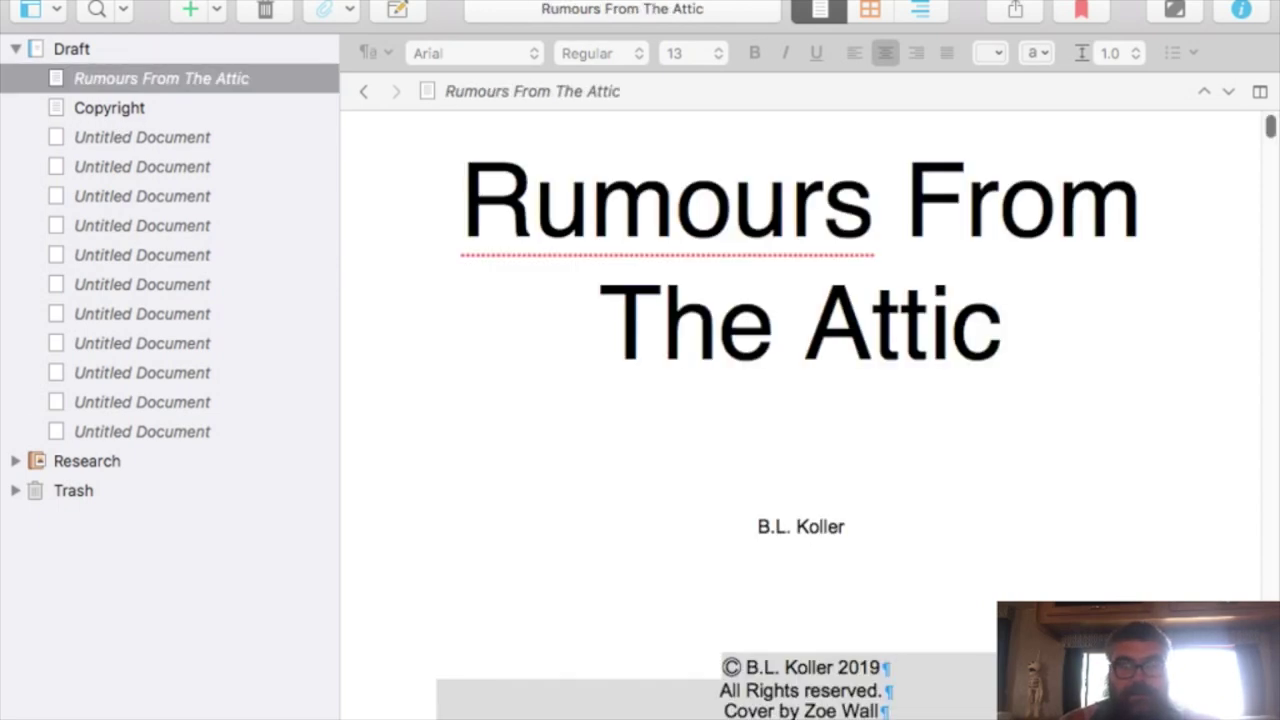
{"action": "scroll", "coordinate": [800, 400], "scroll_direction": "down", "scroll_amount": 5}
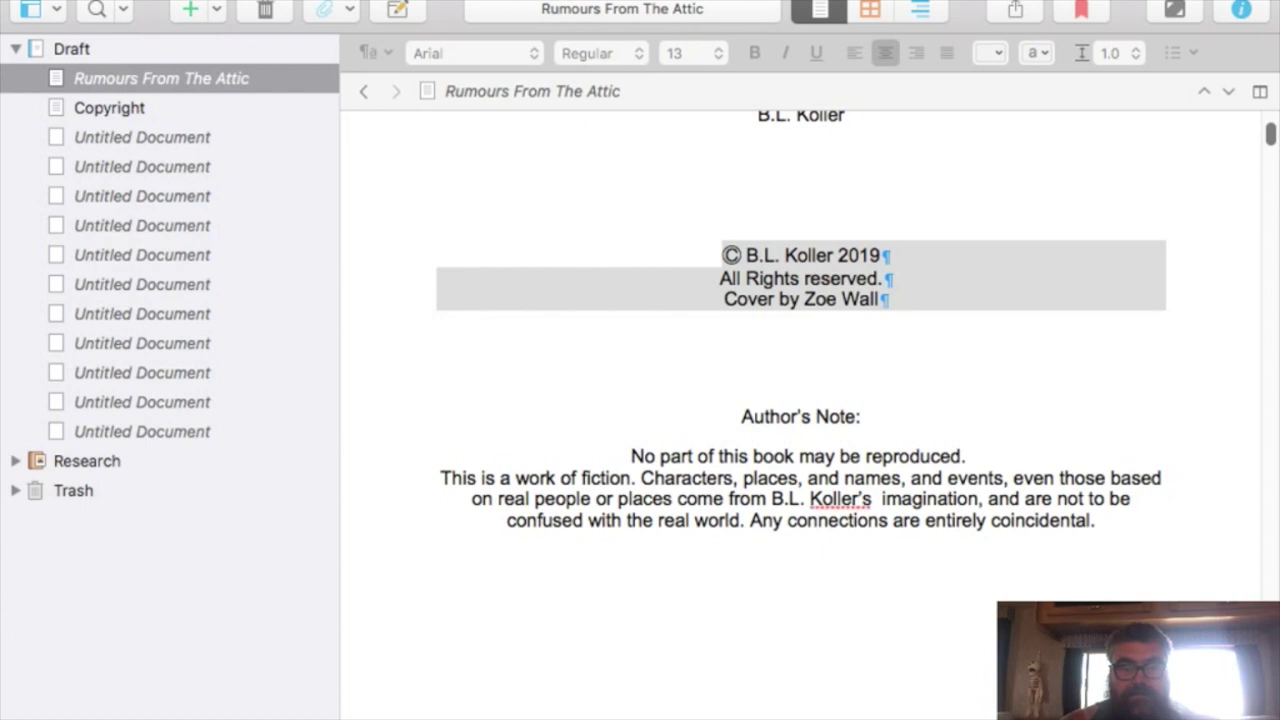
{"action": "left_click_drag", "start_coordinate": [741, 416], "coordinate": [1100, 543]}
{"action": "key", "text": "super+c"}
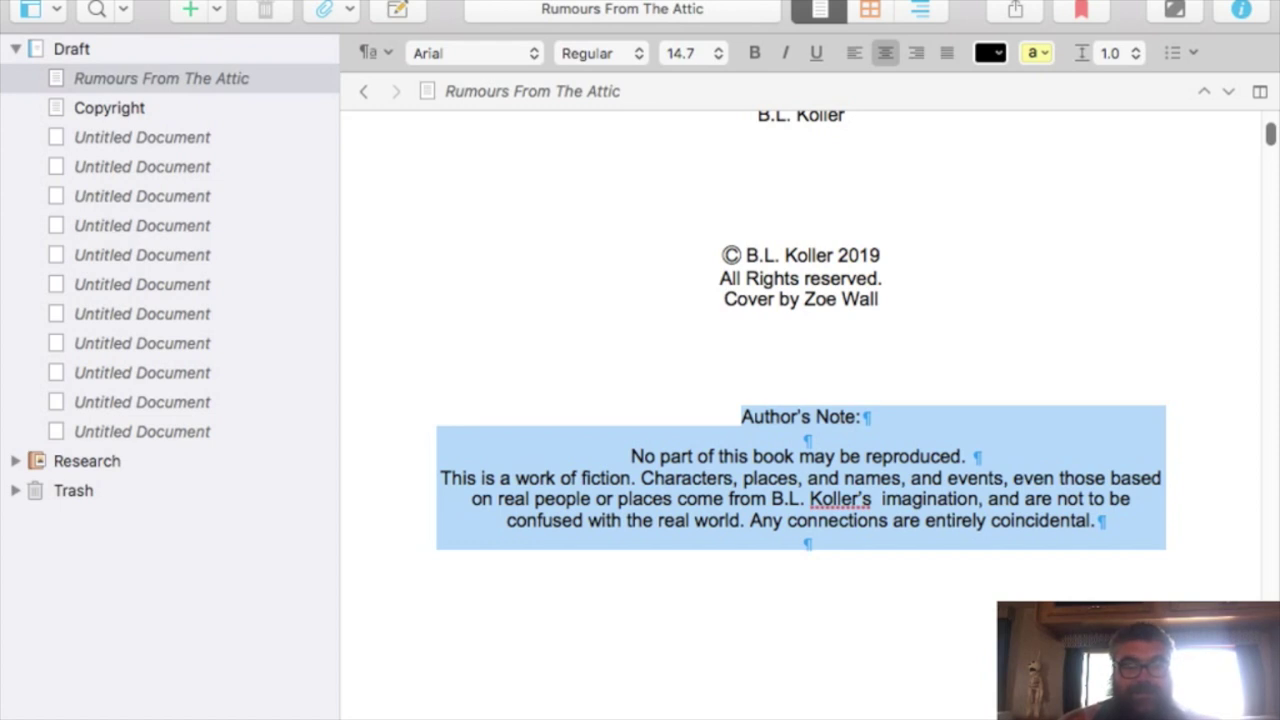
{"action": "key", "text": "BackSpace"}
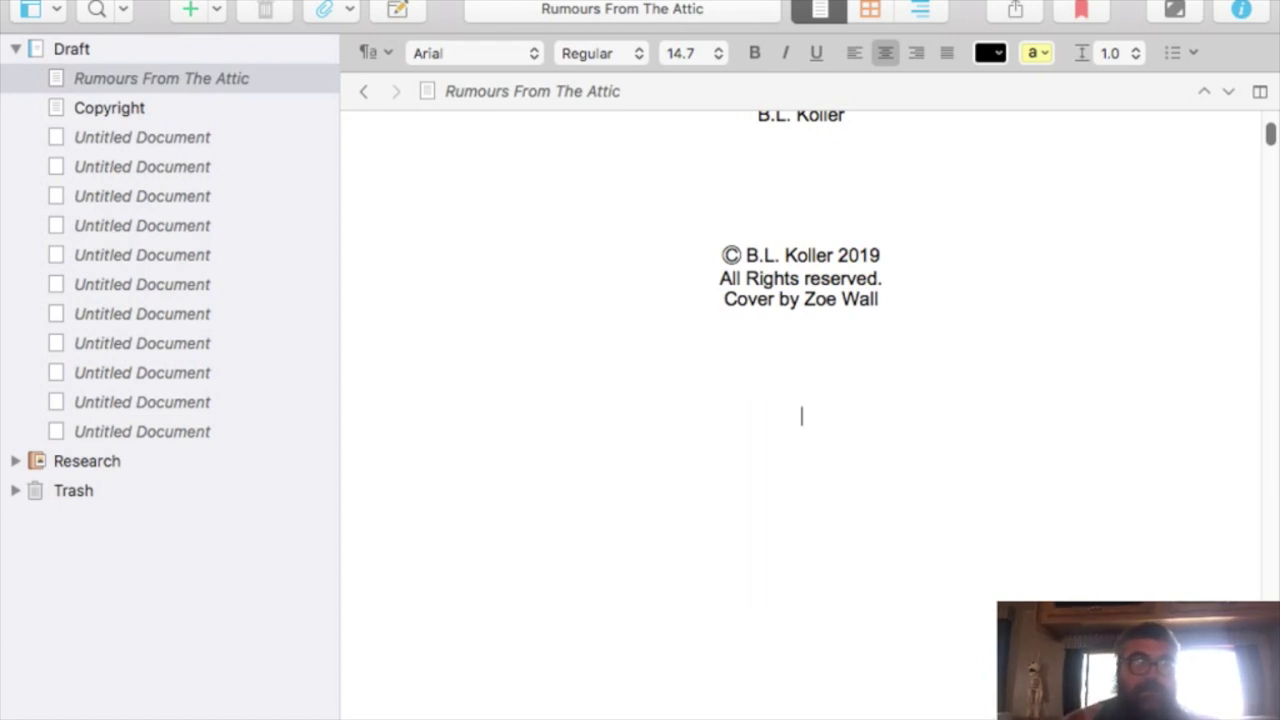
{"action": "left_click", "coordinate": [142, 137]}
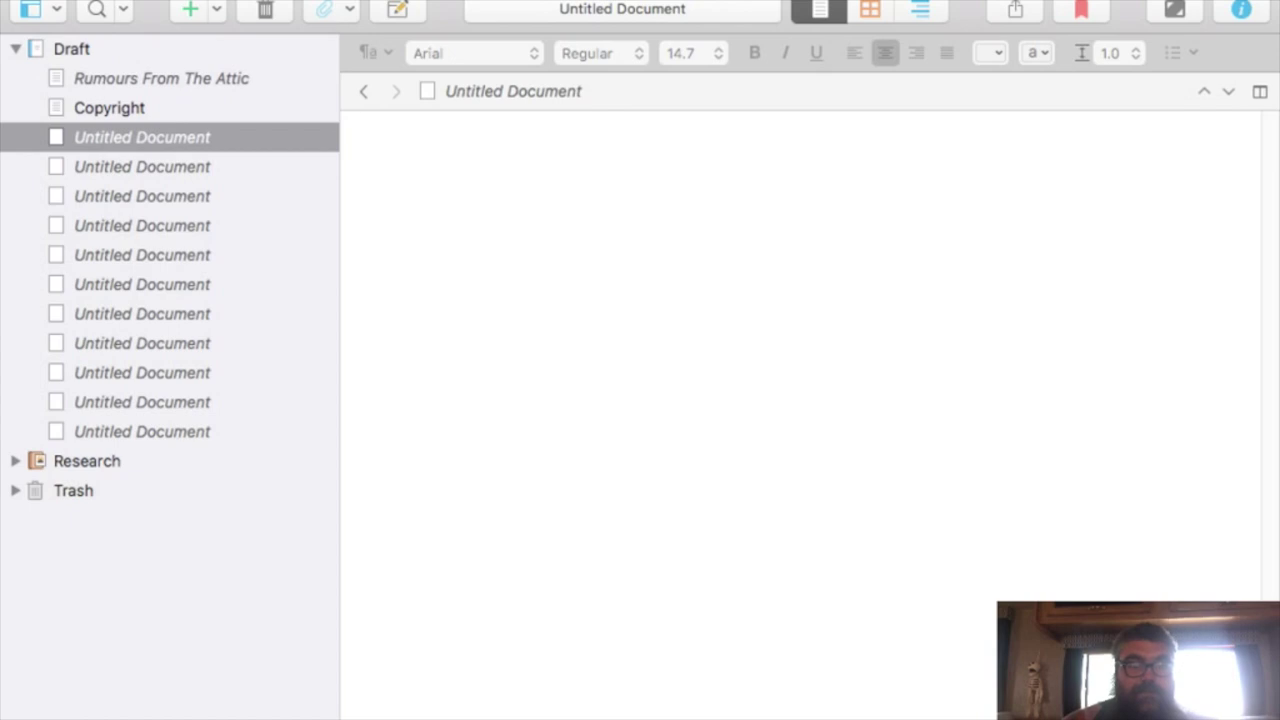
{"action": "left_click", "coordinate": [460, 150]}
{"action": "key", "text": "super+v"}
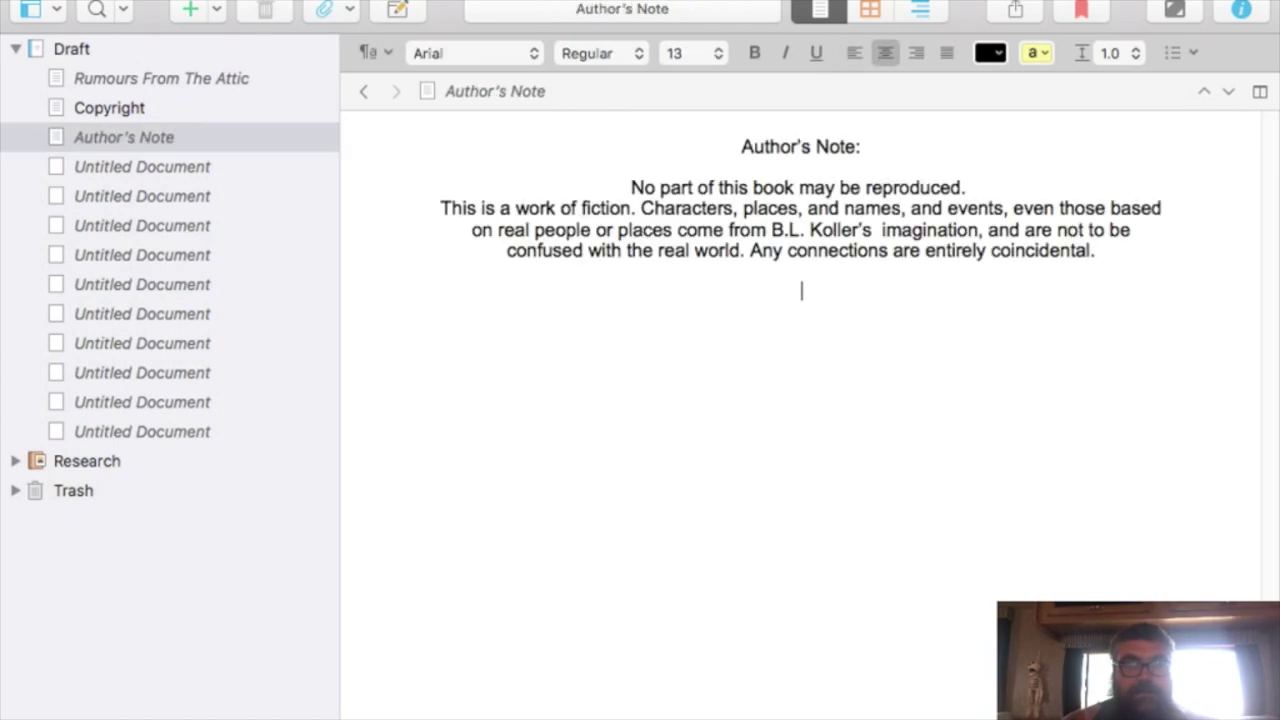
Title the new document Author's Note, reusing its heading text without the colon
{"action": "left_click_drag", "start_coordinate": [856, 147], "coordinate": [741, 147]}
{"action": "key", "text": "super+c"}
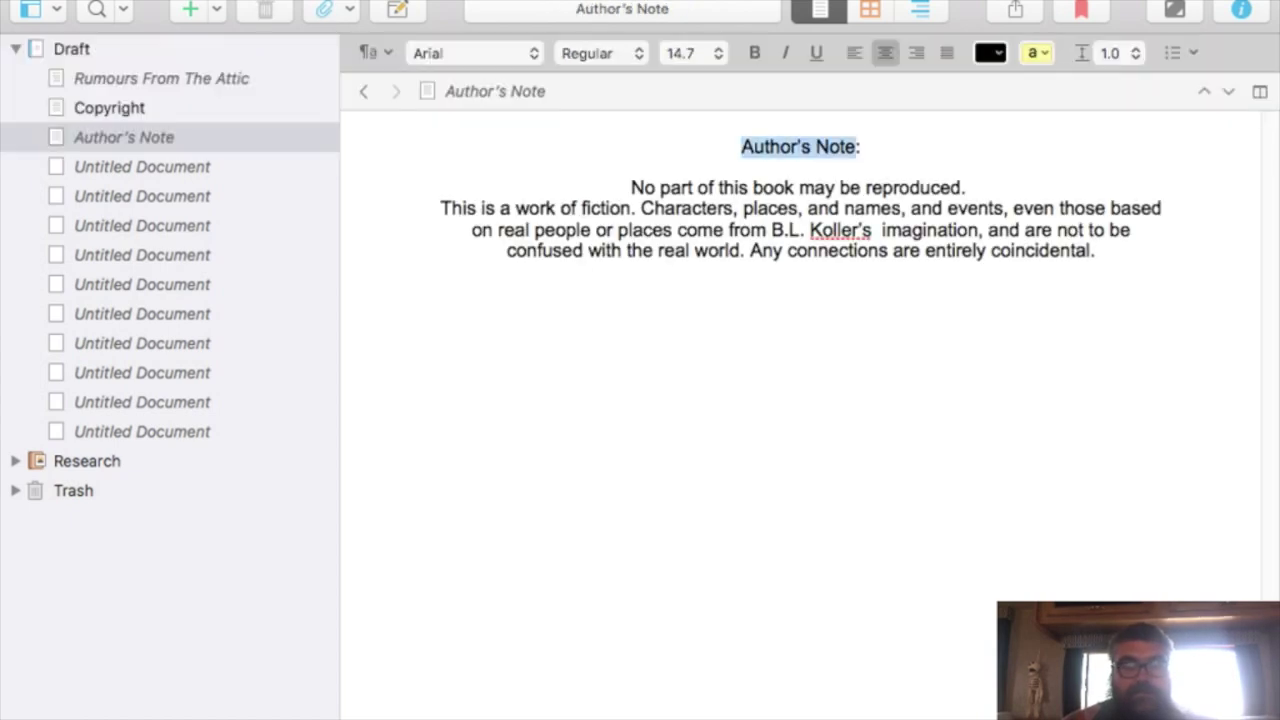
{"action": "left_click", "coordinate": [495, 91]}
{"action": "key", "text": "super+v"}
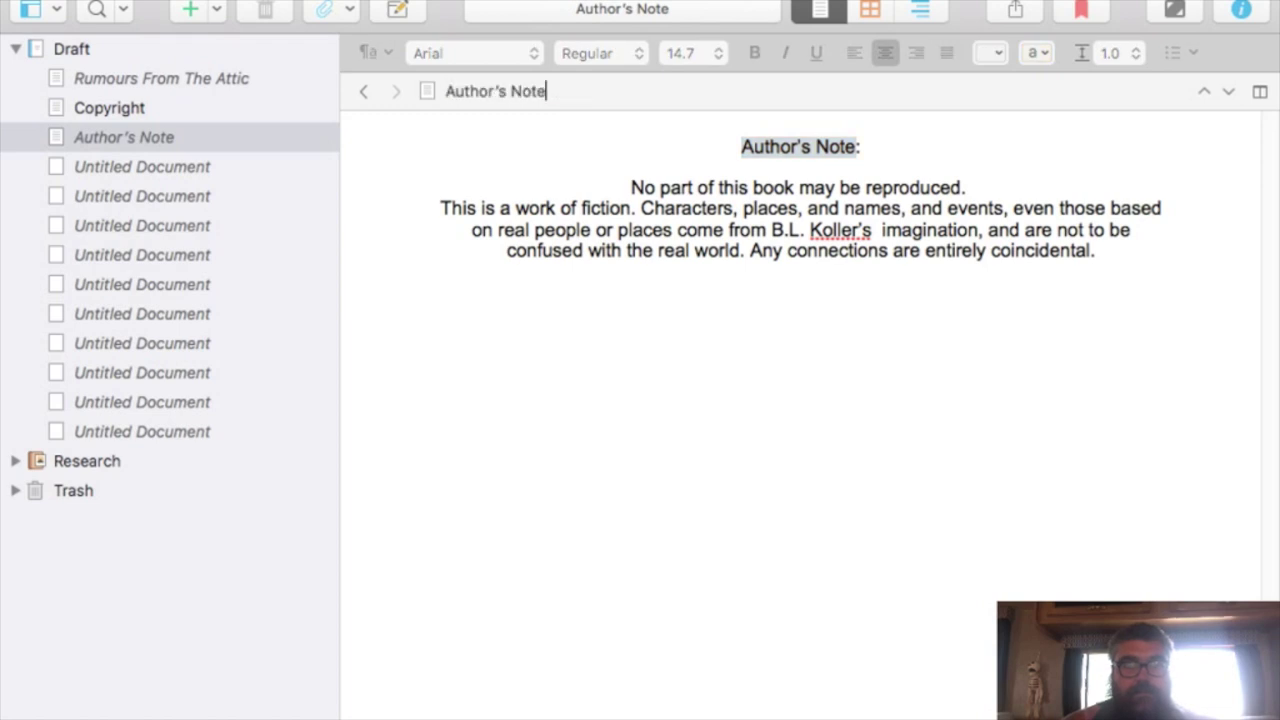
Delete the three-line copyright notice from the Rumours From The Attic manuscript
{"action": "left_click", "coordinate": [161, 78]}
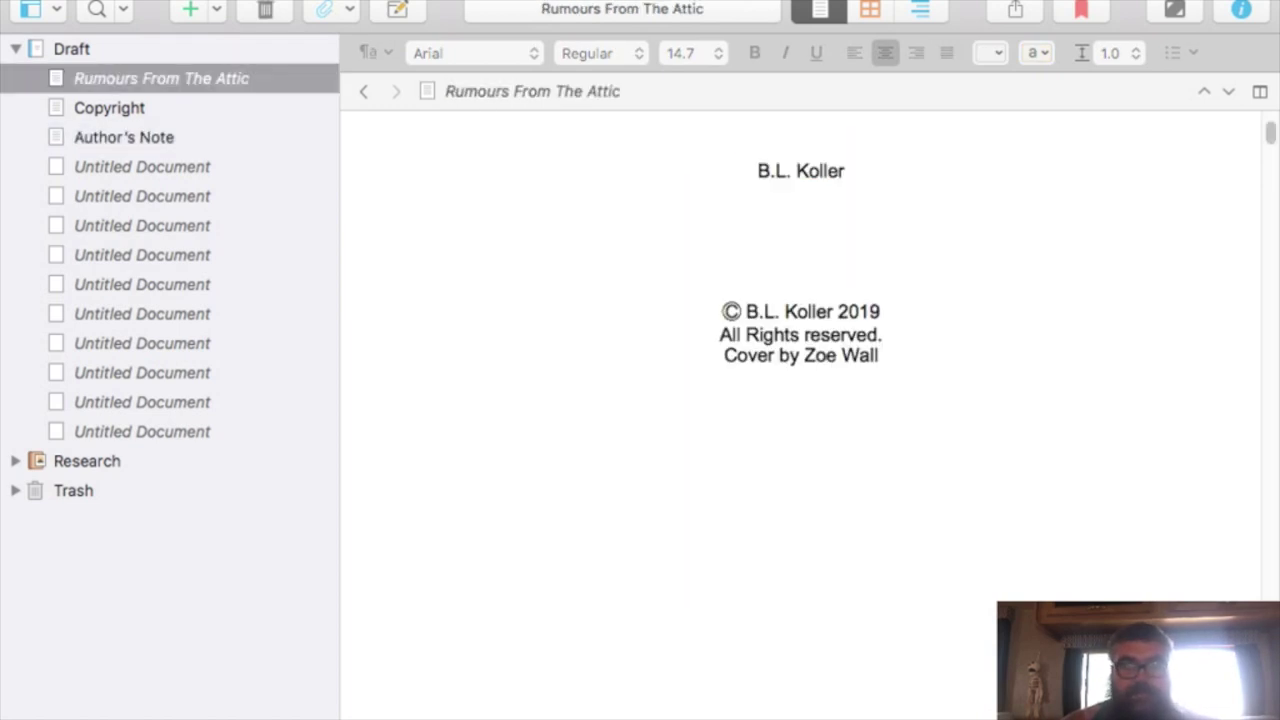
{"action": "left_click", "coordinate": [800, 377]}
{"action": "left_click_drag", "start_coordinate": [800, 377], "coordinate": [722, 308]}
{"action": "key", "text": "BackSpace"}
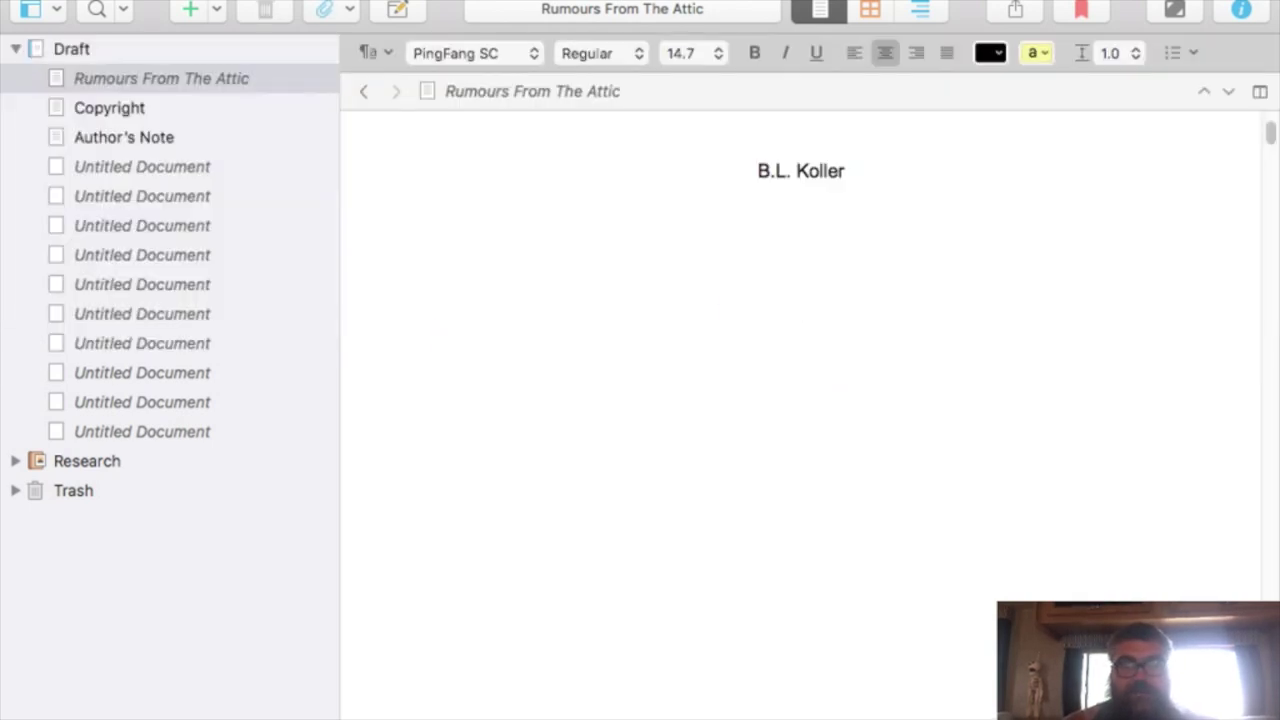
Set the manuscript document's title to Rumours From The Attic, copied from the large heading on its title page
{"action": "scroll", "coordinate": [800, 400], "scroll_direction": "up", "scroll_amount": 5}
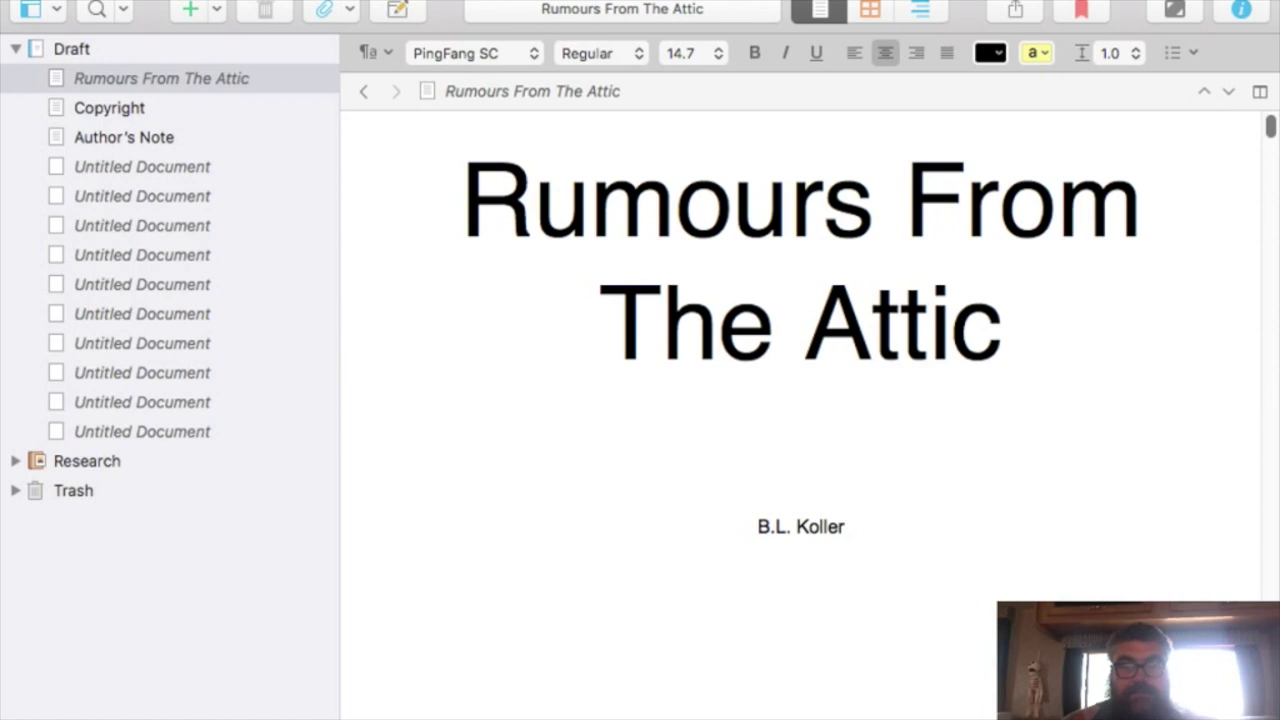
{"action": "left_click_drag", "start_coordinate": [1003, 330], "coordinate": [460, 200]}
{"action": "key", "text": "super+c"}
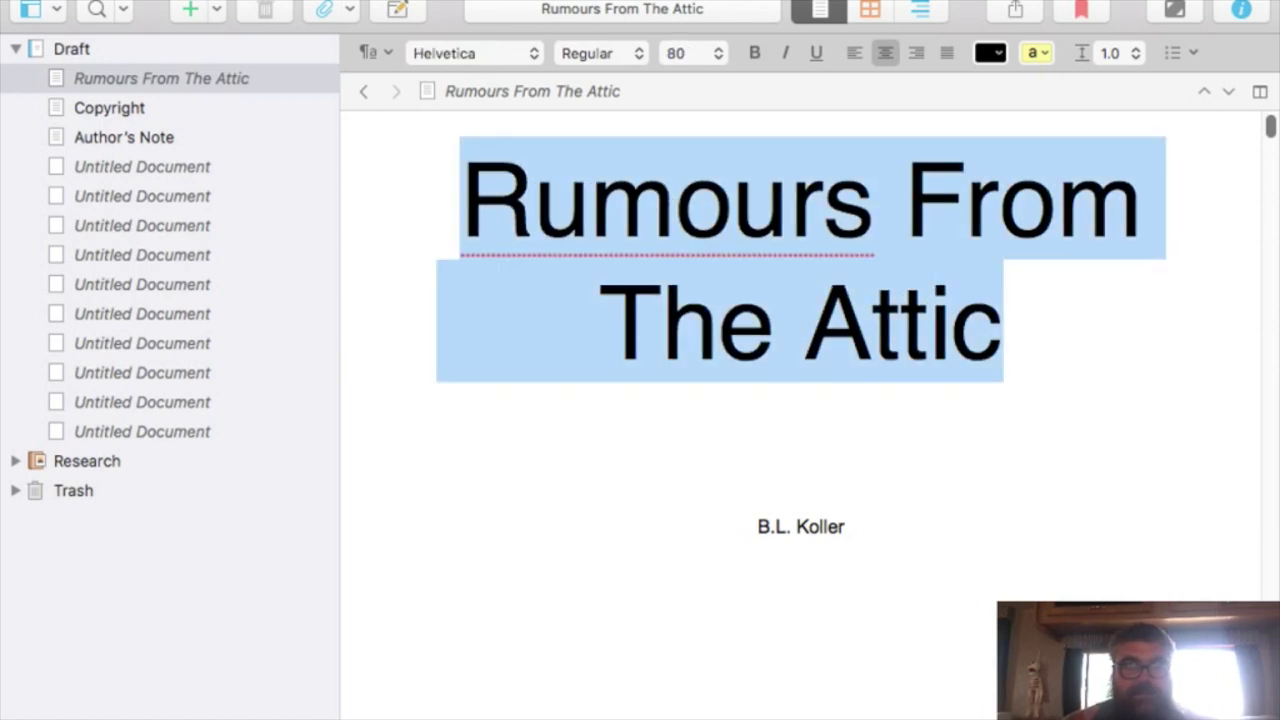
{"action": "left_click", "coordinate": [532, 91]}
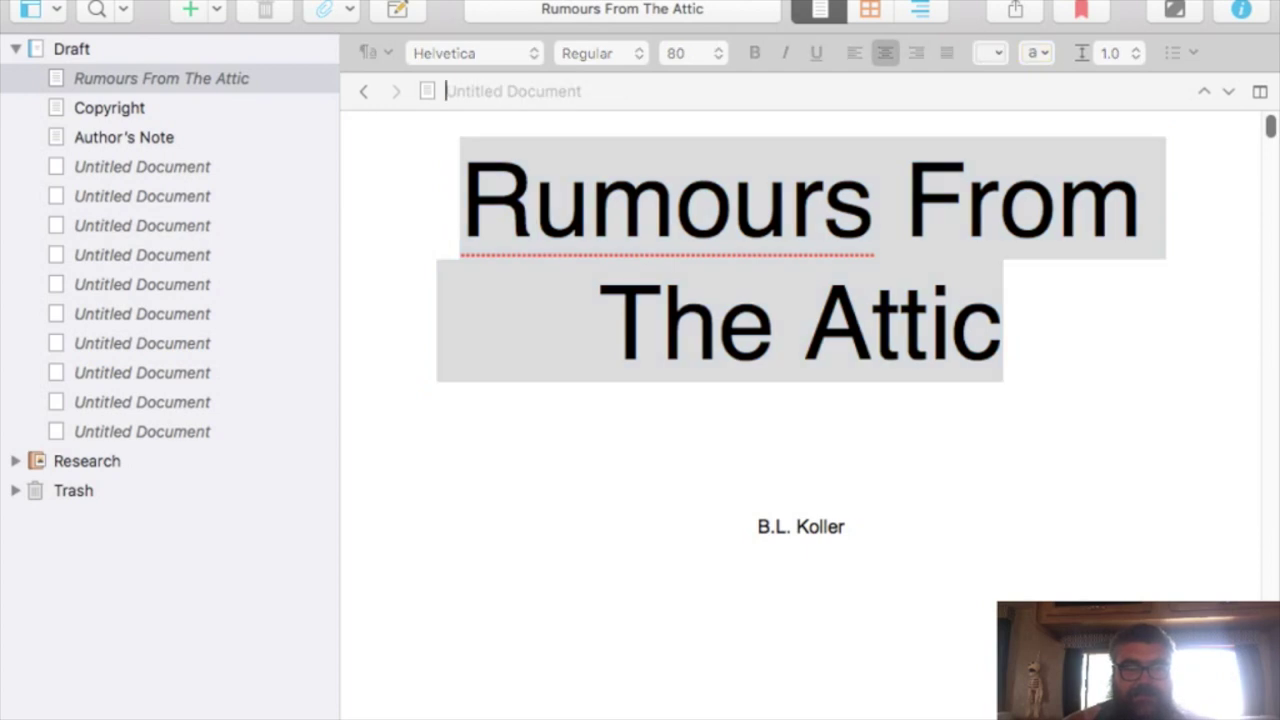
{"action": "key", "text": "super+v"}
{"action": "left_click", "coordinate": [801, 507]}
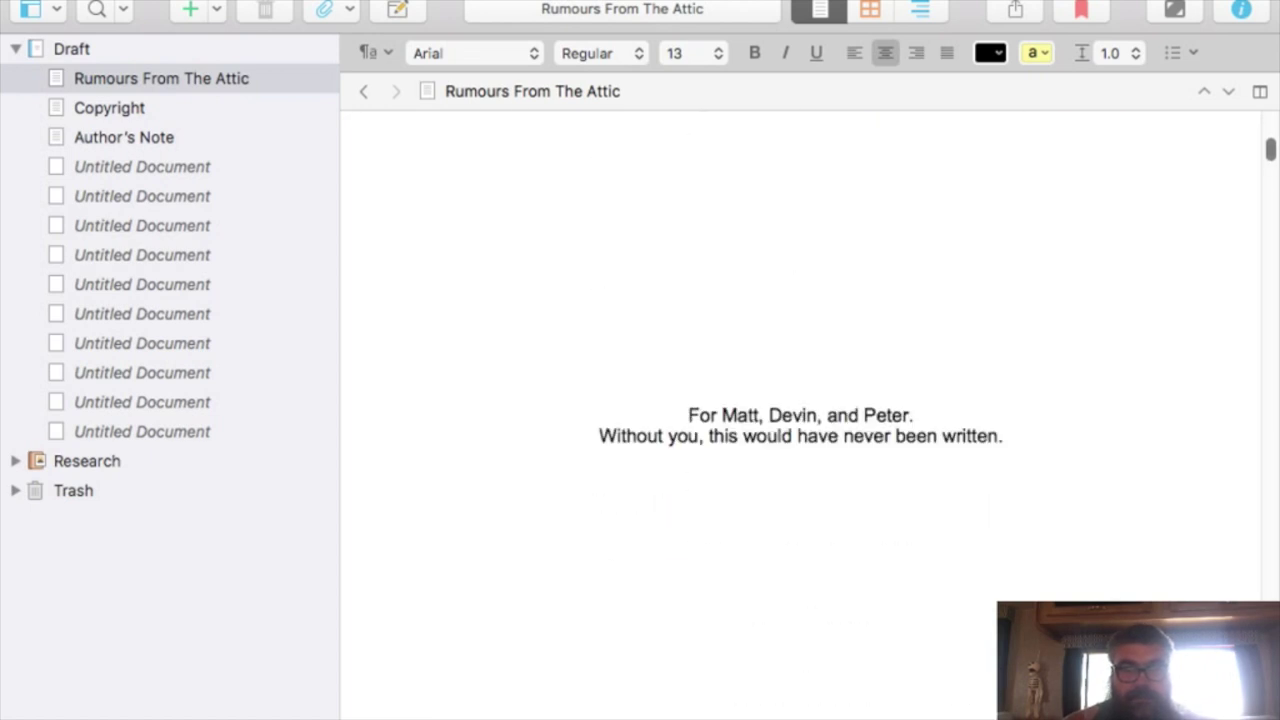
Transfer the two-line dedication text from the manuscript into the blank document below Author's Note
{"action": "left_click_drag", "start_coordinate": [688, 415], "coordinate": [808, 460]}
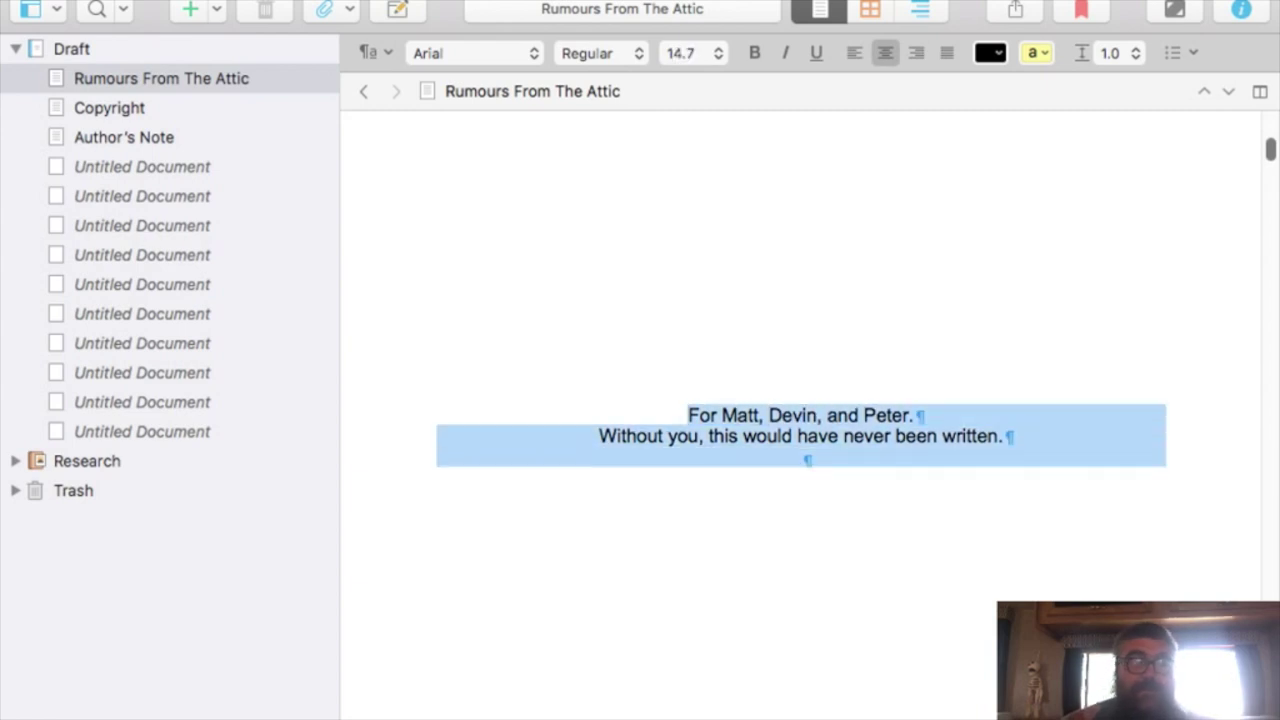
{"action": "left_click", "coordinate": [142, 166]}
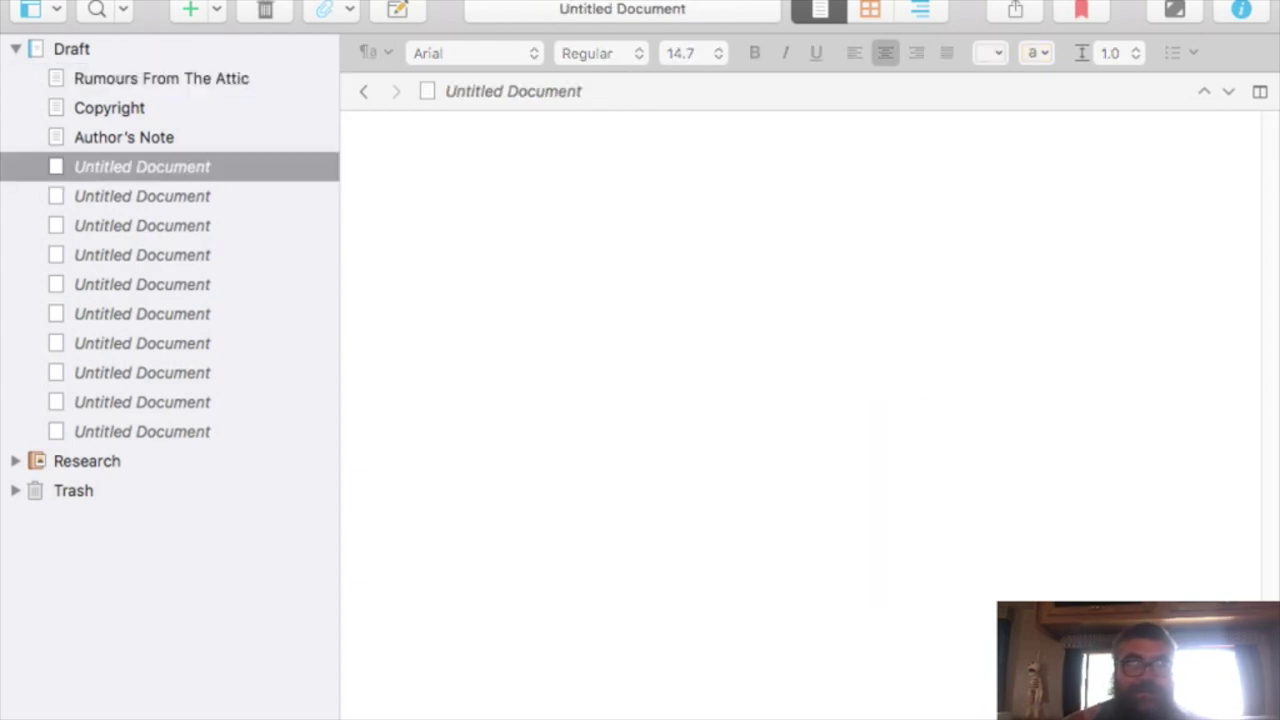
{"action": "left_click", "coordinate": [460, 149]}
{"action": "type", "text": "For Matt, Devin, and Peter. Without you, this would have never been written."}
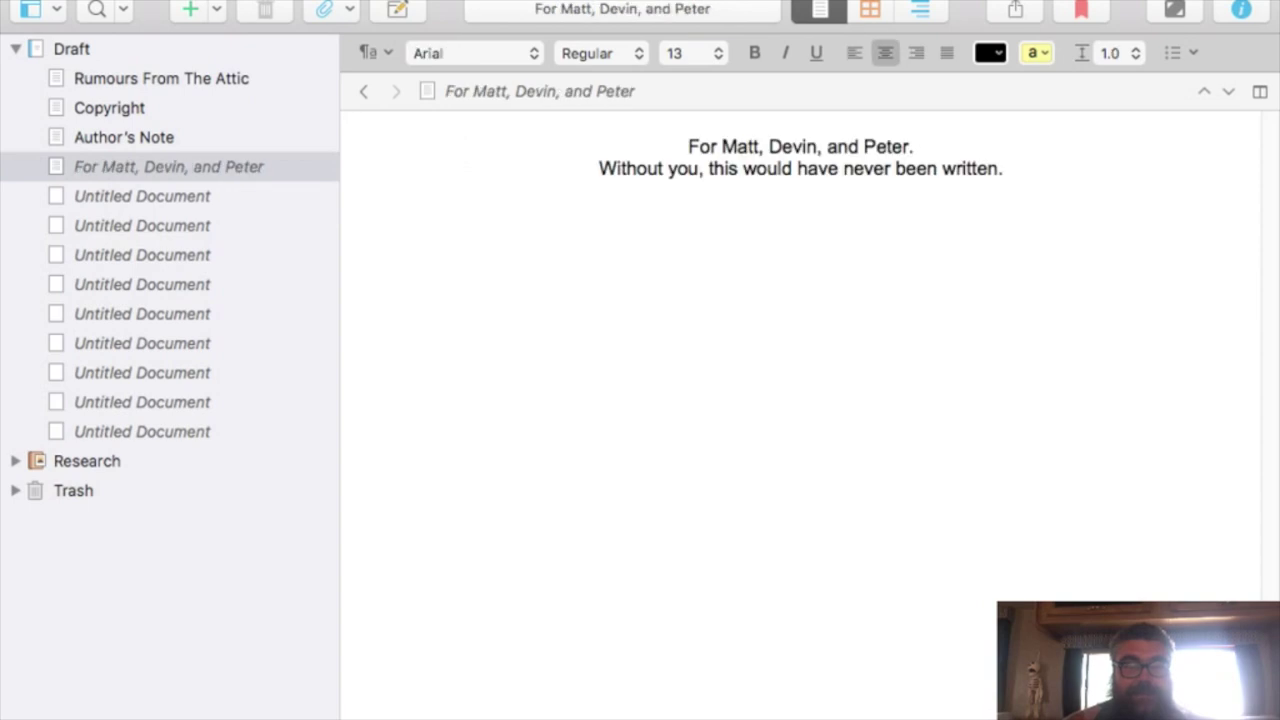
Title the document containing the dedication text Dedication
{"action": "left_click", "coordinate": [446, 91]}
{"action": "type", "text": "Ded"}
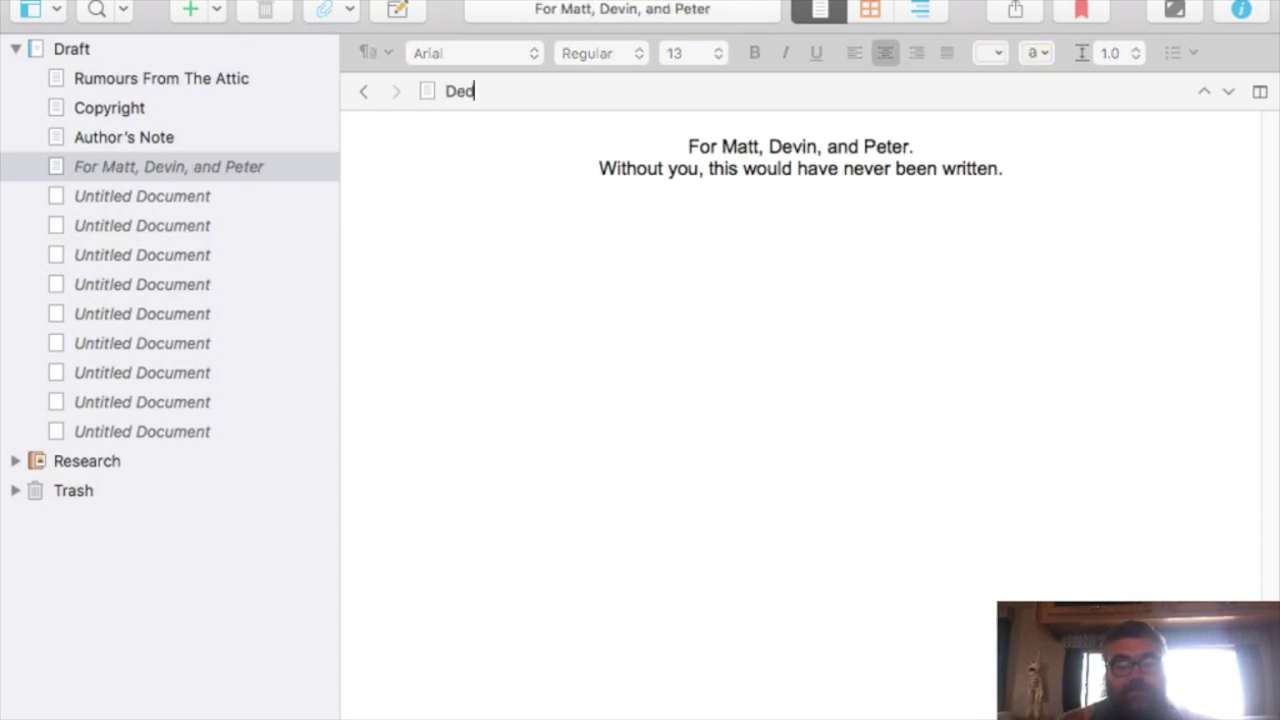
{"action": "type", "text": "ication"}
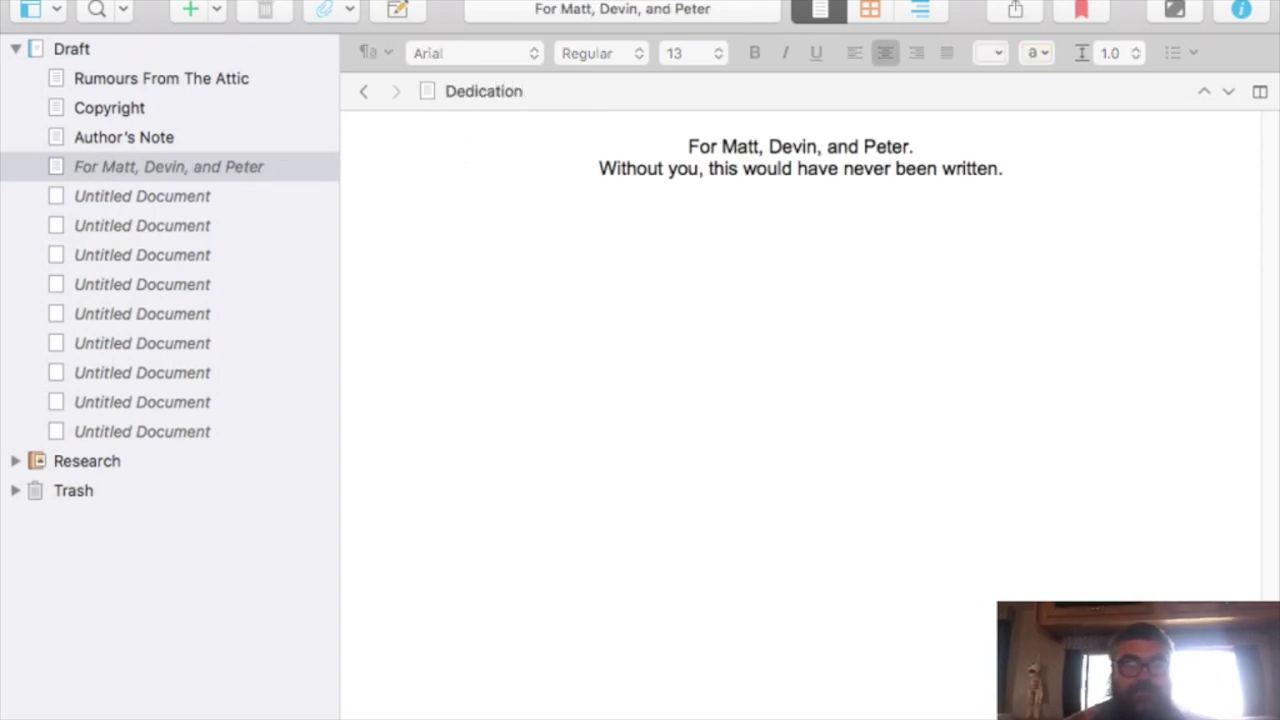
{"action": "key", "text": "Return"}
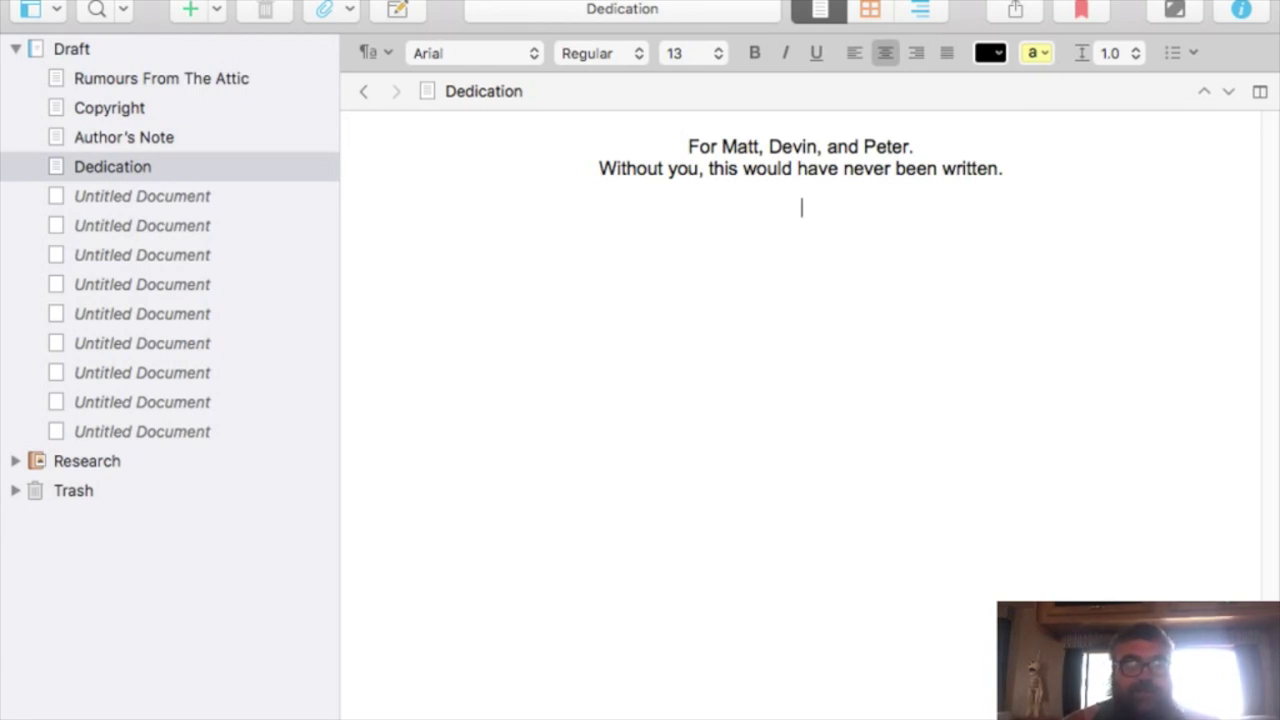
{"action": "key", "text": "super+Tab"}
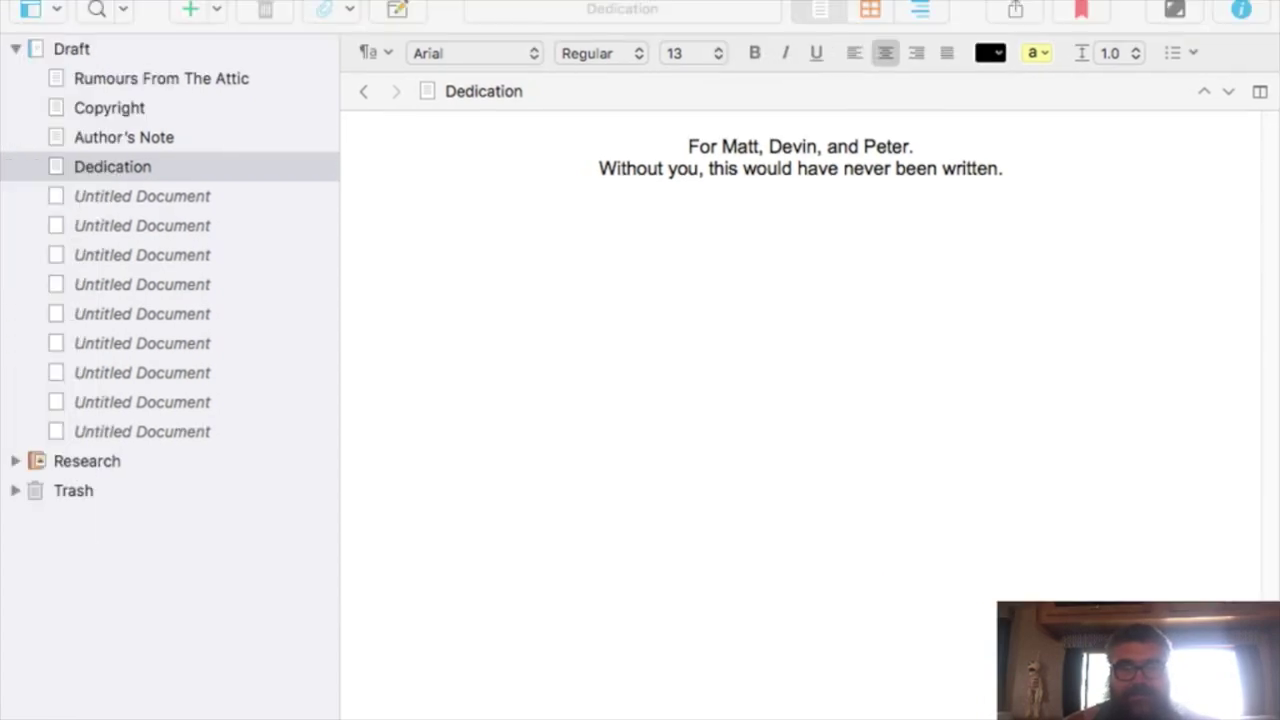
{"action": "left_click", "coordinate": [801, 208]}
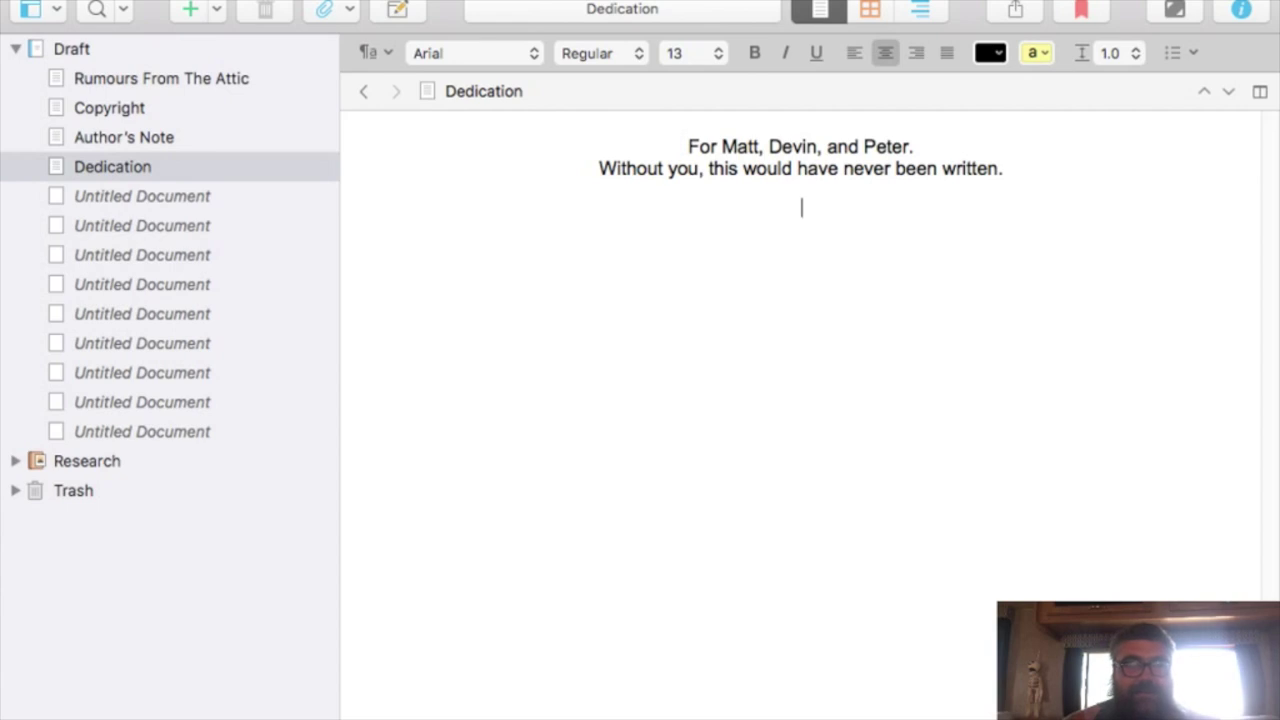
Delete the two-line dedication and its surrounding blank lines from the Rumours From The Attic manuscript
{"action": "left_click", "coordinate": [161, 78]}
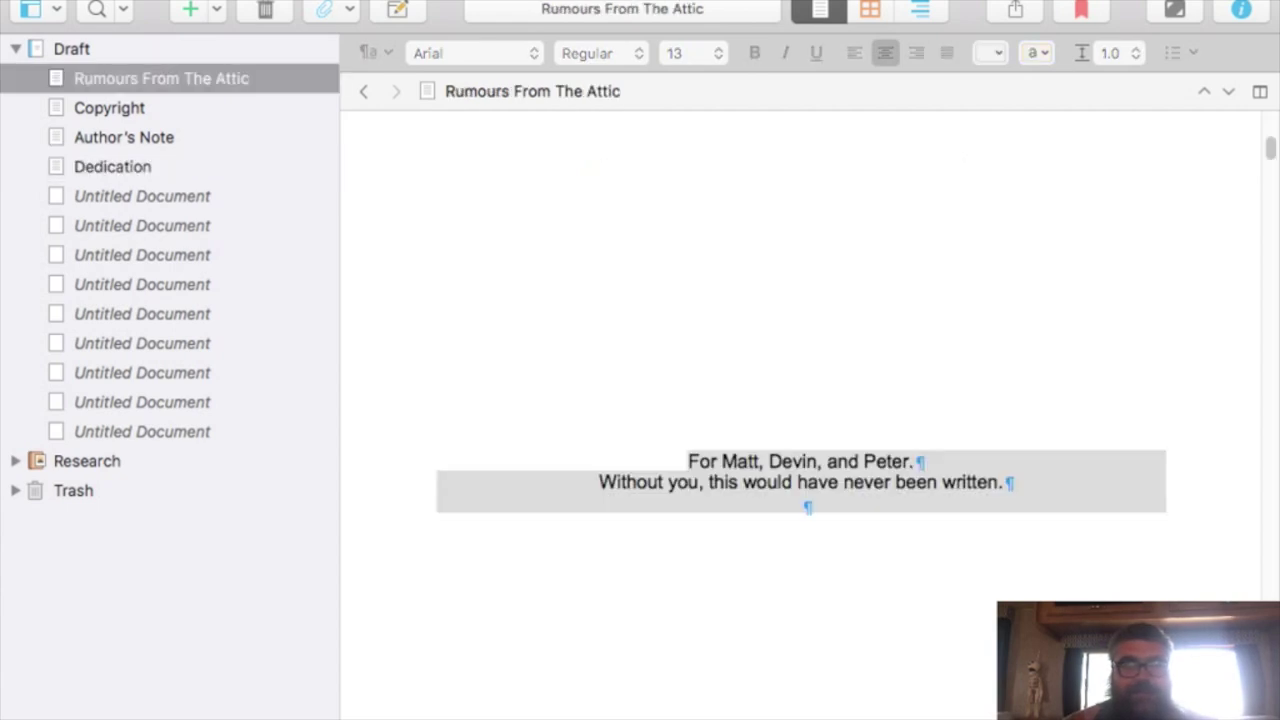
{"action": "left_click", "coordinate": [801, 540]}
{"action": "left_click_drag", "start_coordinate": [801, 553], "coordinate": [801, 400]}
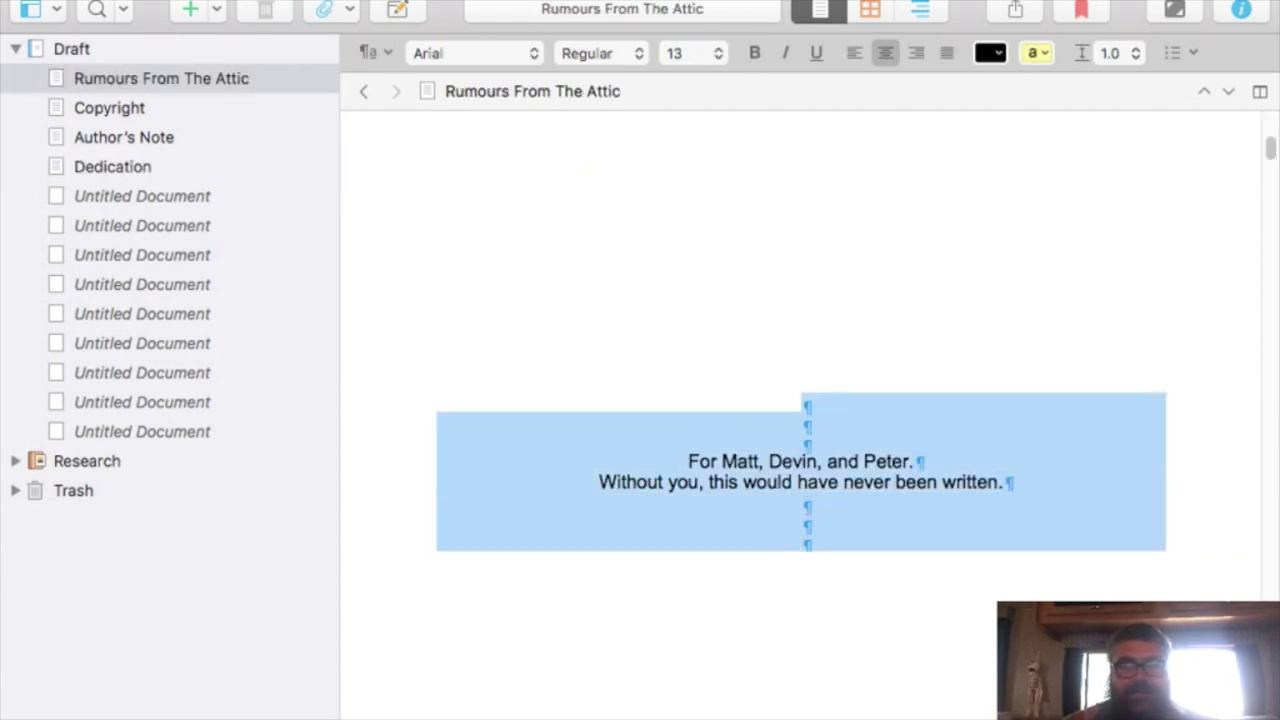
{"action": "key", "text": "BackSpace"}
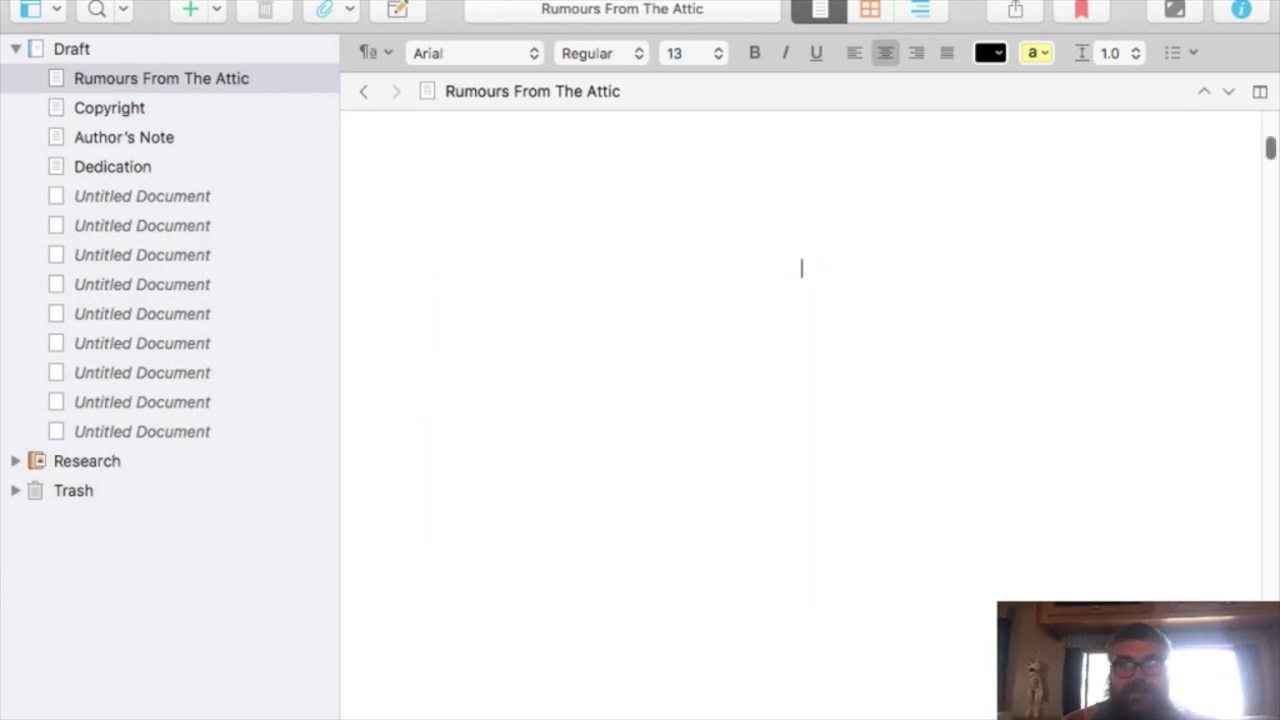
{"action": "key", "text": "BackSpace"}
{"action": "key", "text": "super+v"}
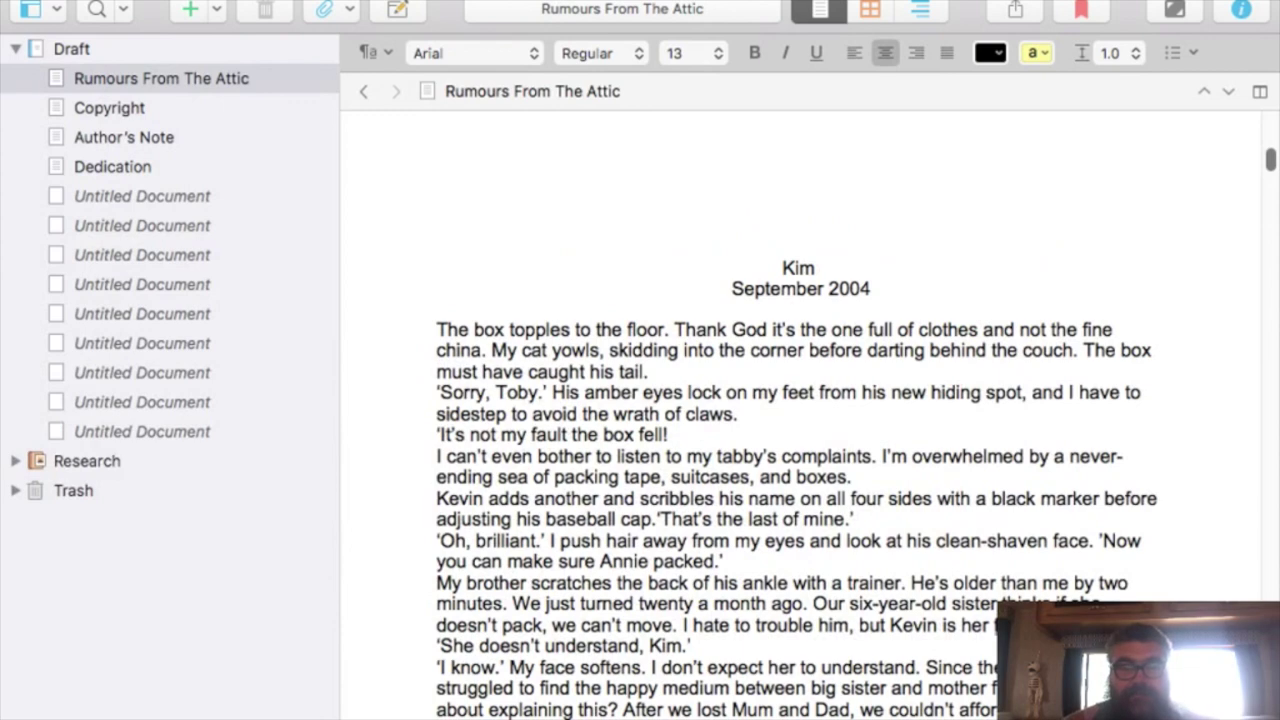
Copy the Kim, September 2004 chapter, including its heading, from the manuscript into the blank document below Dedication
{"action": "left_click_drag", "start_coordinate": [782, 268], "coordinate": [848, 714]}
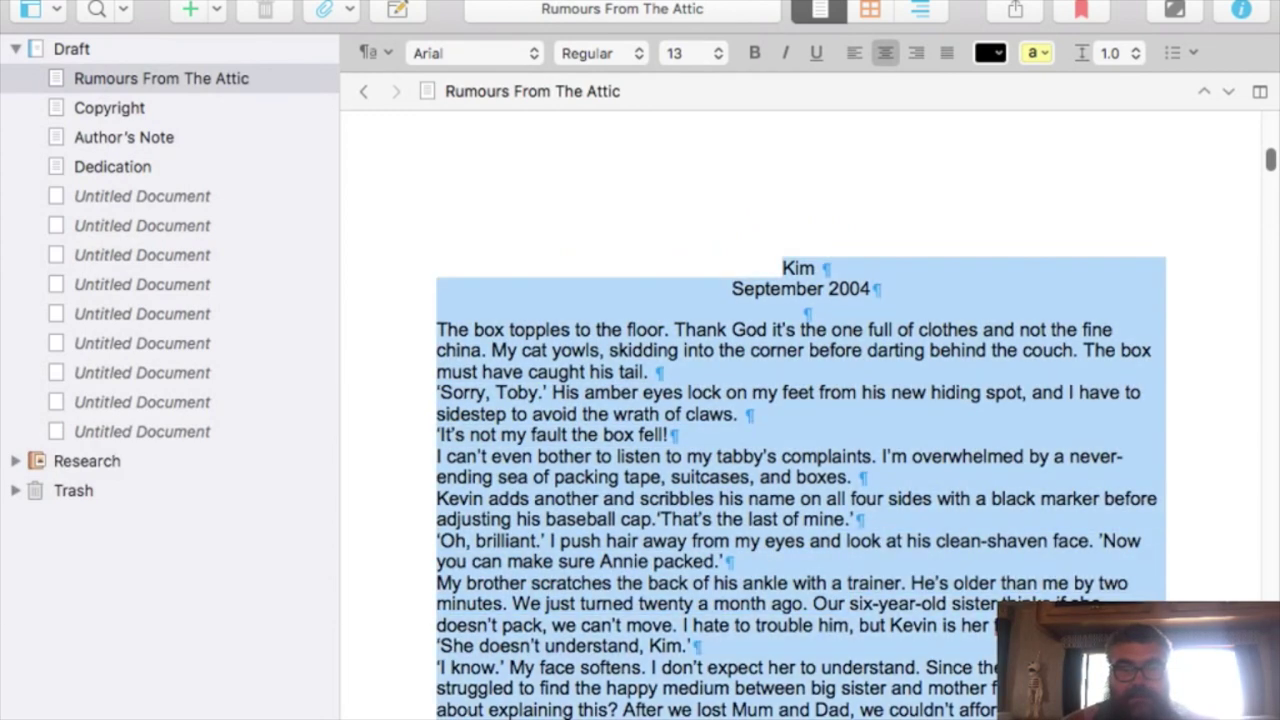
{"action": "key", "text": "shift+Down"}
{"action": "key", "text": "shift+Down"}
{"action": "key", "text": "shift+Down"}
{"action": "key", "text": "shift+Down"}
{"action": "key", "text": "shift+Down"}
{"action": "key", "text": "shift+Down"}
{"action": "key", "text": "shift+Down"}
{"action": "key", "text": "shift+Down"}
{"action": "key", "text": "shift+Down"}
{"action": "key", "text": "shift+Down"}
{"action": "key", "text": "shift+Down"}
{"action": "key", "text": "shift+Down"}
{"action": "key", "text": "shift+Down"}
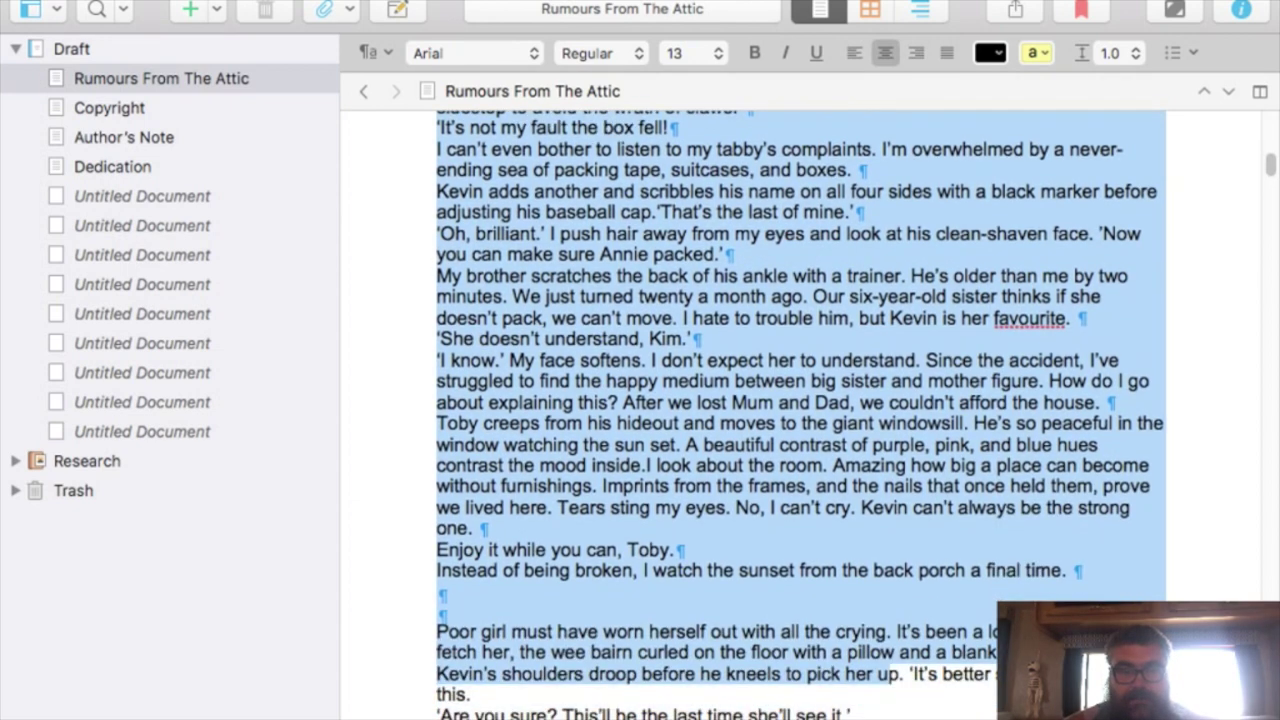
{"action": "key", "text": "shift+Up"}
{"action": "key", "text": "shift+Up"}
{"action": "key", "text": "shift+Up"}
{"action": "key", "text": "shift+Up"}
{"action": "key", "text": "shift+Up"}
{"action": "key", "text": "shift+Up"}
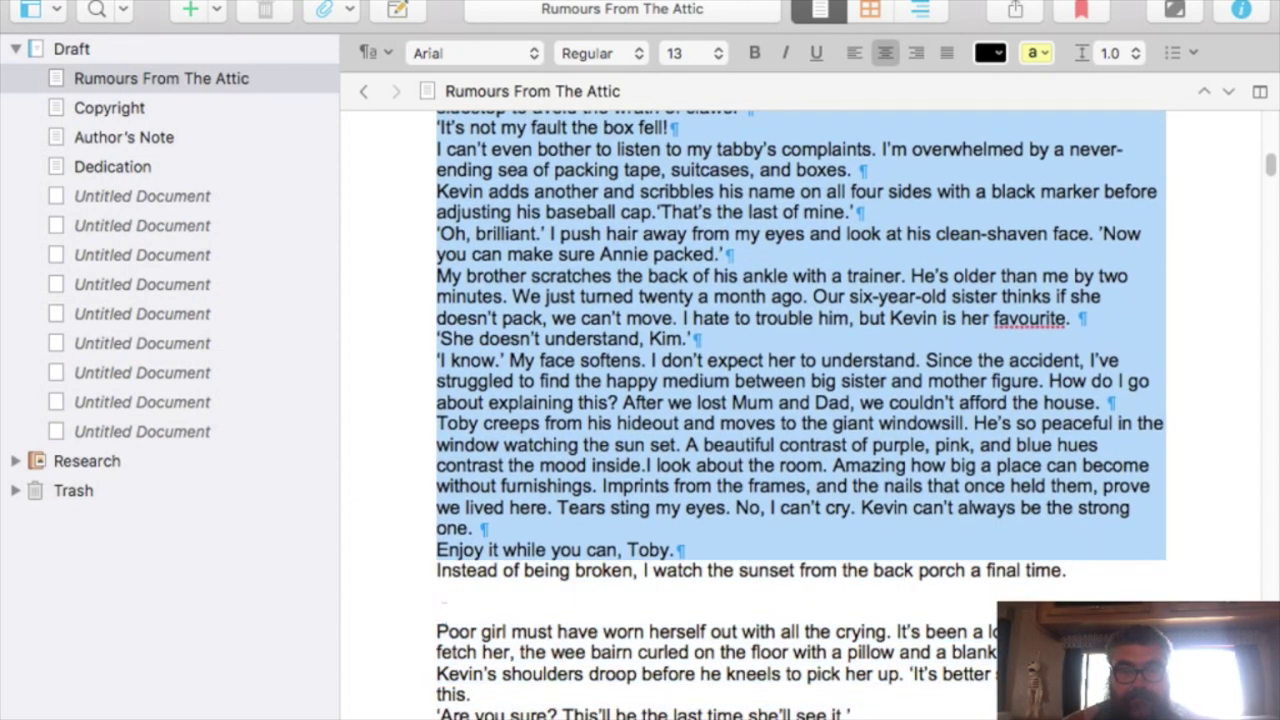
{"action": "key", "text": "shift+Down"}
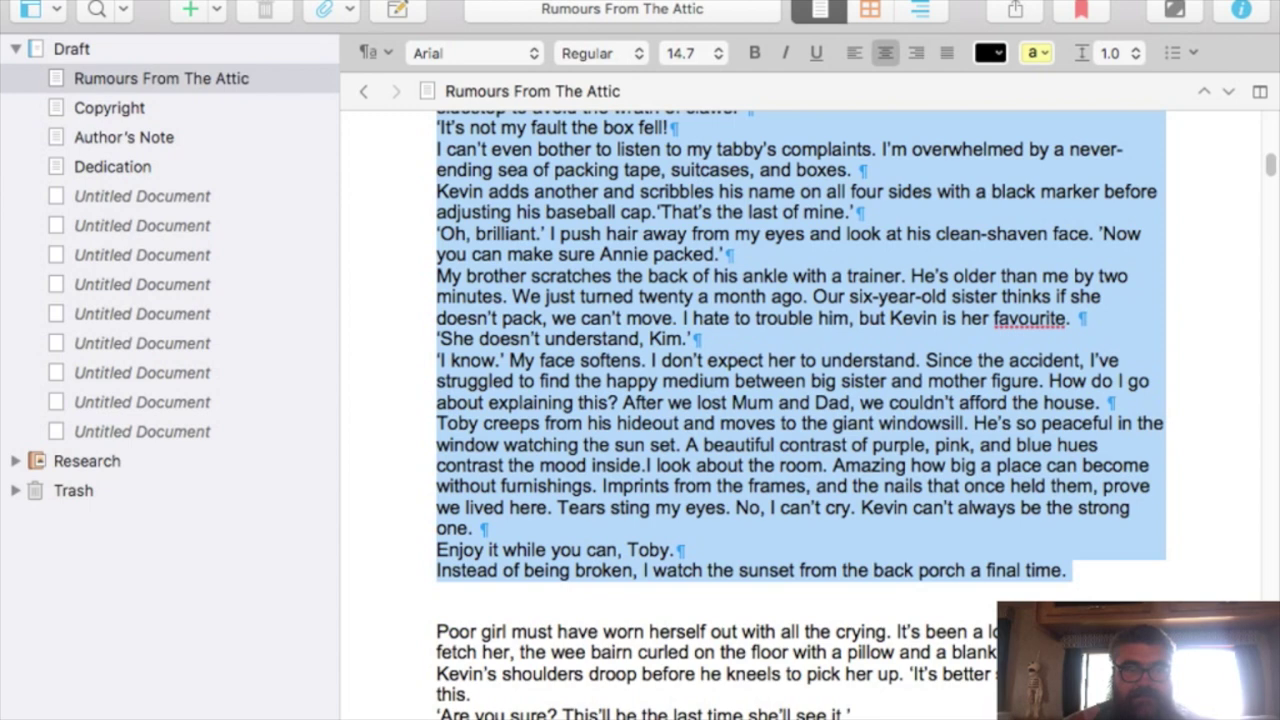
{"action": "left_click", "coordinate": [142, 196]}
{"action": "left_click", "coordinate": [460, 150]}
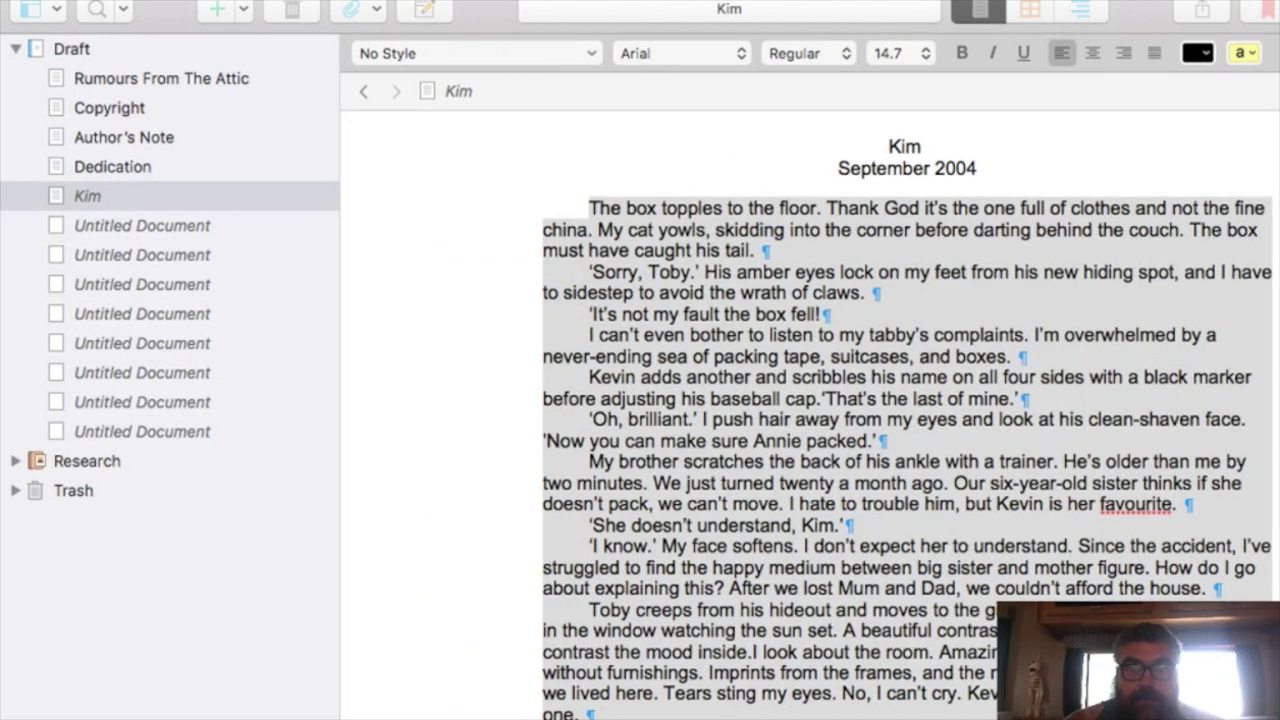
Reduce the first-line indent of the Kim chapter's body paragraphs and justify them, leaving the two heading lines centred
{"action": "key", "text": "Return"}
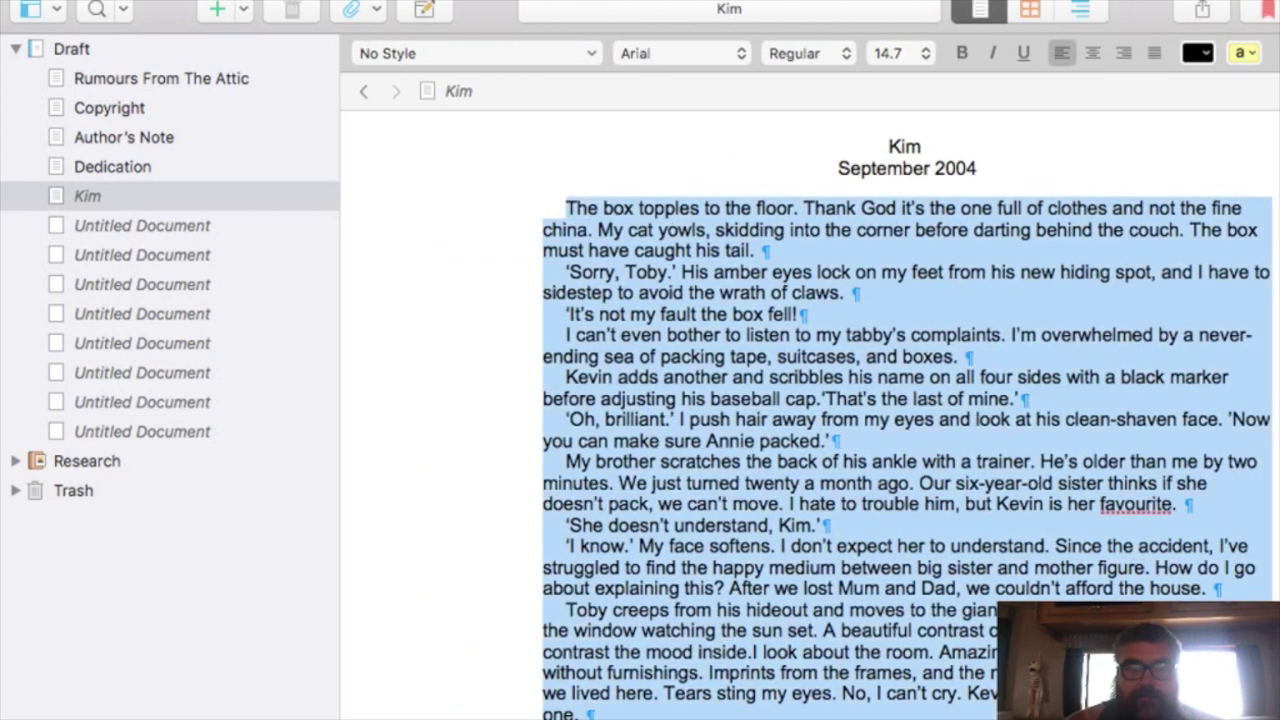
{"action": "left_click", "coordinate": [1018, 398]}
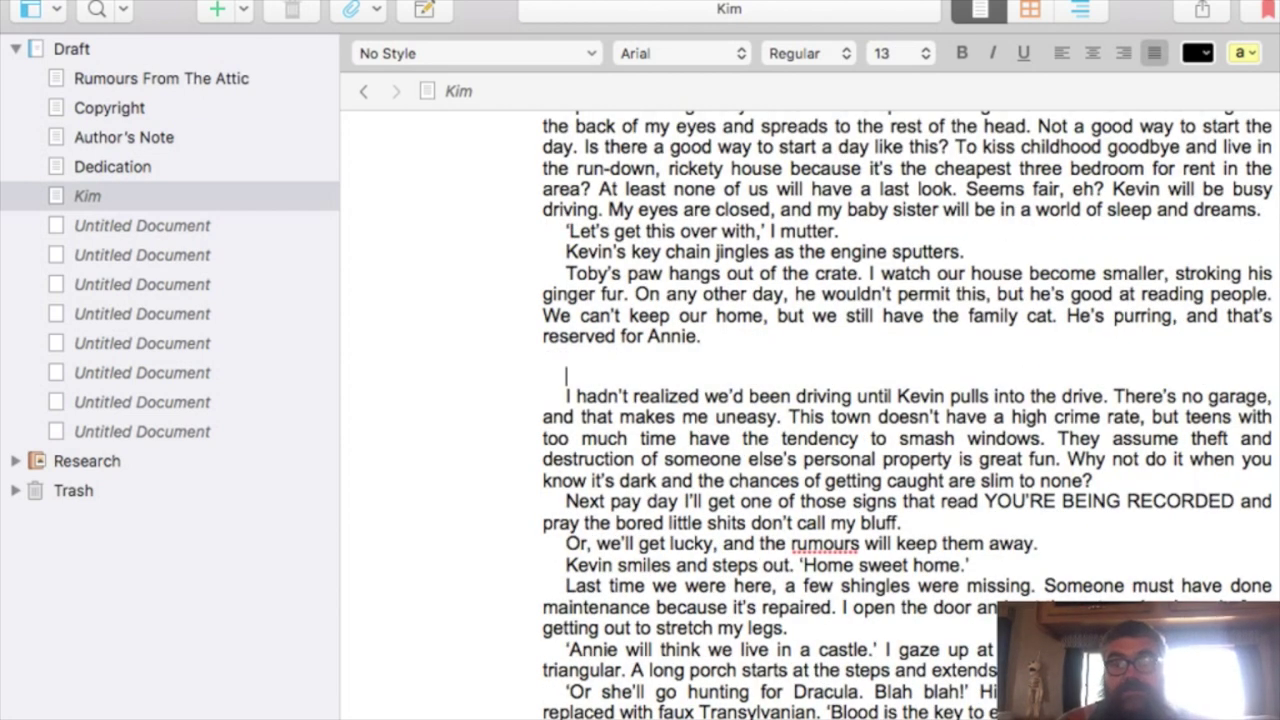
{"action": "scroll", "coordinate": [906, 414], "scroll_direction": "up", "scroll_amount": 8}
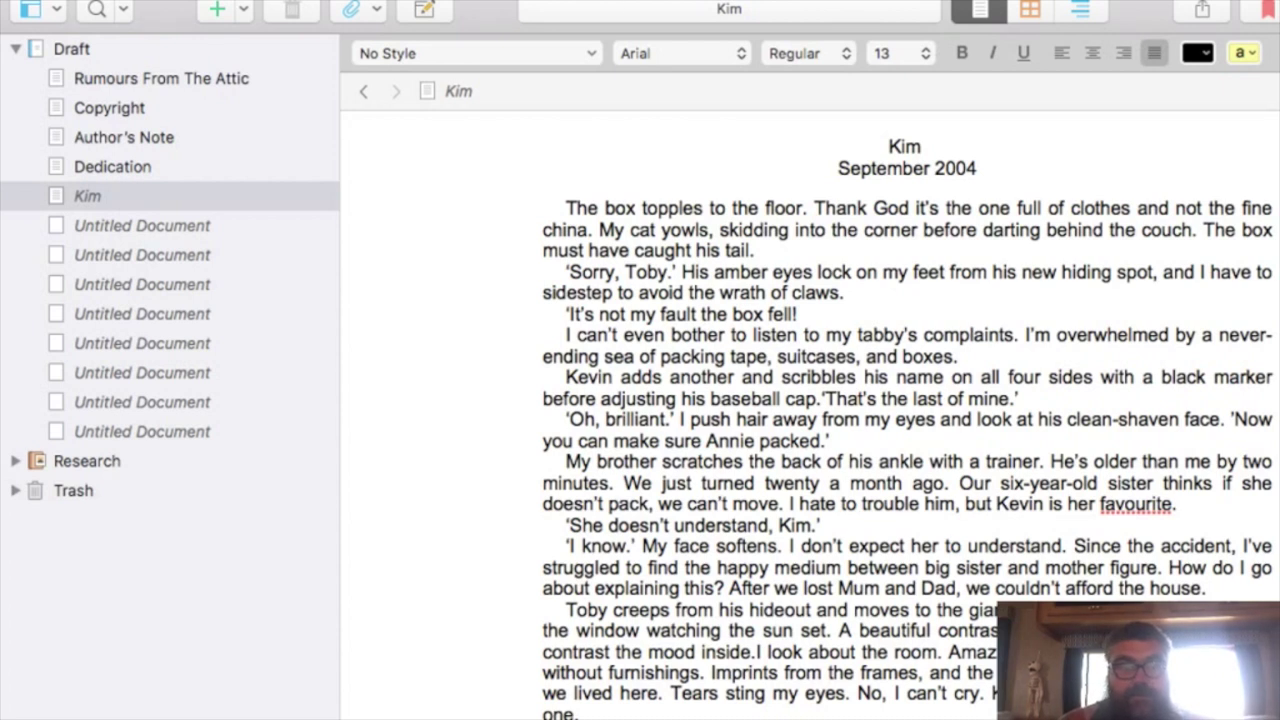
Title the document containing the September 2004 chapter Kim - September 2004
{"action": "left_click", "coordinate": [458, 91]}
{"action": "type", "text": "Kim"}
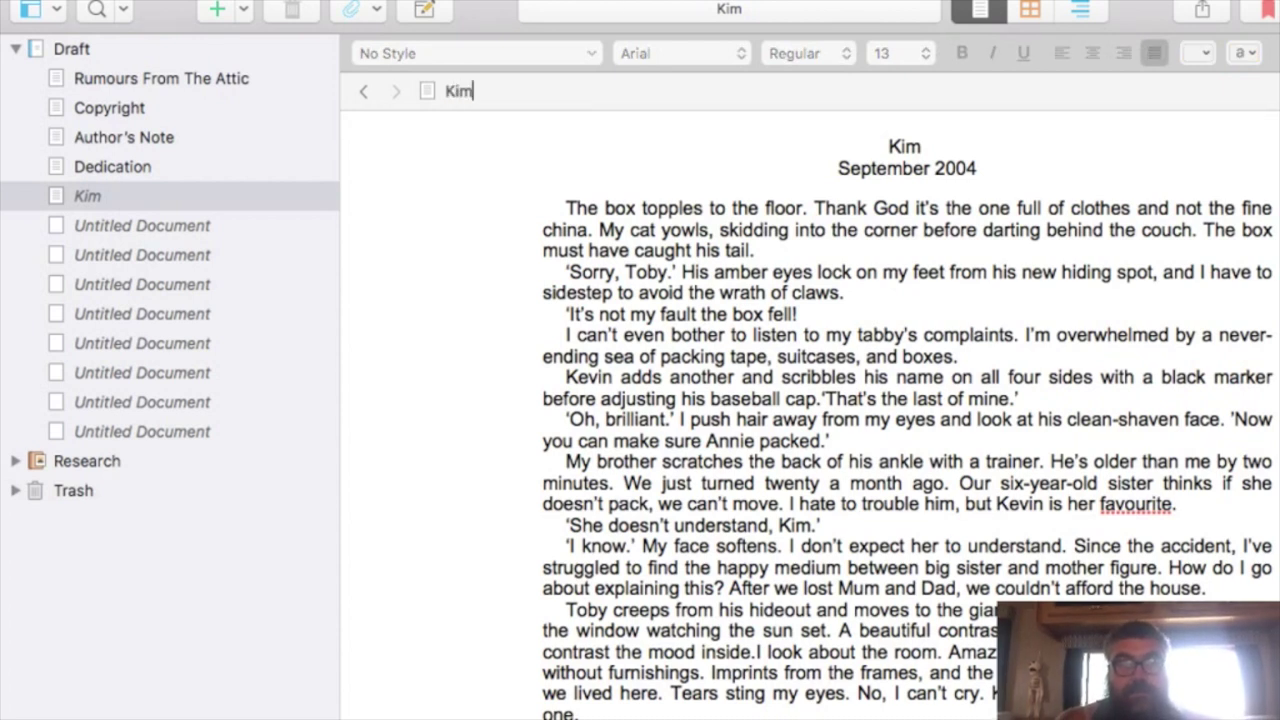
{"action": "type", "text": " Sep"}
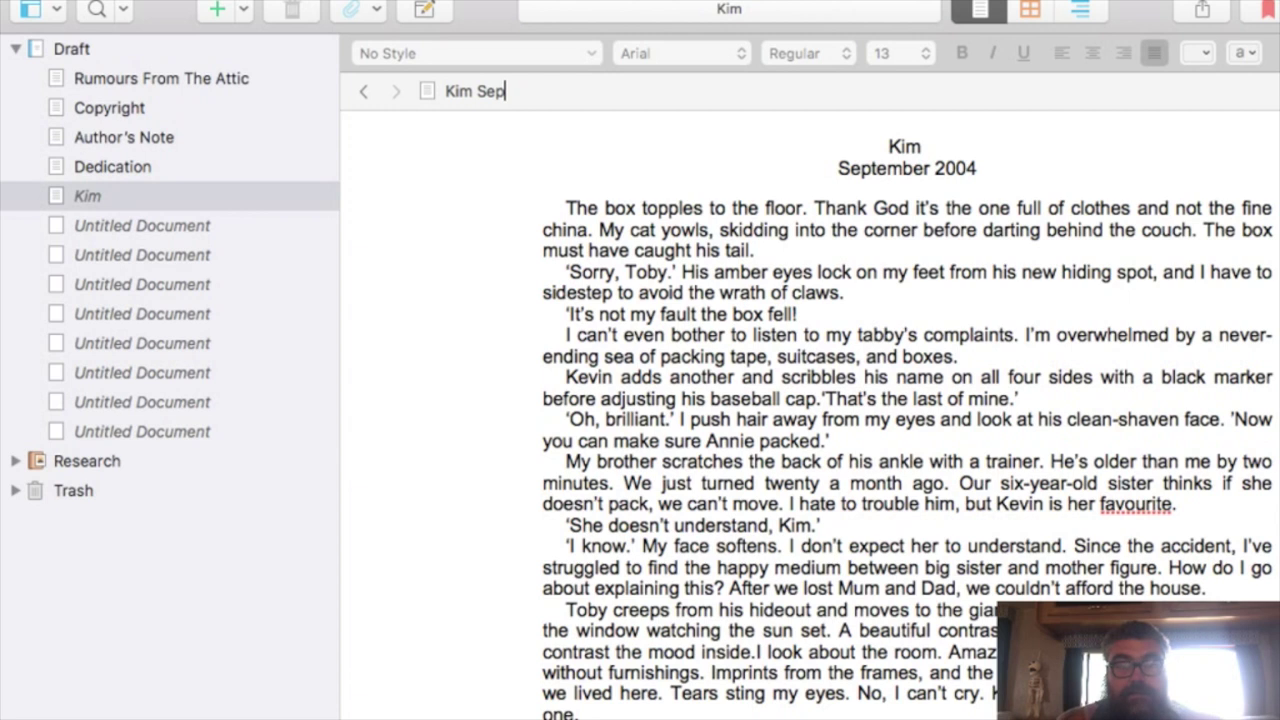
{"action": "type", "text": "temer"}
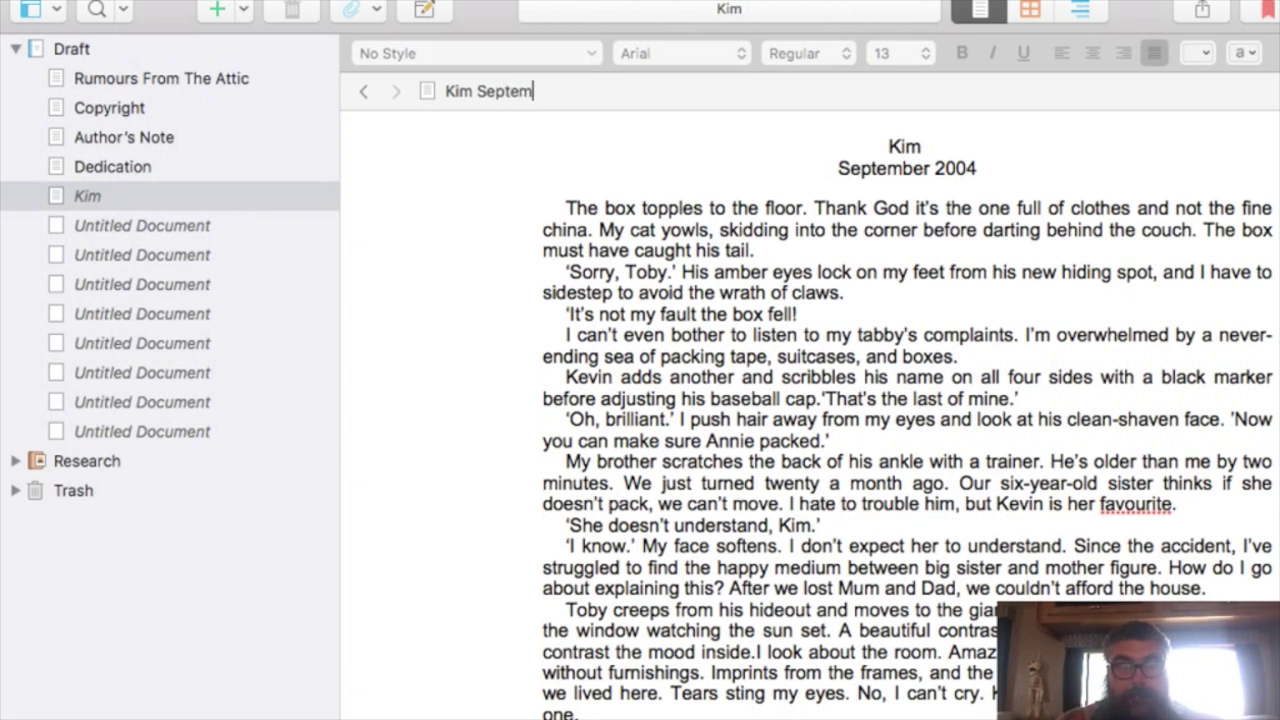
{"action": "key", "text": "BackSpace"}
{"action": "key", "text": "BackSpace"}
{"action": "type", "text": "n"}
{"action": "key", "text": "BackSpace"}
{"action": "type", "text": "ber "}
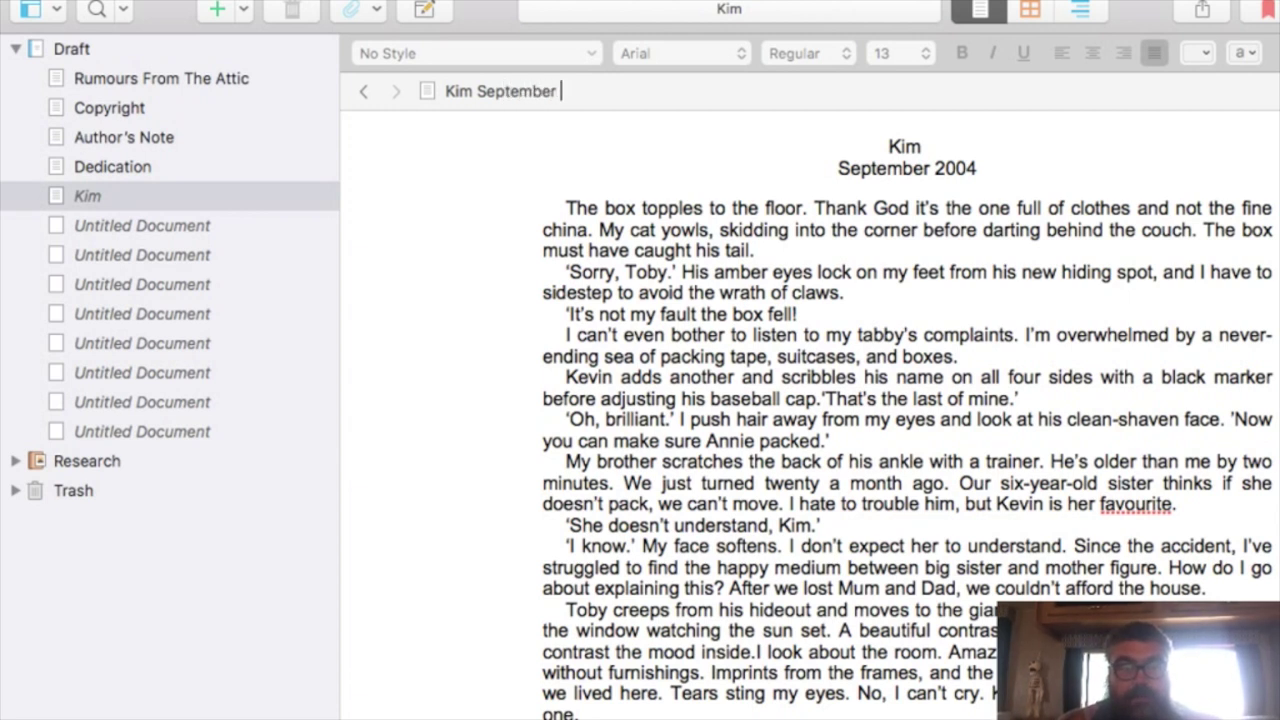
{"action": "type", "text": "2004"}
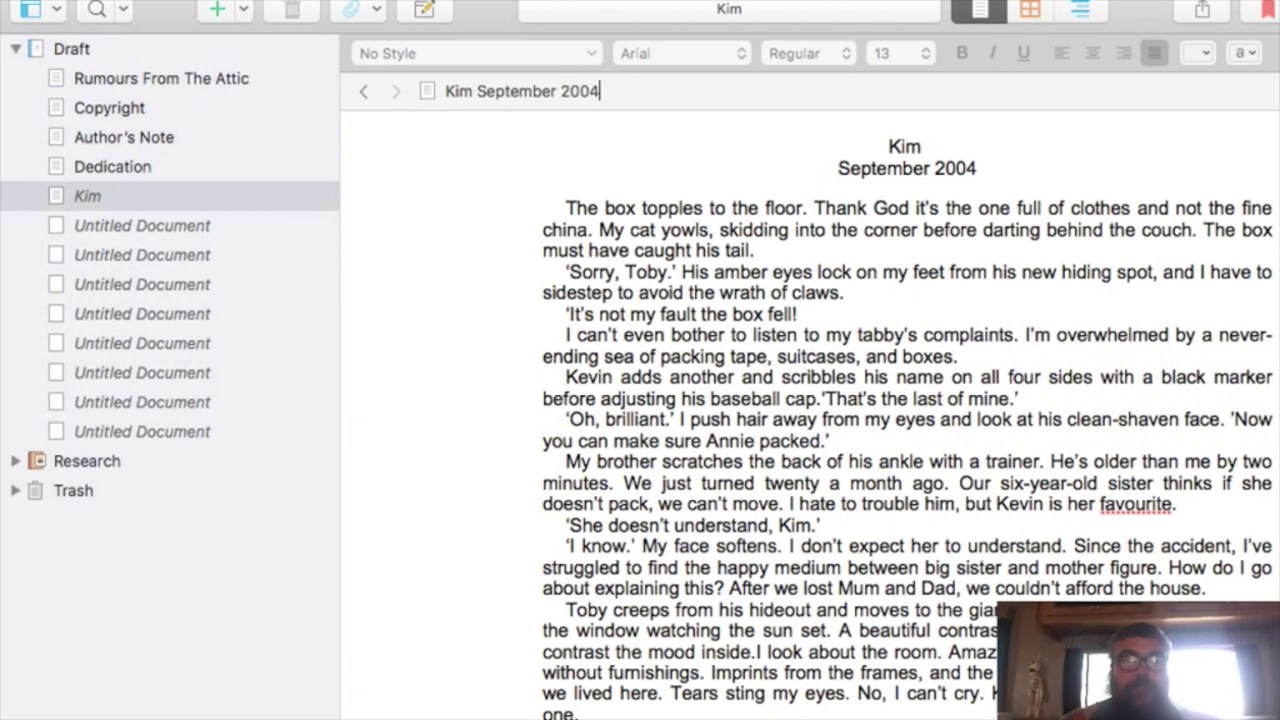
{"action": "left_click", "coordinate": [477, 91]}
{"action": "key", "text": "BackSpace"}
{"action": "type", "text": "-"}
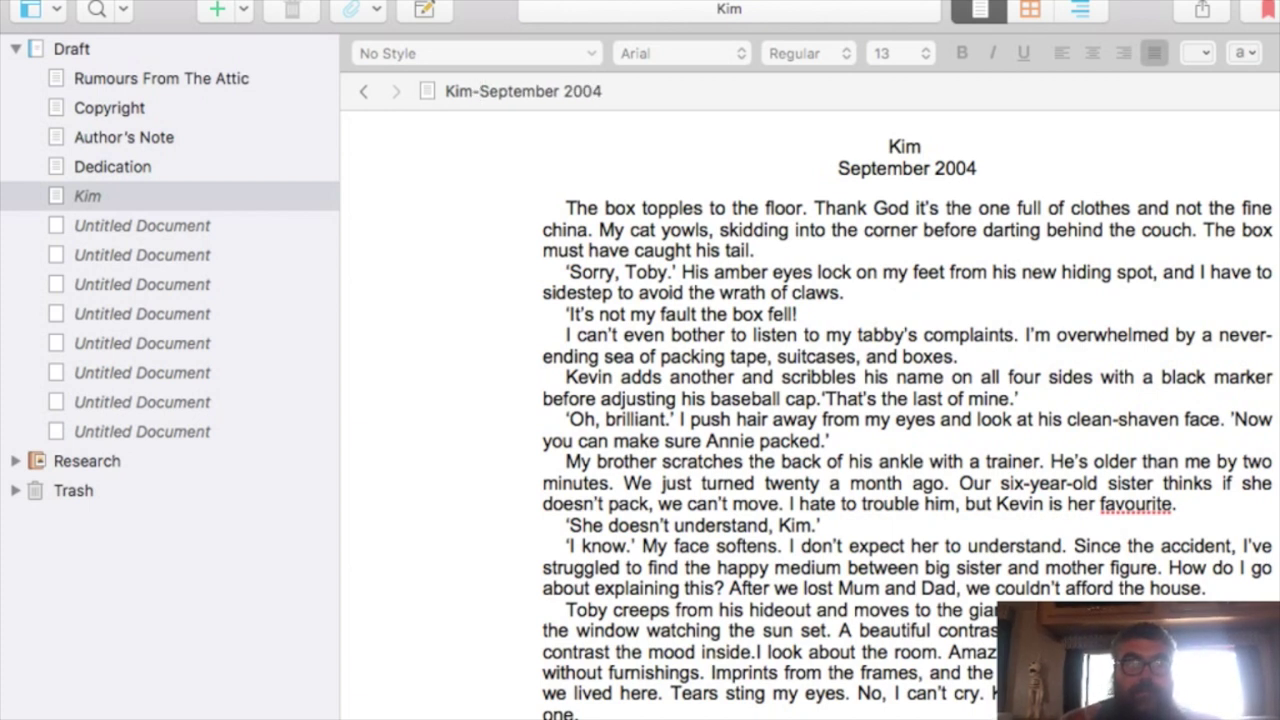
{"action": "key", "text": "BackSpace"}
{"action": "type", "text": "-"}
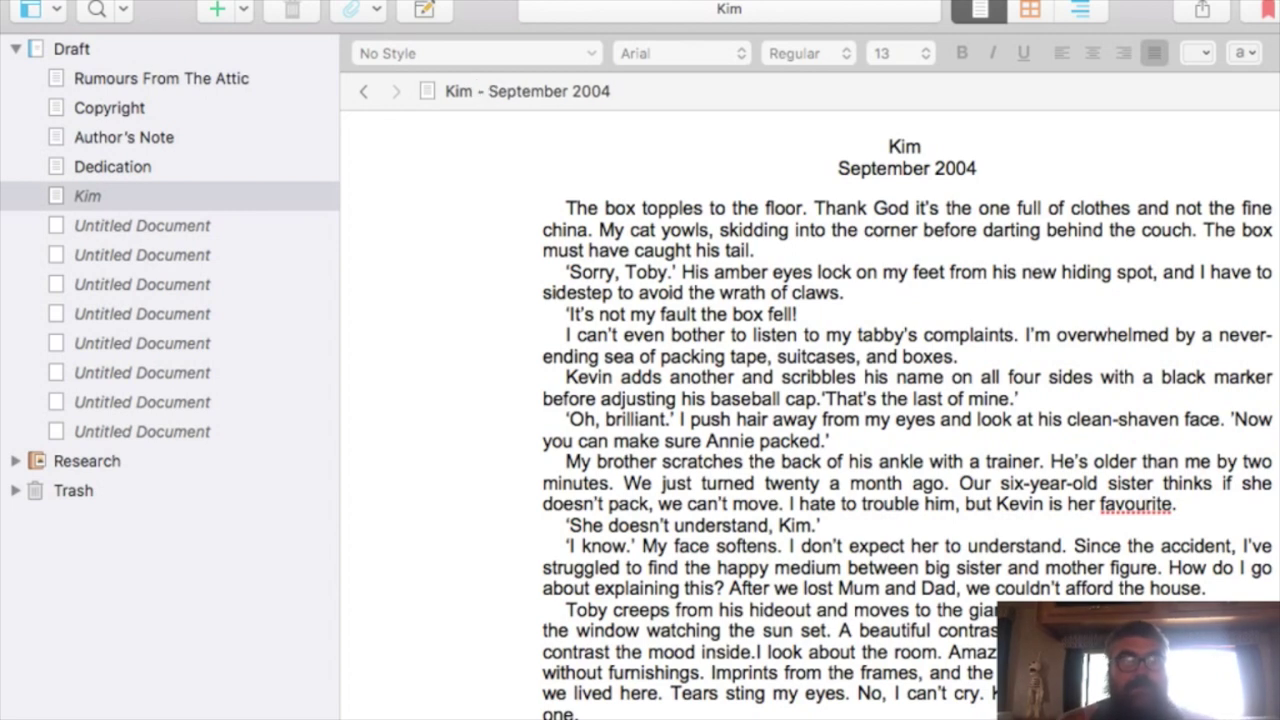
{"action": "left_click", "coordinate": [142, 225]}
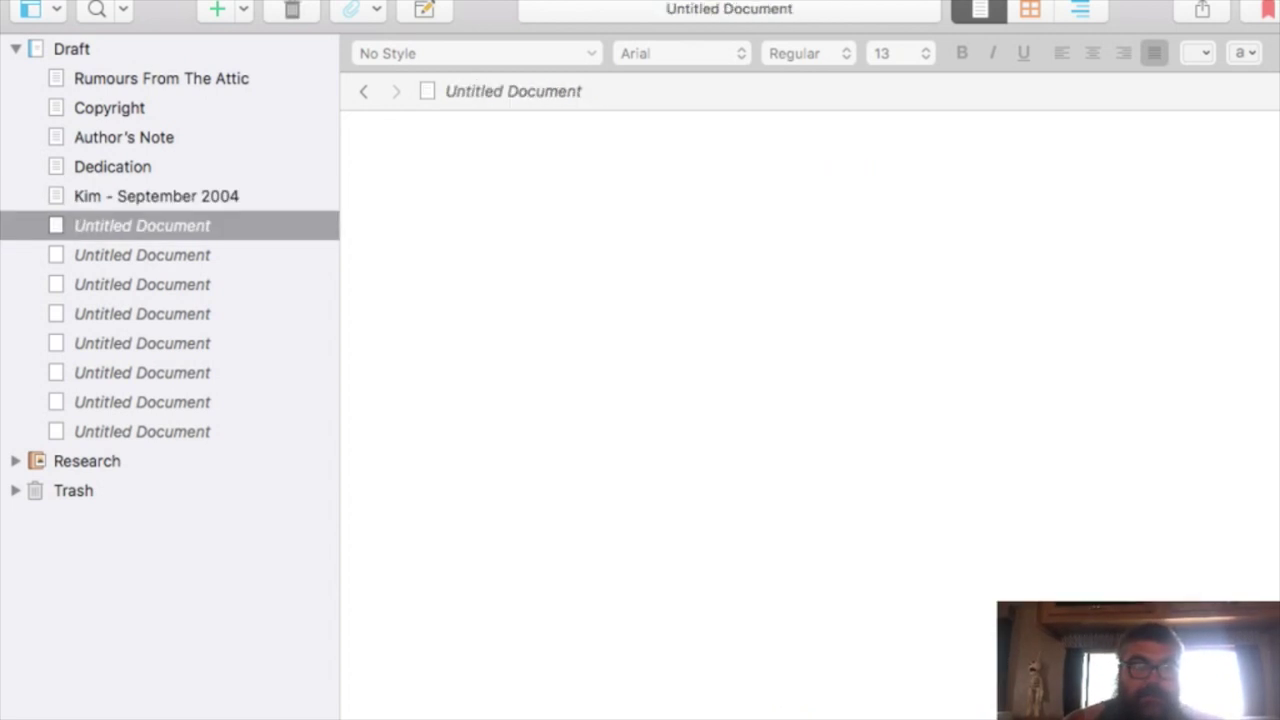
Delete the Kim, September 2004 chapter and the blank lines before it from the Rumours From The Attic manuscript, keeping the title page
{"action": "left_click", "coordinate": [161, 78]}
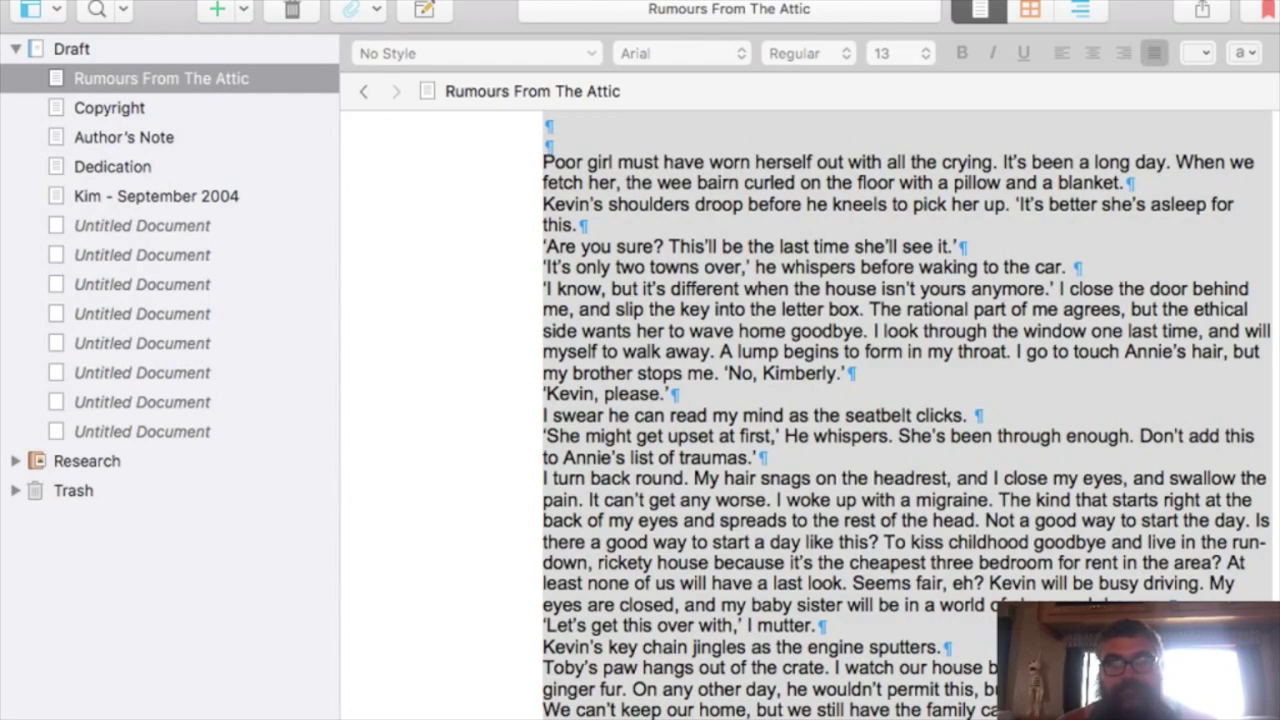
{"action": "scroll", "coordinate": [906, 415], "scroll_direction": "down", "scroll_amount": 20}
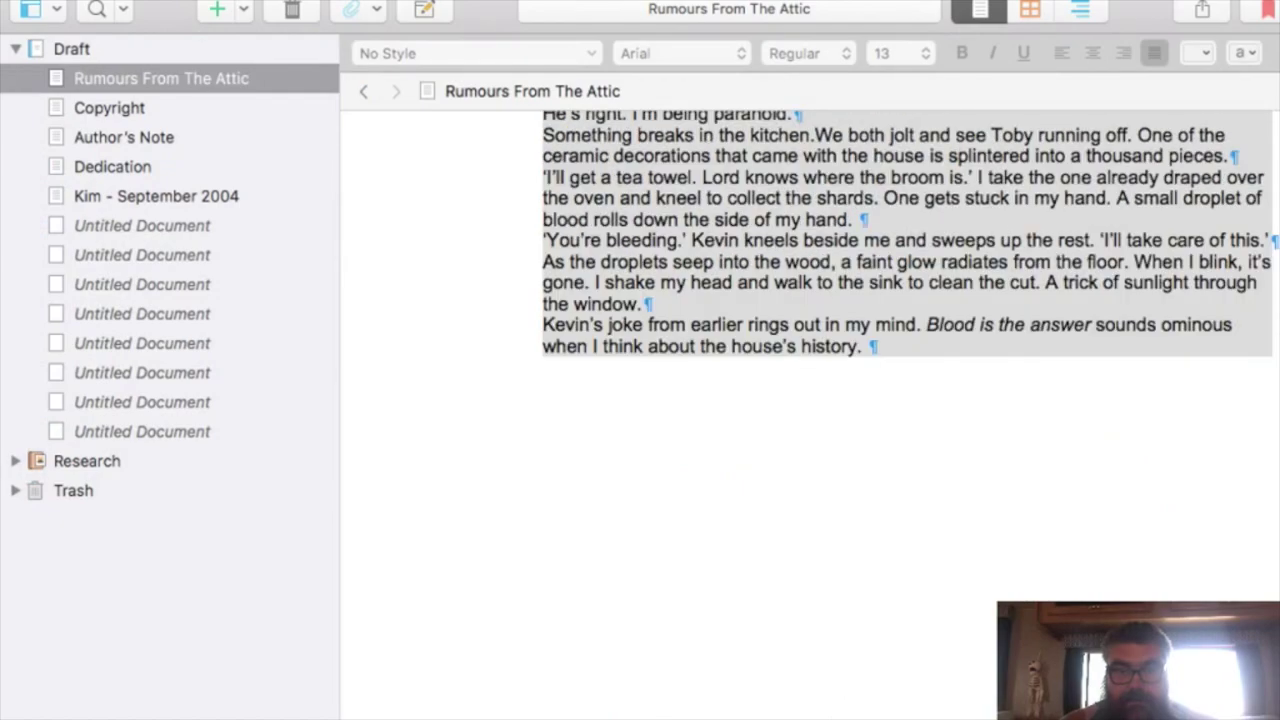
{"action": "left_click", "coordinate": [543, 442]}
{"action": "key", "text": "super+a"}
{"action": "scroll", "coordinate": [906, 415], "scroll_direction": "up", "scroll_amount": 20}
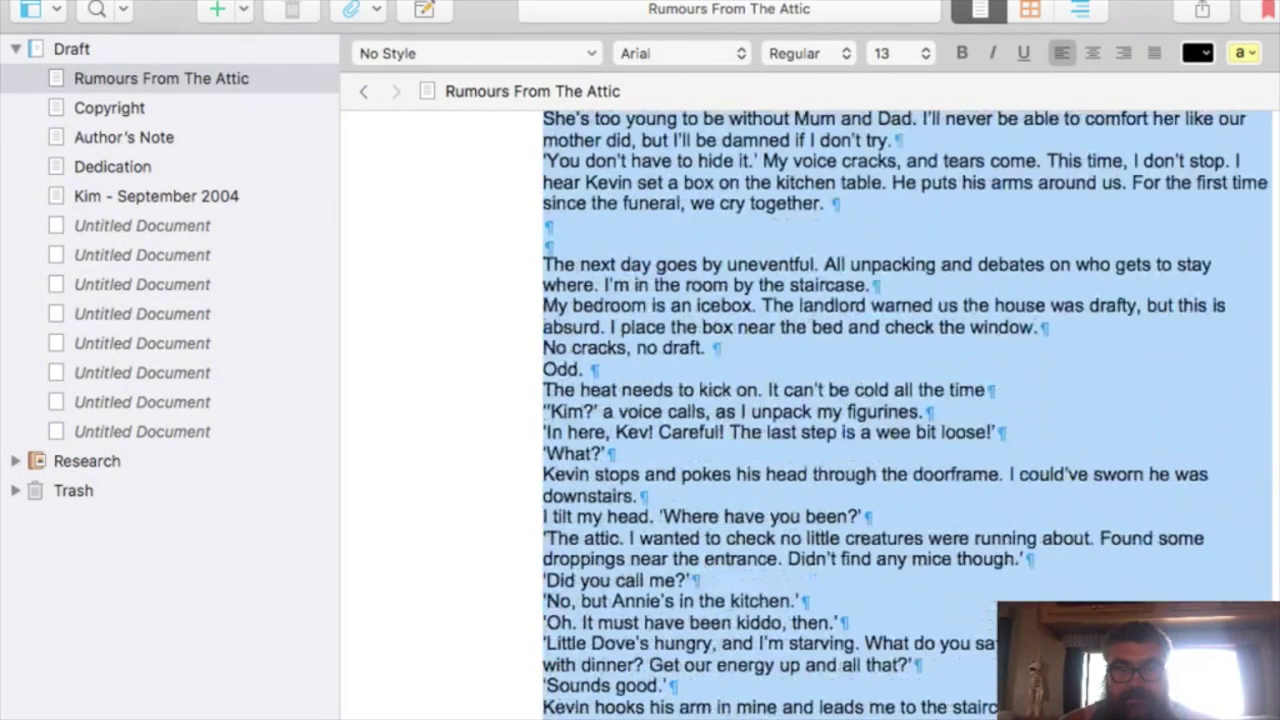
{"action": "scroll", "coordinate": [906, 415], "scroll_direction": "up", "scroll_amount": 20}
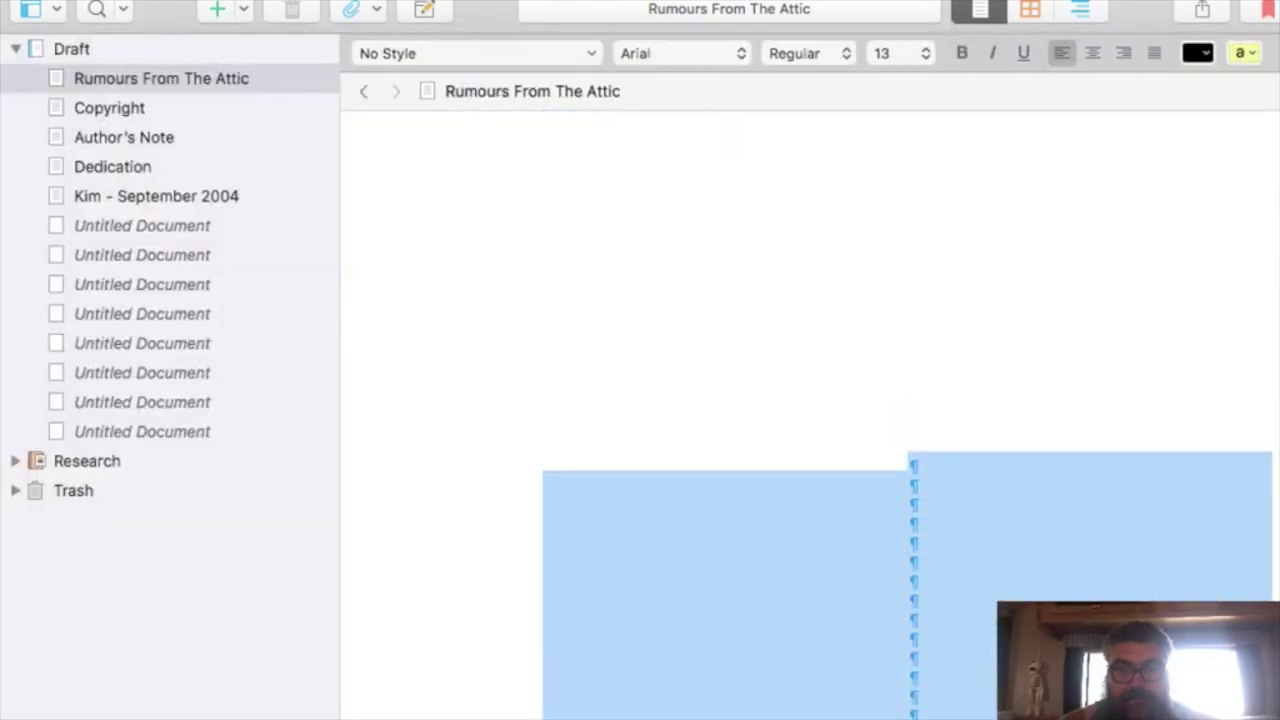
{"action": "scroll", "coordinate": [906, 415], "scroll_direction": "up", "scroll_amount": 2}
{"action": "left_click", "coordinate": [906, 415]}
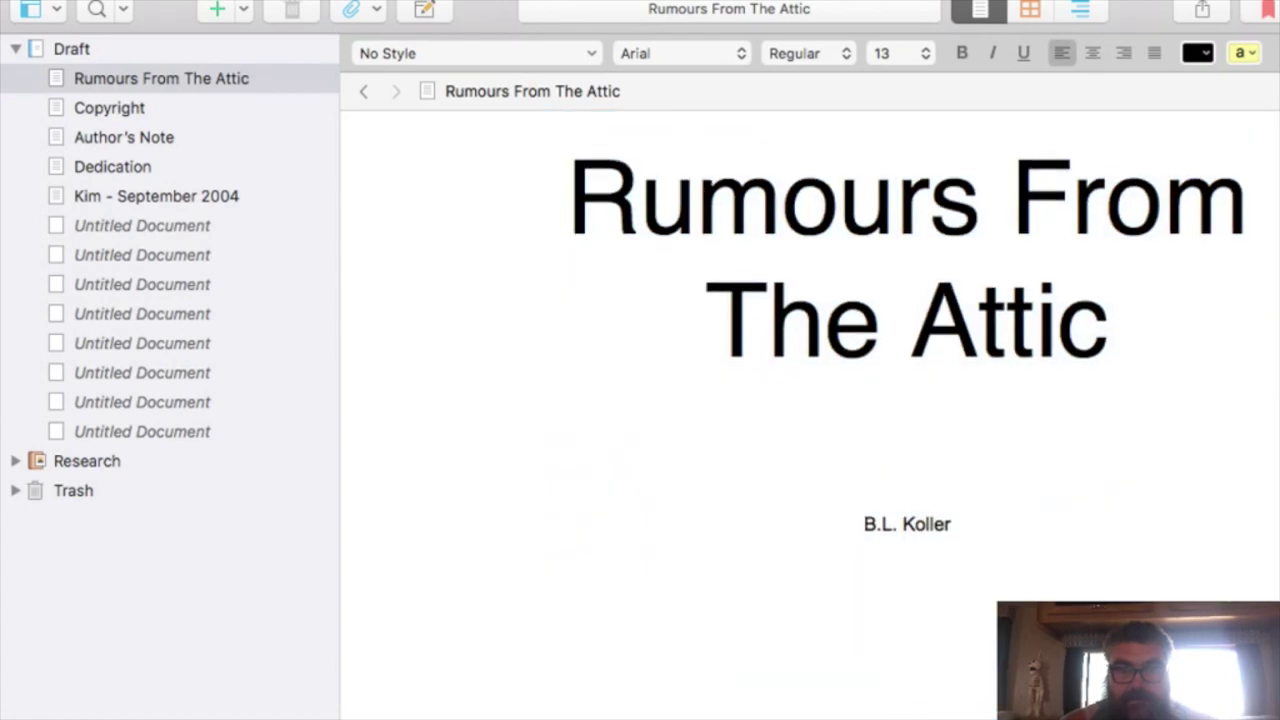
{"action": "scroll", "coordinate": [906, 415], "scroll_direction": "down", "scroll_amount": 5}
{"action": "scroll", "coordinate": [808, 415], "scroll_direction": "down", "scroll_amount": 2}
{"action": "left_click", "coordinate": [908, 665], "text": "shift"}
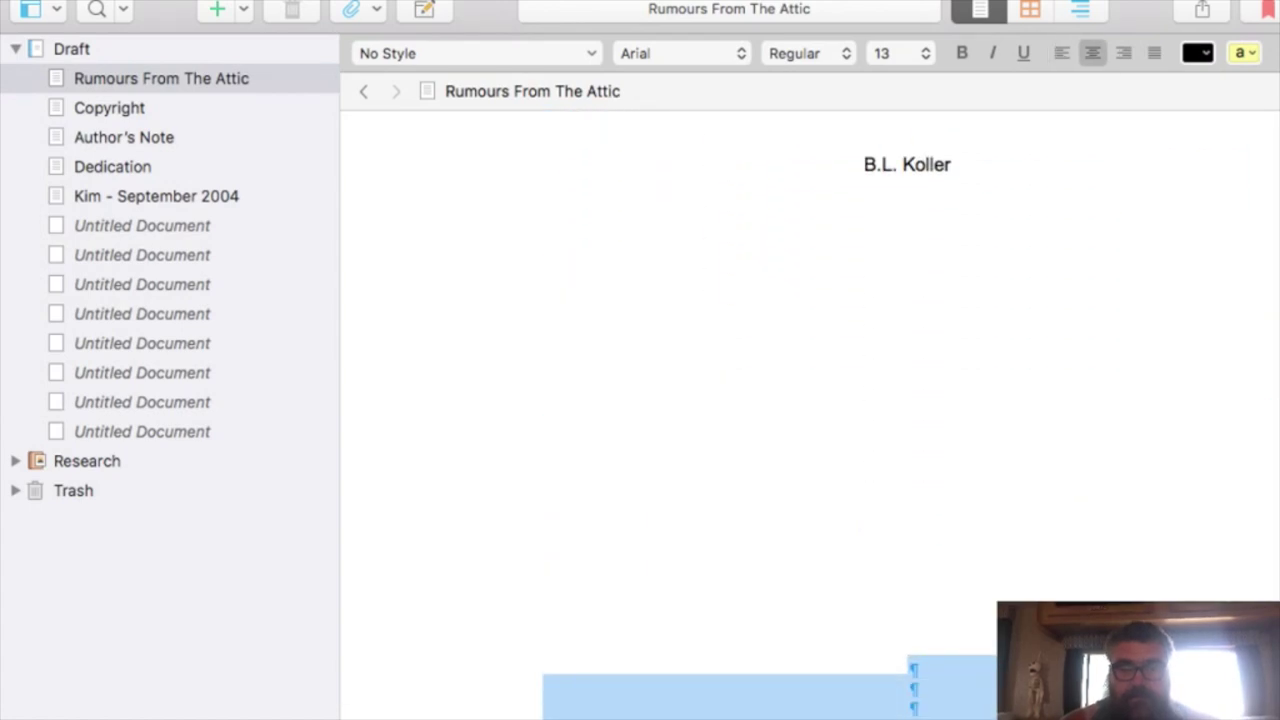
{"action": "key", "text": "BackSpace"}
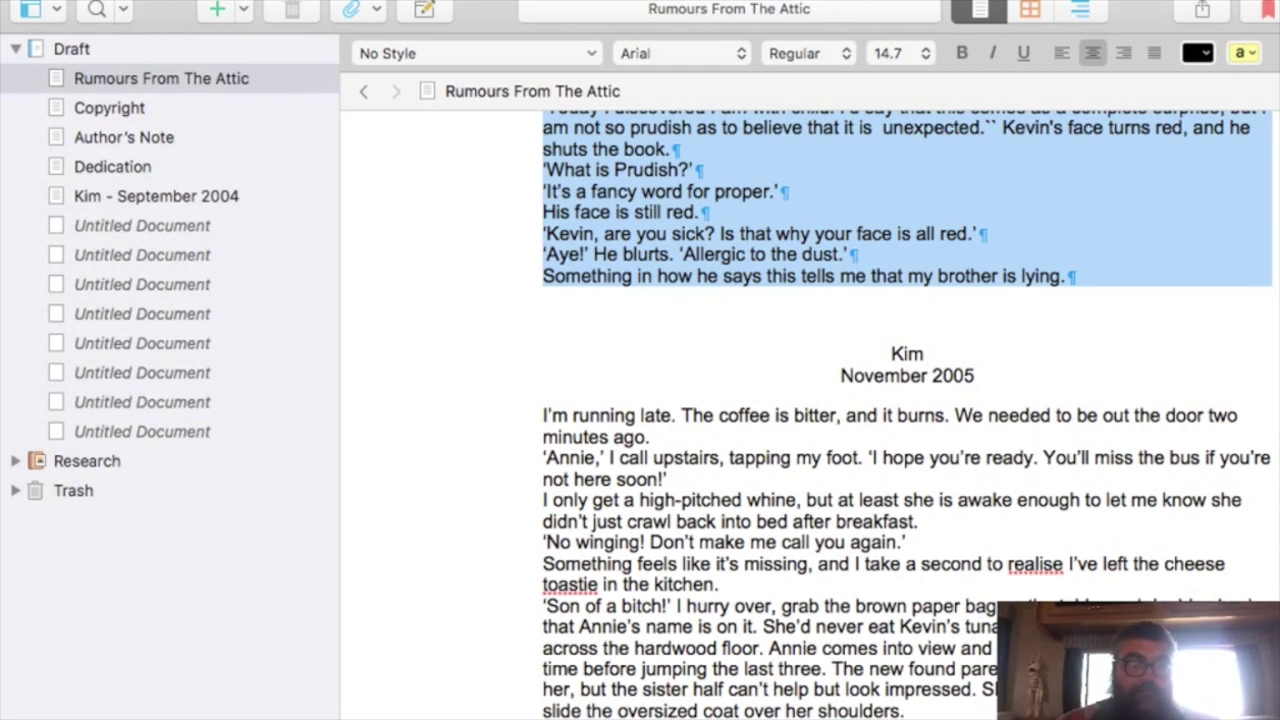
Copy the Annie, October 2005 chapter from the manuscript into the blank document below Kim - September 2004
{"action": "left_click", "coordinate": [142, 225]}
{"action": "left_click", "coordinate": [566, 150]}
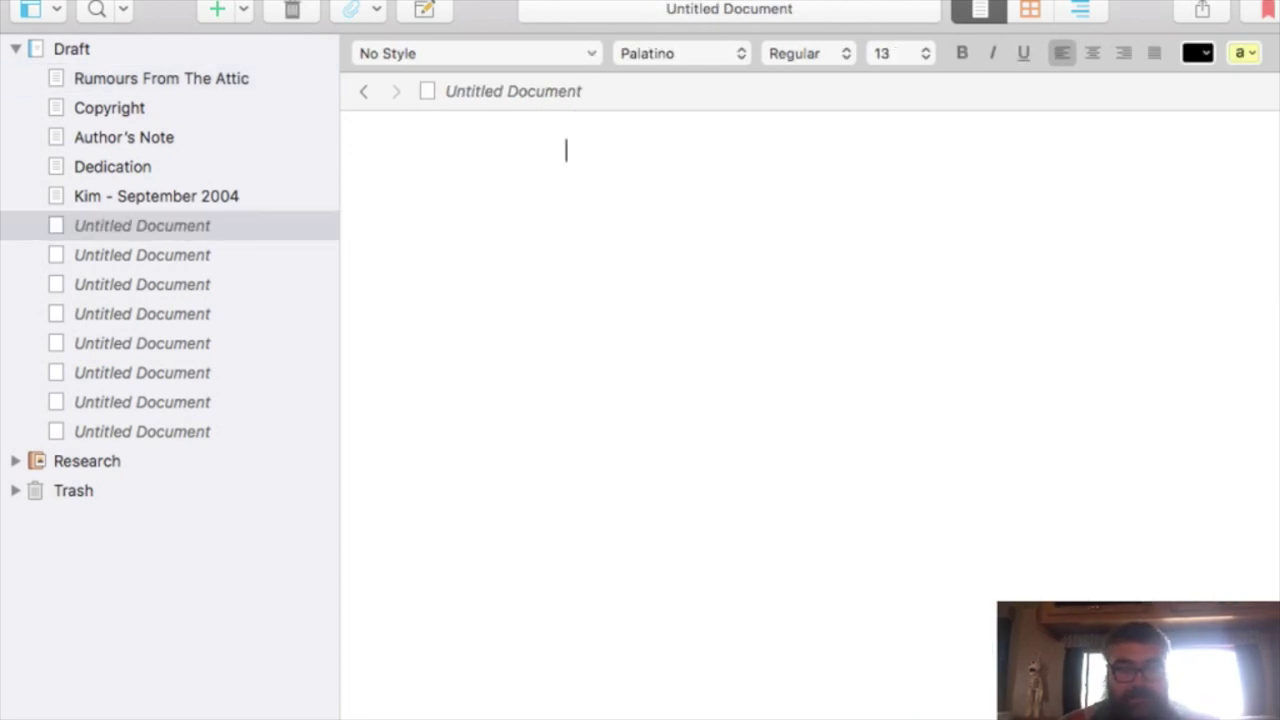
{"action": "key", "text": "super+v"}
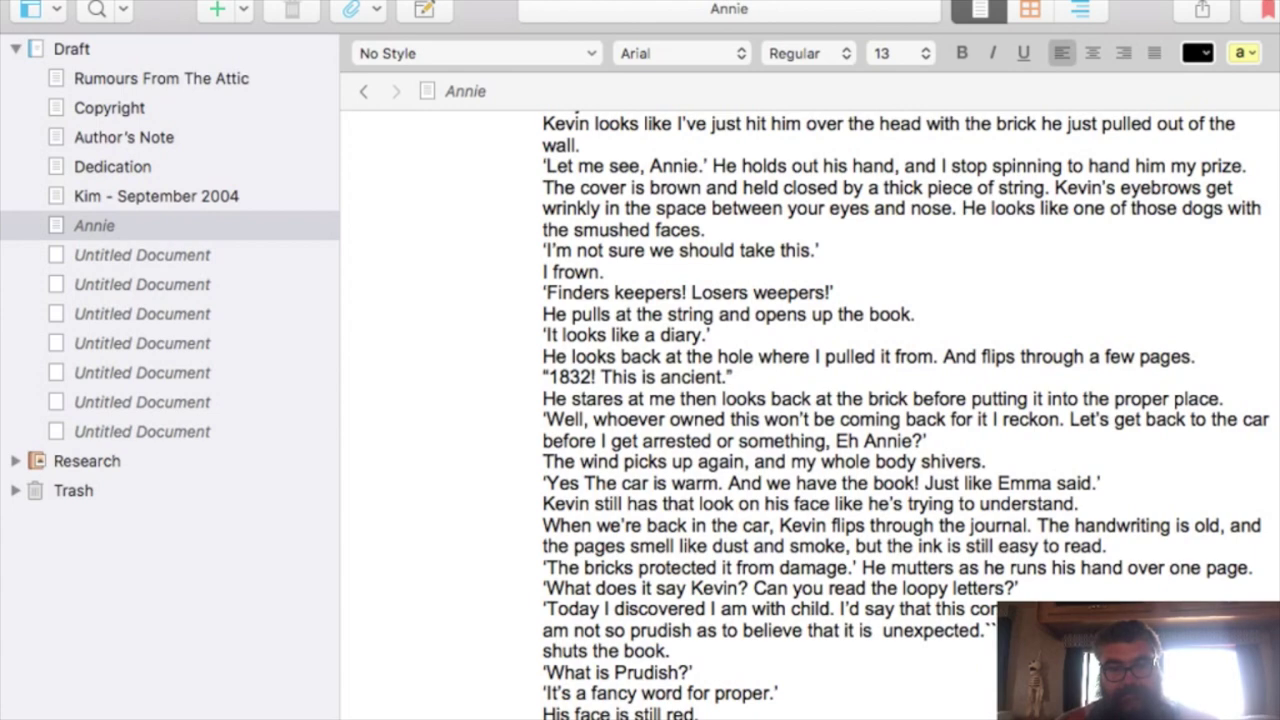
Justify the Annie chapter's body paragraphs and give them a small first-line indent, leaving the two heading lines centred
{"action": "key", "text": "super+a"}
{"action": "scroll", "coordinate": [900, 415], "scroll_direction": "up", "scroll_amount": 15}
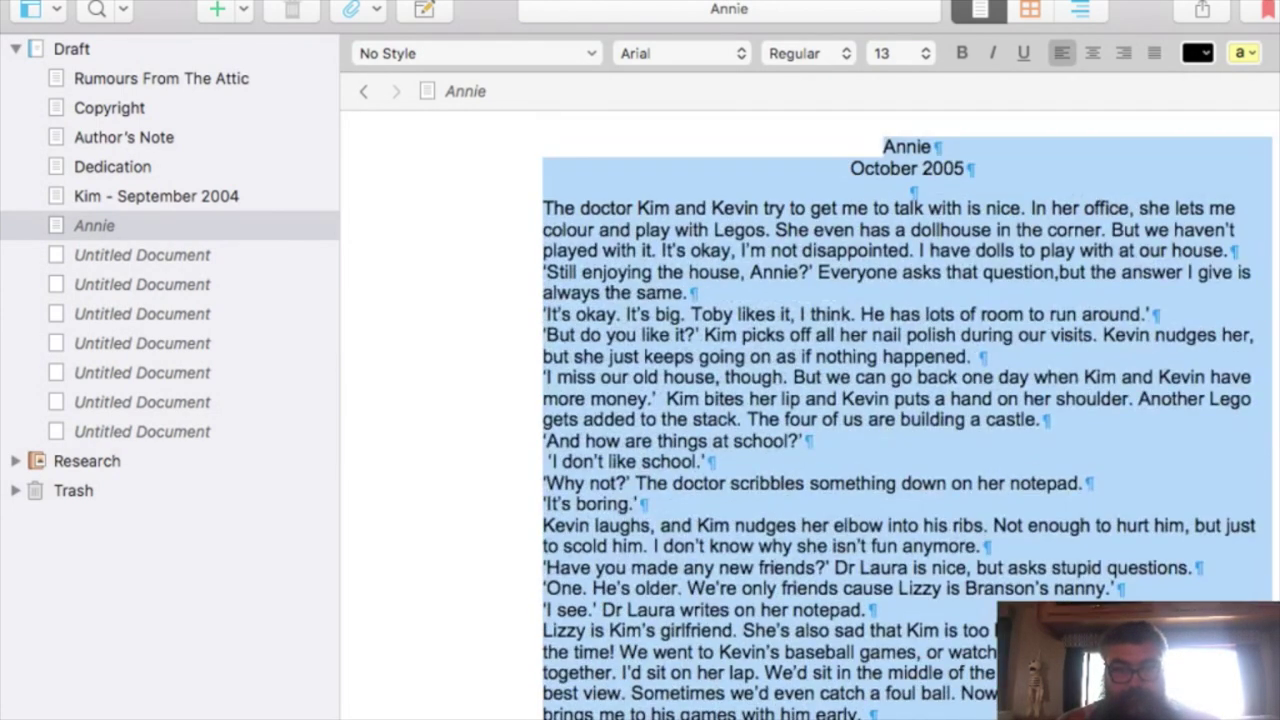
{"action": "left_click_drag", "start_coordinate": [883, 146], "coordinate": [543, 208]}
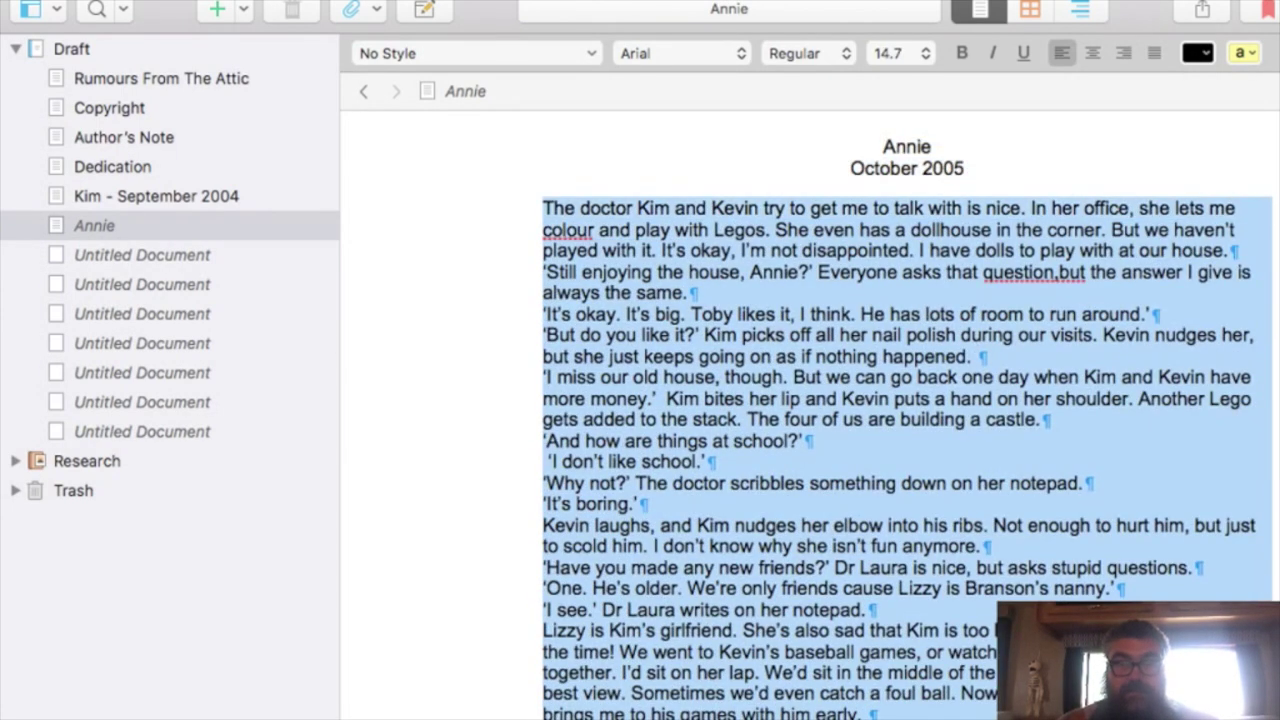
{"action": "key", "text": "alt+shift+super+backslash"}
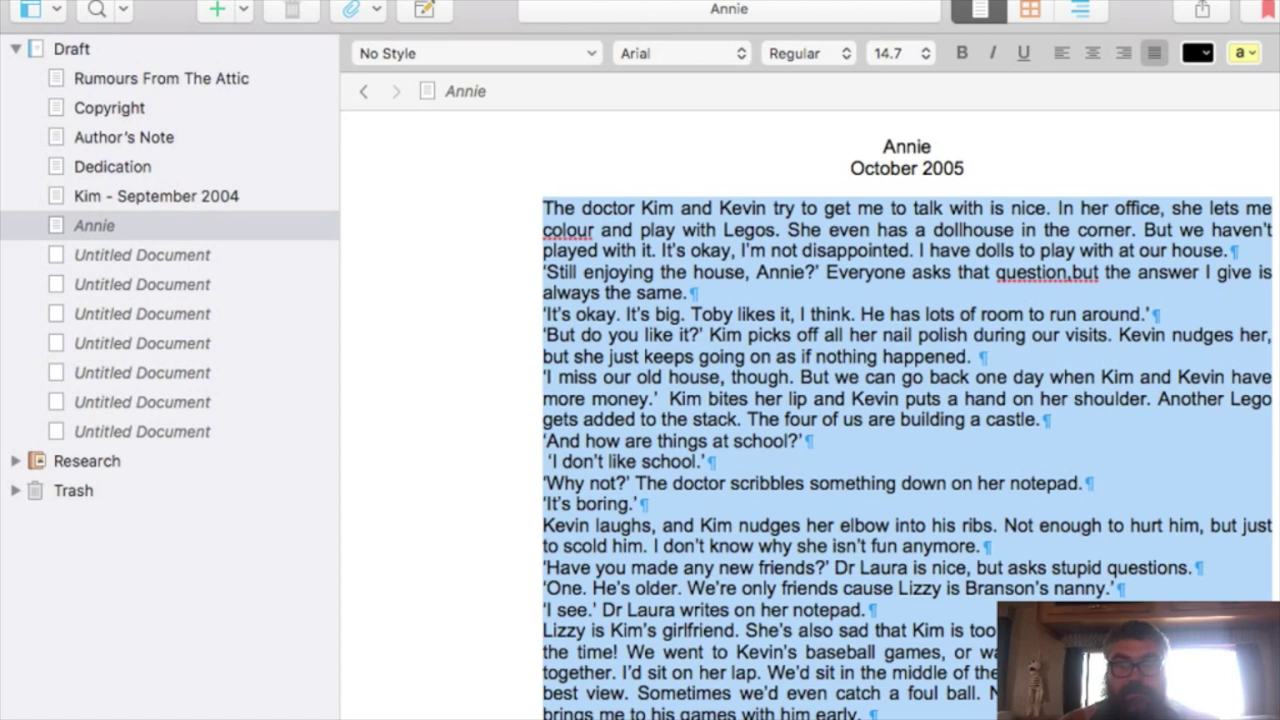
{"action": "key", "text": "super+Tab"}
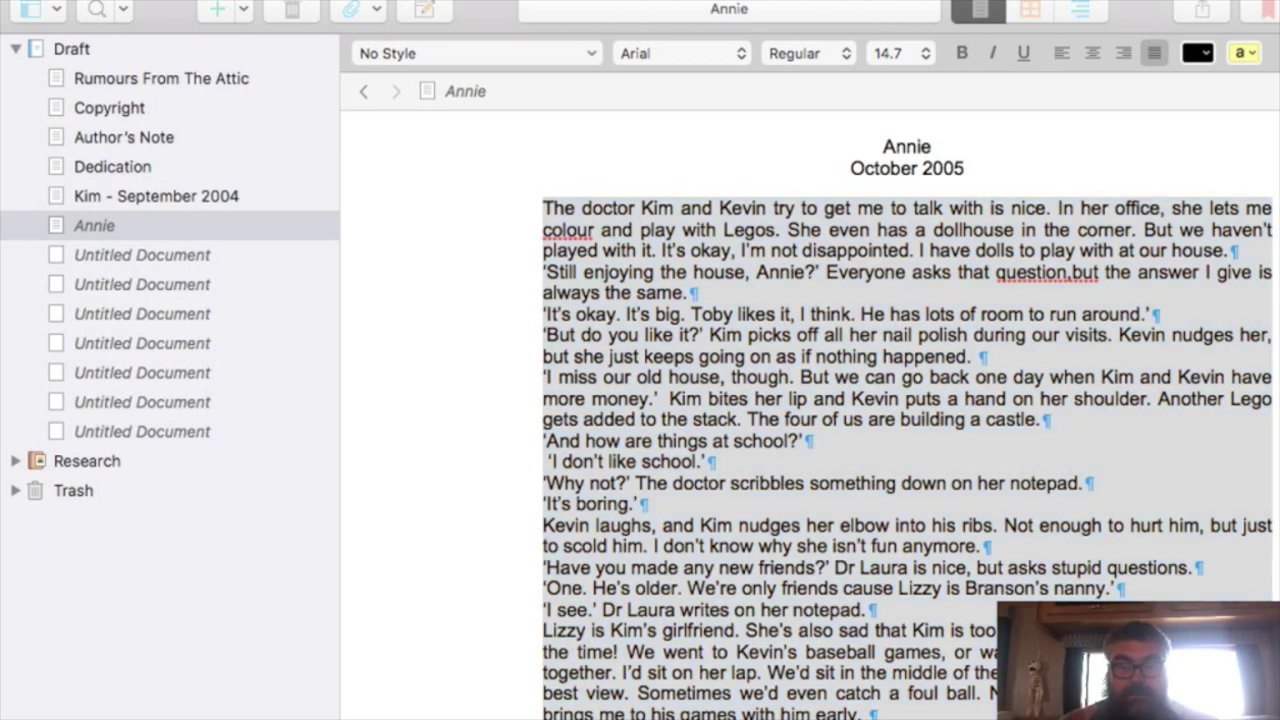
{"action": "key", "text": "Return"}
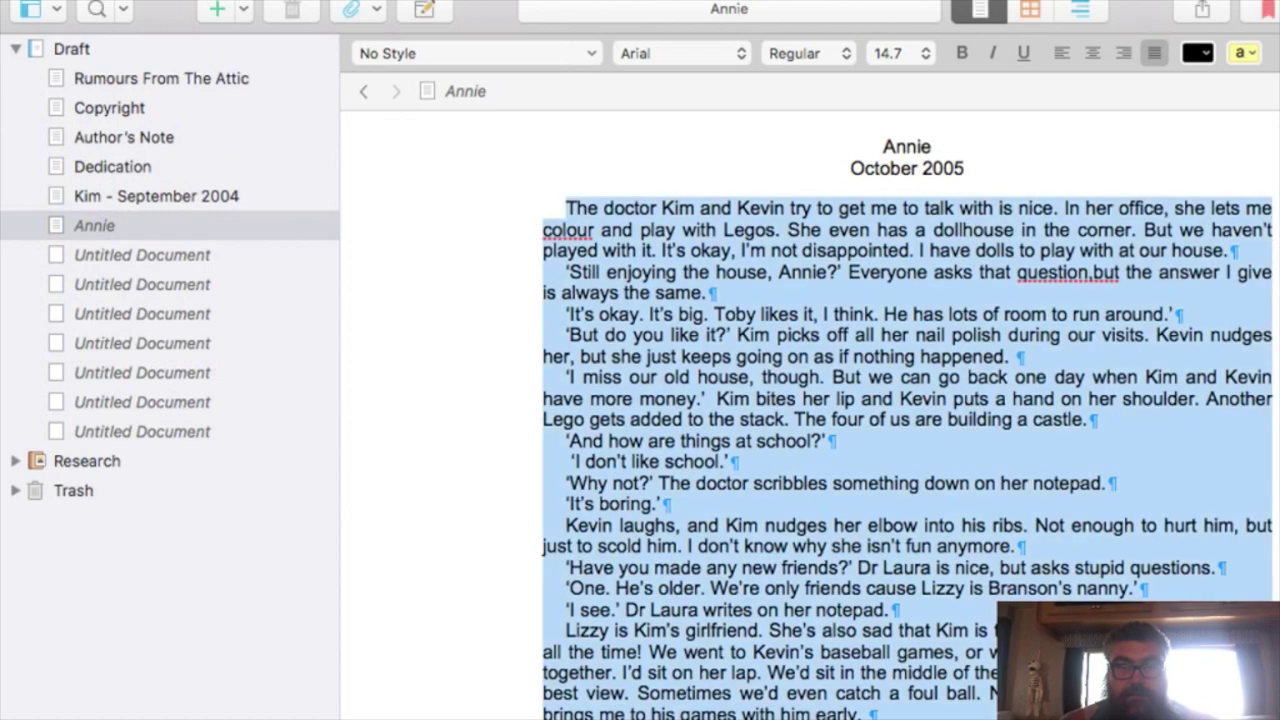
{"action": "left_click", "coordinate": [1088, 419]}
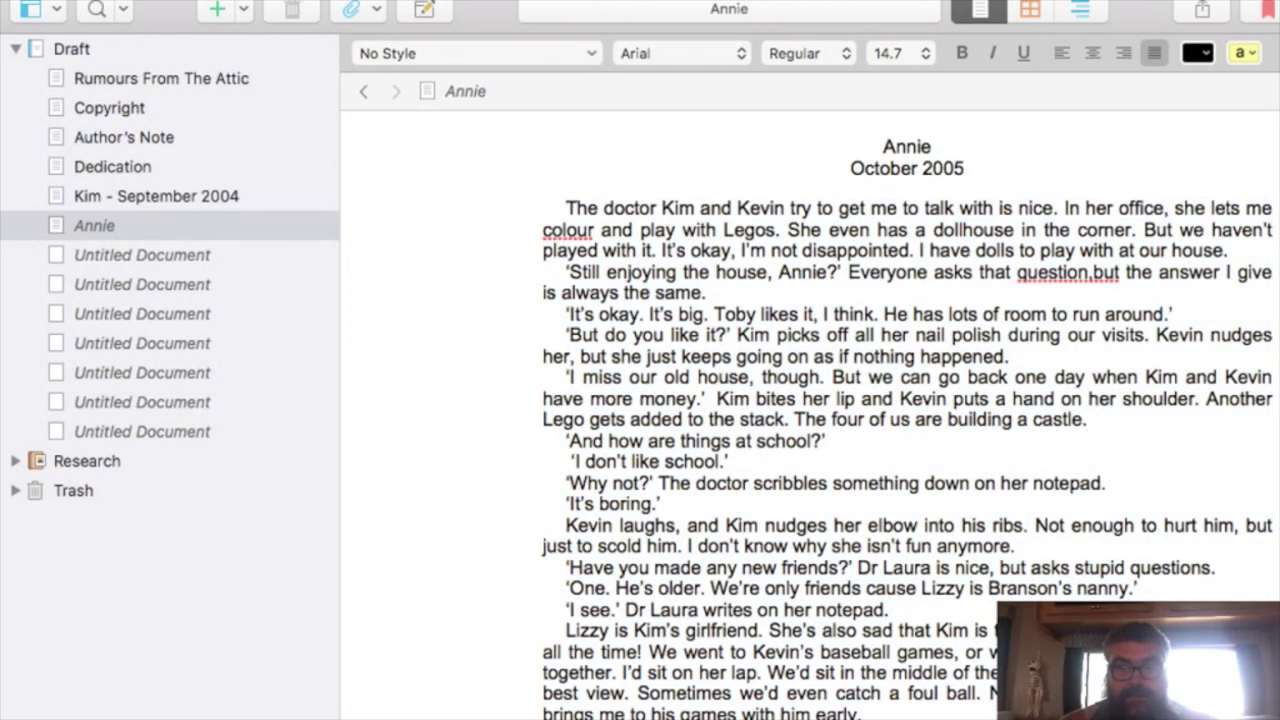
Replace the "=" scene separators in the Annie chapter with blank lines
{"action": "scroll", "coordinate": [907, 415], "scroll_direction": "down", "scroll_amount": 10}
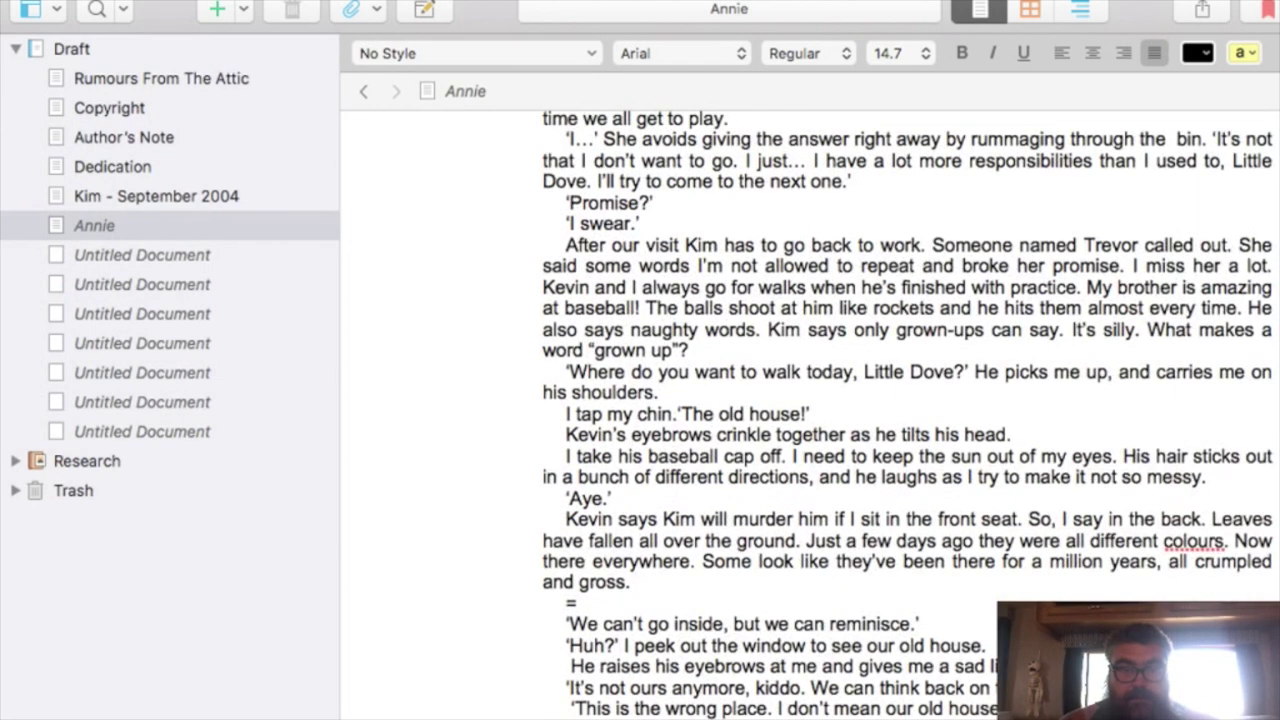
{"action": "left_click", "coordinate": [577, 603]}
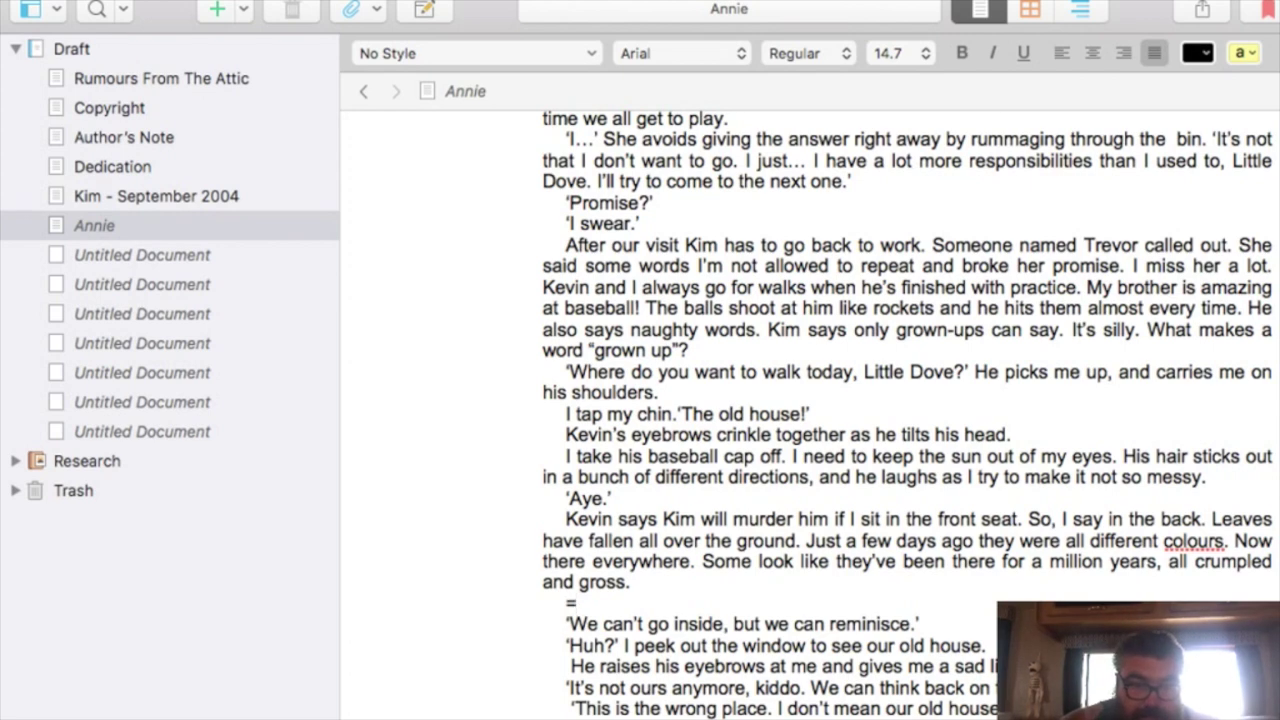
{"action": "key", "text": "BackSpace"}
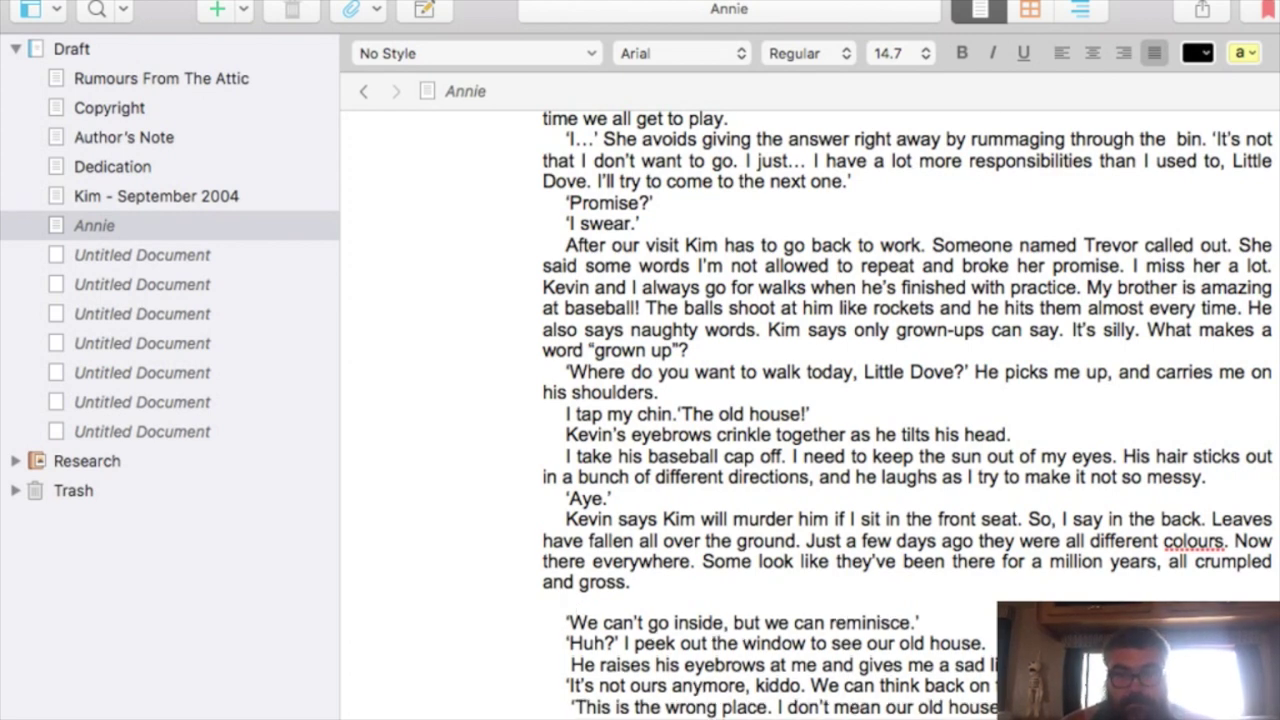
{"action": "scroll", "coordinate": [907, 415], "scroll_direction": "down", "scroll_amount": 10}
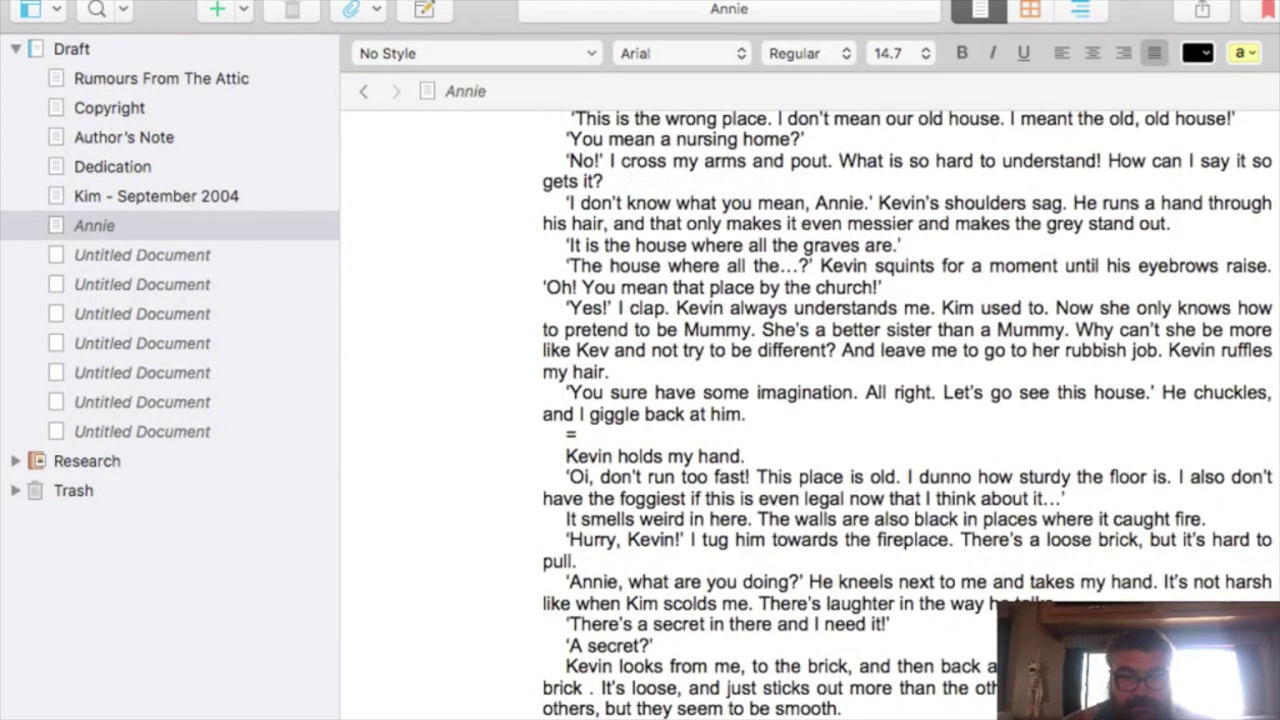
{"action": "key", "text": "BackSpace"}
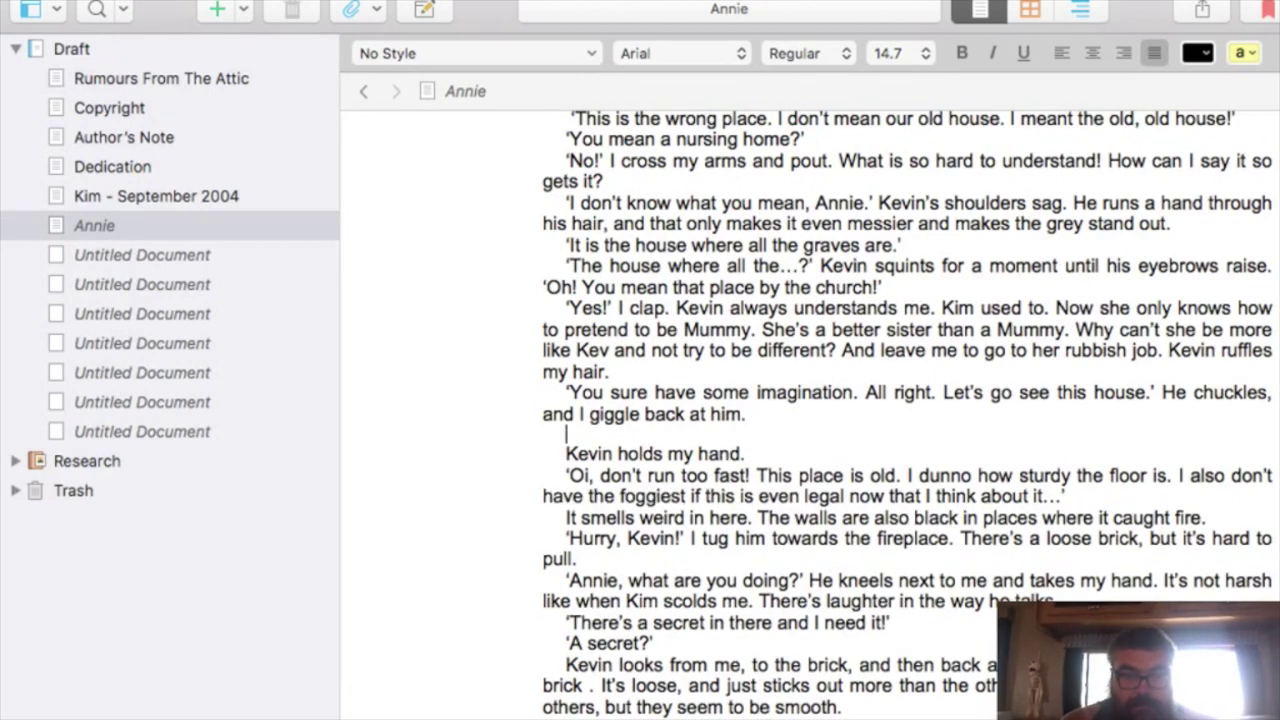
{"action": "scroll", "coordinate": [907, 415], "scroll_direction": "down", "scroll_amount": 18}
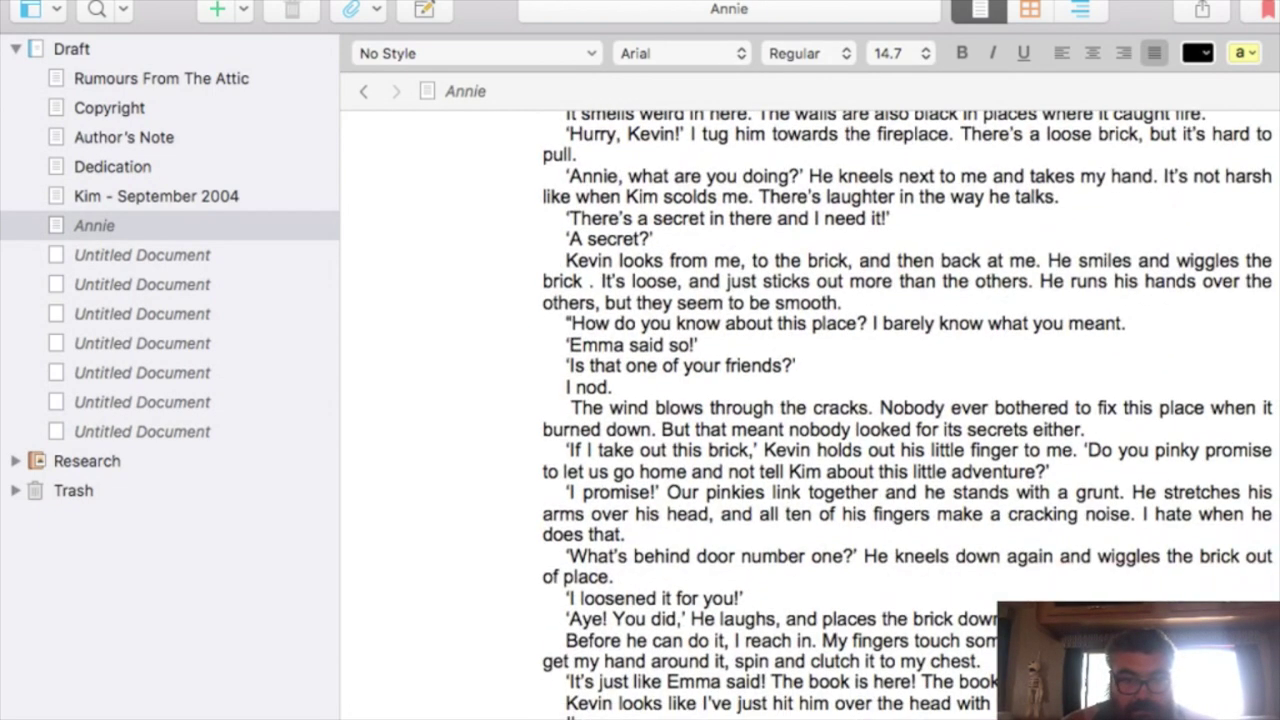
Insert the missing space after the comma in "question,but" near the start of the Annie chapter
{"action": "scroll", "coordinate": [907, 415], "scroll_direction": "up", "scroll_amount": 20}
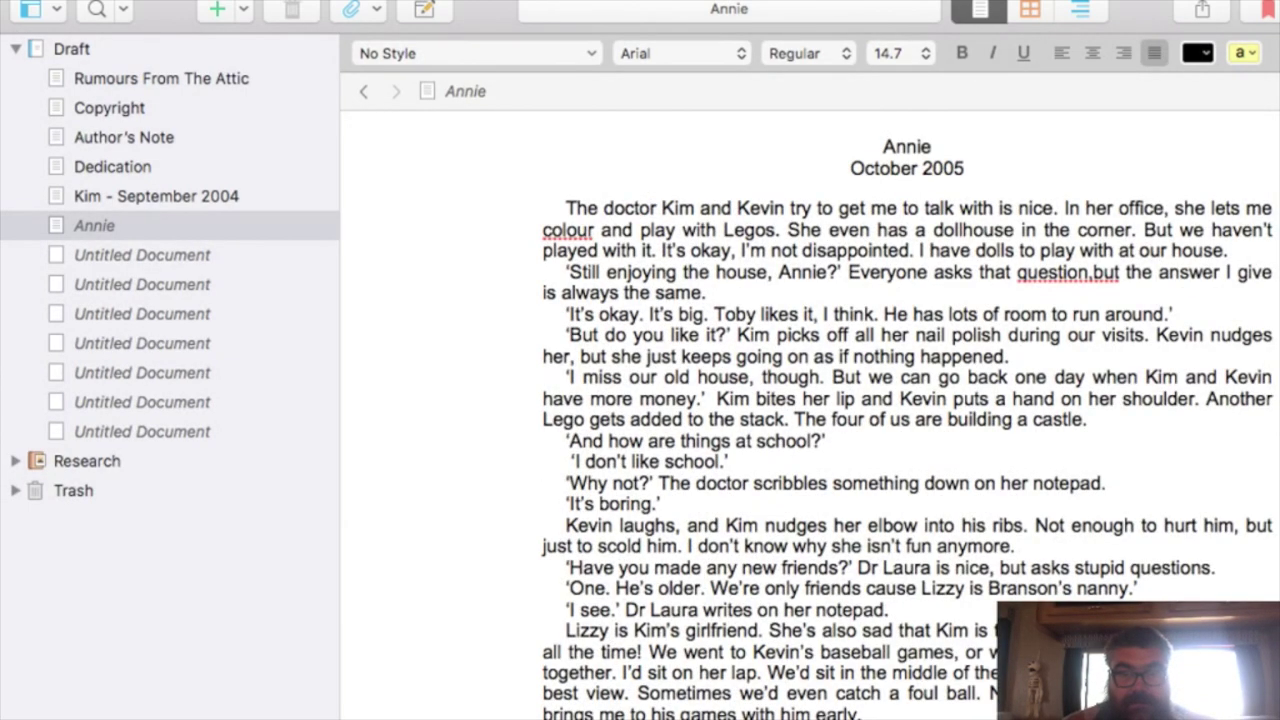
{"action": "key", "text": "BackSpace"}
{"action": "type", "text": ","}
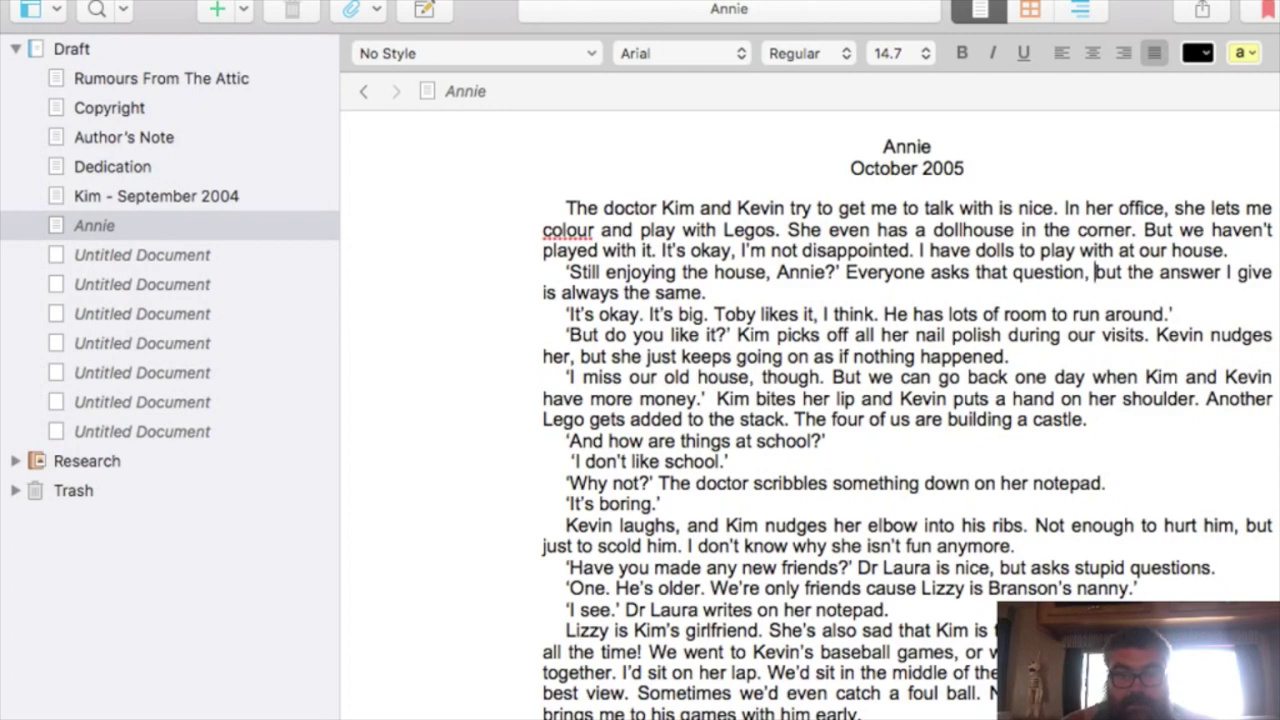
{"action": "scroll", "coordinate": [907, 415], "scroll_direction": "down", "scroll_amount": 20}
{"action": "scroll", "coordinate": [907, 415], "scroll_direction": "up", "scroll_amount": 8}
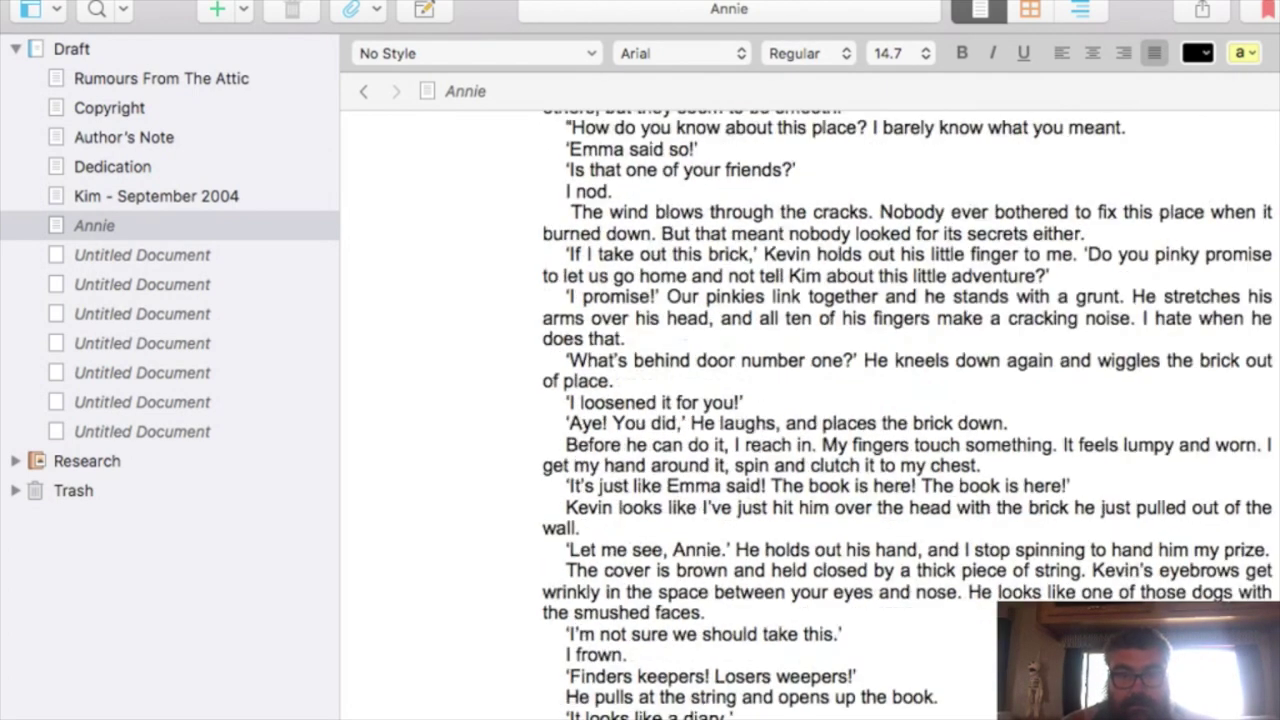
Title the document containing the October 2005 Annie chapter Annie - October 2005
{"action": "scroll", "coordinate": [907, 415], "scroll_direction": "up", "scroll_amount": 17}
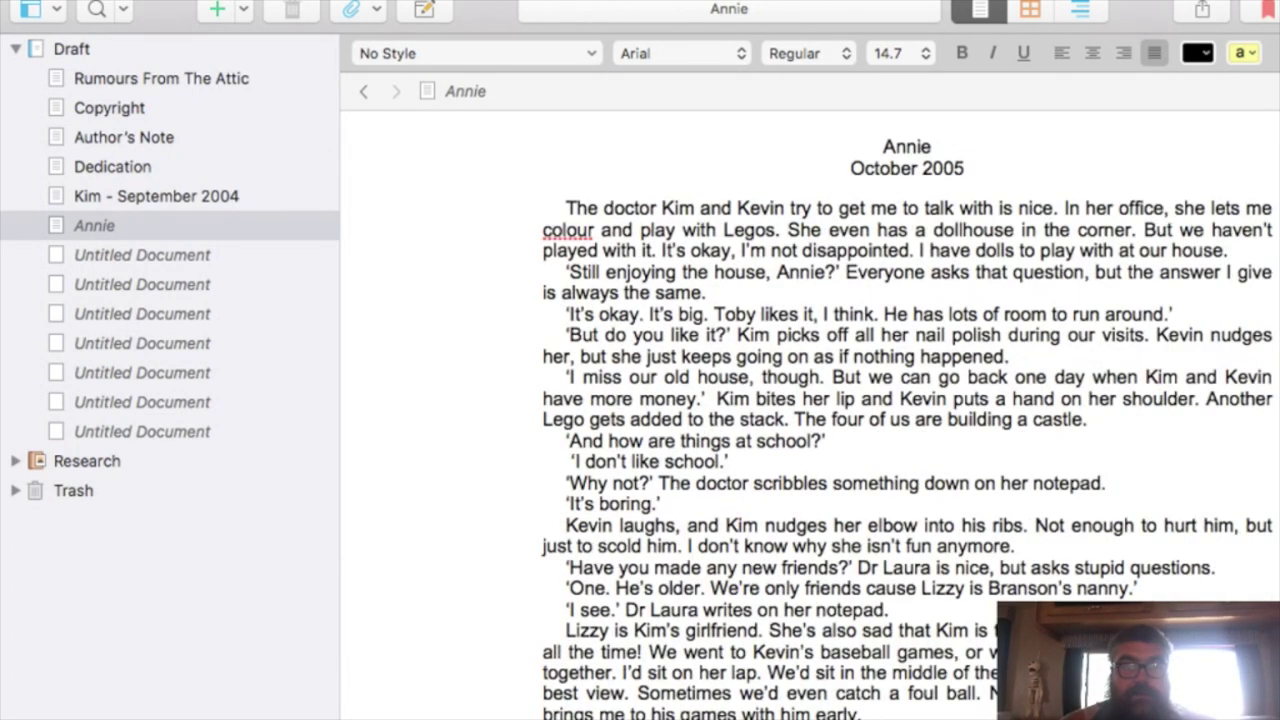
{"action": "left_click_drag", "start_coordinate": [964, 168], "coordinate": [883, 147]}
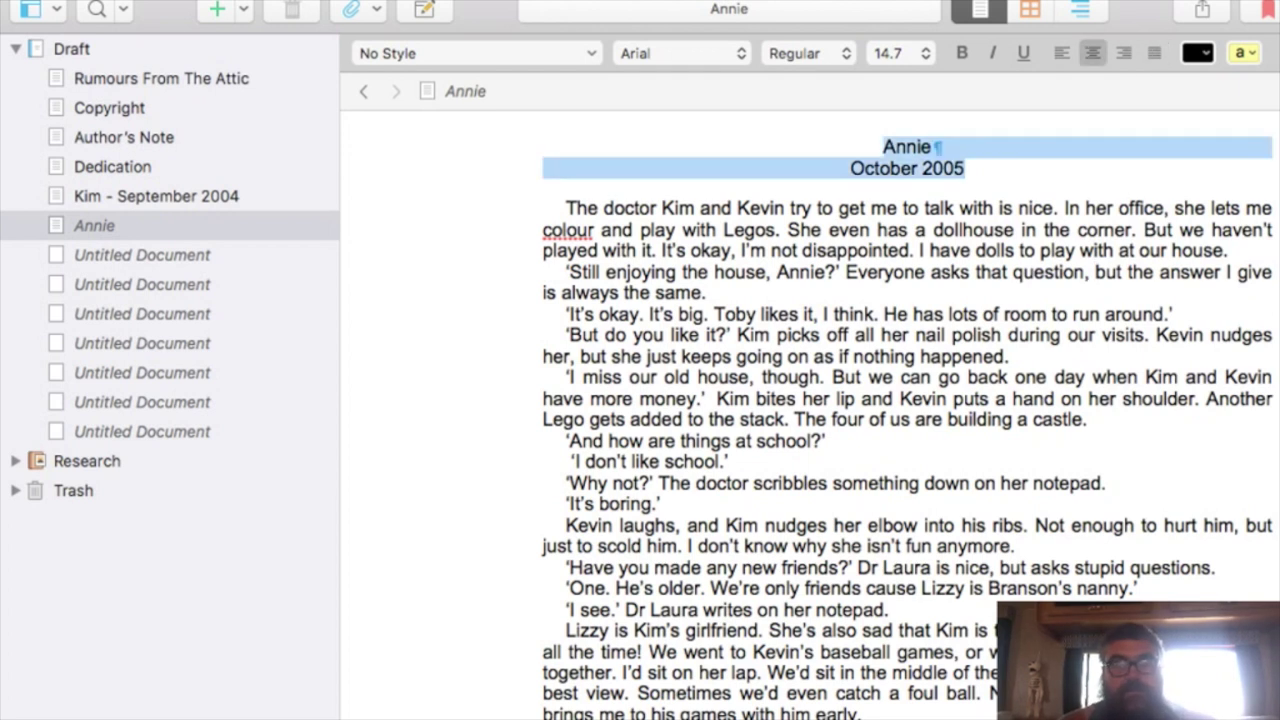
{"action": "left_click", "coordinate": [465, 91]}
{"action": "type", "text": "October 2005"}
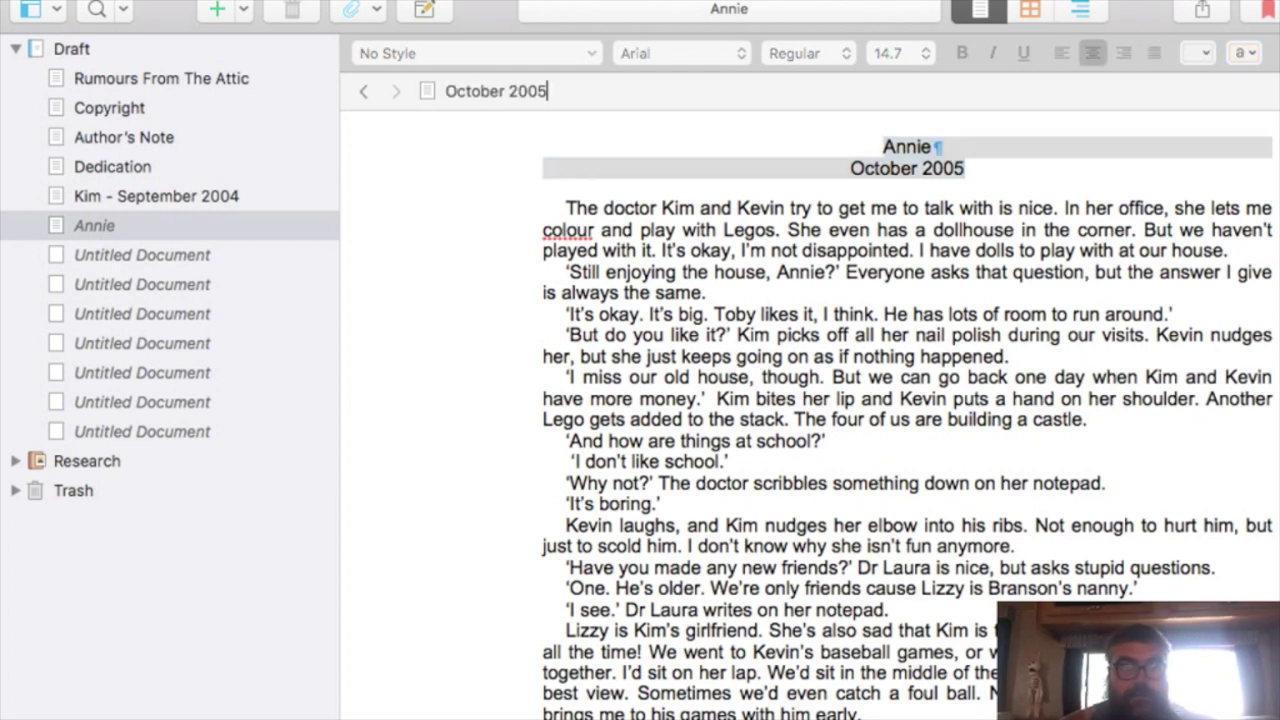
{"action": "left_click", "coordinate": [445, 91]}
{"action": "key", "text": "BackSpace"}
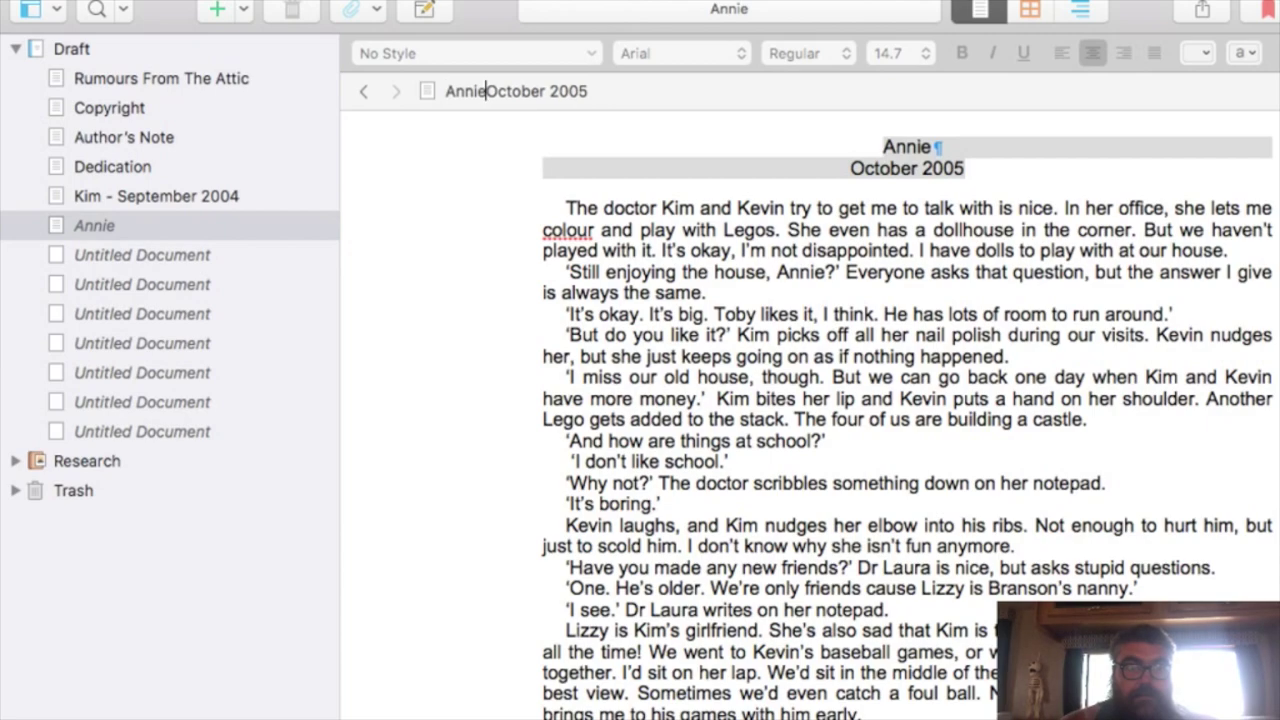
{"action": "type", "text": "-"}
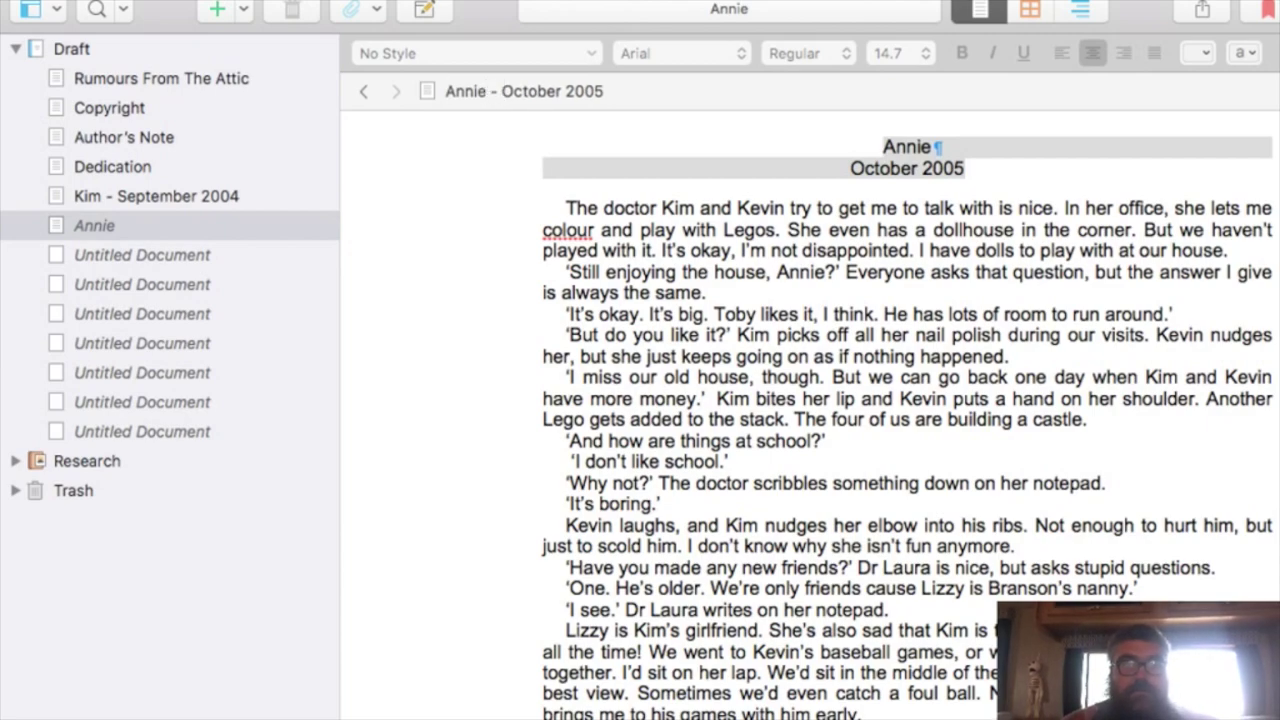
{"action": "left_click", "coordinate": [701, 228]}
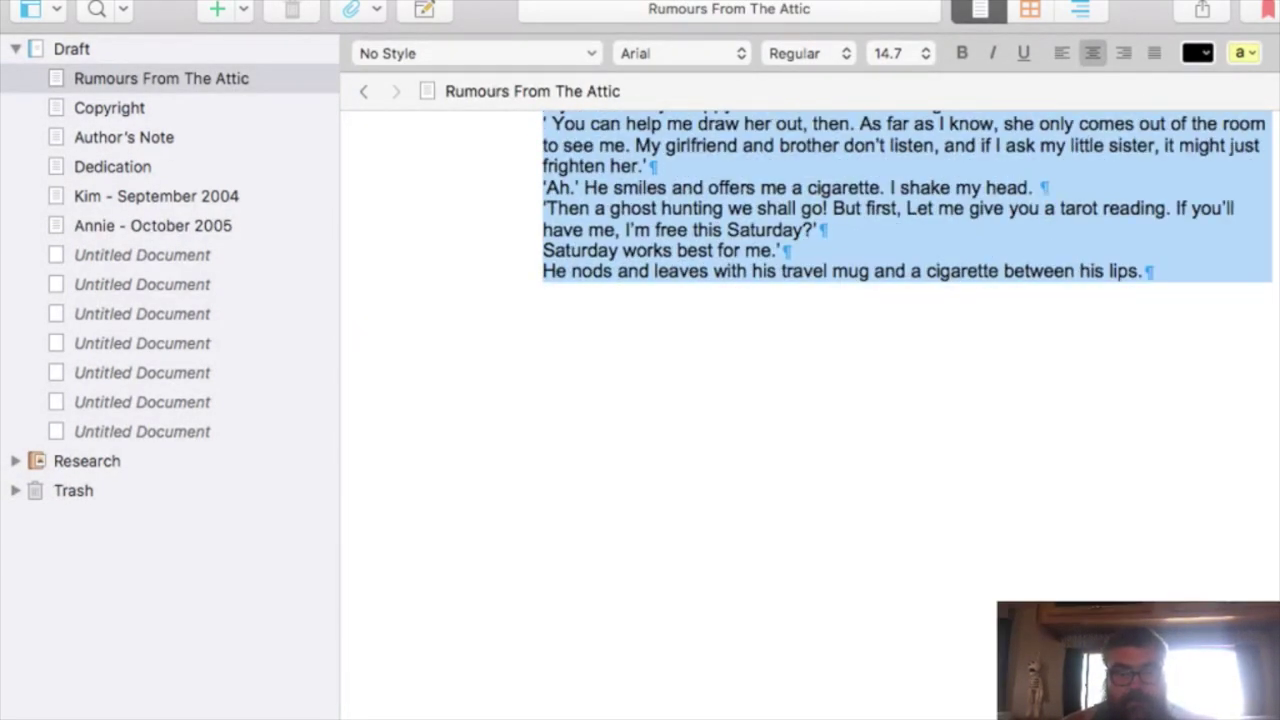
Transfer the Kim, November 2005 chapter into the blank document below Annie - October 2005, with justified, first-line-indented body paragraphs
{"action": "key", "text": "super+k"}
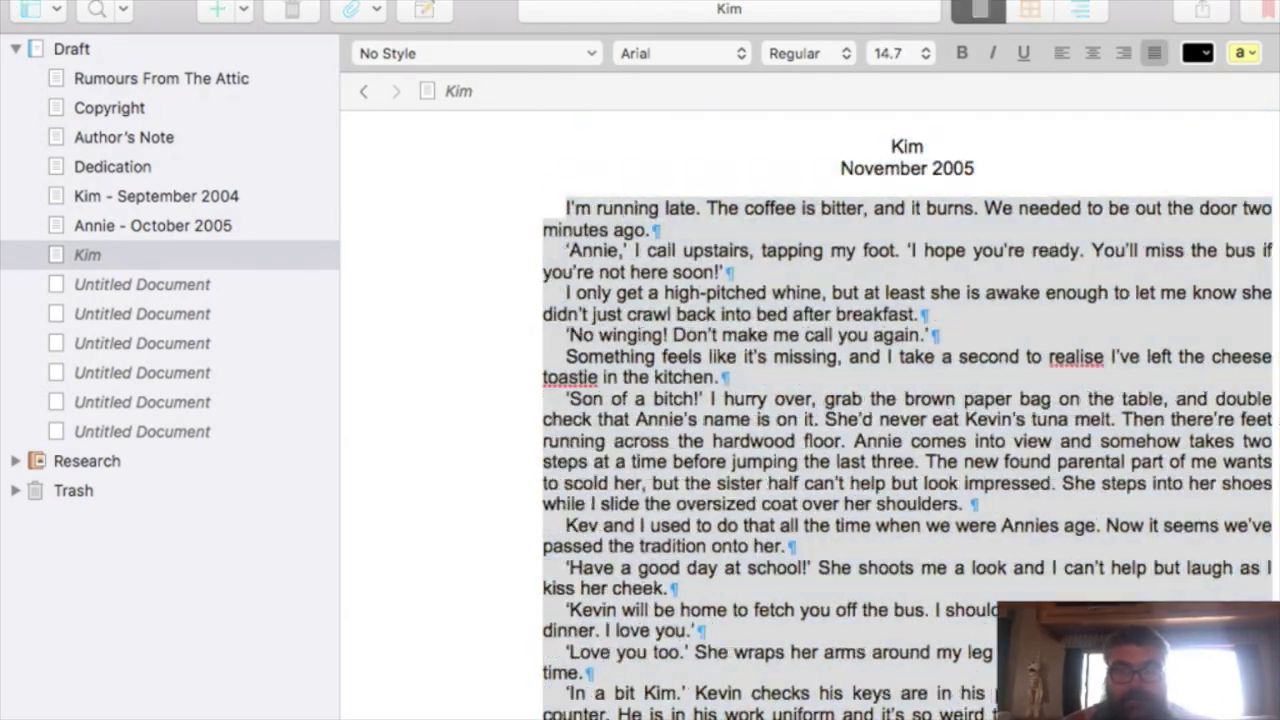
{"action": "left_click", "coordinate": [906, 400]}
{"action": "scroll", "coordinate": [906, 400], "scroll_direction": "down", "scroll_amount": 15}
{"action": "scroll", "coordinate": [906, 400], "scroll_direction": "up", "scroll_amount": 15}
Title the document containing the November 2005 chapter Kim - November 2005
{"action": "left_click_drag", "start_coordinate": [891, 146], "coordinate": [974, 168]}
{"action": "left_click", "coordinate": [459, 91]}
{"action": "type", "text": "Kim November 2005"}
{"action": "type", "text": "-"}
Move the Kevin, October 2005 chapter from the Rumours From The Attic manuscript into the blank document below Kim - November 2005
{"action": "left_click", "coordinate": [161, 78]}
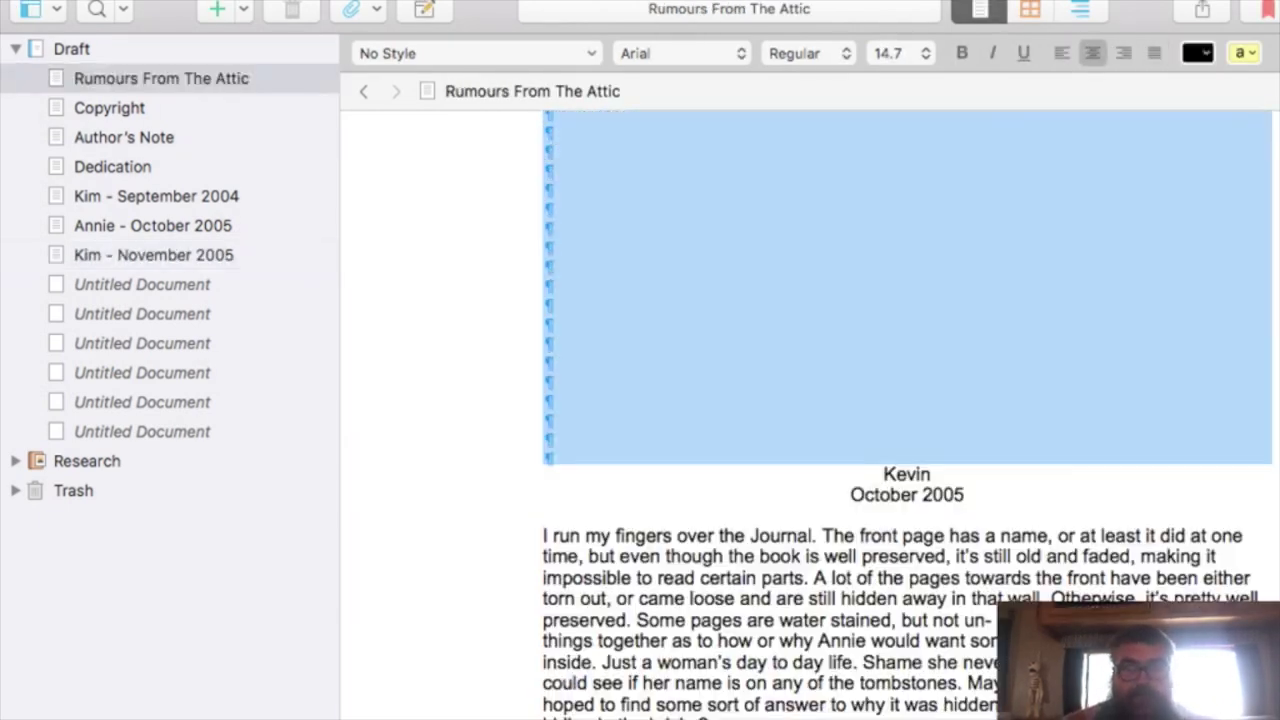
{"action": "scroll", "coordinate": [906, 400], "scroll_direction": "down", "scroll_amount": 15}
{"action": "left_click", "coordinate": [548, 531], "text": "shift"}
{"action": "key", "text": "super+x"}
{"action": "left_click", "coordinate": [142, 284]}
{"action": "key", "text": "super+v"}
Justify the Kevin, October 2005 body paragraphs with a small first-line indent, keeping the two heading lines centred
{"action": "key", "text": "super+a"}
{"action": "key", "text": "super+bar"}
{"action": "scroll", "coordinate": [906, 400], "scroll_direction": "up", "scroll_amount": 15}
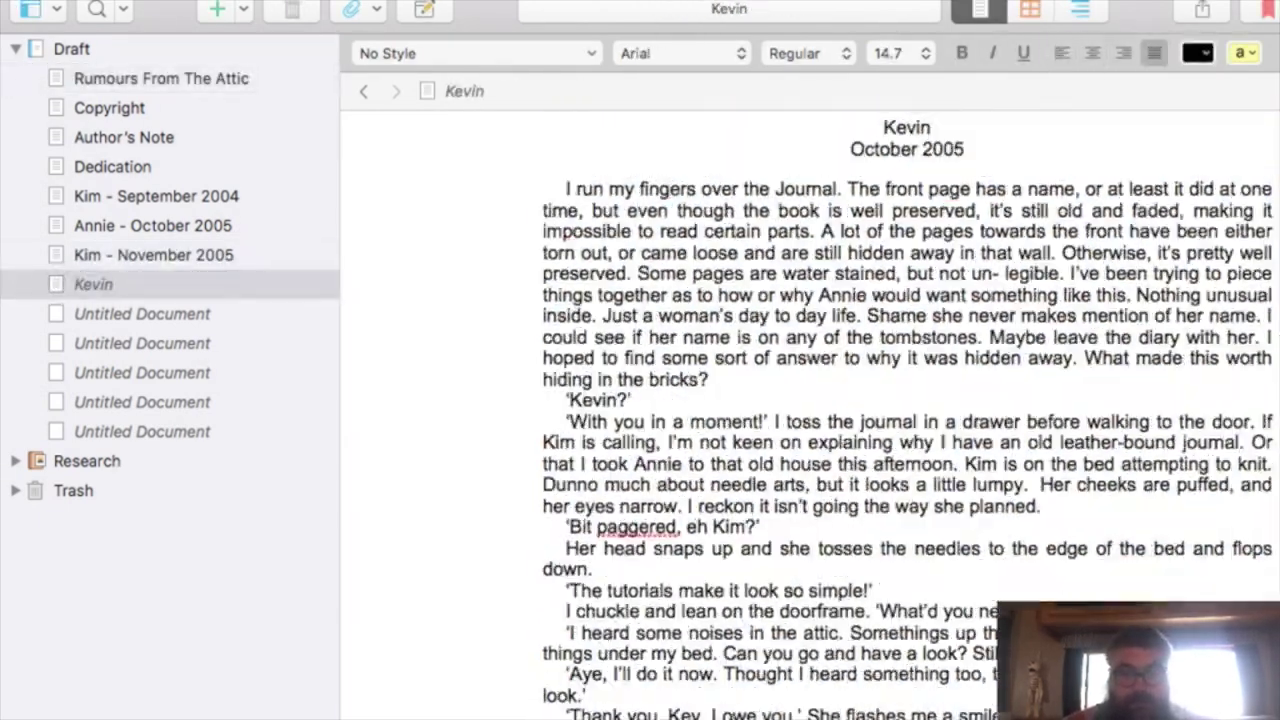
Title the document containing Kevin's October 2005 chapter Kevin - October 2005
{"action": "triple_click", "coordinate": [906, 149]}
{"action": "left_click", "coordinate": [484, 91]}
{"action": "type", "text": "-"}
{"action": "key", "text": "super+v"}
Copy the Sarah, December 1893 chapter from the manuscript into the blank document below Kevin - October 2005
{"action": "left_click", "coordinate": [161, 78]}
{"action": "left_click_drag", "start_coordinate": [882, 323], "coordinate": [1214, 234]}
{"action": "left_click", "coordinate": [142, 313]}
{"action": "key", "text": "super+v"}
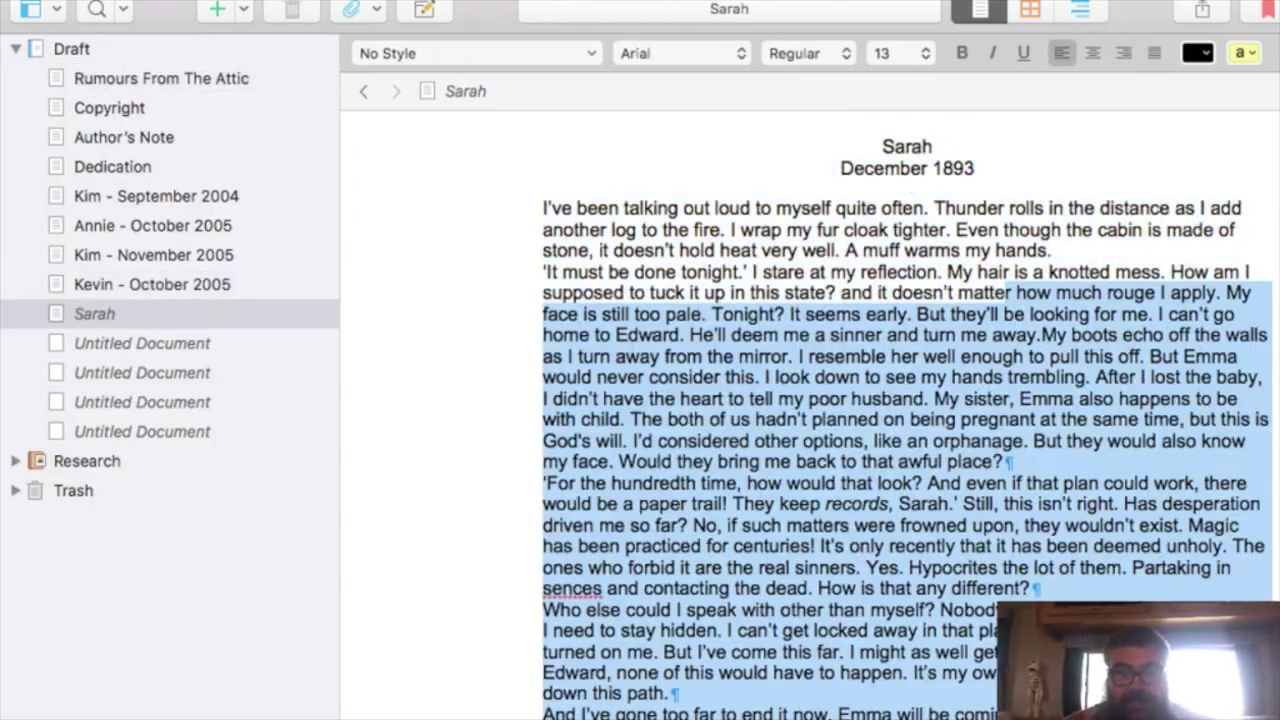
Format the Sarah chapter's body paragraphs like the other chapters, leaving its two heading lines centred
{"action": "left_click_drag", "start_coordinate": [1005, 293], "coordinate": [543, 208]}
{"action": "key", "text": "super+bar"}
{"action": "key", "text": "Return"}
Title the document containing the Sarah chapter Sarah - December 1893
{"action": "triple_click", "coordinate": [906, 168]}
{"action": "left_click", "coordinate": [484, 91]}
{"action": "type", "text": "-"}
{"action": "key", "text": "super+v"}
Transfer the Kim, December 2005 chapter into the blank document below Sarah - December 1893 and justify its body with first-line indents
{"action": "left_click", "coordinate": [161, 78]}
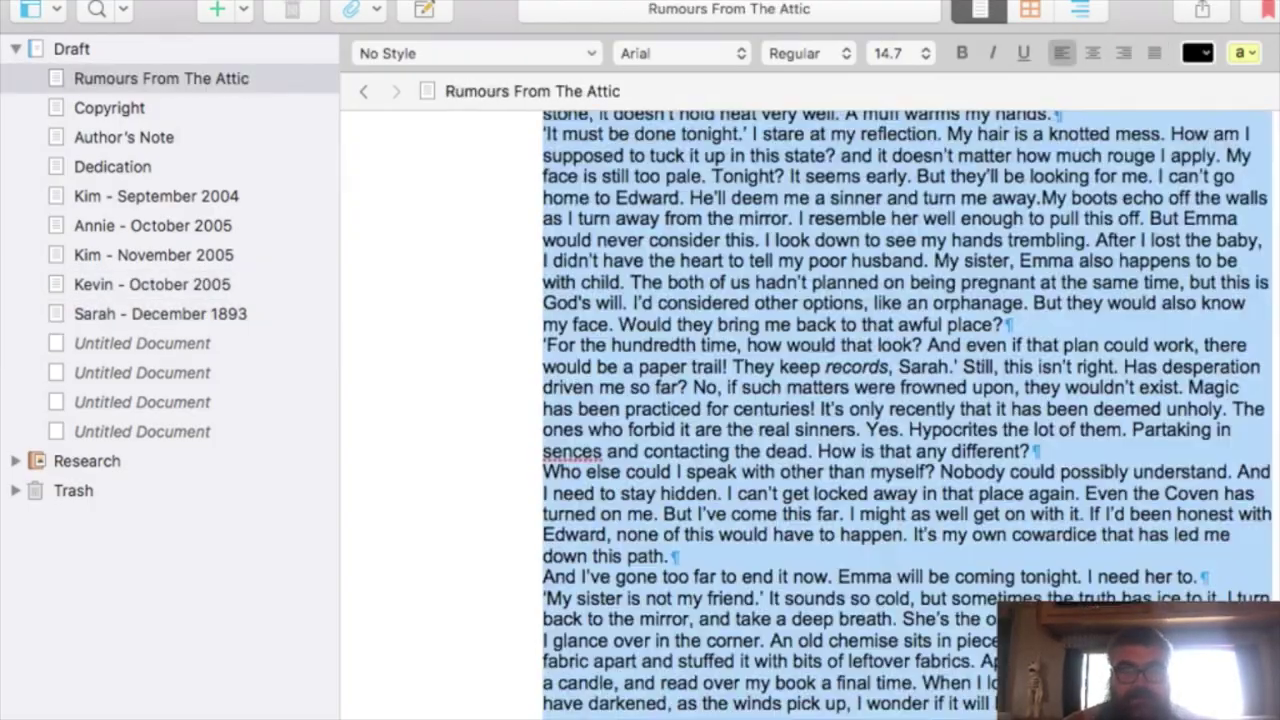
{"action": "key", "text": "super+k"}
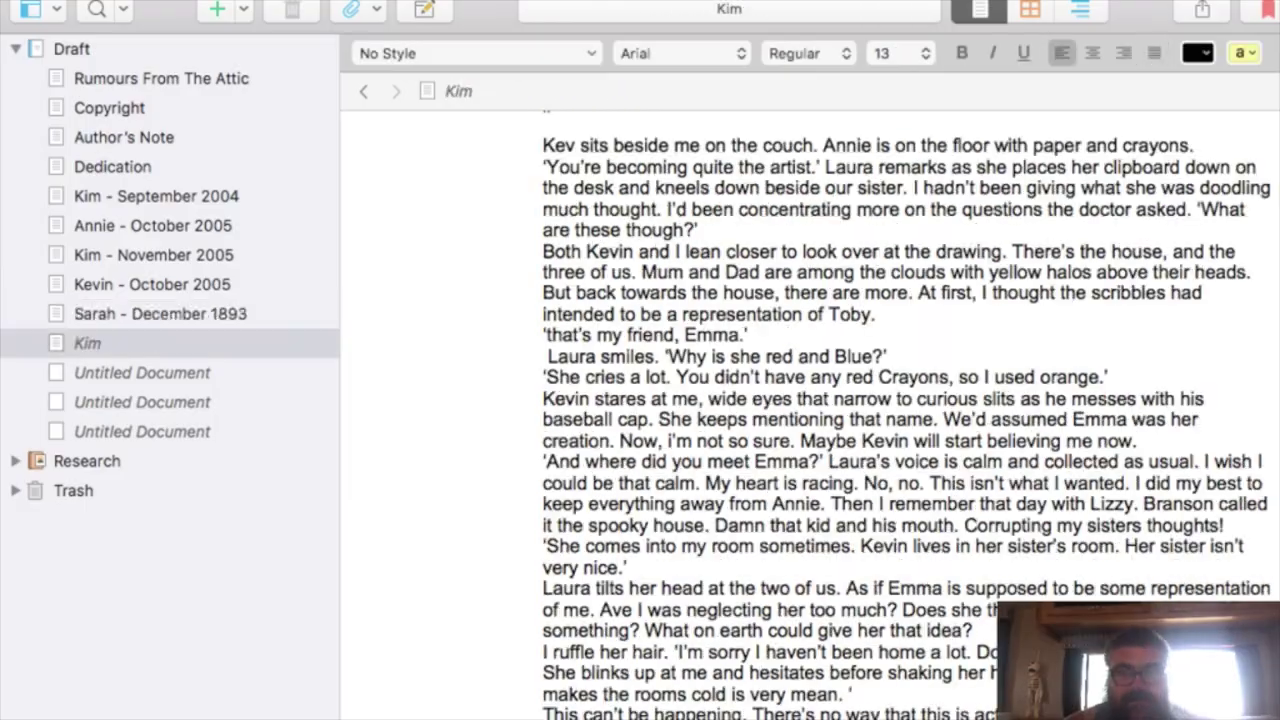
{"action": "scroll", "coordinate": [810, 420], "scroll_direction": "up", "scroll_amount": 15}
{"action": "left_click", "coordinate": [543, 197], "text": "shift"}
{"action": "key", "text": "super+bar"}
Title the document containing the December 2005 chapter Kim - December 2005
{"action": "left_click_drag", "start_coordinate": [974, 168], "coordinate": [888, 146]}
{"action": "left_click", "coordinate": [459, 91]}
{"action": "key", "text": "super+v"}
{"action": "left_click", "coordinate": [472, 91]}
{"action": "type", "text": "-"}
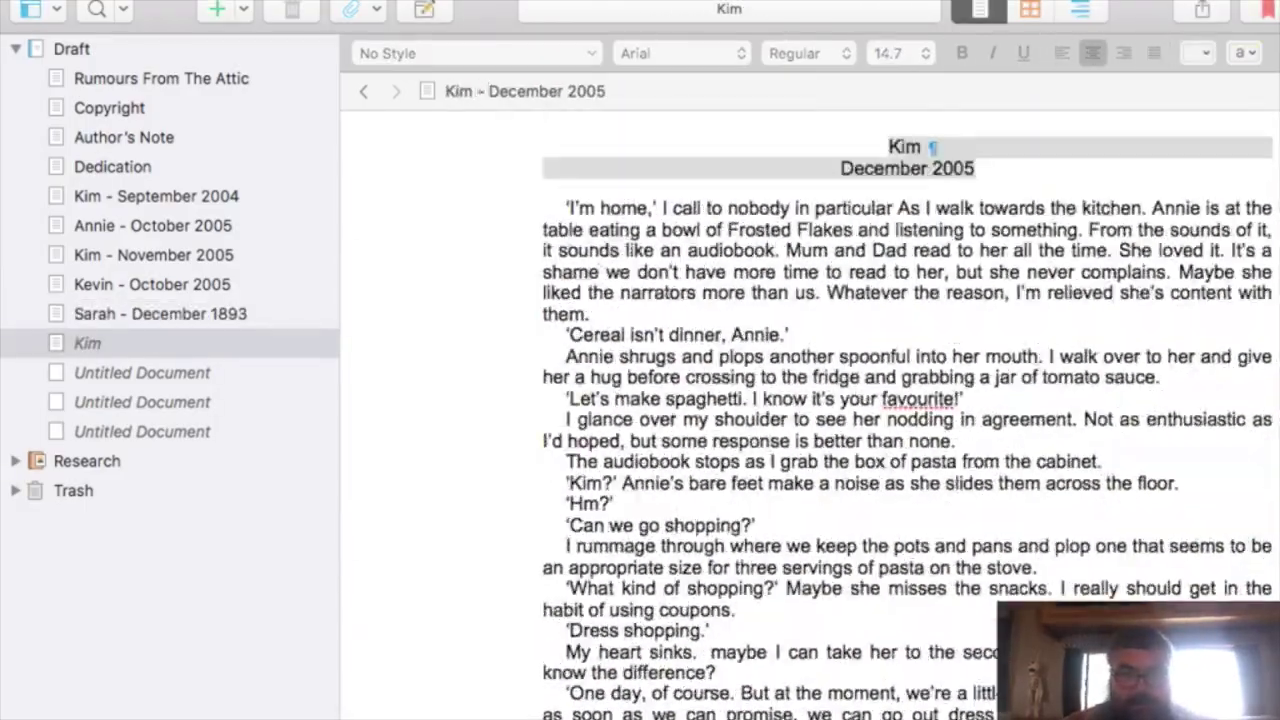
Move the Kevin, January 2005 chapter into the blank document below Kim - December 2005 and justify its body with first-line indents
{"action": "left_click", "coordinate": [161, 78]}
{"action": "key", "text": "super+shift+Down"}
{"action": "key", "text": "super+x"}
{"action": "left_click", "coordinate": [142, 372]}
{"action": "key", "text": "super+v"}
{"action": "left_click", "coordinate": [543, 188], "text": "shift"}
{"action": "key", "text": "super+bar"}
{"action": "left_click", "coordinate": [931, 146]}
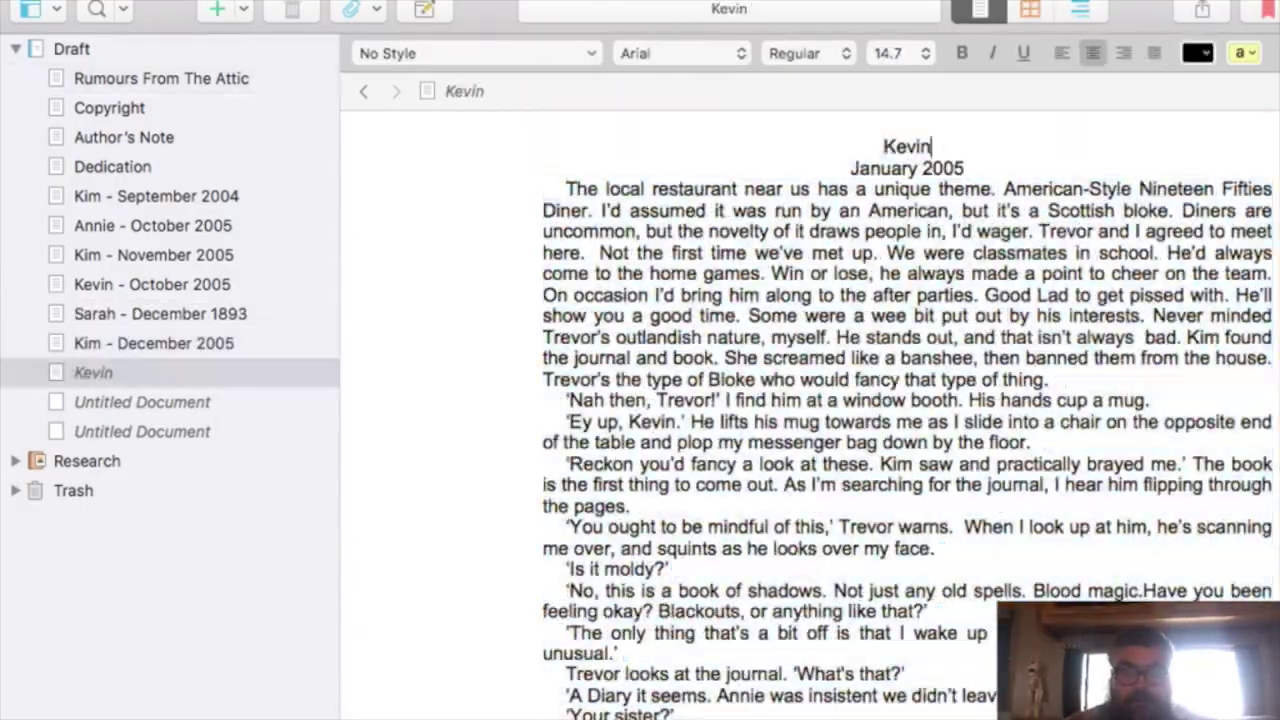
Title the document containing the January 2005 chapter Kevin - January 2005
{"action": "left_click_drag", "start_coordinate": [964, 168], "coordinate": [883, 146]}
{"action": "left_click", "coordinate": [464, 91]}
{"action": "key", "text": "super+v"}
{"action": "left_click", "coordinate": [486, 91]}
{"action": "type", "text": "-"}
{"action": "scroll", "coordinate": [810, 414], "scroll_direction": "down", "scroll_amount": 10}
Move the Emma, December 1893 chapter into the blank document below Kevin - January 2005 and justify its body with first-line indents
{"action": "left_click", "coordinate": [161, 78]}
{"action": "scroll", "coordinate": [810, 414], "scroll_direction": "down", "scroll_amount": 15}
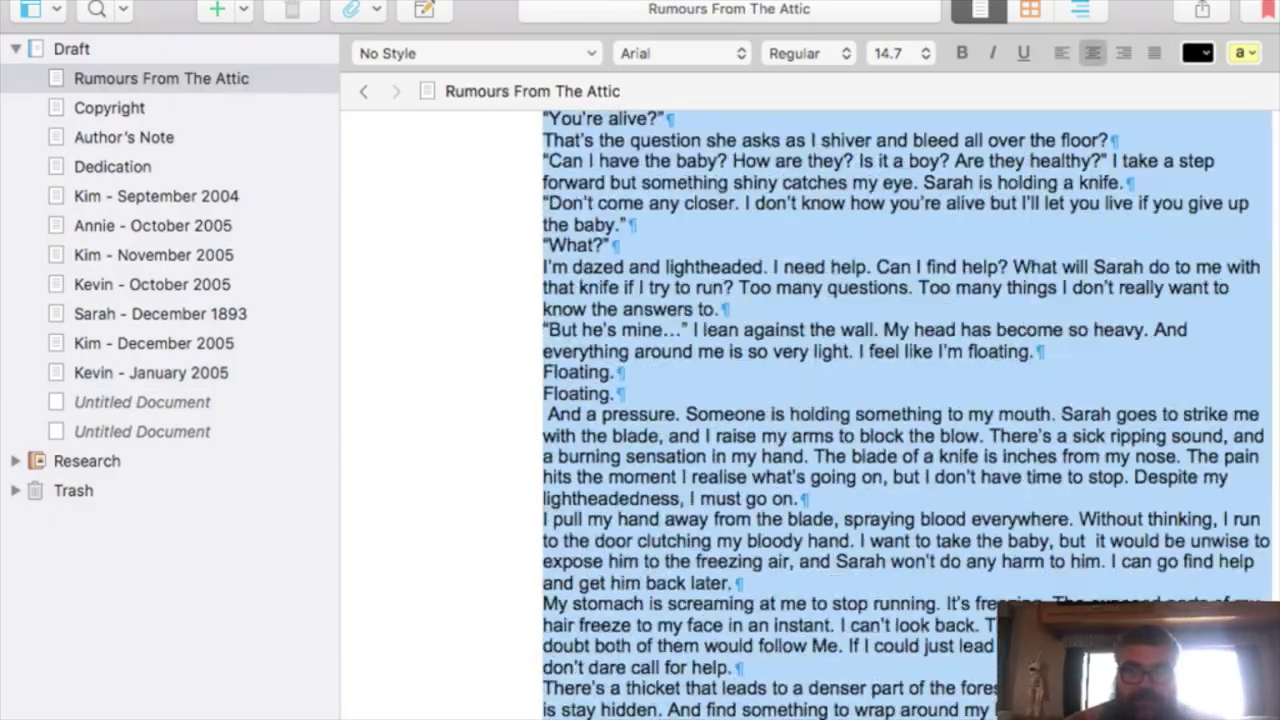
{"action": "key", "text": "super+x"}
{"action": "left_click", "coordinate": [142, 402]}
{"action": "key", "text": "super+v"}
{"action": "left_click", "coordinate": [543, 191], "text": "shift"}
{"action": "key", "text": "super+bar"}
Title the document containing the first Emma chapter Emma - December 1893
{"action": "left_click_drag", "start_coordinate": [973, 168], "coordinate": [880, 146]}
{"action": "left_click", "coordinate": [459, 91]}
{"action": "left_click", "coordinate": [161, 78]}
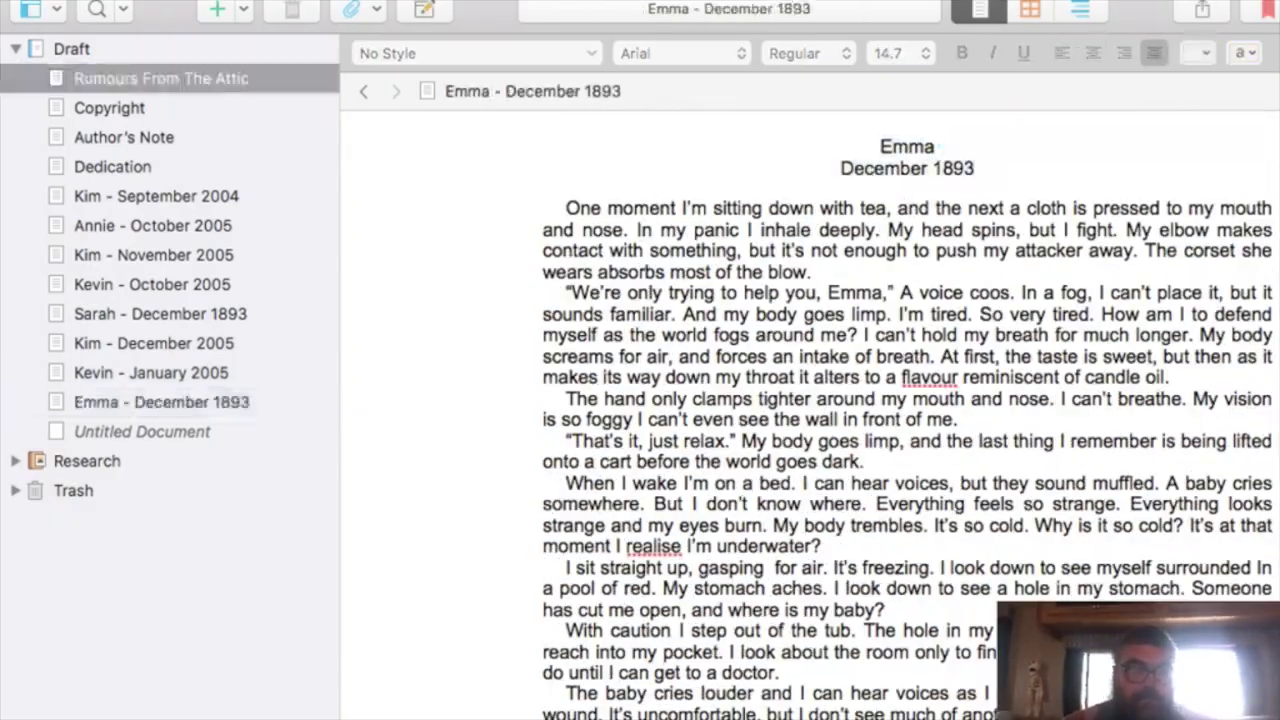
Transfer the Kim, March 2005 chapter into the last blank document with justified, indented body text and title it Kim - March 2005
{"action": "left_click", "coordinate": [161, 78]}
{"action": "key", "text": "super+k"}
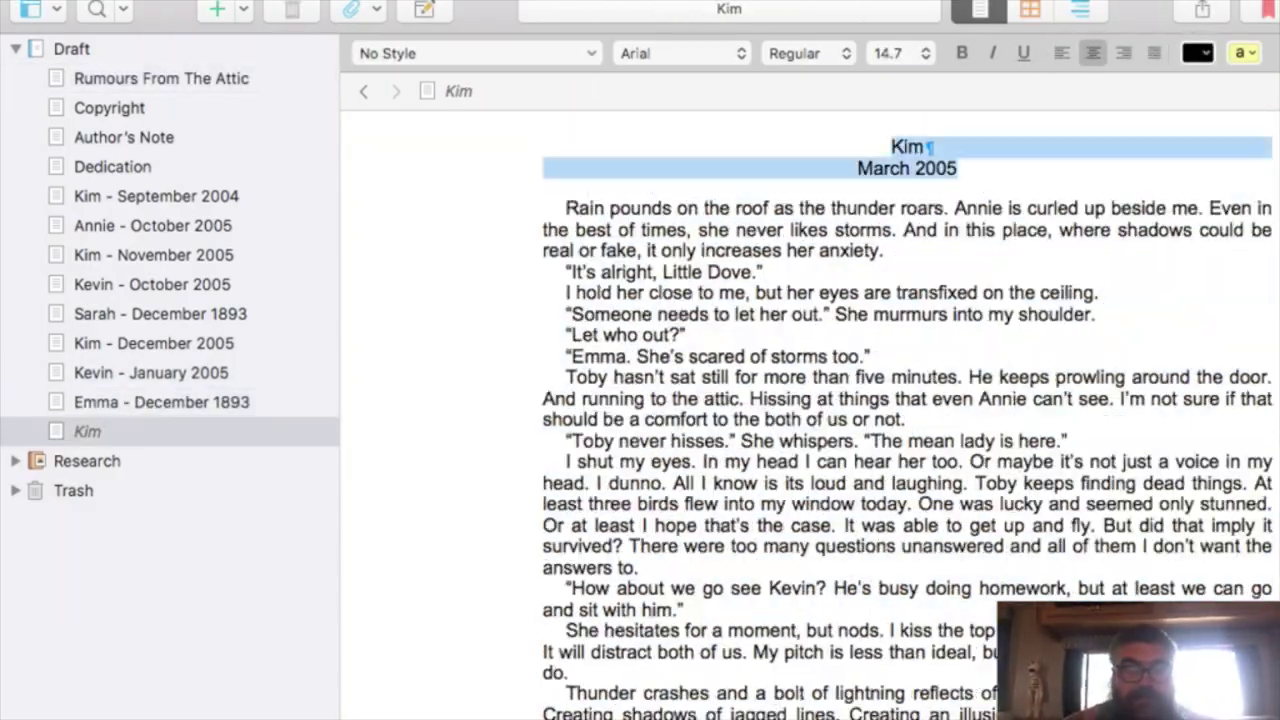
{"action": "left_click", "coordinate": [458, 91]}
{"action": "type", "text": "Kim - March 2005"}
Delete the transferred Kim chapter from the Rumours From The Attic manuscript and select the second Emma, December 1893 chapter
{"action": "left_click", "coordinate": [161, 78]}
{"action": "key", "text": "BackSpace"}
{"action": "left_click_drag", "start_coordinate": [543, 146], "coordinate": [970, 636]}
Add four blank documents below Kim - March 2005 and open the first one
{"action": "left_click", "coordinate": [139, 431]}
{"action": "key", "text": "super+n"}
{"action": "key", "text": "super+n"}
{"action": "key", "text": "super+n"}
{"action": "key", "text": "super+n"}
{"action": "left_click", "coordinate": [142, 461]}
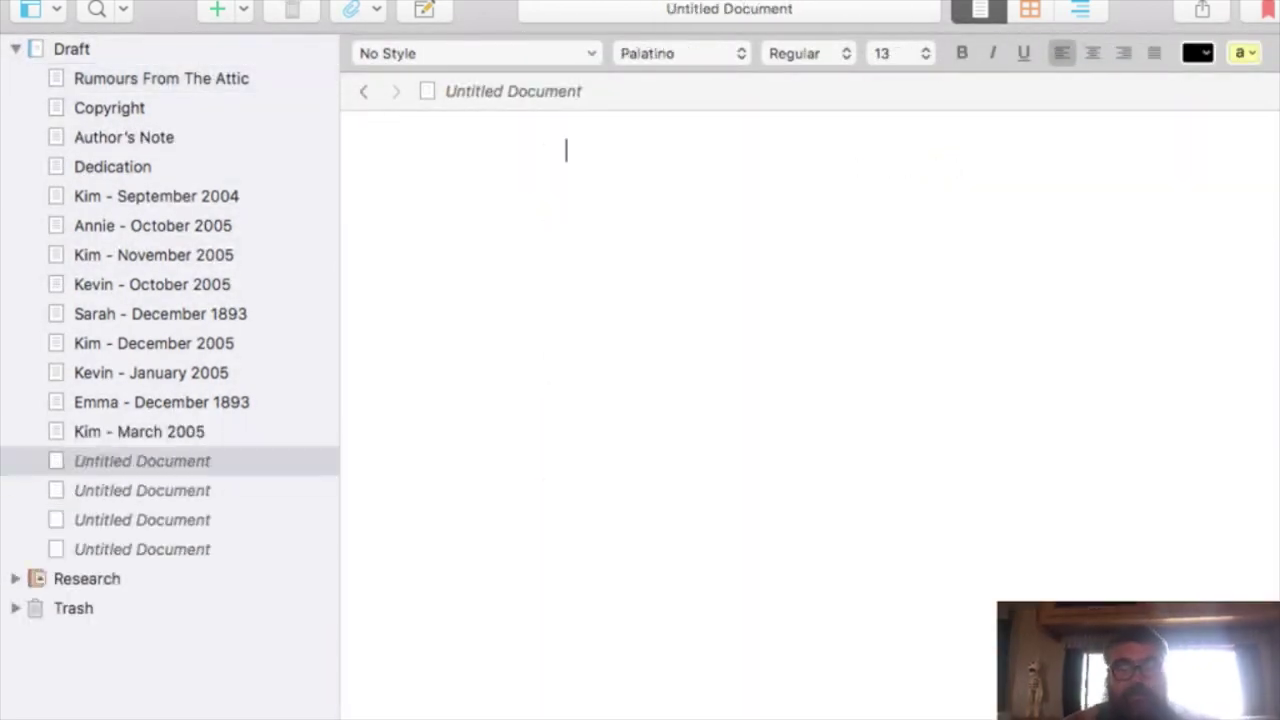
Paste the second Emma, December 1893 chapter with justified, indented body text and add a blank line below its heading
{"action": "key", "text": "super+v"}
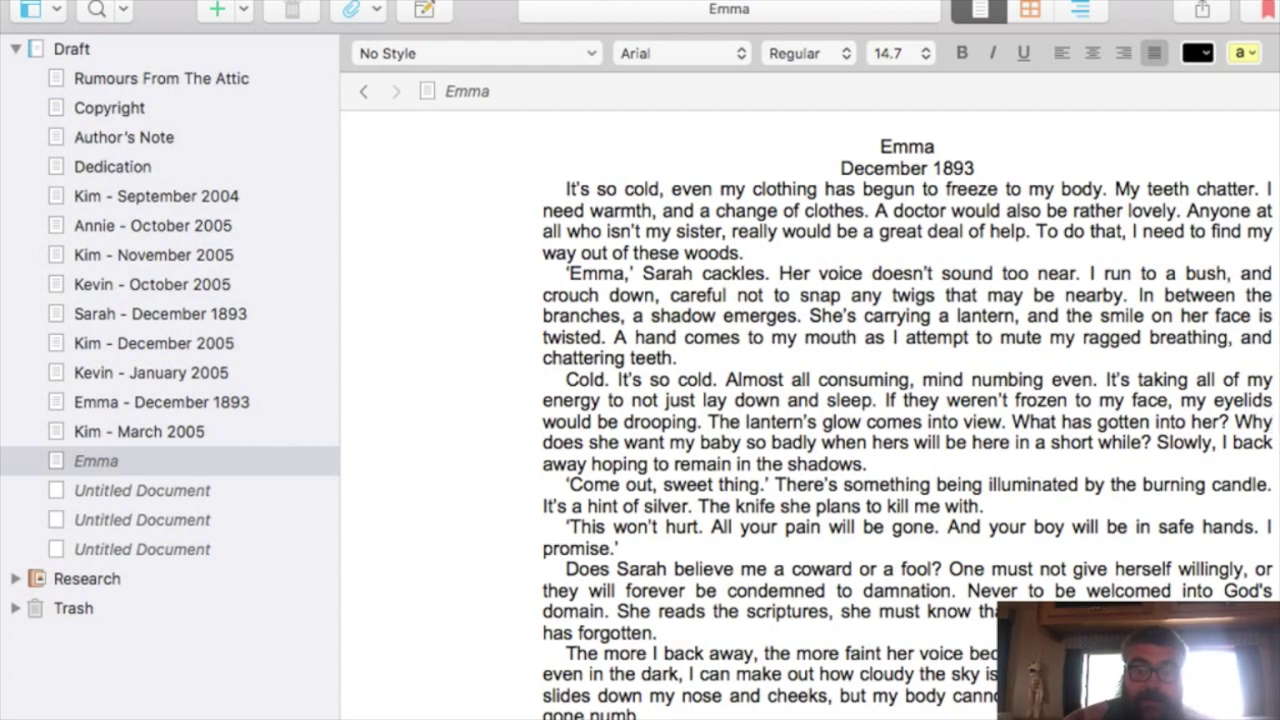
{"action": "left_click", "coordinate": [975, 168]}
{"action": "key", "text": "Return"}
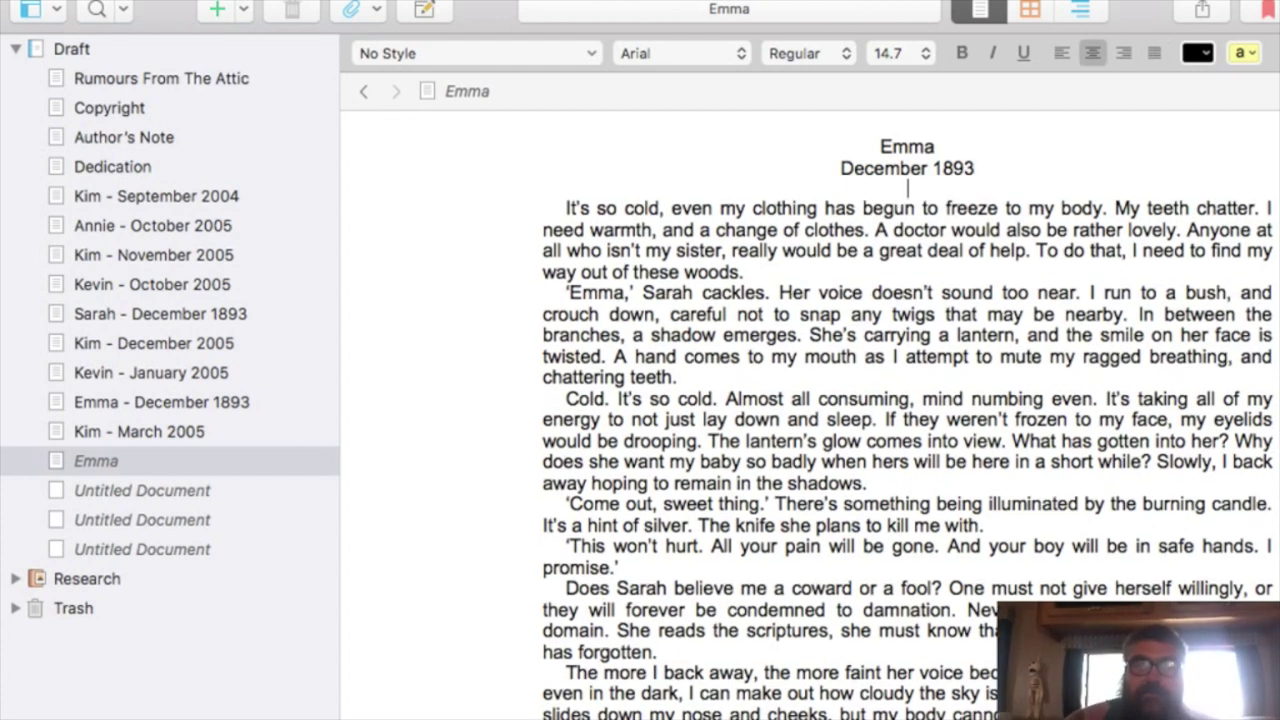
Title the document below Kim - March 2005 Emma - December 1893 and look through its text
{"action": "left_click_drag", "start_coordinate": [975, 168], "coordinate": [879, 147]}
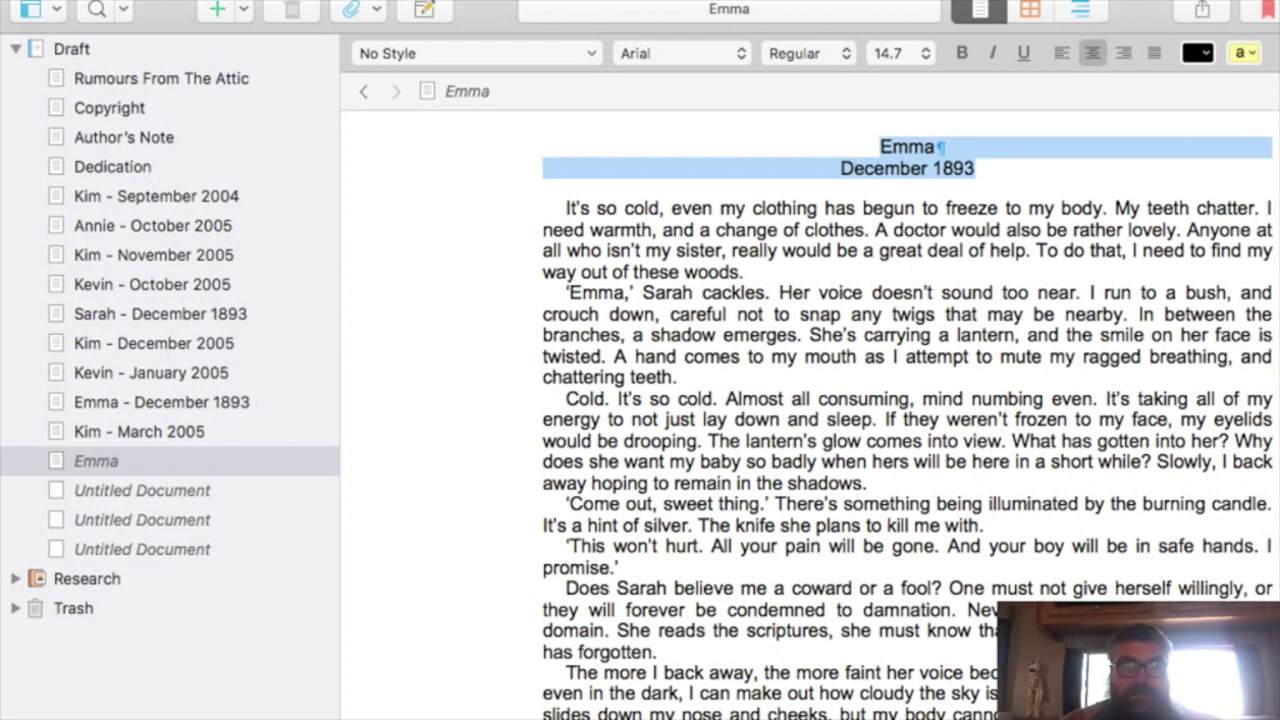
{"action": "left_click", "coordinate": [467, 91]}
{"action": "key", "text": "super+v"}
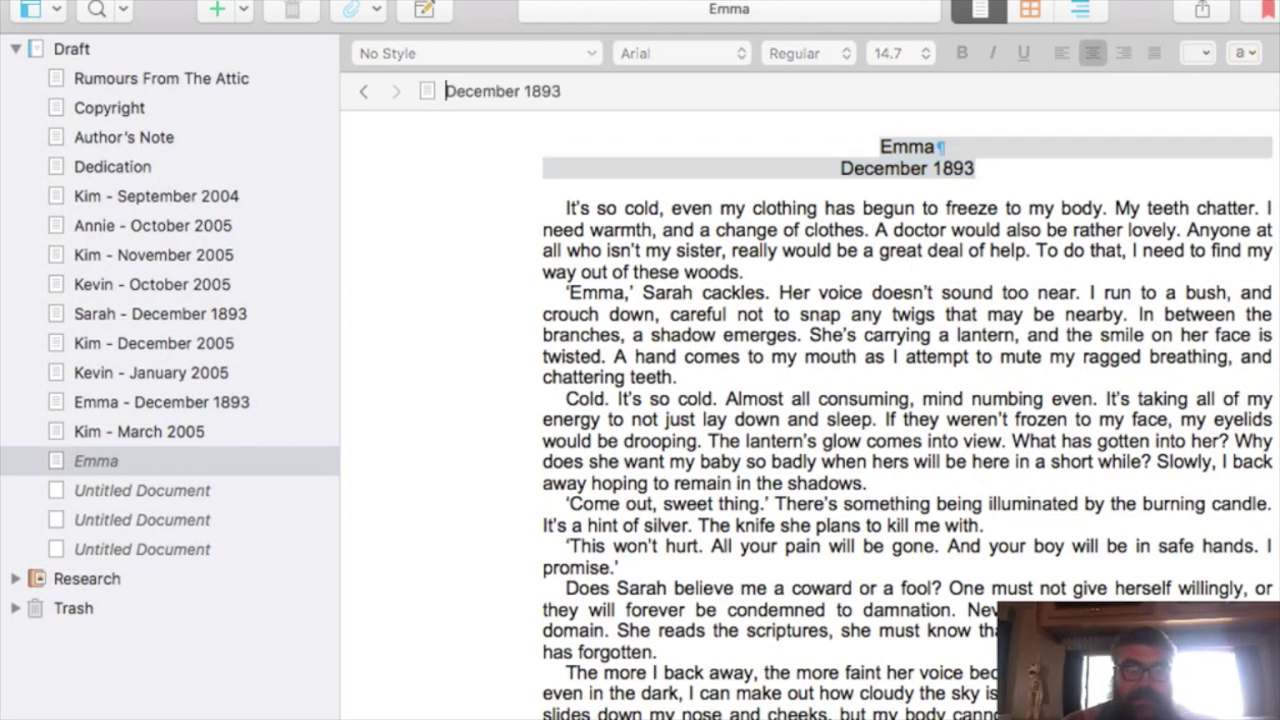
{"action": "type", "text": "Emma -"}
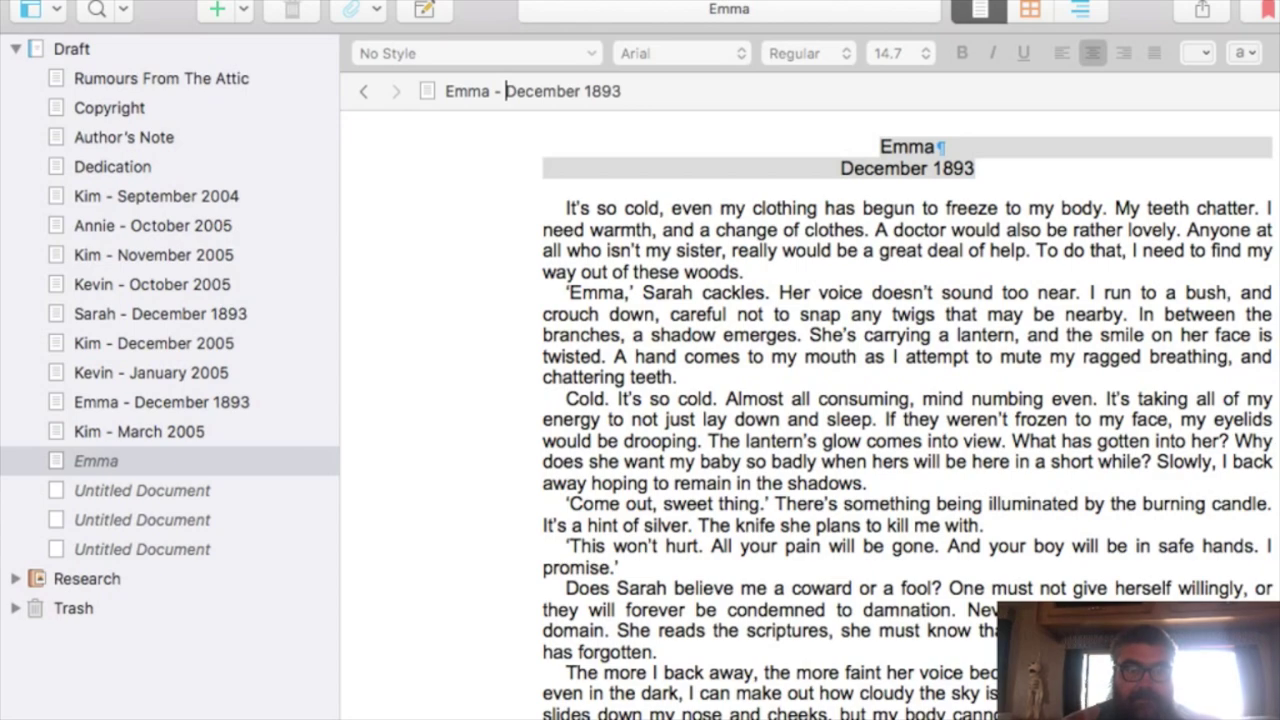
{"action": "key", "text": "Return"}
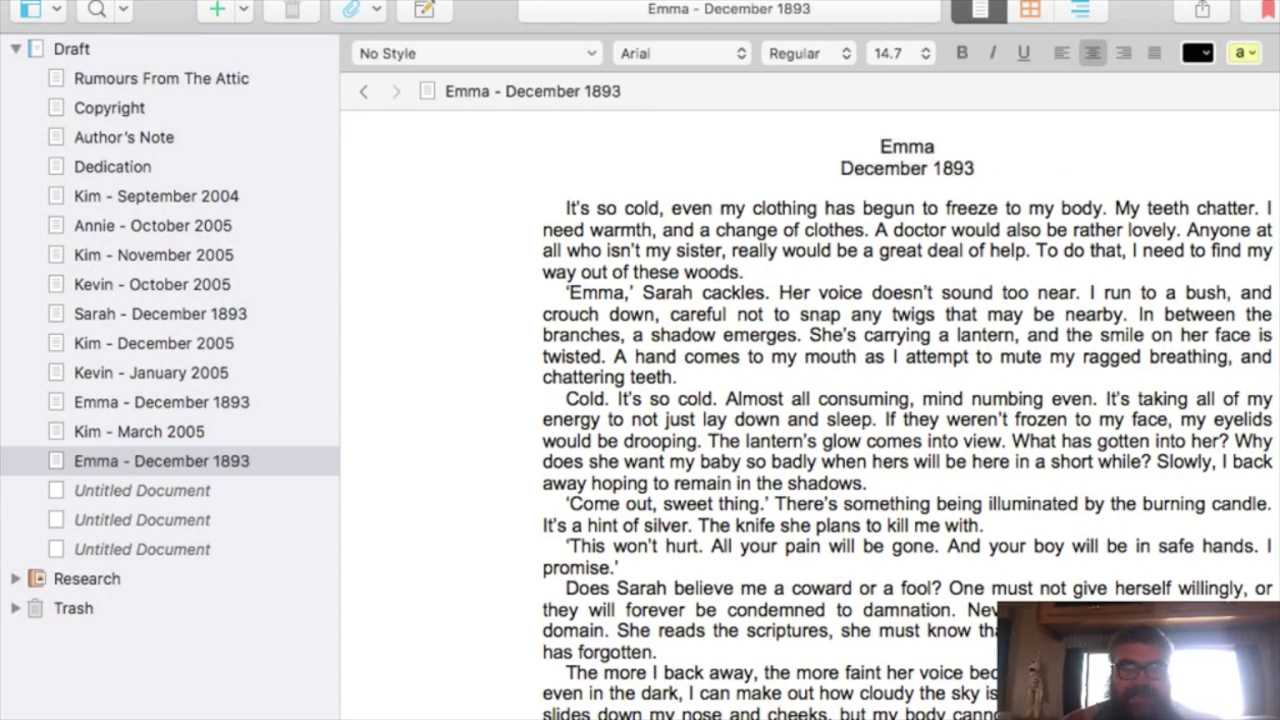
{"action": "scroll", "coordinate": [907, 415], "scroll_direction": "down", "scroll_amount": 15}
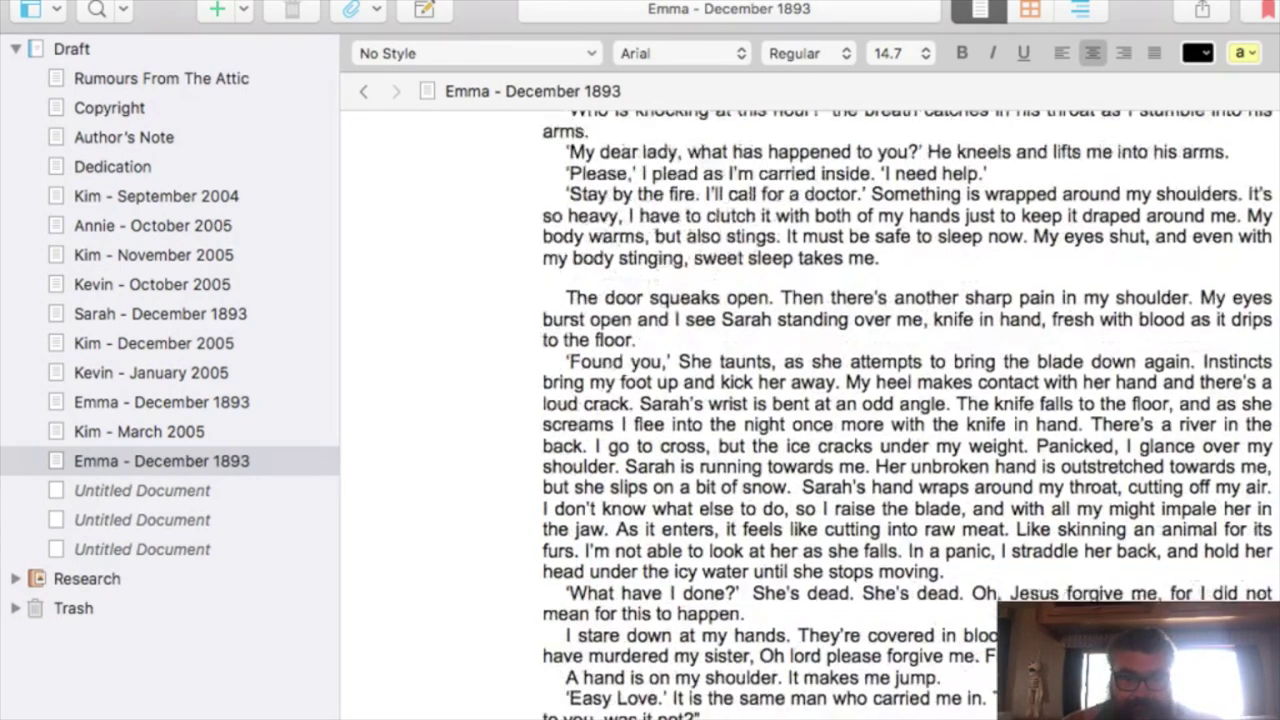
{"action": "scroll", "coordinate": [907, 415], "scroll_direction": "down", "scroll_amount": 5}
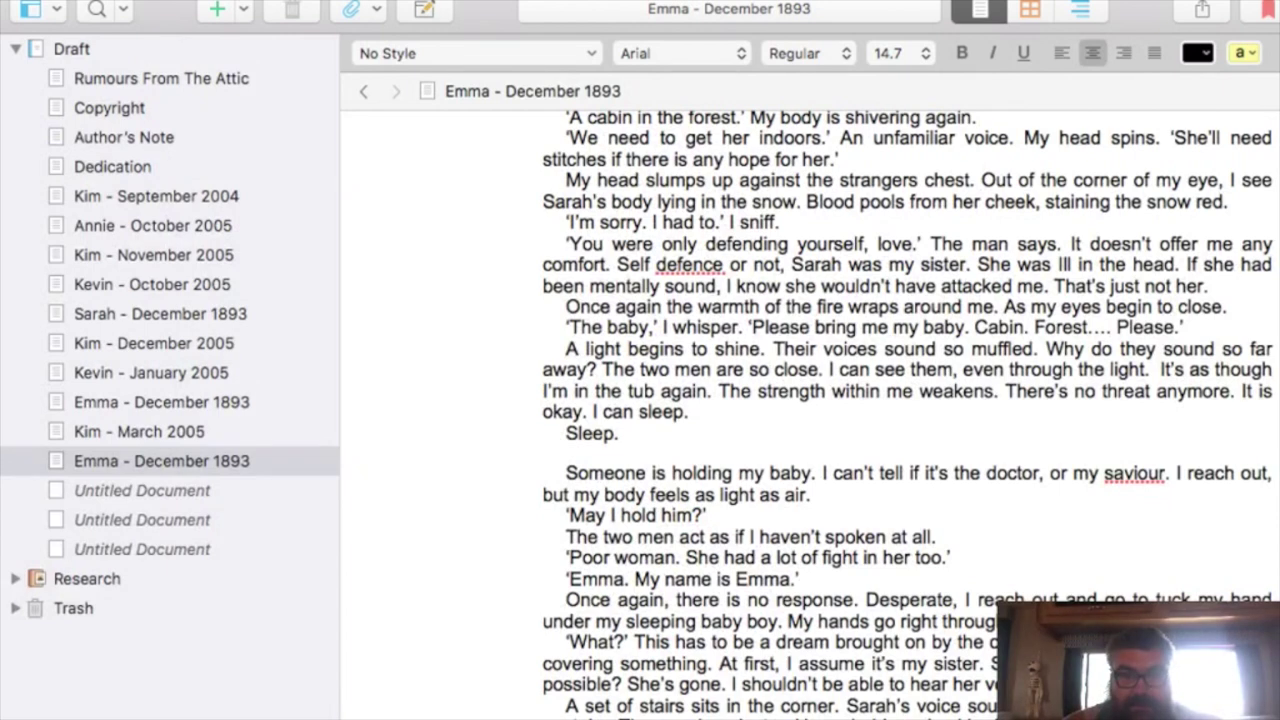
Delete the transferred Emma, December 1893 chapter and the blank lines after it from the Rumours From The Attic manuscript
{"action": "scroll", "coordinate": [907, 415], "scroll_direction": "down", "scroll_amount": 1}
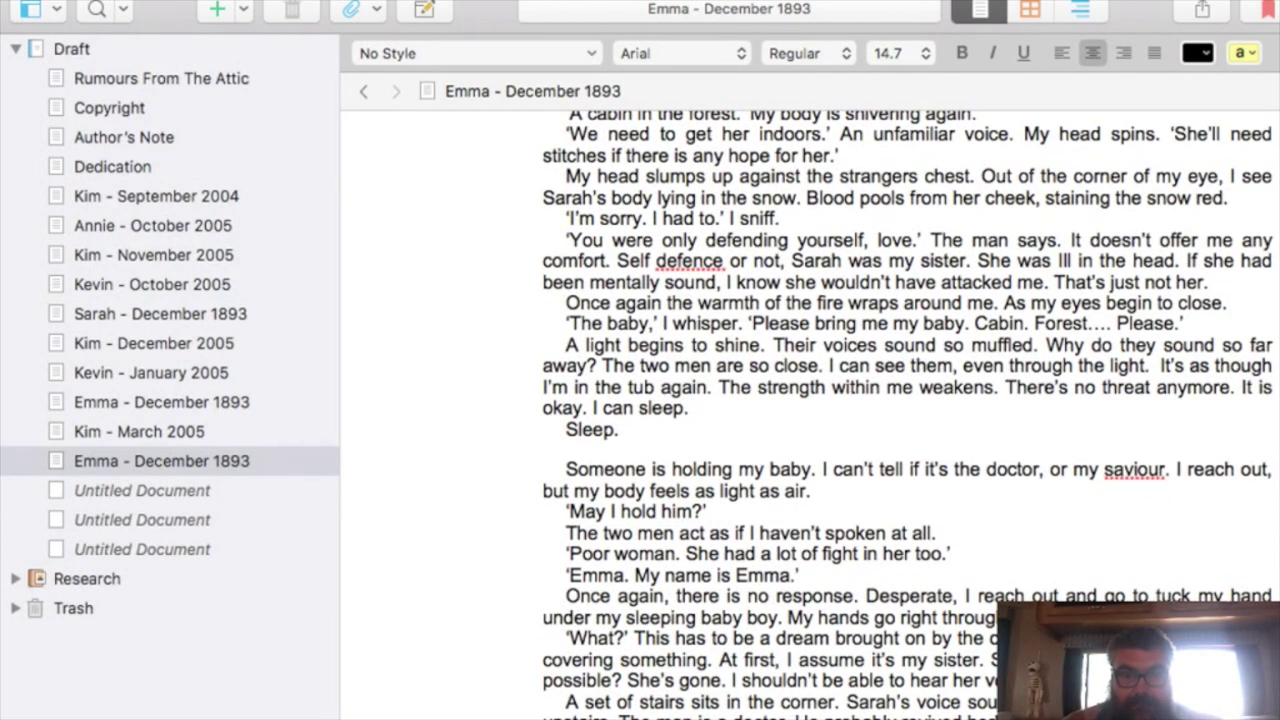
{"action": "scroll", "coordinate": [907, 415], "scroll_direction": "down", "scroll_amount": 3}
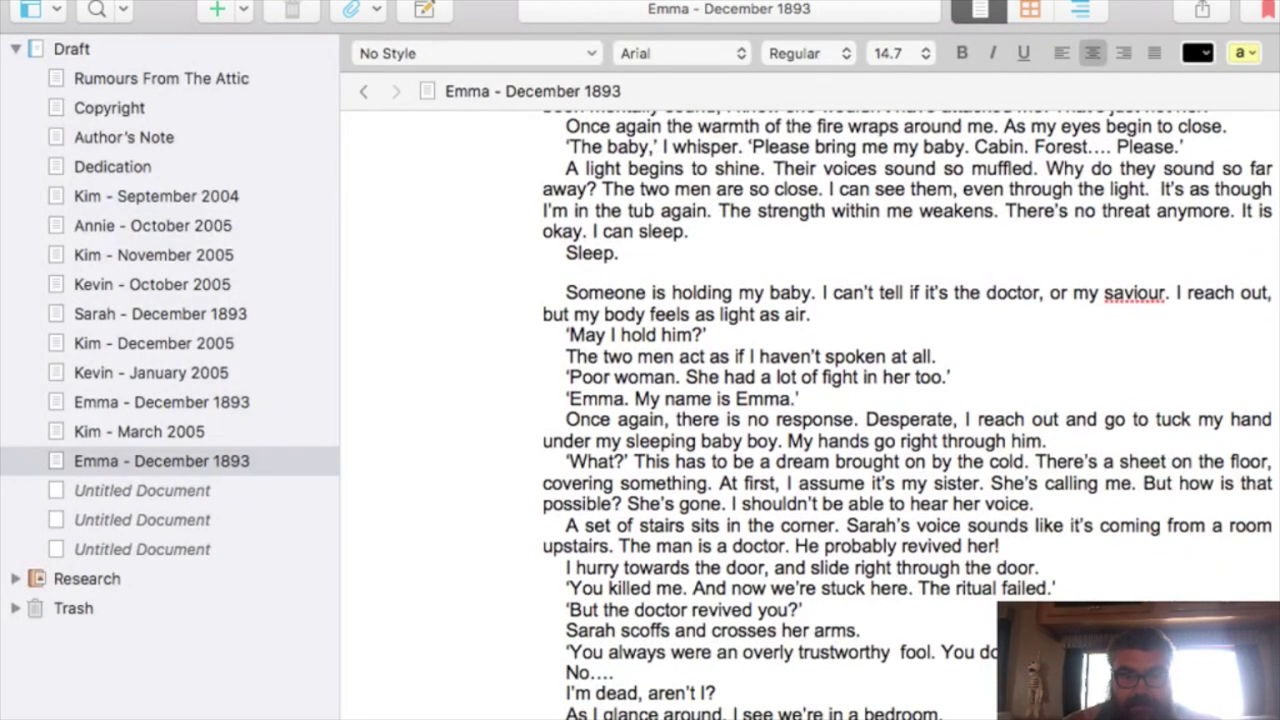
{"action": "scroll", "coordinate": [907, 415], "scroll_direction": "up", "scroll_amount": 15}
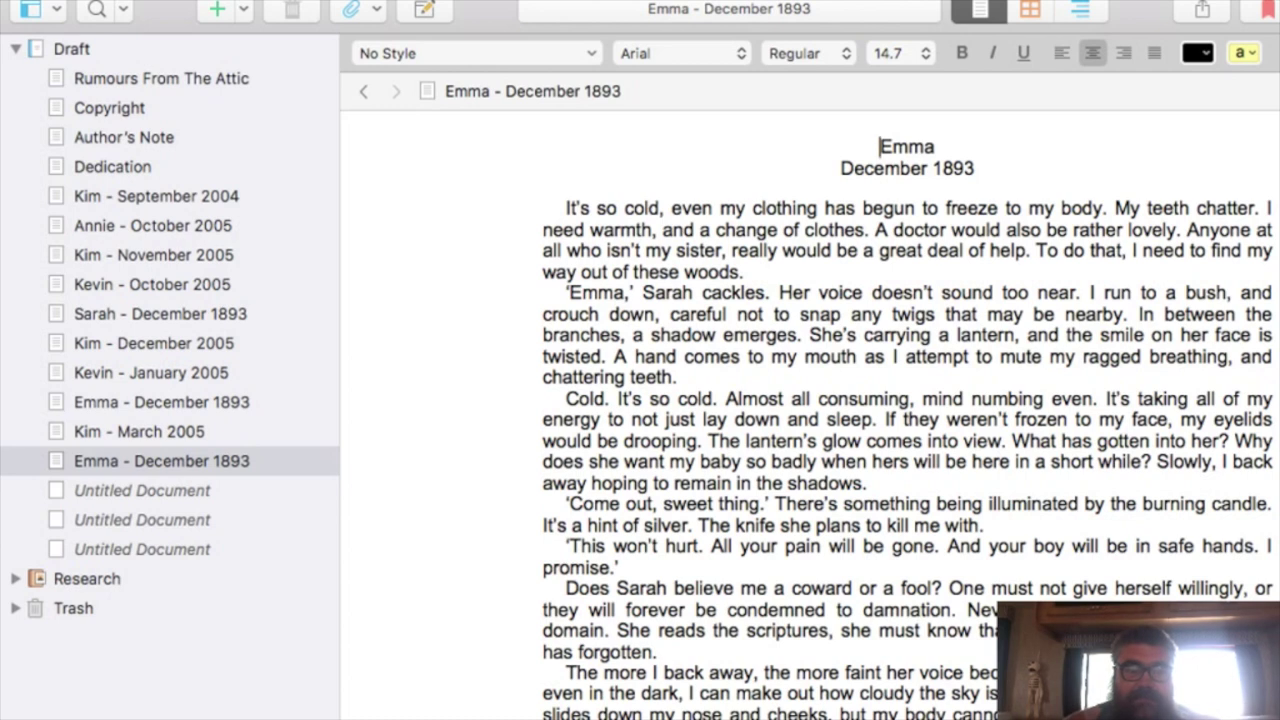
{"action": "left_click", "coordinate": [142, 490]}
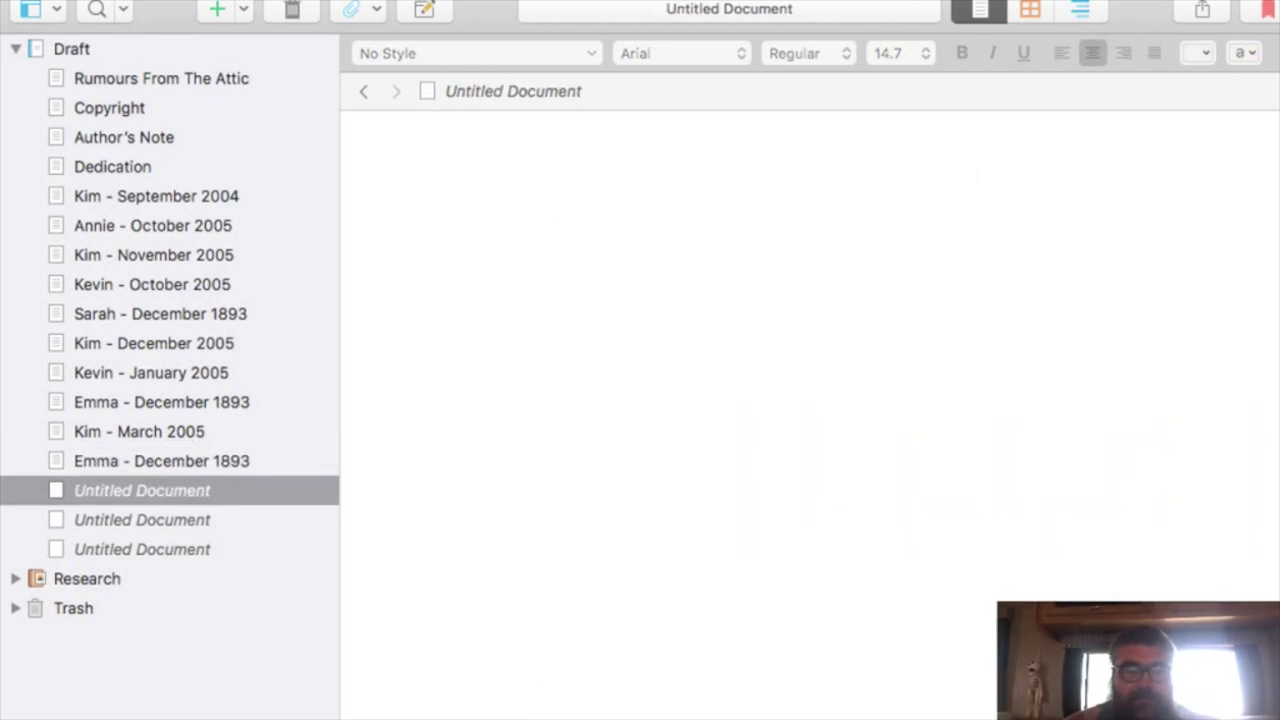
{"action": "left_click", "coordinate": [161, 78]}
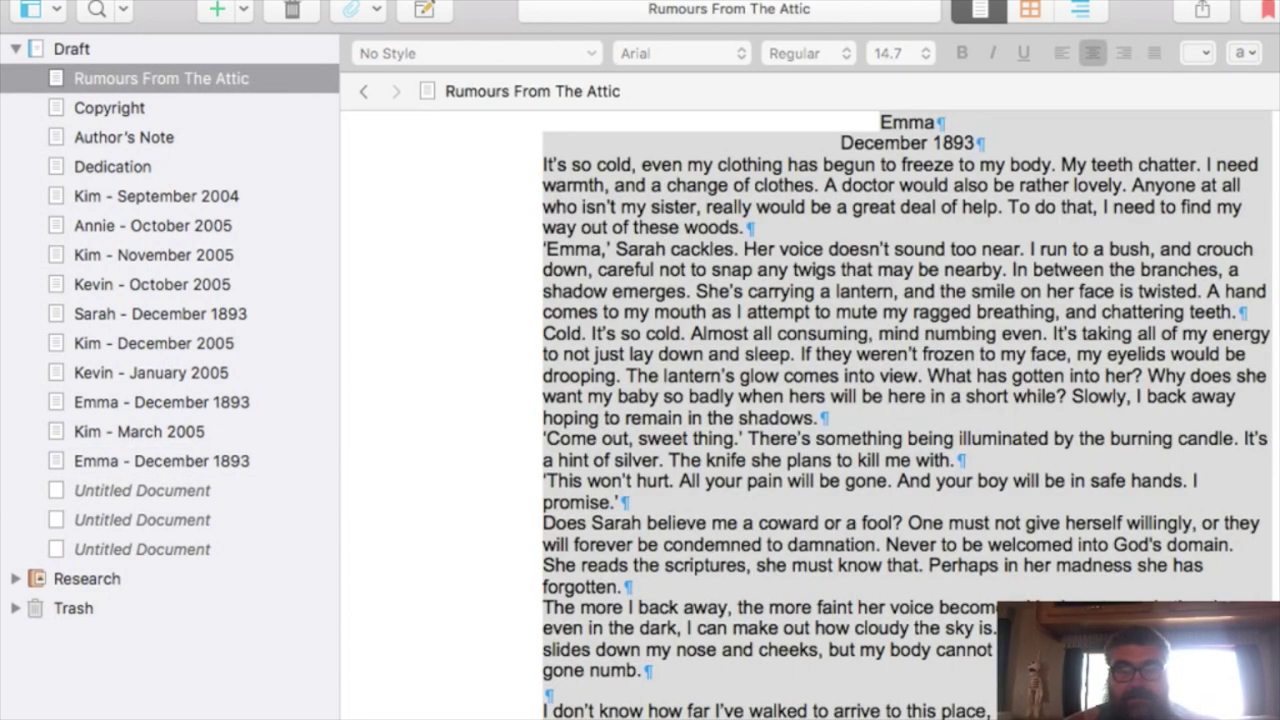
{"action": "left_click", "coordinate": [879, 185]}
{"action": "key", "text": "super+a"}
{"action": "scroll", "coordinate": [905, 415], "scroll_direction": "down", "scroll_amount": 15}
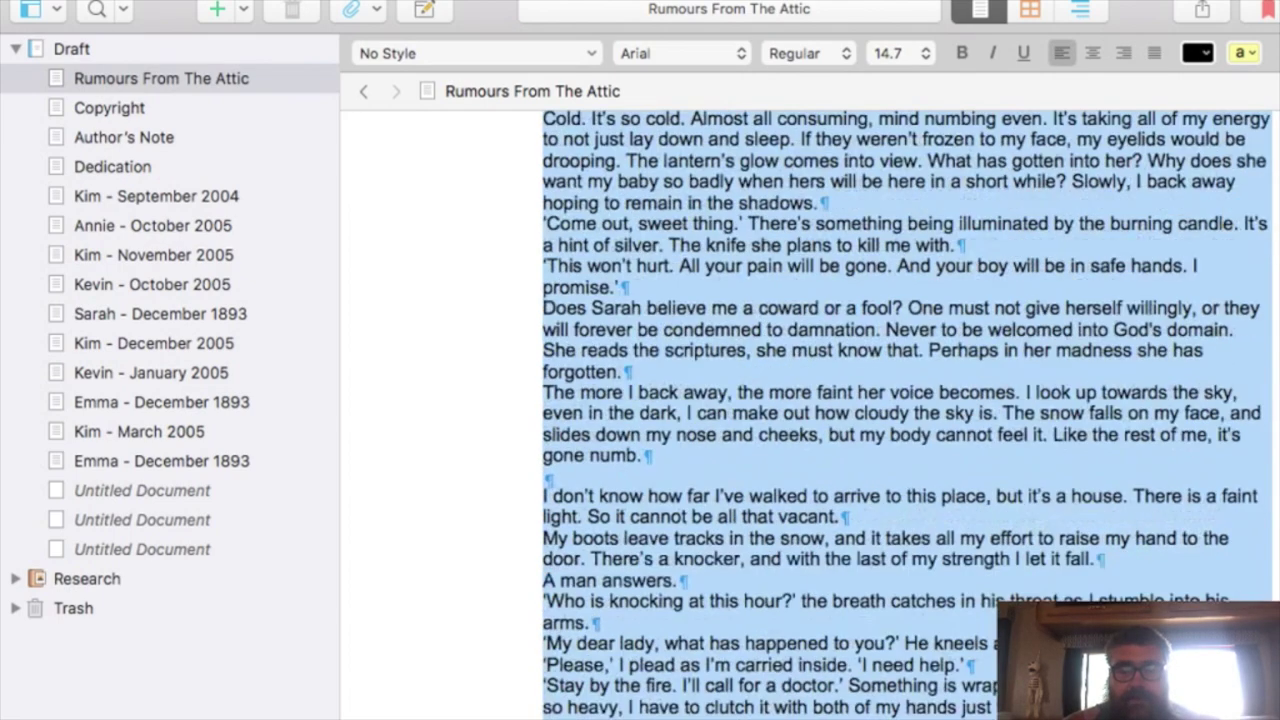
{"action": "scroll", "coordinate": [905, 415], "scroll_direction": "down", "scroll_amount": 15}
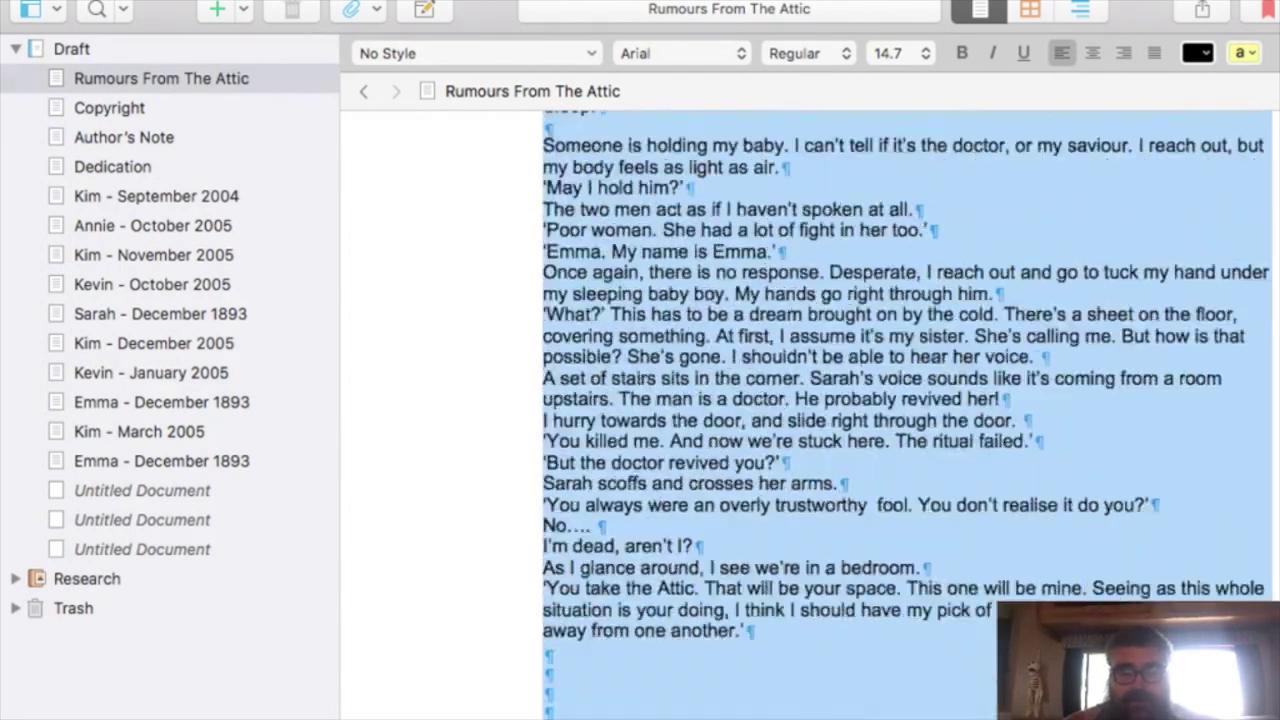
{"action": "left_click", "coordinate": [891, 595], "text": "shift"}
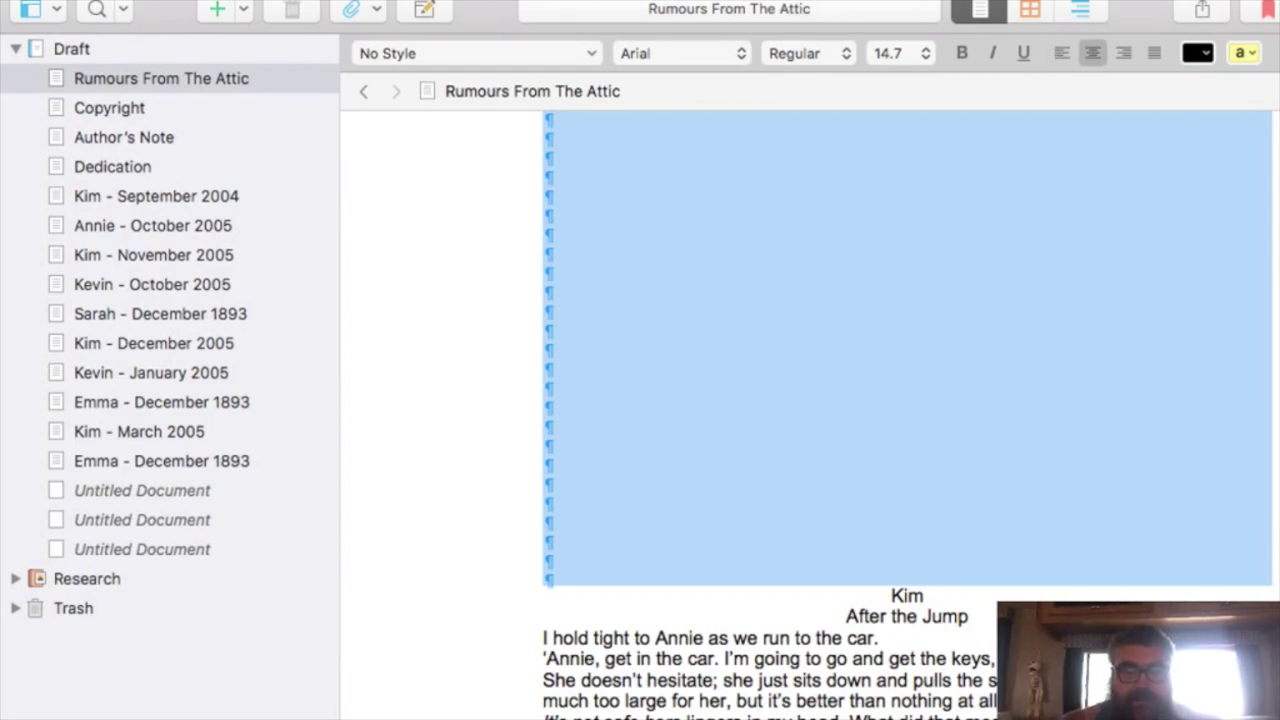
{"action": "key", "text": "BackSpace"}
Copy the Kim, After the Jump chapter from the manuscript into the first blank document below Emma - December 1893
{"action": "left_click_drag", "start_coordinate": [891, 471], "coordinate": [705, 271]}
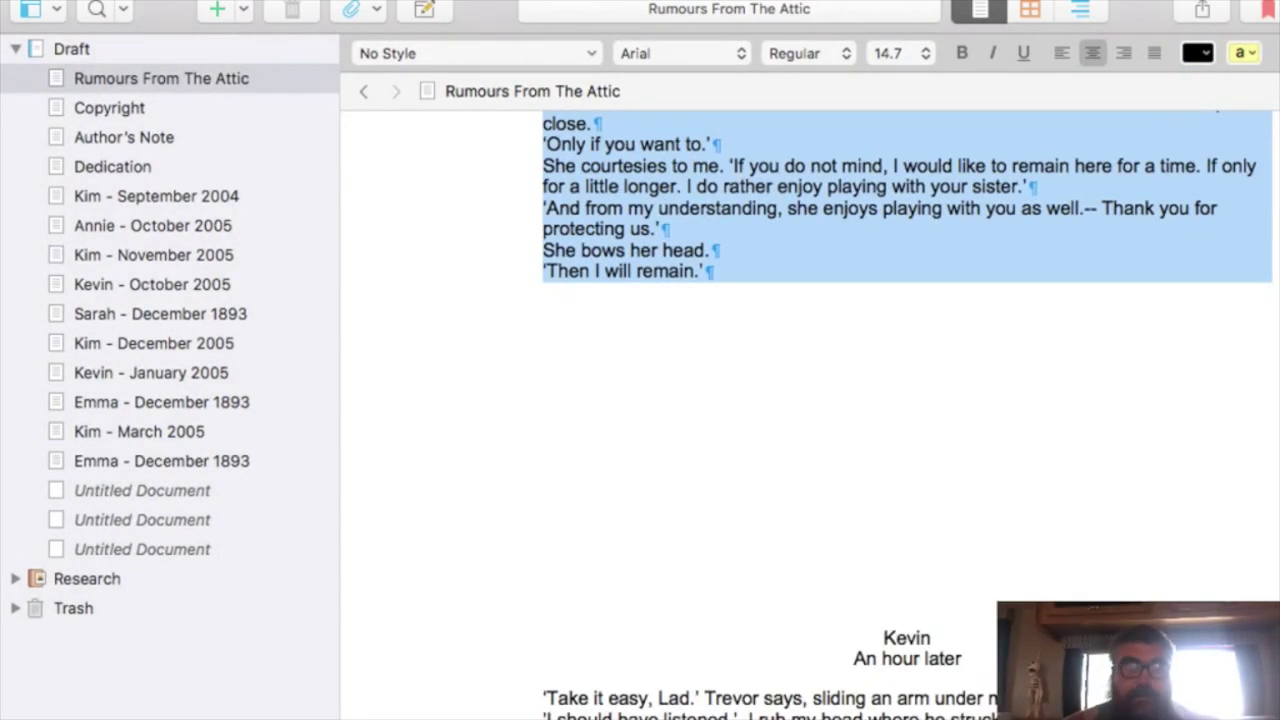
{"action": "key", "text": "super+x"}
{"action": "left_click", "coordinate": [142, 490]}
{"action": "key", "text": "super+v"}
Justify the Kim chapter's body text below a blank line after its heading and title the document Kim - After the Jump
{"action": "left_click_drag", "start_coordinate": [705, 600], "coordinate": [543, 189]}
{"action": "key", "text": "super+alt+|"}
{"action": "left_click", "coordinate": [968, 168]}
{"action": "key", "text": "Return"}
{"action": "left_click", "coordinate": [458, 91]}
{"action": "key", "text": "super+v"}
Copy the Kevin, An hour later chapter from the manuscript into the blank document below Kim - After the Jump
{"action": "left_click", "coordinate": [161, 78]}
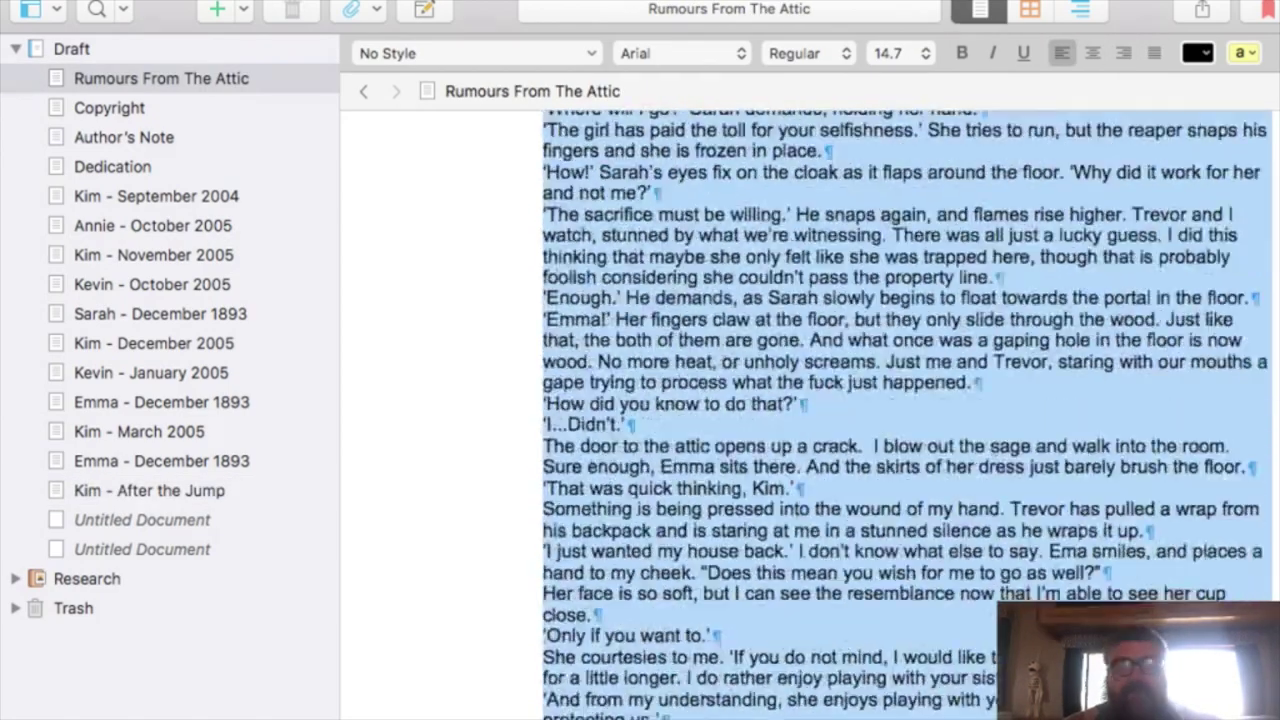
{"action": "left_click_drag", "start_coordinate": [891, 146], "coordinate": [786, 266]}
{"action": "left_click", "coordinate": [142, 519]}
{"action": "key", "text": "super+v"}
Format the Kevin chapter's body text like the other chapters and title its document Kevin - An hour later
{"action": "left_click_drag", "start_coordinate": [786, 693], "coordinate": [543, 189]}
{"action": "left_click_drag", "start_coordinate": [883, 146], "coordinate": [961, 168]}
{"action": "left_click", "coordinate": [464, 91]}
{"action": "key", "text": "super+v"}
Transfer the Emma, January 2007 chapter from the manuscript into the last blank document
{"action": "left_click", "coordinate": [161, 78]}
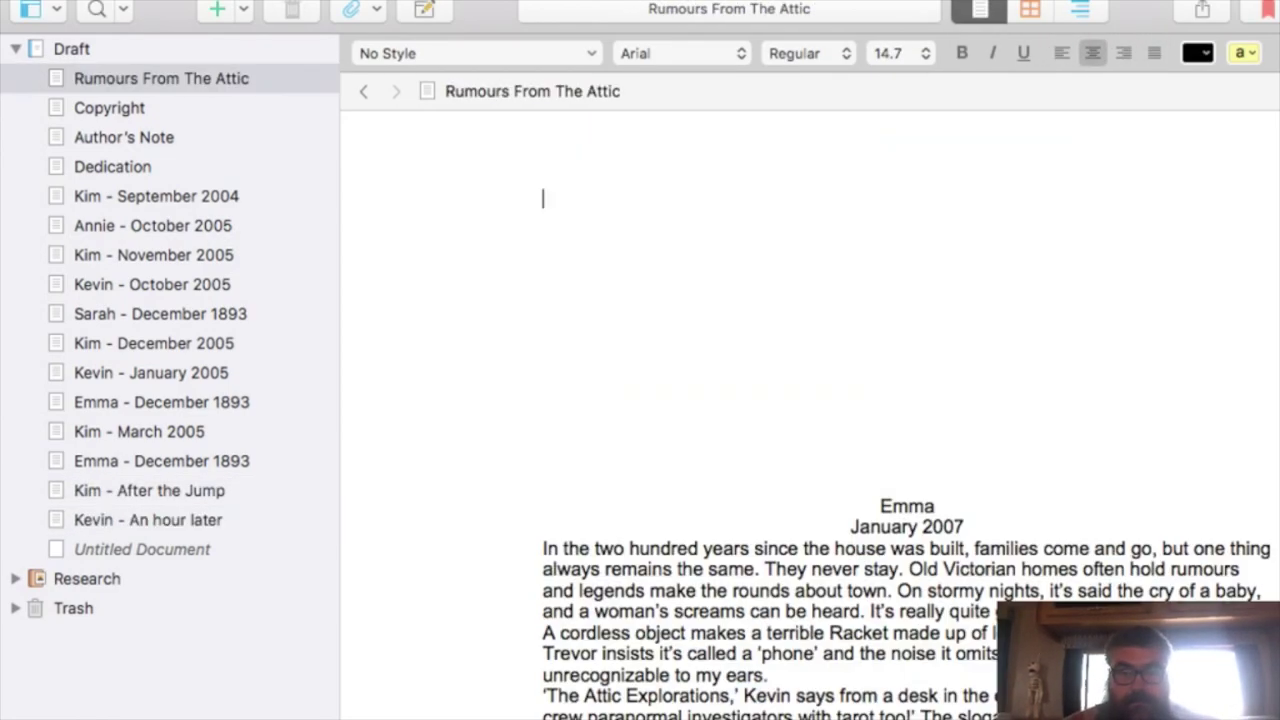
{"action": "left_click", "coordinate": [142, 549]}
{"action": "key", "text": "super+v"}
Justify the chapter's body text, set it off from the heading, and title the document Emma - January 2007
{"action": "left_click_drag", "start_coordinate": [786, 693], "coordinate": [543, 189]}
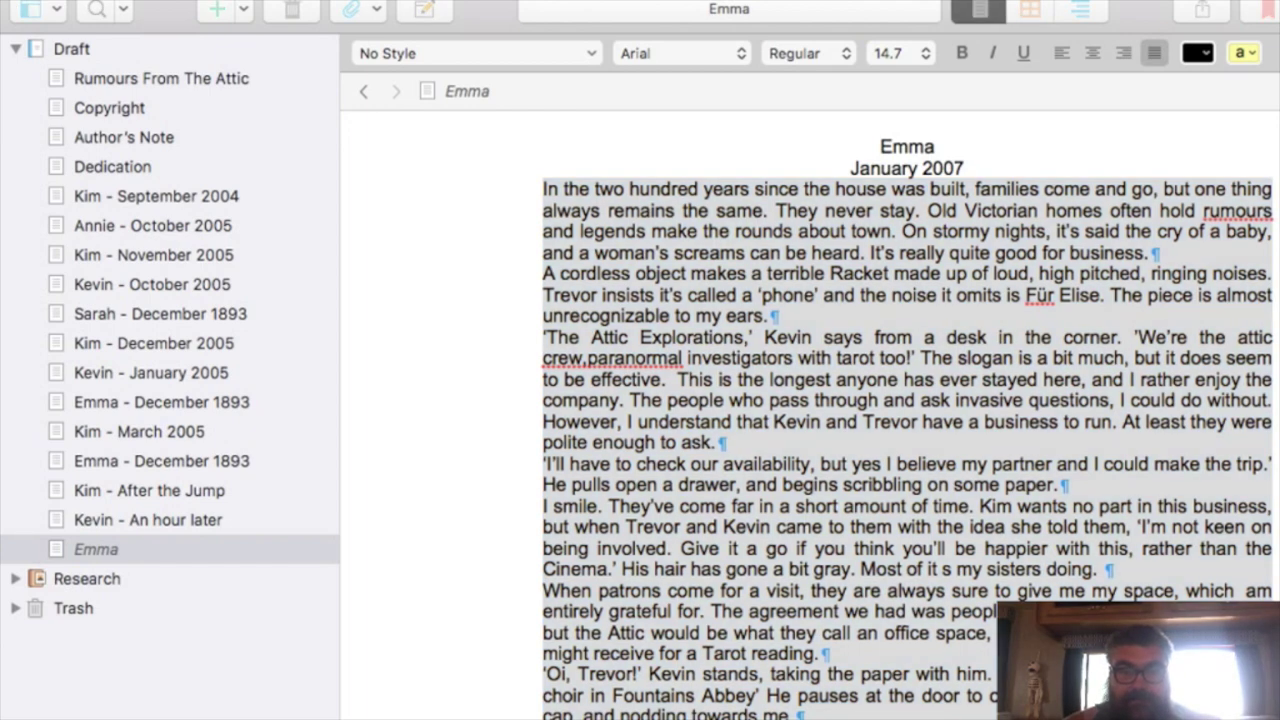
{"action": "key", "text": "Return"}
{"action": "key", "text": "Return"}
{"action": "left_click_drag", "start_coordinate": [880, 146], "coordinate": [964, 168]}
{"action": "left_click", "coordinate": [467, 91]}
{"action": "key", "text": "super+v"}
Put the A word of Thanks section in a new document below Emma - January 2007, justifying its paragraphs and centring the review request
{"action": "left_click", "coordinate": [161, 78]}
{"action": "left_click_drag", "start_coordinate": [543, 120], "coordinate": [1089, 497]}
{"action": "left_click", "coordinate": [153, 549]}
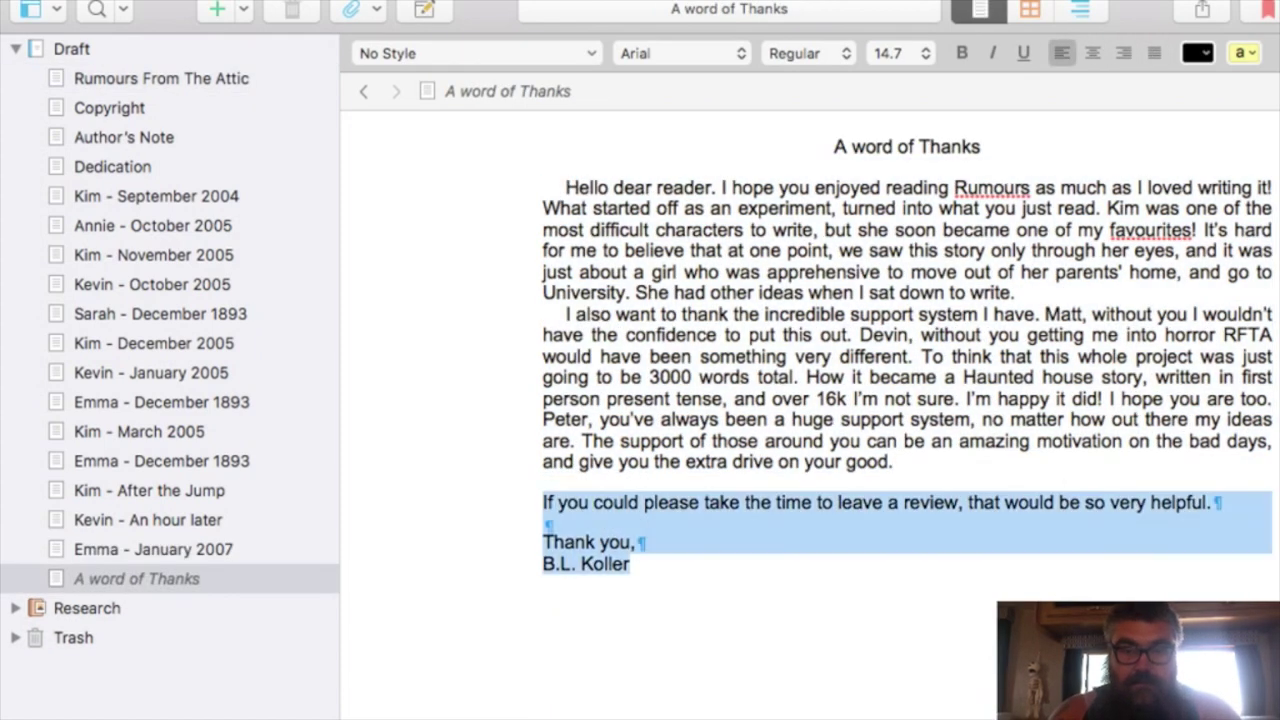
{"action": "left_click", "coordinate": [636, 542]}
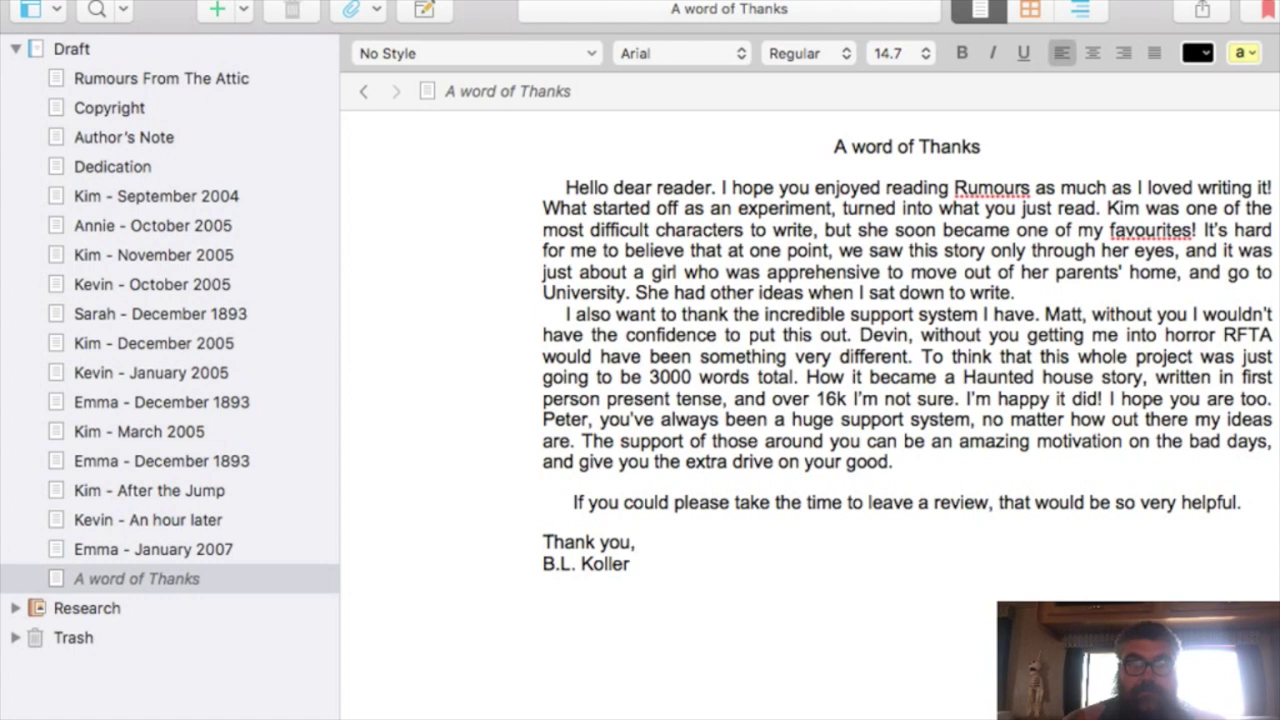
Title the acknowledgements document Thank You and capitalise its heading as A Word of Thanks
{"action": "left_click", "coordinate": [470, 91]}
{"action": "type", "text": "Thank You"}
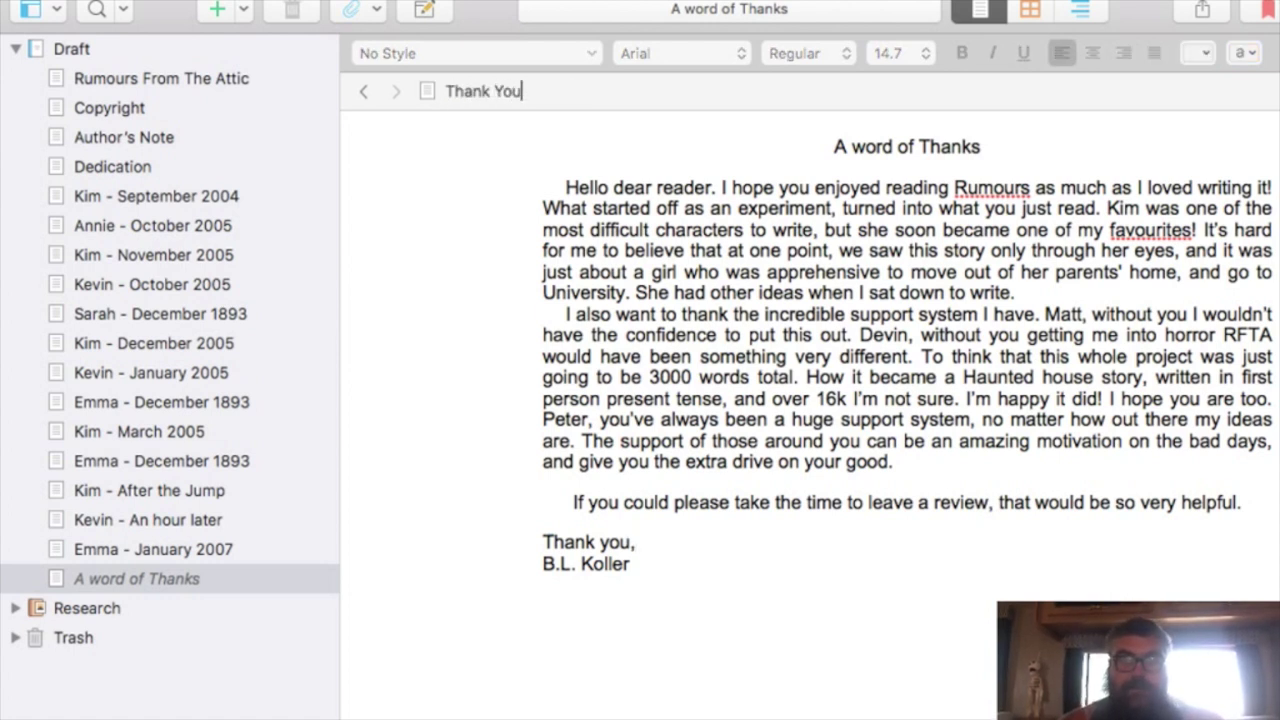
{"action": "key", "text": "Return"}
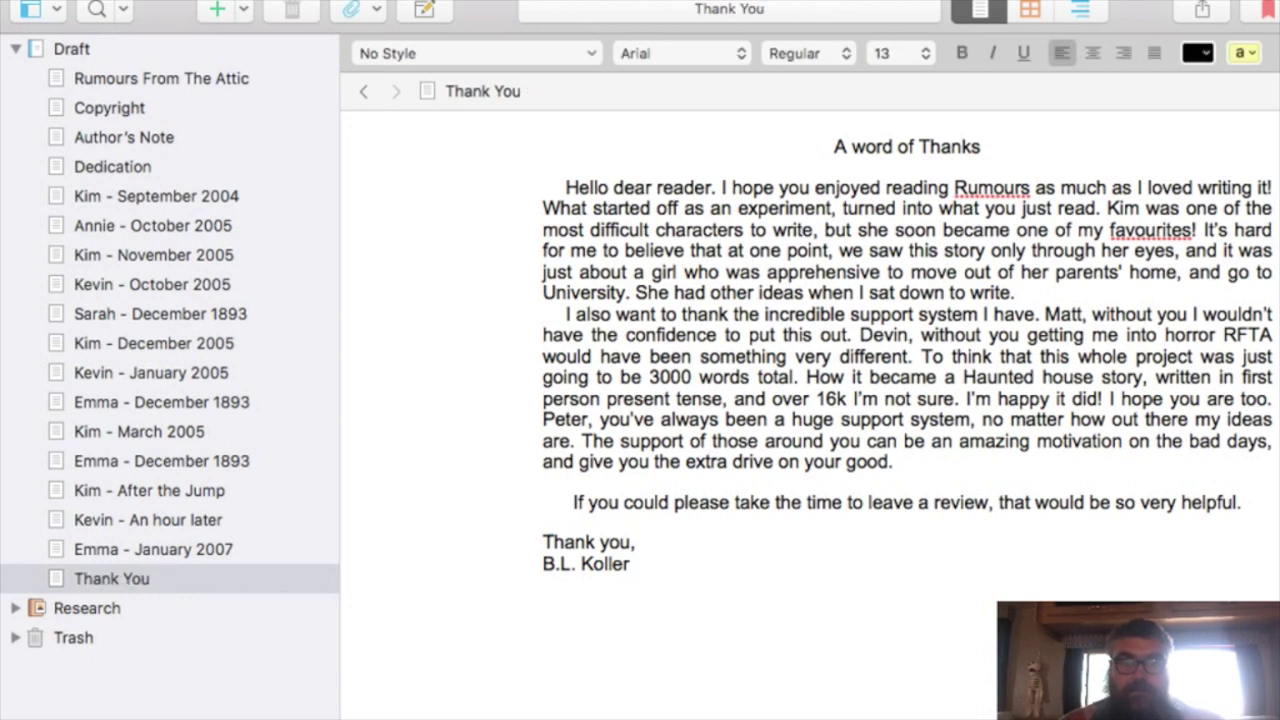
{"action": "left_click", "coordinate": [866, 147]}
{"action": "key", "text": "BackSpace"}
{"action": "type", "text": "W"}
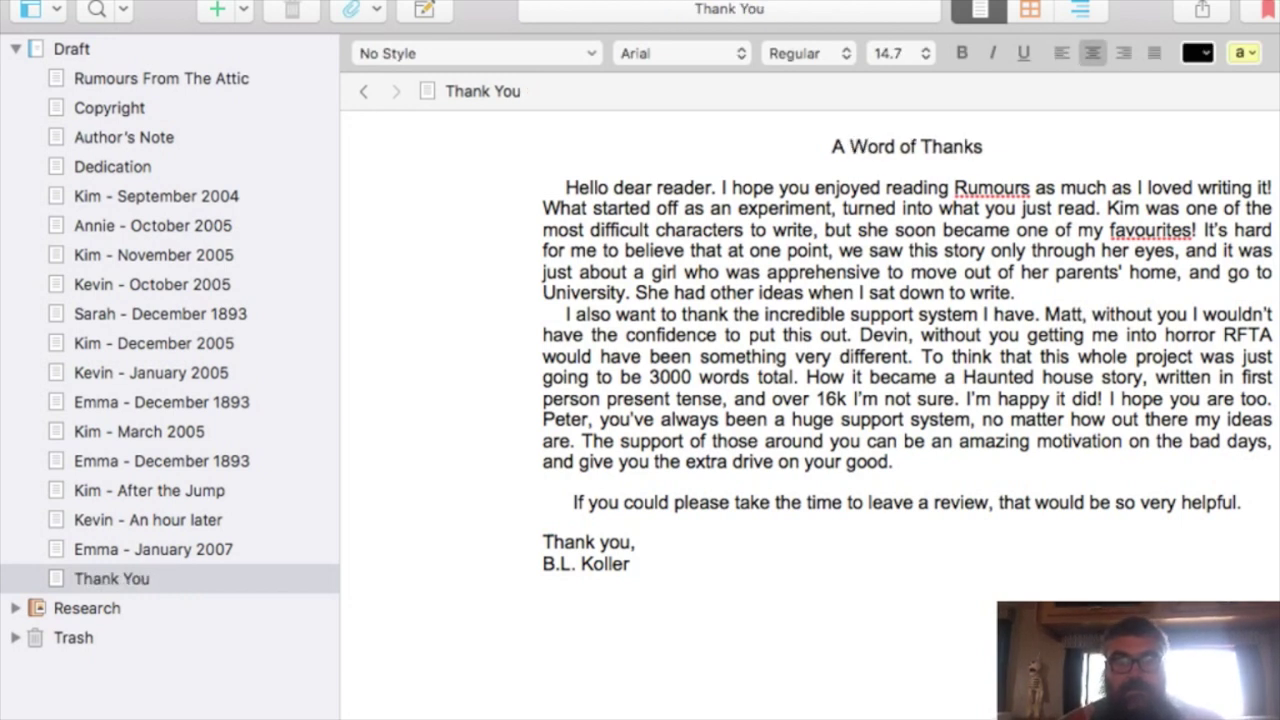
Delete the remaining transferred text and blank lines from Rumours From The Attic, keeping only the book title and author name
{"action": "left_click", "coordinate": [543, 483]}
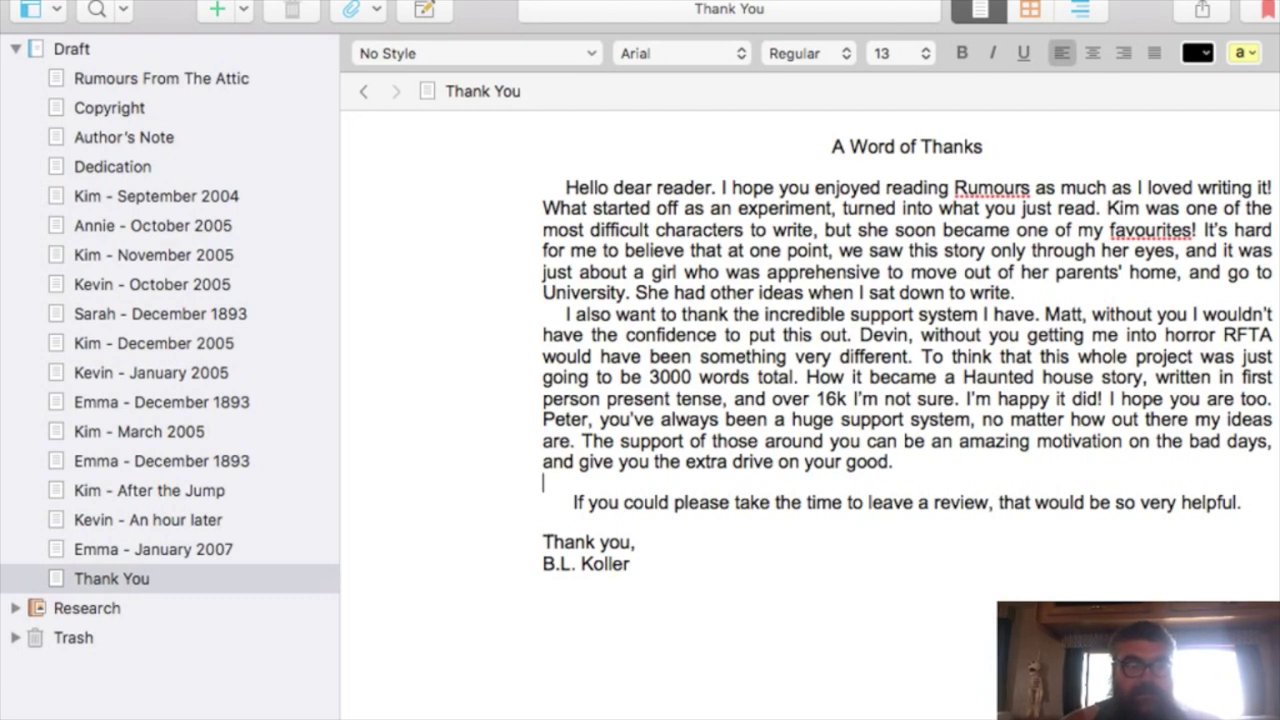
{"action": "left_click", "coordinate": [111, 578]}
{"action": "left_click", "coordinate": [160, 78]}
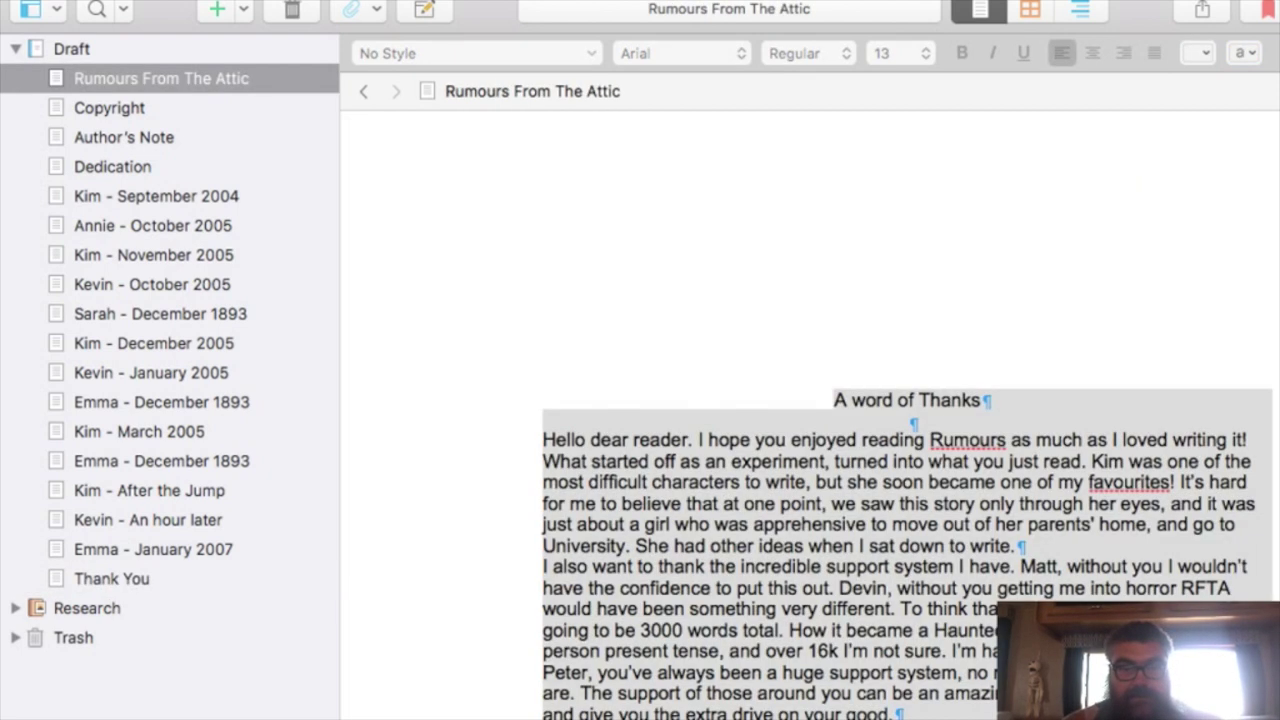
{"action": "mouse_move", "coordinate": [900, 712]}
{"action": "left_mouse_down"}
{"action": "mouse_move", "coordinate": [908, 112]}
{"action": "mouse_move", "coordinate": [908, 716]}
{"action": "left_mouse_up"}
{"action": "scroll", "coordinate": [809, 414], "scroll_direction": "up", "scroll_amount": 1}
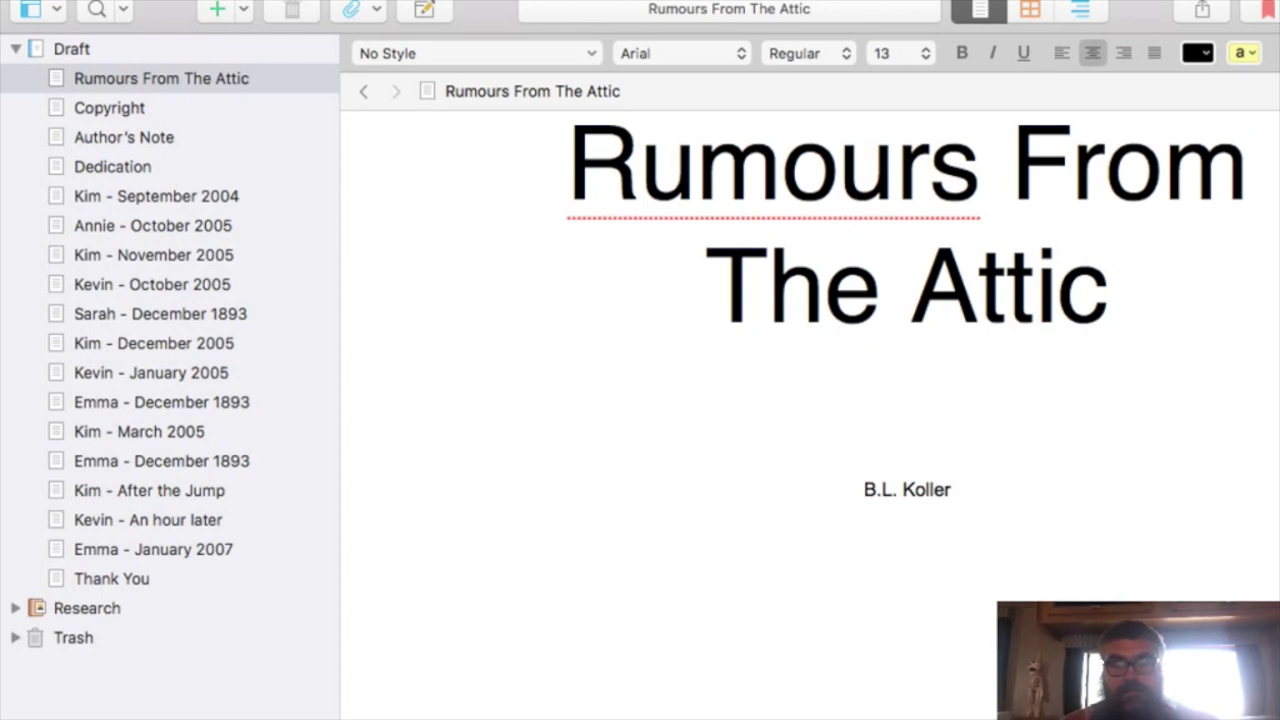
{"action": "key", "text": "Return"}
{"action": "key", "text": "Return"}
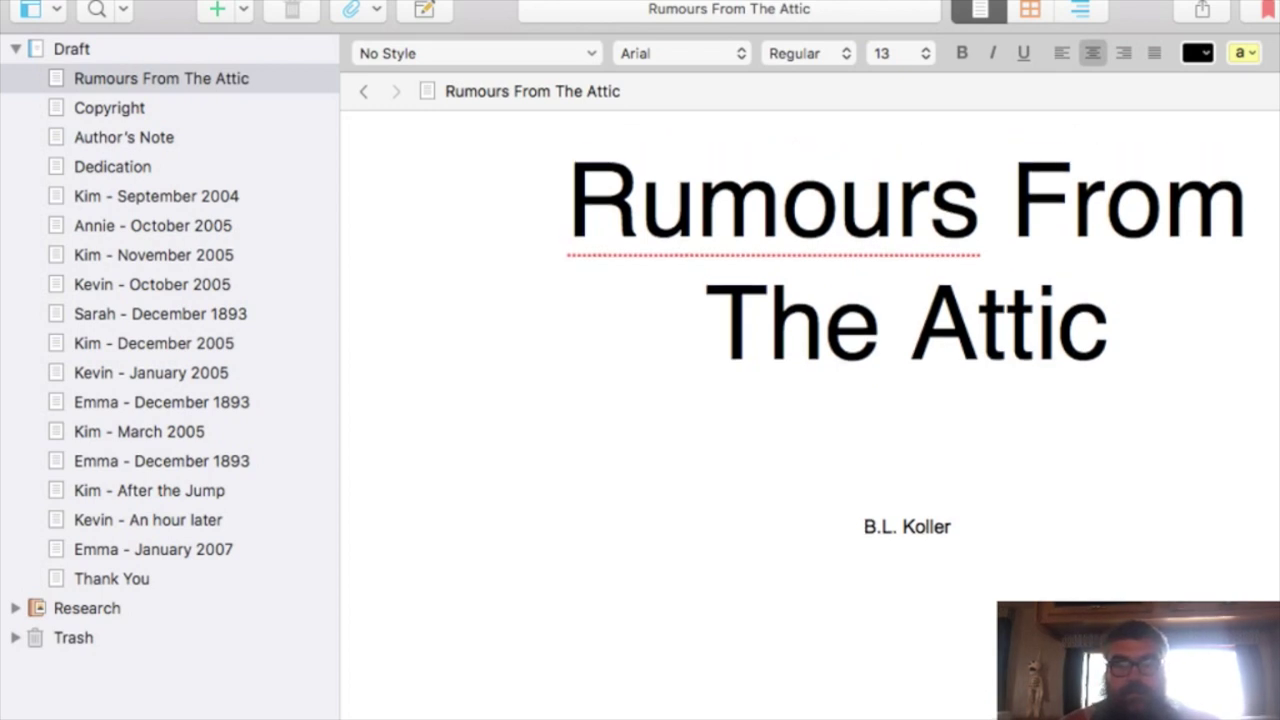
{"action": "key", "text": "shift+Up"}
{"action": "key", "text": "shift+Up"}
{"action": "key", "text": "shift+Up"}
{"action": "key", "text": "shift+Up"}
{"action": "key", "text": "shift+Up"}
{"action": "key", "text": "shift+Up"}
{"action": "key", "text": "shift+Up"}
{"action": "key", "text": "shift+Up"}
{"action": "key", "text": "shift+Up"}
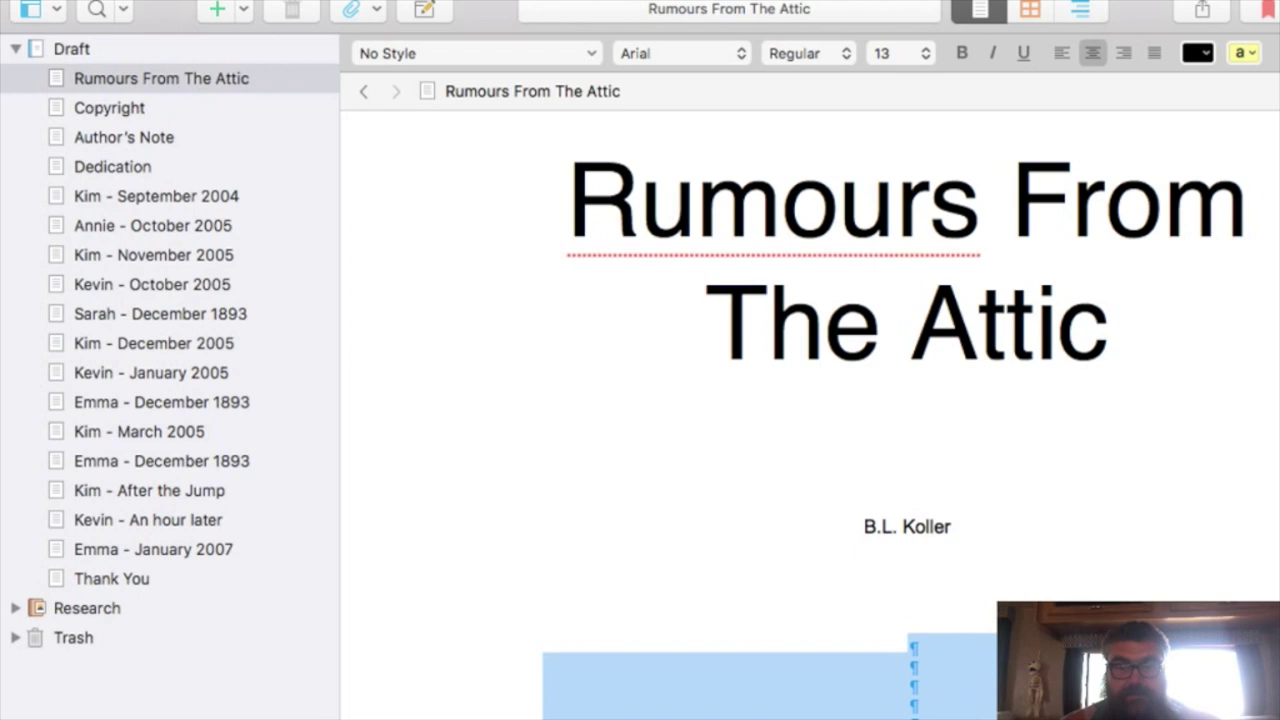
{"action": "key", "text": "BackSpace"}
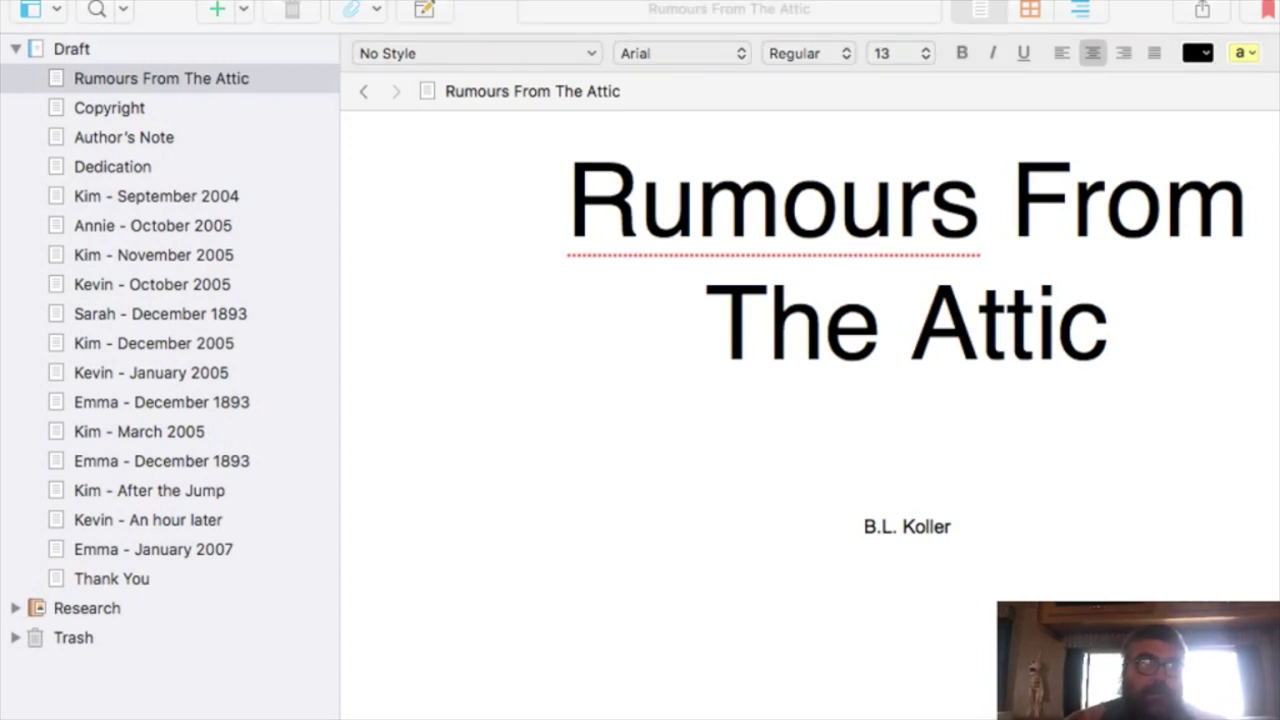
Import the cover image RFTA (1) into the Research folder and view it
{"action": "left_click_drag", "start_coordinate": [186, 594], "coordinate": [186, 622]}
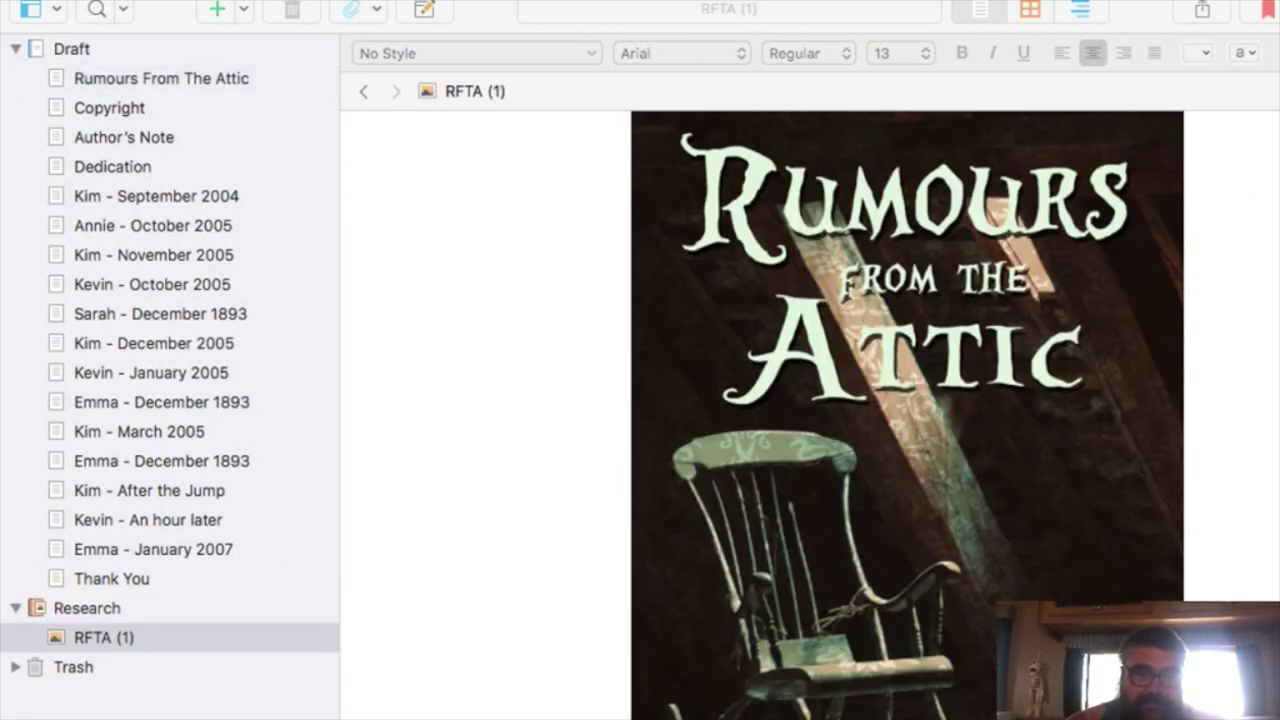
{"action": "key", "text": "super+Tab"}
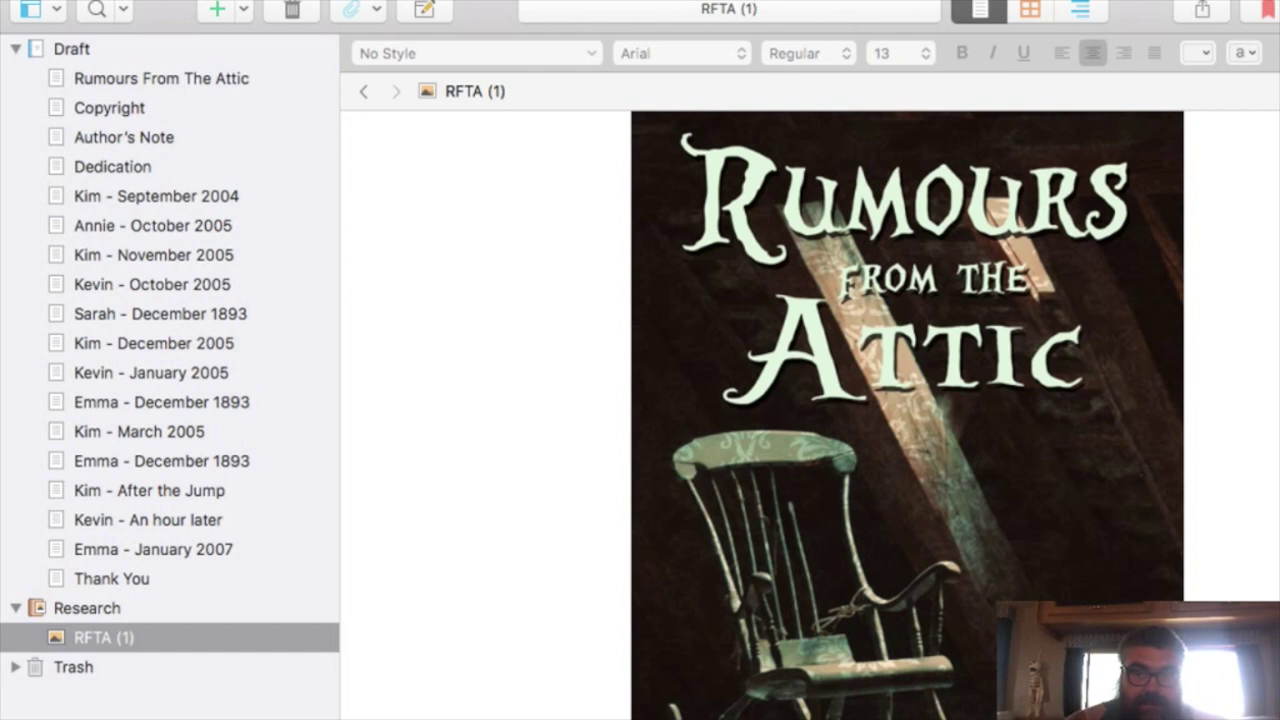
{"action": "scroll", "coordinate": [906, 415], "scroll_direction": "down", "scroll_amount": 2}
{"action": "scroll", "coordinate": [906, 415], "scroll_direction": "up", "scroll_amount": 2}
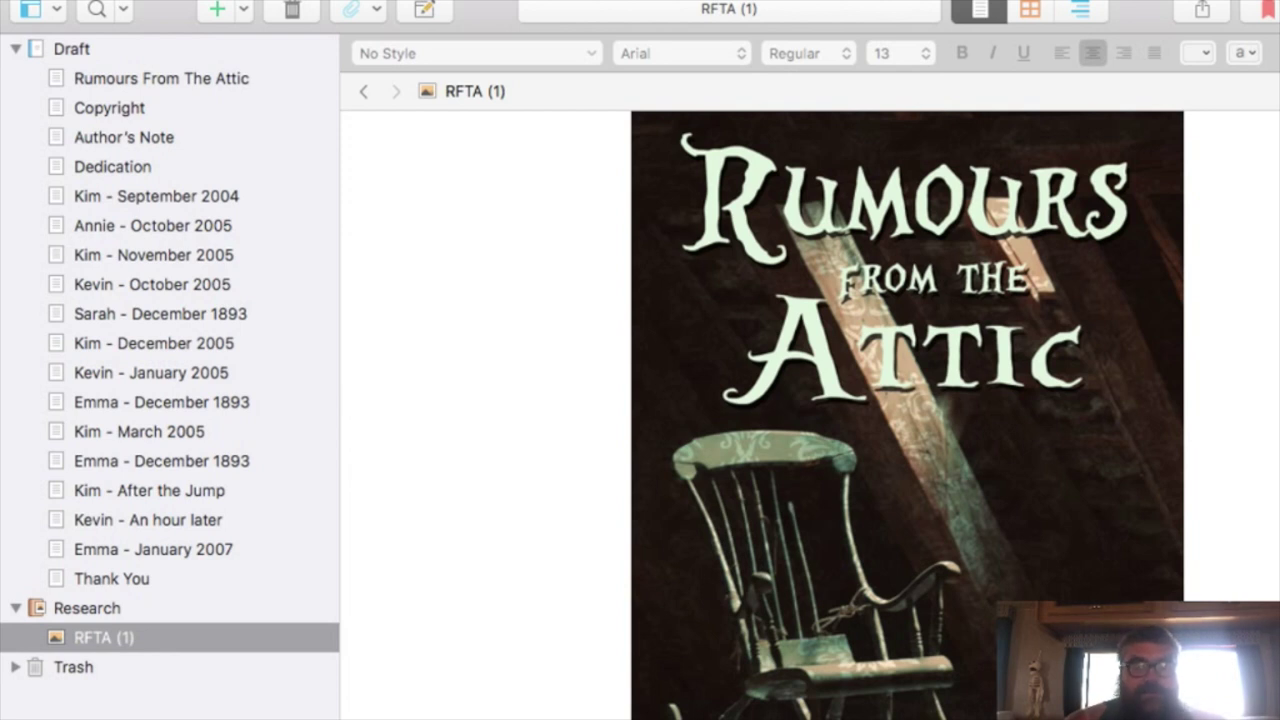
Switch to OBS and accept the Display Capture properties with display 0, the cursor shown and no crop
{"action": "key", "text": "super+Tab"}
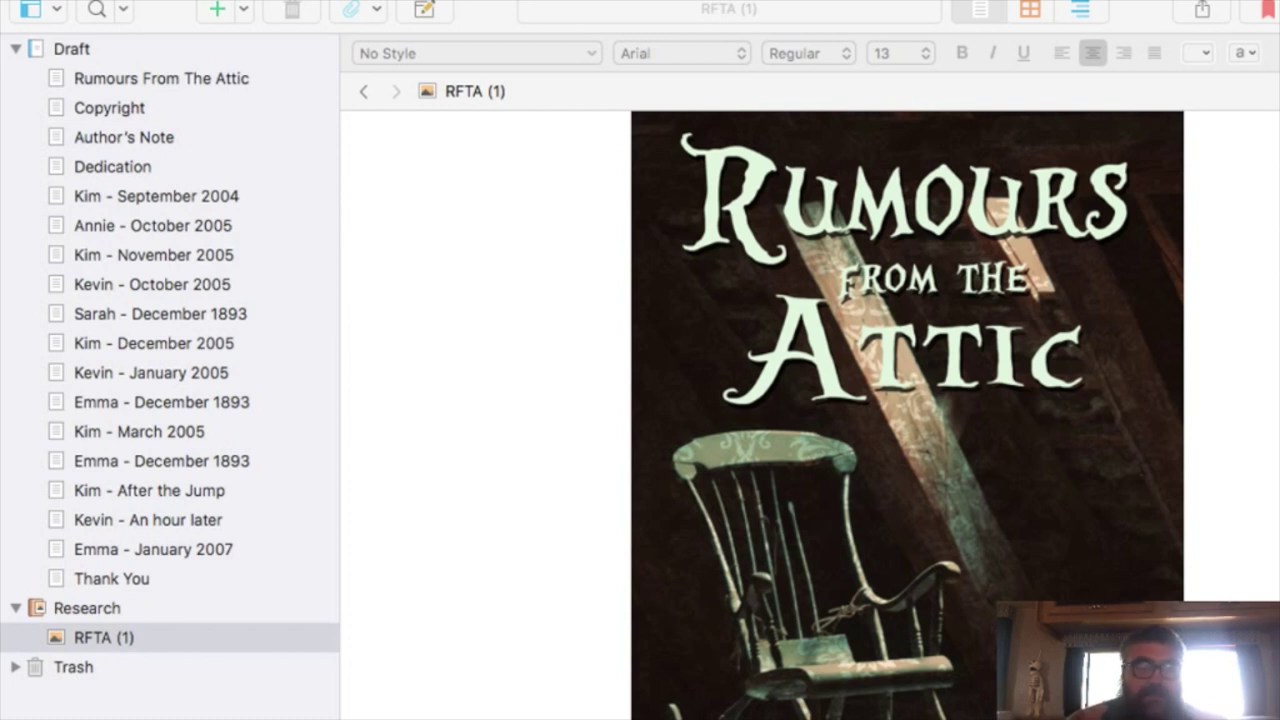
{"action": "key", "text": "super+Tab"}
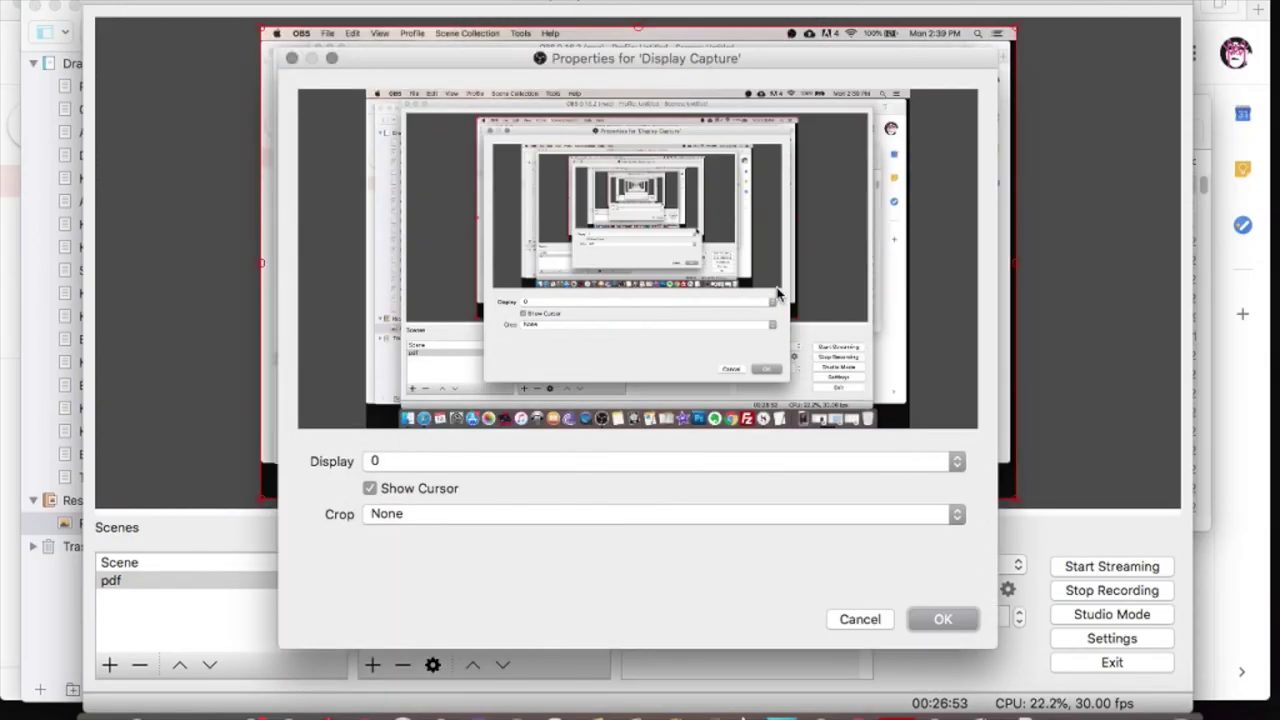
{"action": "left_click", "coordinate": [932, 620]}
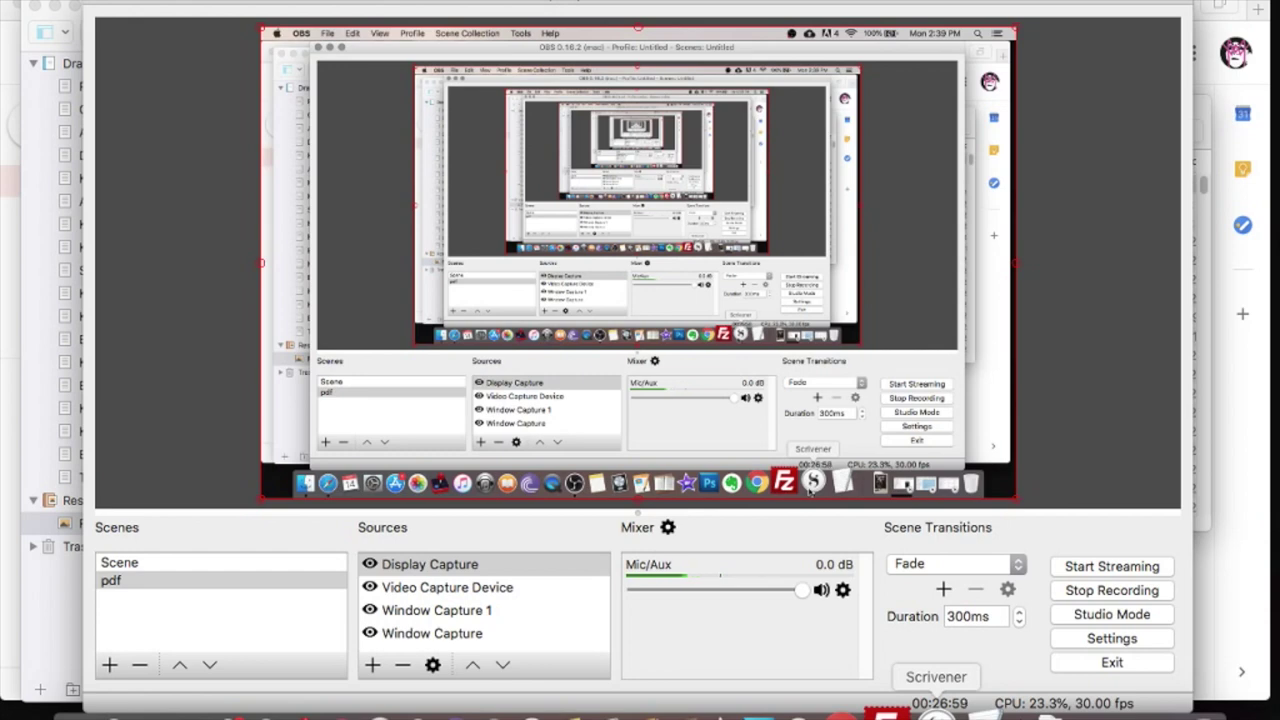
Switch back to Scrivener and set the Draft's compile output to ePub Ebook (.epub)
{"action": "left_click", "coordinate": [937, 710]}
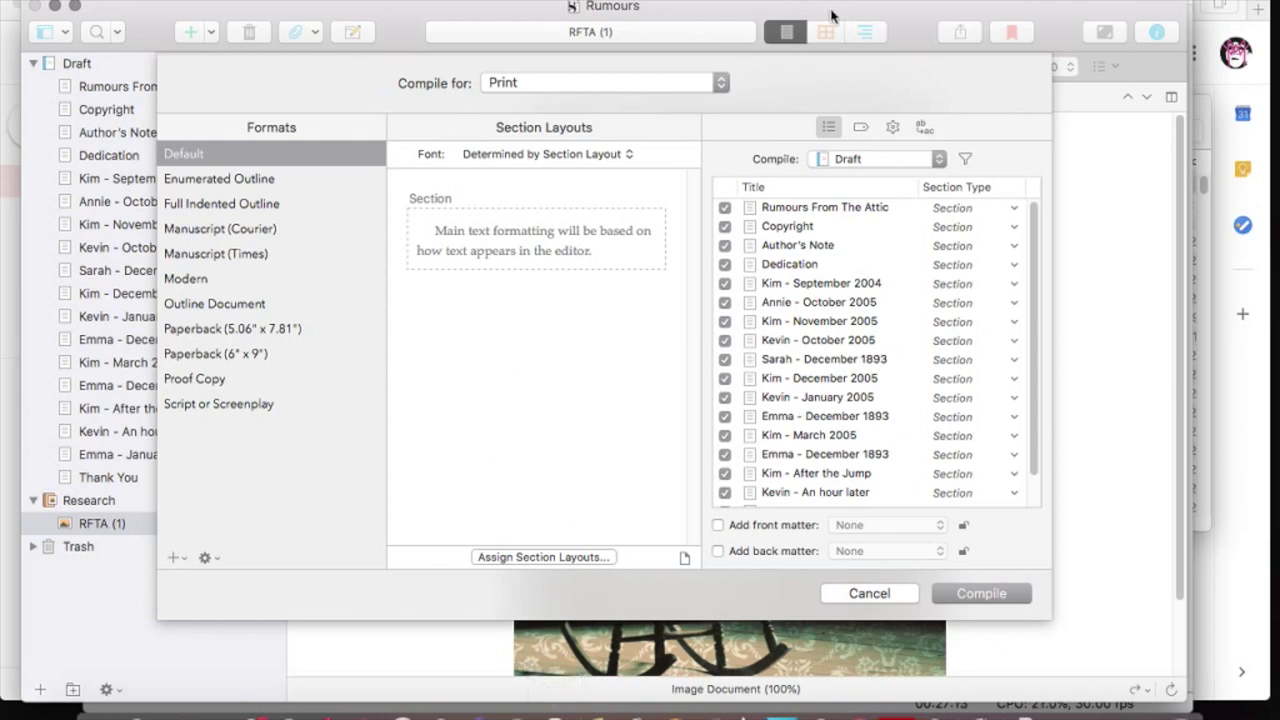
{"action": "mouse_move", "coordinate": [830, 14]}
{"action": "left_mouse_down"}
{"action": "mouse_move", "coordinate": [888, 180]}
{"action": "mouse_move", "coordinate": [890, 245]}
{"action": "mouse_move", "coordinate": [892, 205]}
{"action": "mouse_move", "coordinate": [874, 224]}
{"action": "mouse_move", "coordinate": [888, 32]}
{"action": "mouse_move", "coordinate": [1156, 44]}
{"action": "mouse_move", "coordinate": [1279, 2]}
{"action": "mouse_move", "coordinate": [145, 4]}
{"action": "mouse_move", "coordinate": [903, 5]}
{"action": "mouse_move", "coordinate": [845, 6]}
{"action": "left_mouse_up"}
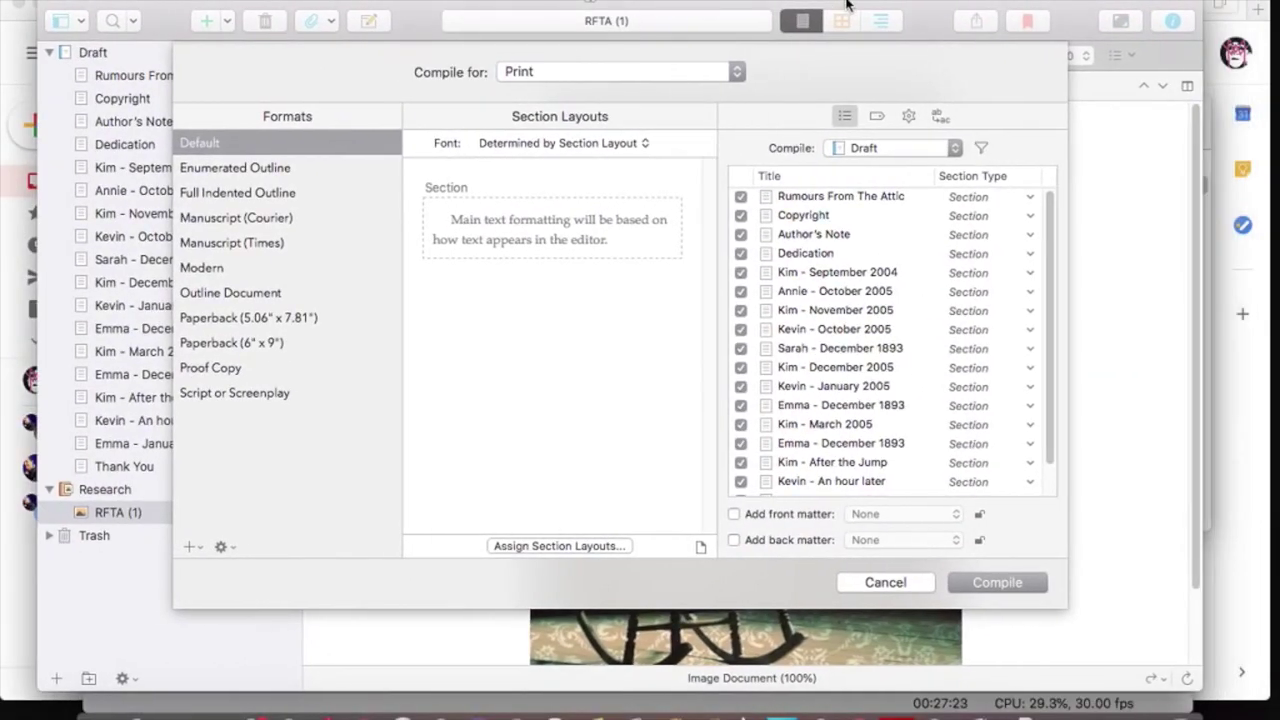
{"action": "left_click", "coordinate": [739, 71]}
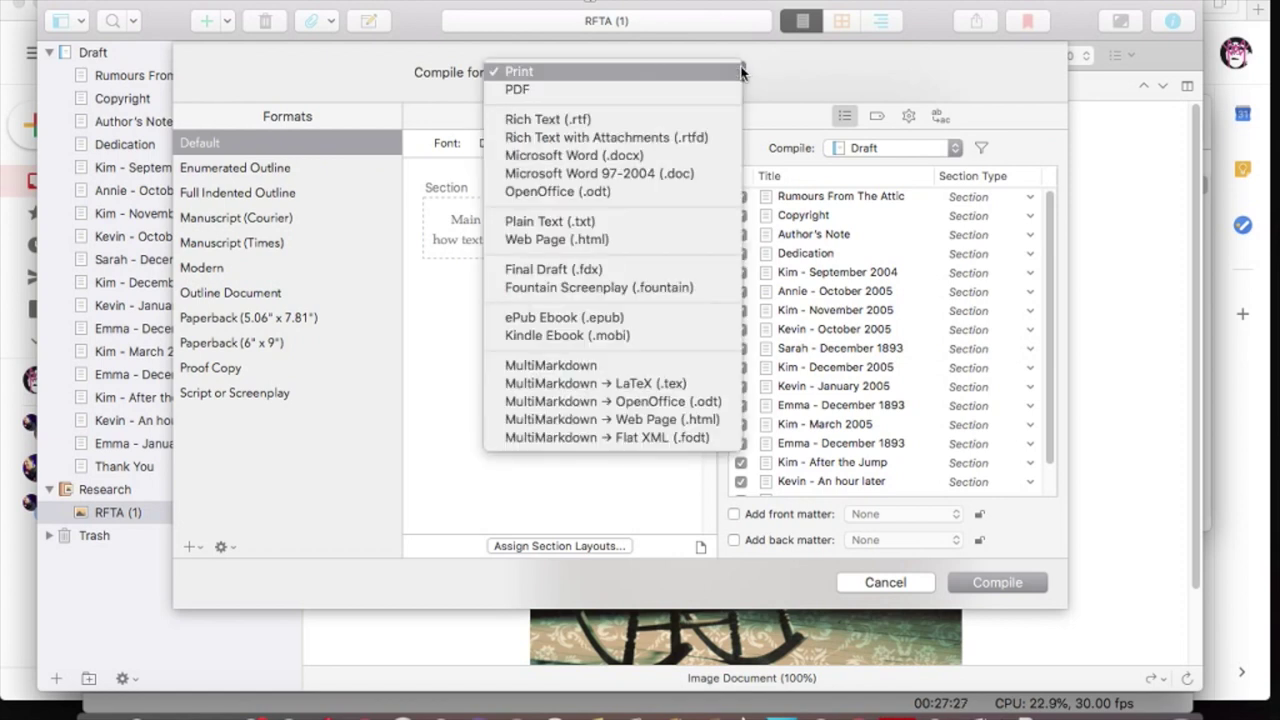
{"action": "left_click", "coordinate": [783, 74]}
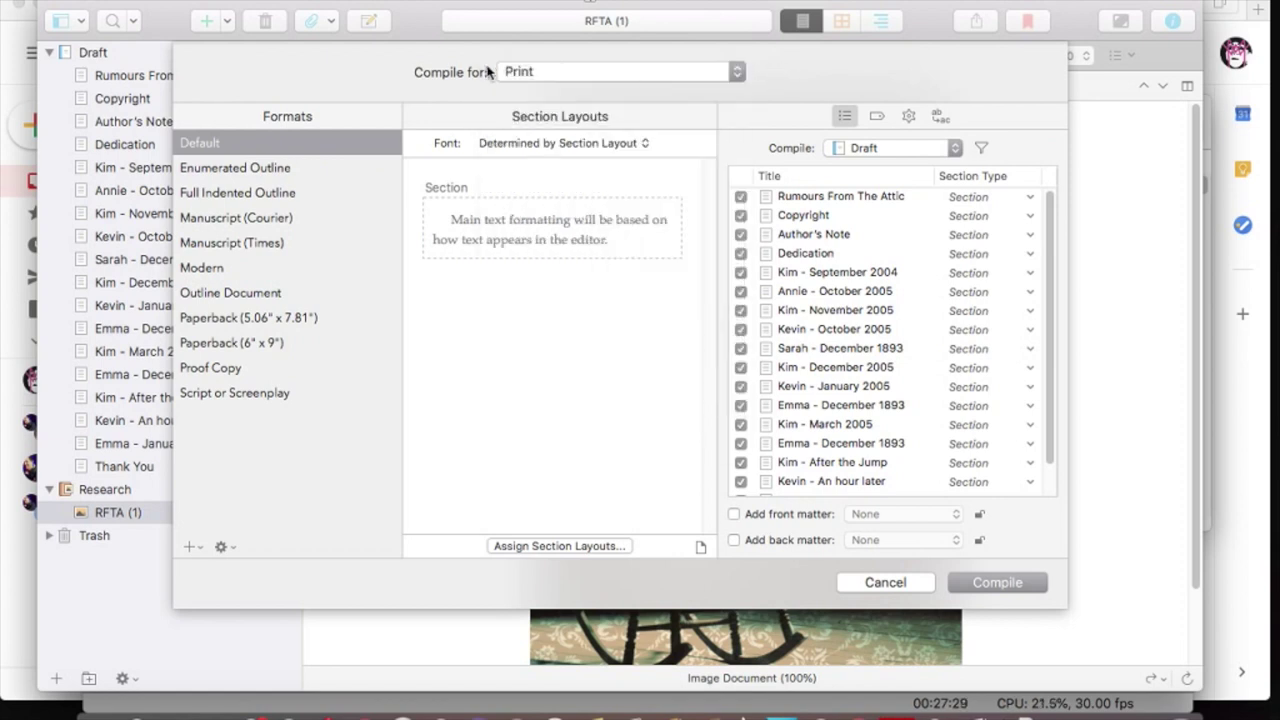
{"action": "left_click", "coordinate": [737, 72]}
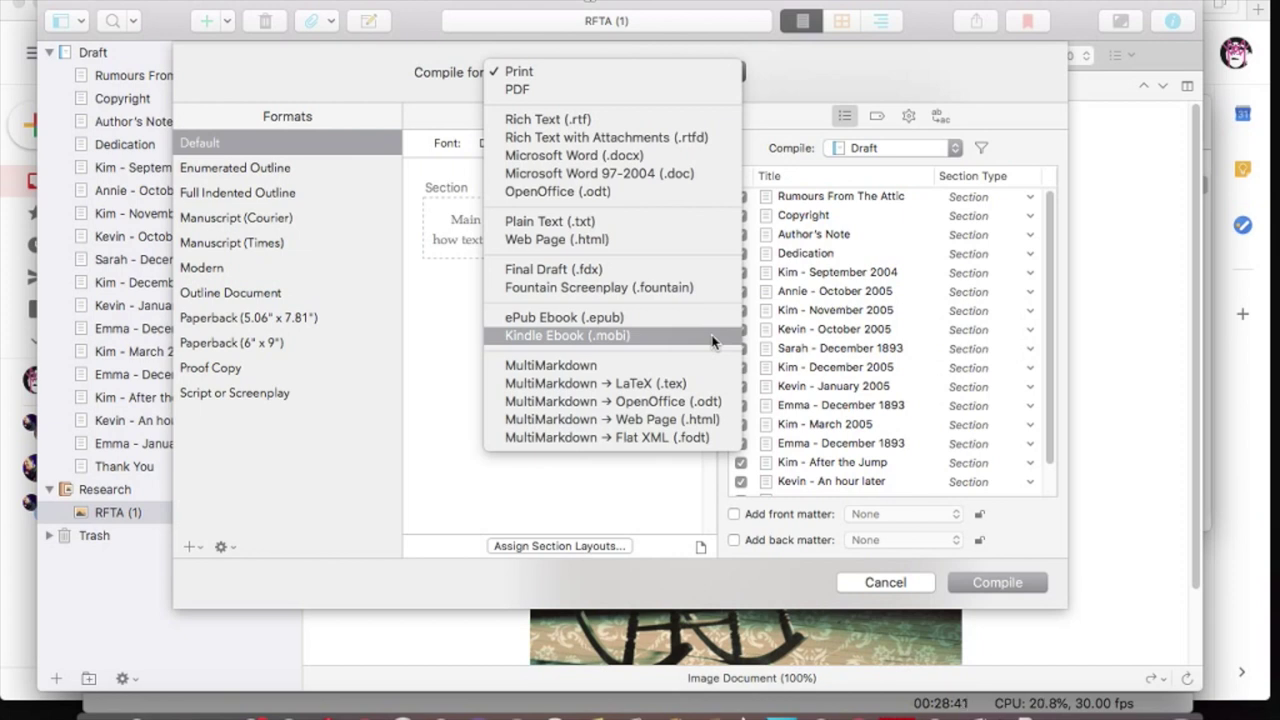
{"action": "left_click", "coordinate": [698, 319]}
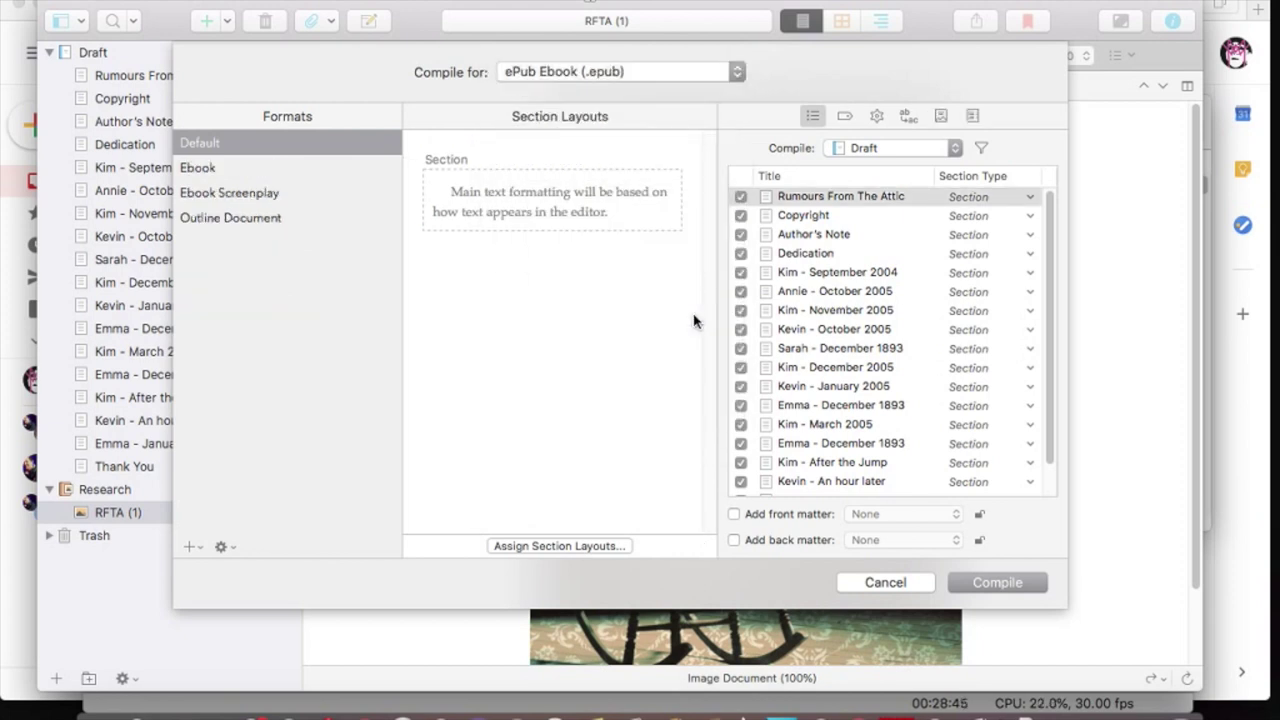
{"action": "left_click", "coordinate": [741, 199]}
{"action": "left_click", "coordinate": [741, 216]}
{"action": "left_click", "coordinate": [741, 197]}
{"action": "left_click", "coordinate": [741, 216]}
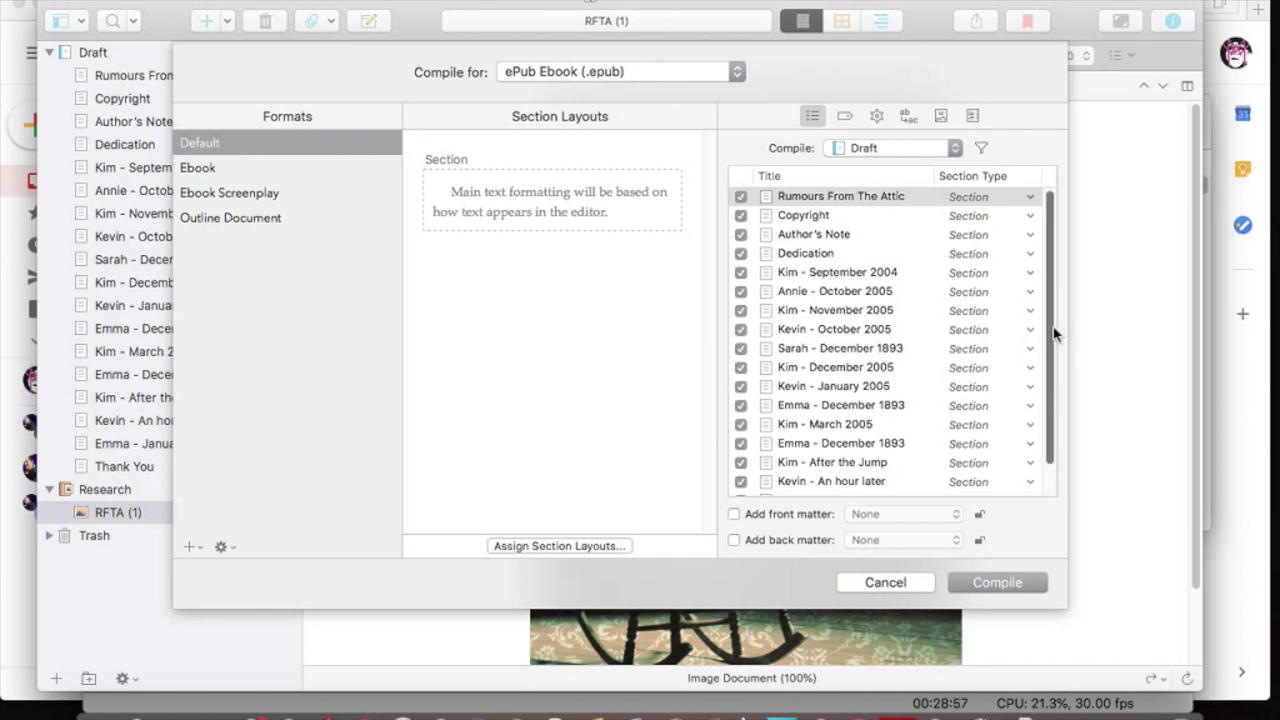
{"action": "scroll", "coordinate": [1054, 325], "scroll_direction": "down", "scroll_amount": 2}
{"action": "scroll", "coordinate": [1052, 400], "scroll_direction": "up", "scroll_amount": 2}
{"action": "left_click", "coordinate": [1029, 199]}
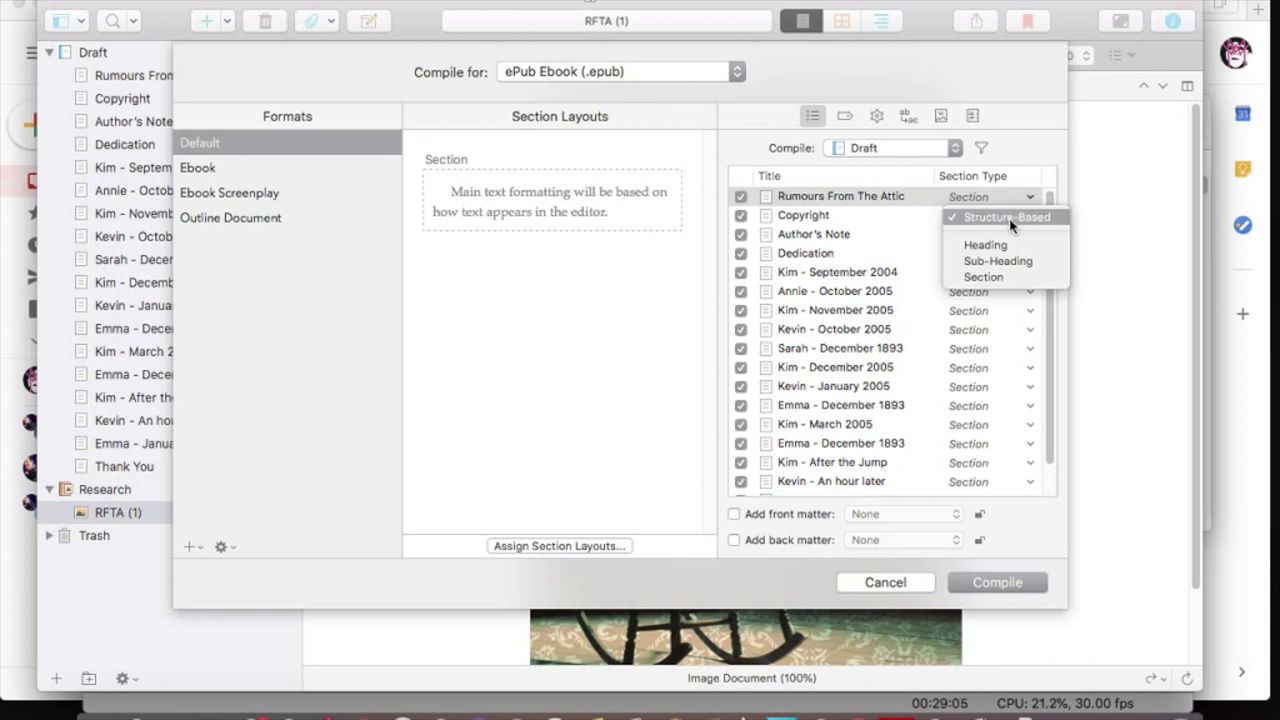
{"action": "left_click", "coordinate": [1012, 218]}
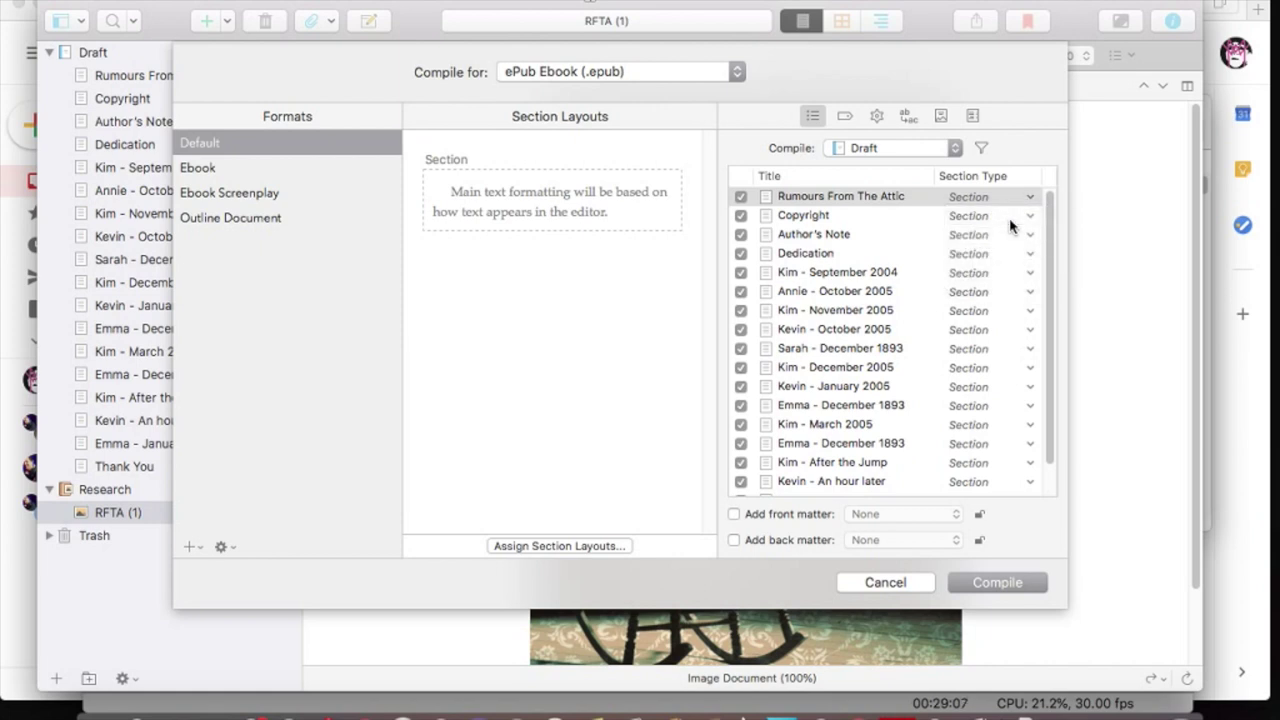
Set the section type of the Thank You document to Section in the compile list
{"action": "scroll", "coordinate": [1053, 335], "scroll_direction": "down", "scroll_amount": 2}
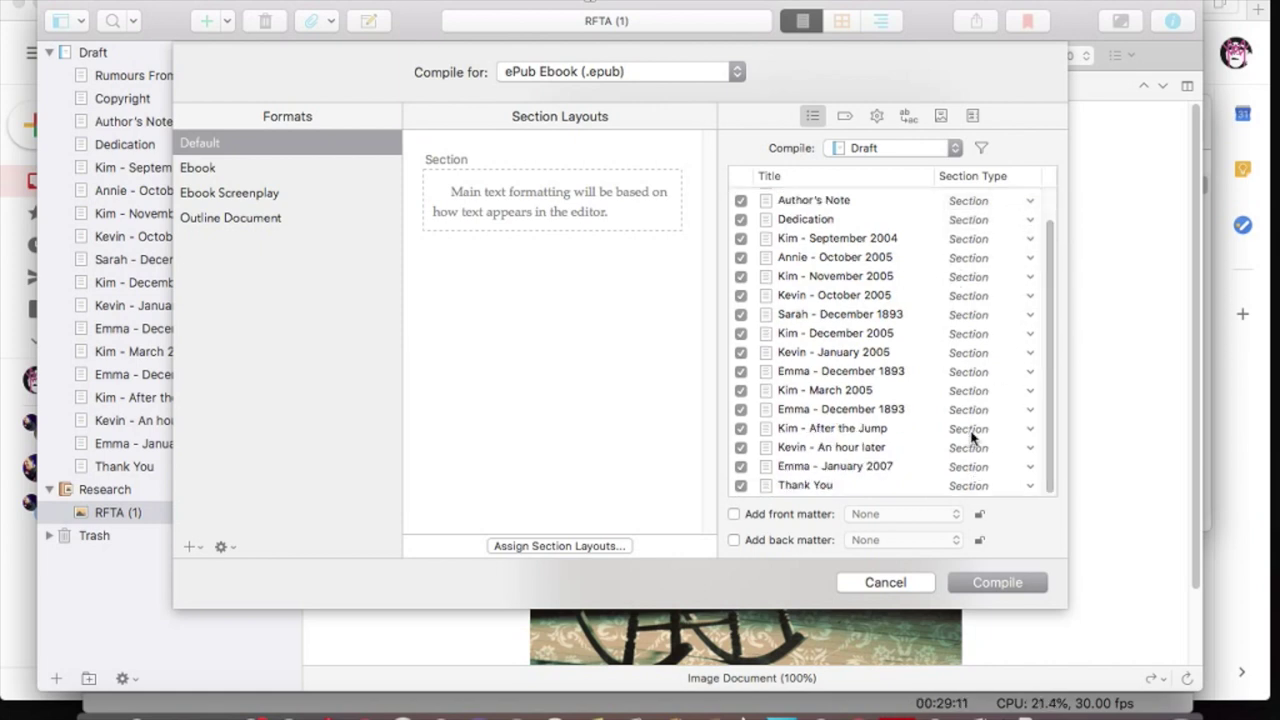
{"action": "left_click", "coordinate": [969, 486]}
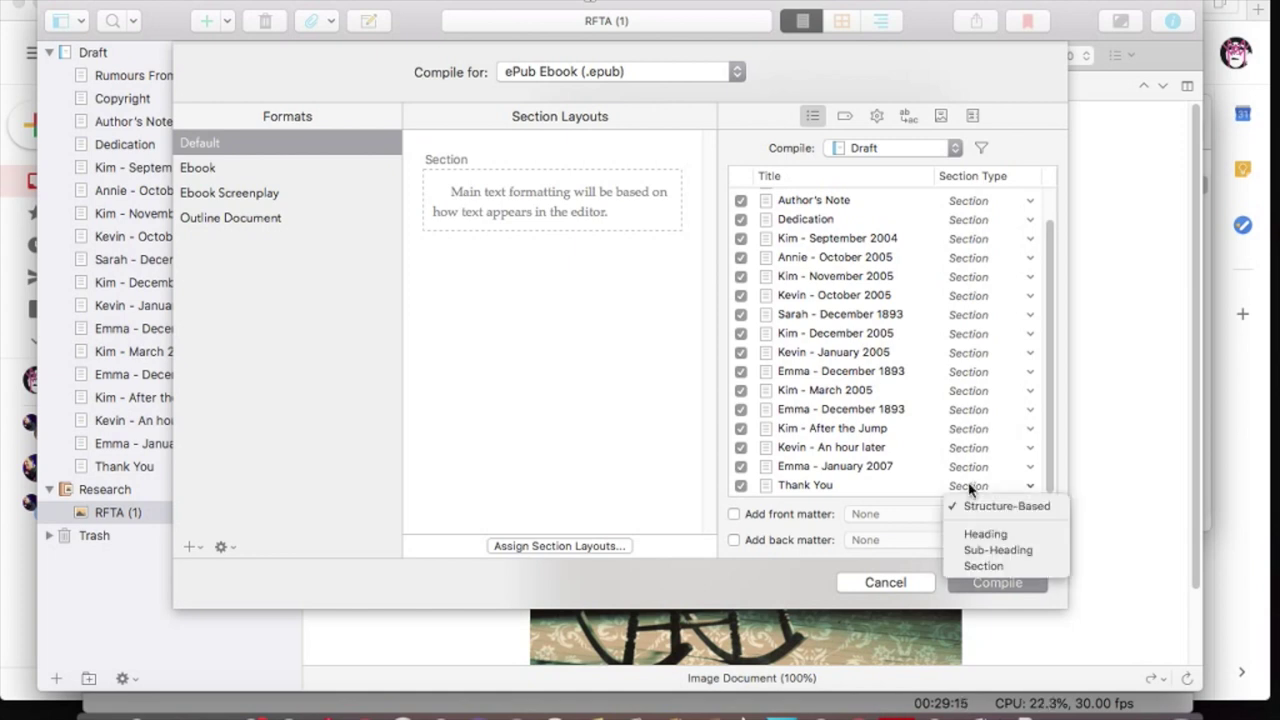
{"action": "left_click", "coordinate": [980, 568]}
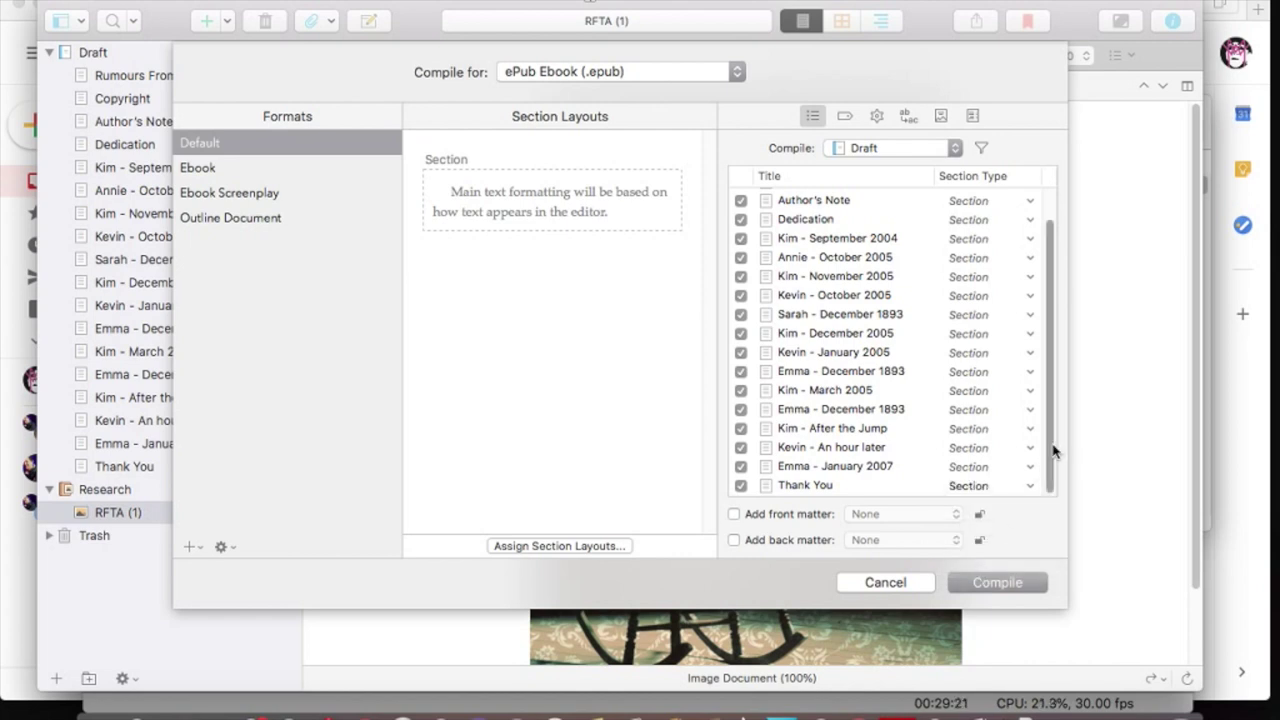
Set the section type to Section for Rumours From The Attic, Copyright, Author's Note and Dedication
{"action": "scroll", "coordinate": [1053, 452], "scroll_direction": "up", "scroll_amount": 2}
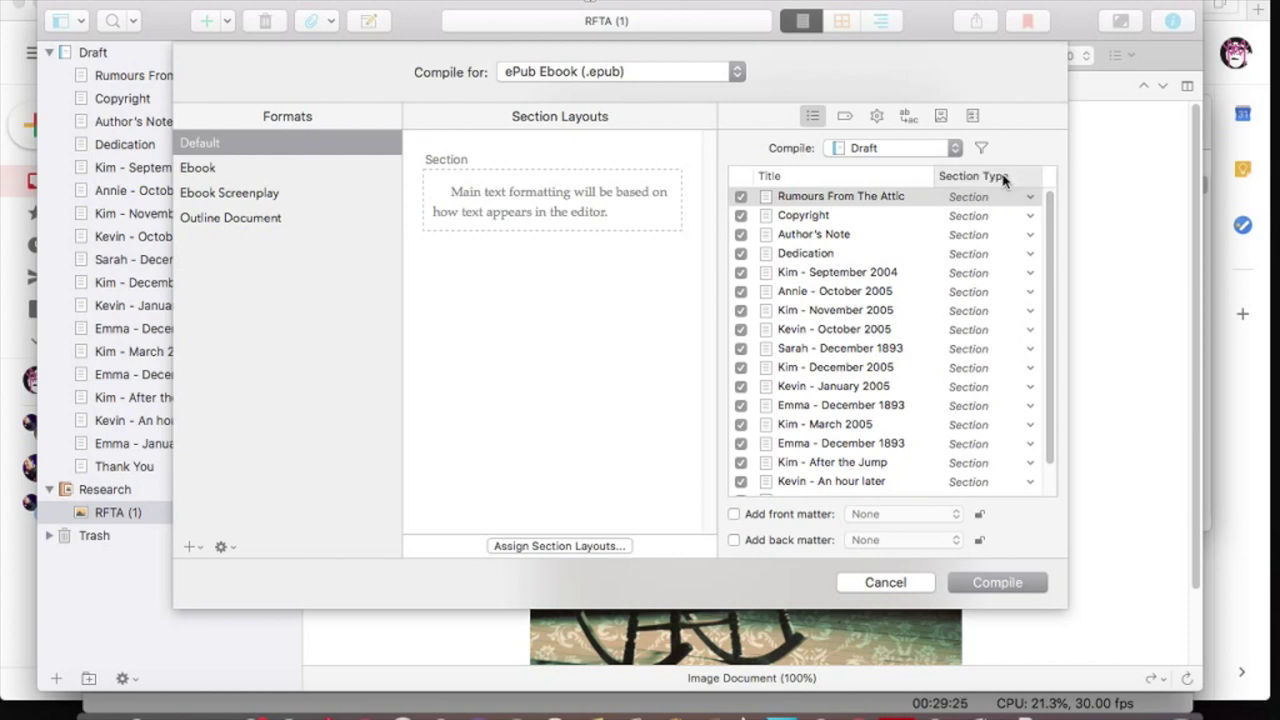
{"action": "left_click", "coordinate": [1030, 214]}
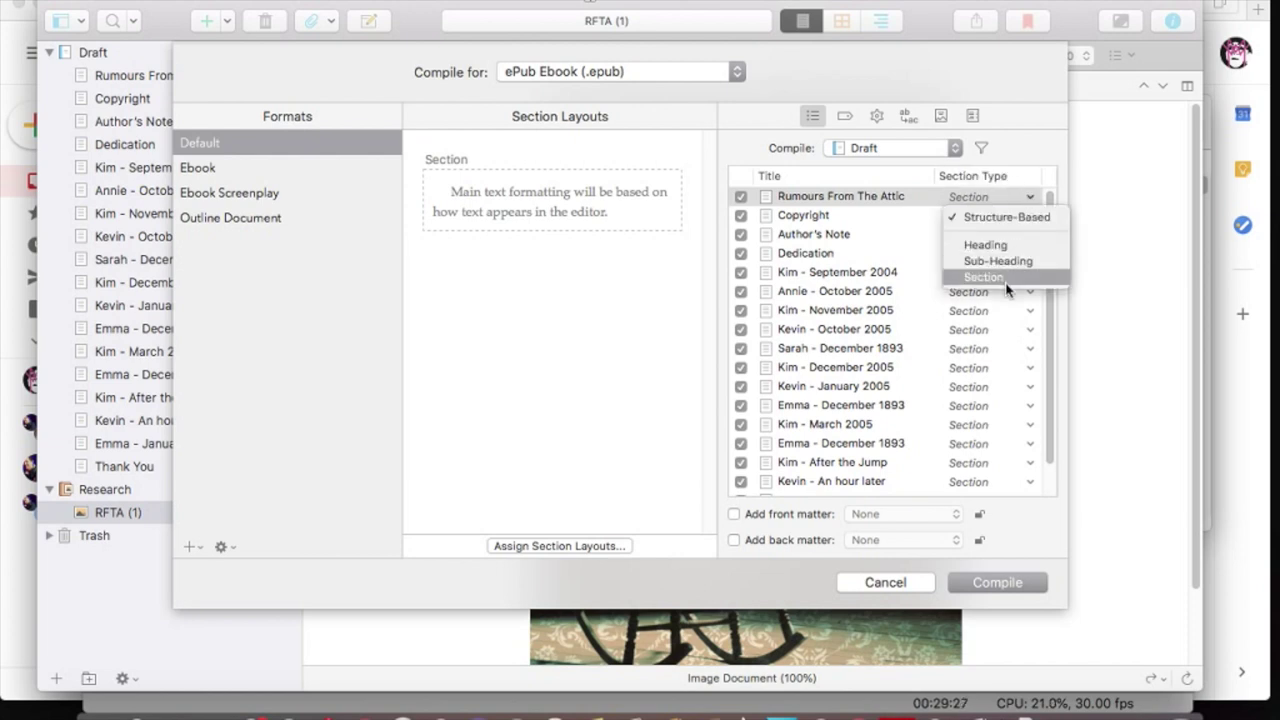
{"action": "left_click", "coordinate": [1008, 277]}
{"action": "left_click", "coordinate": [1030, 216]}
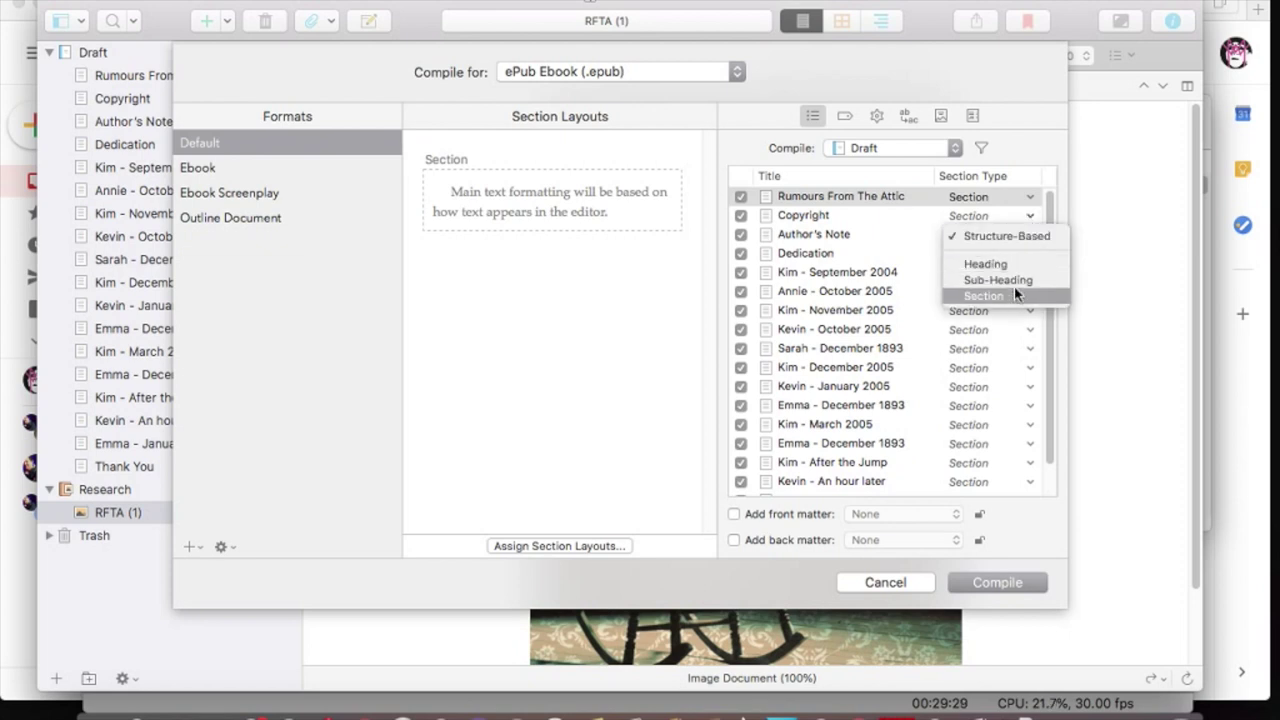
{"action": "left_click", "coordinate": [1016, 300]}
{"action": "left_click", "coordinate": [1030, 234]}
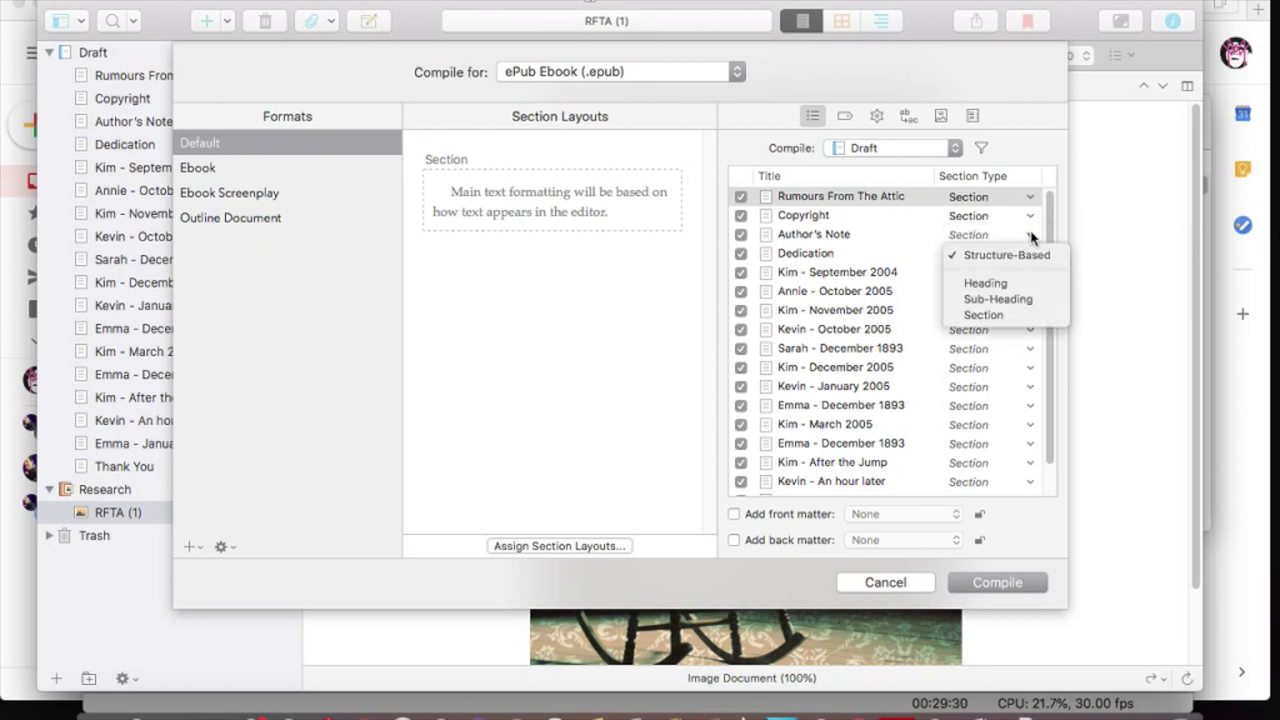
{"action": "left_click", "coordinate": [1020, 313]}
{"action": "left_click", "coordinate": [1030, 253]}
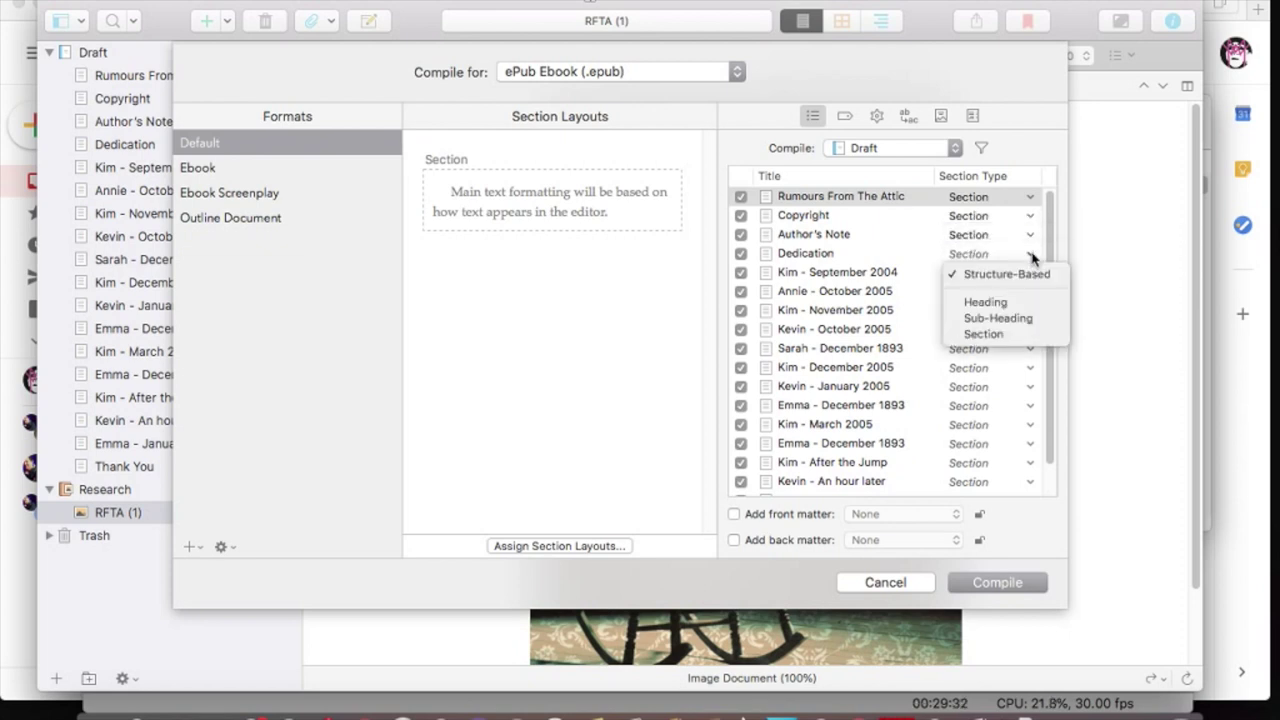
{"action": "left_click", "coordinate": [1022, 340]}
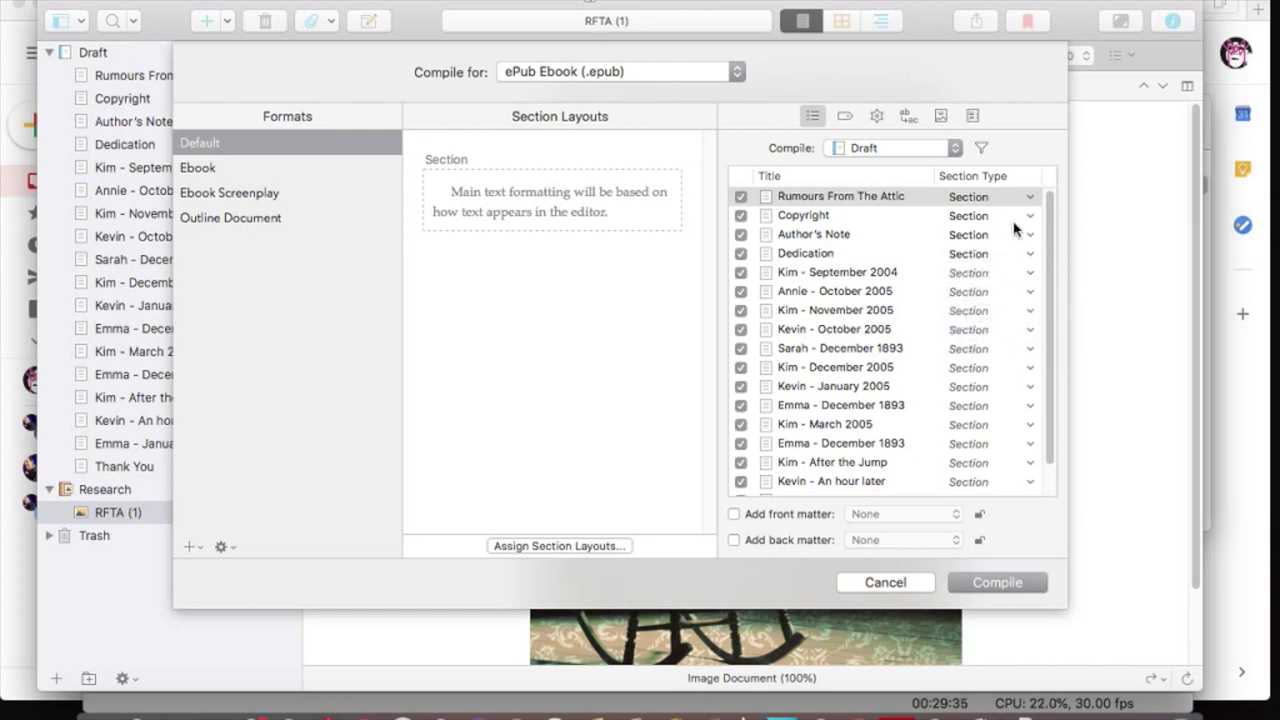
{"action": "left_click", "coordinate": [1011, 178], "text": "alt"}
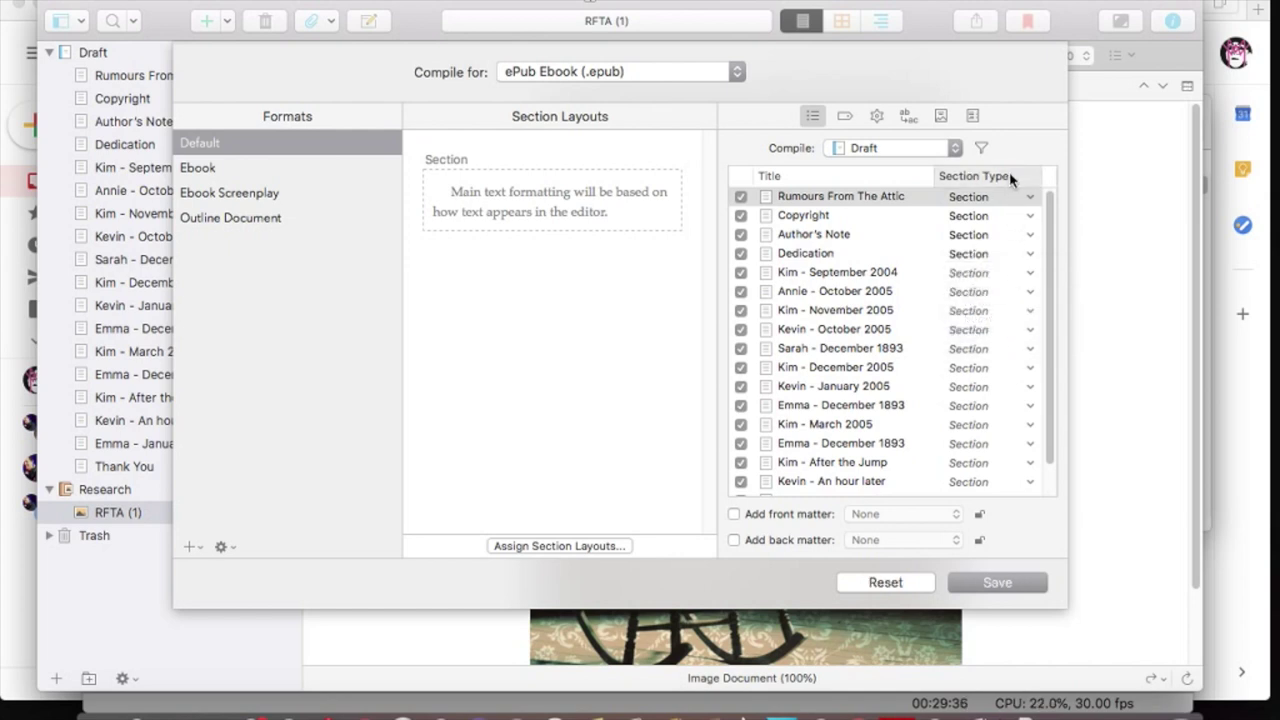
Set the section type to Section for Kim - September 2004, Annie - October 2005, Kim - November 2005 and Kevin - October 2005
{"action": "left_click", "coordinate": [1031, 273]}
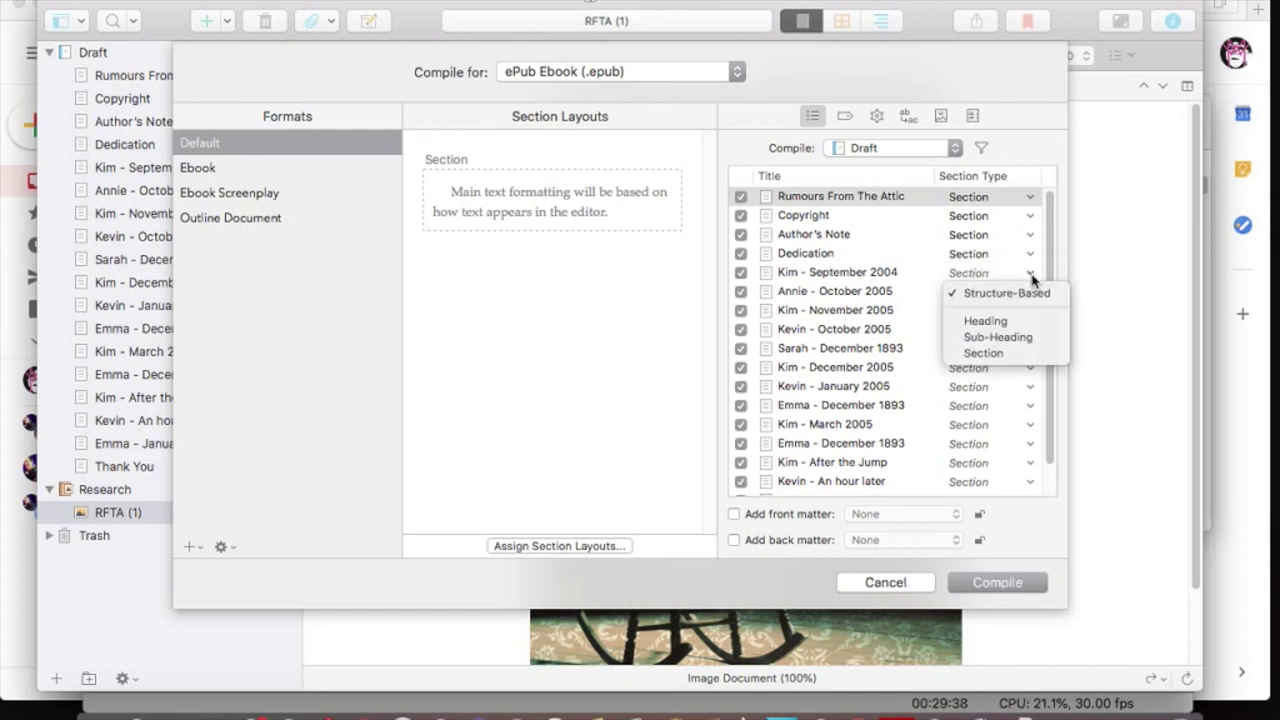
{"action": "left_click", "coordinate": [1022, 353]}
{"action": "left_click", "coordinate": [1031, 292]}
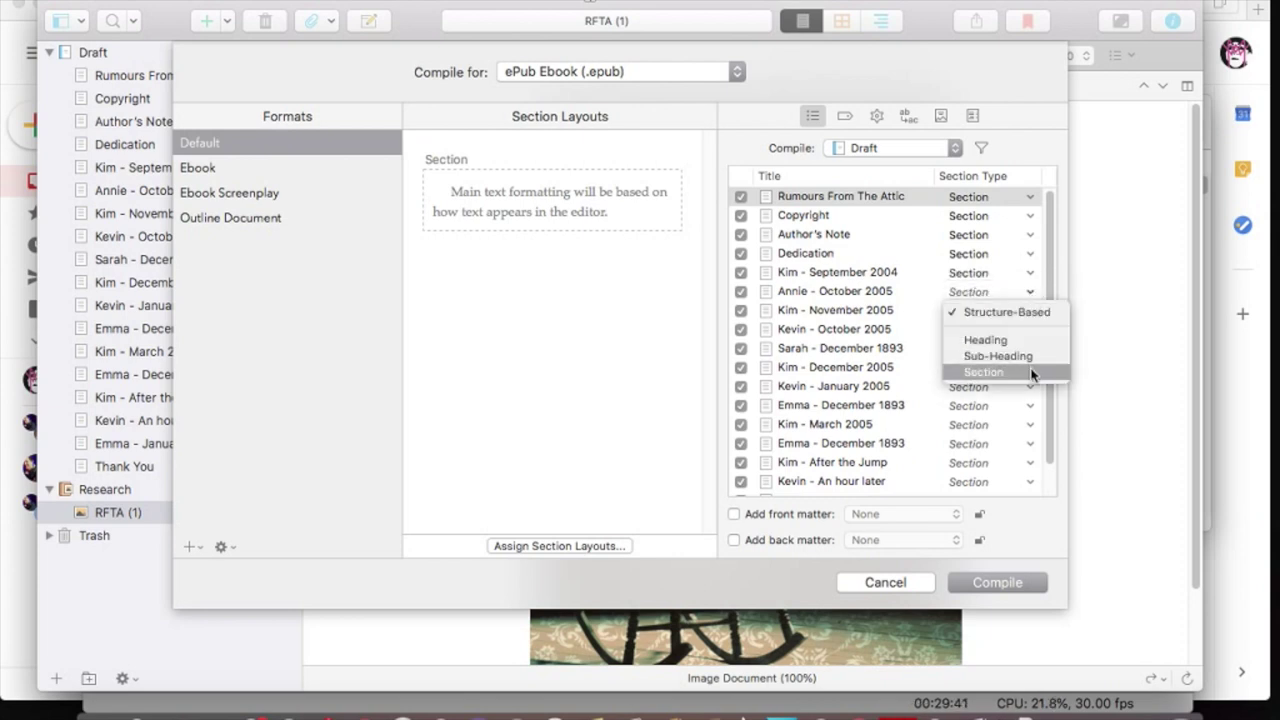
{"action": "left_click", "coordinate": [1033, 374]}
{"action": "left_click", "coordinate": [1031, 311]}
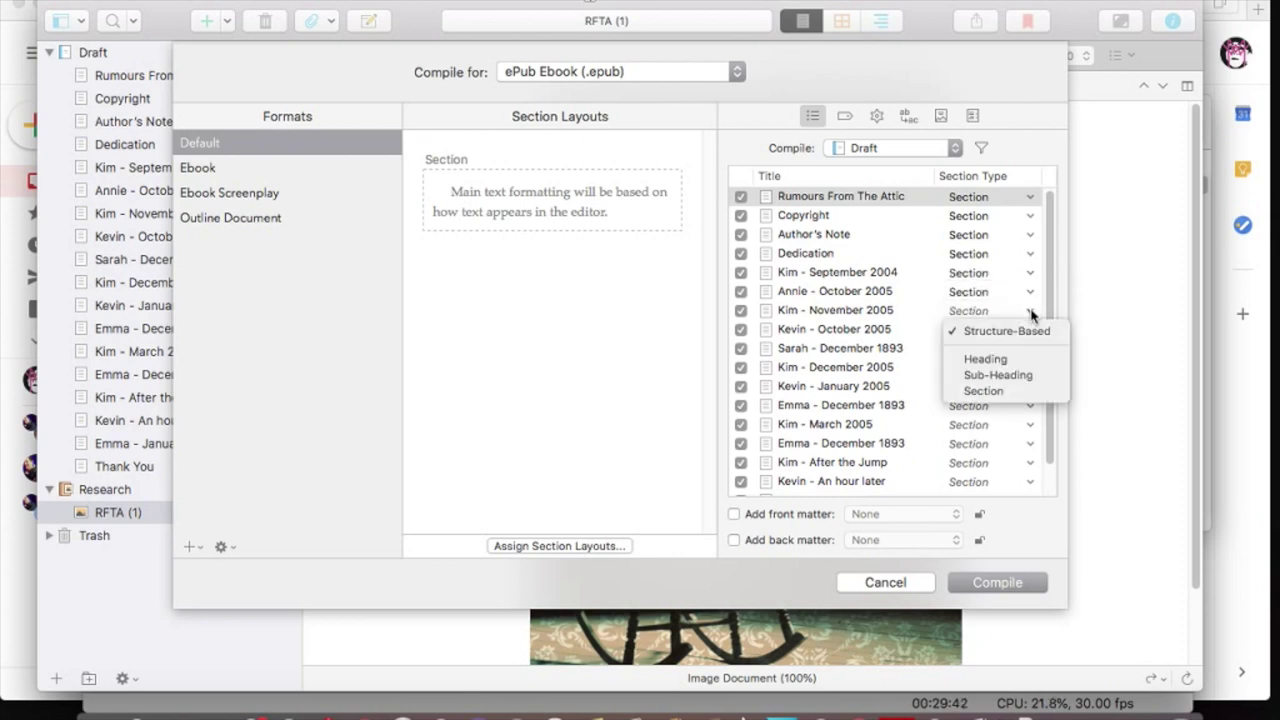
{"action": "left_click", "coordinate": [1022, 391]}
{"action": "left_click", "coordinate": [1031, 330]}
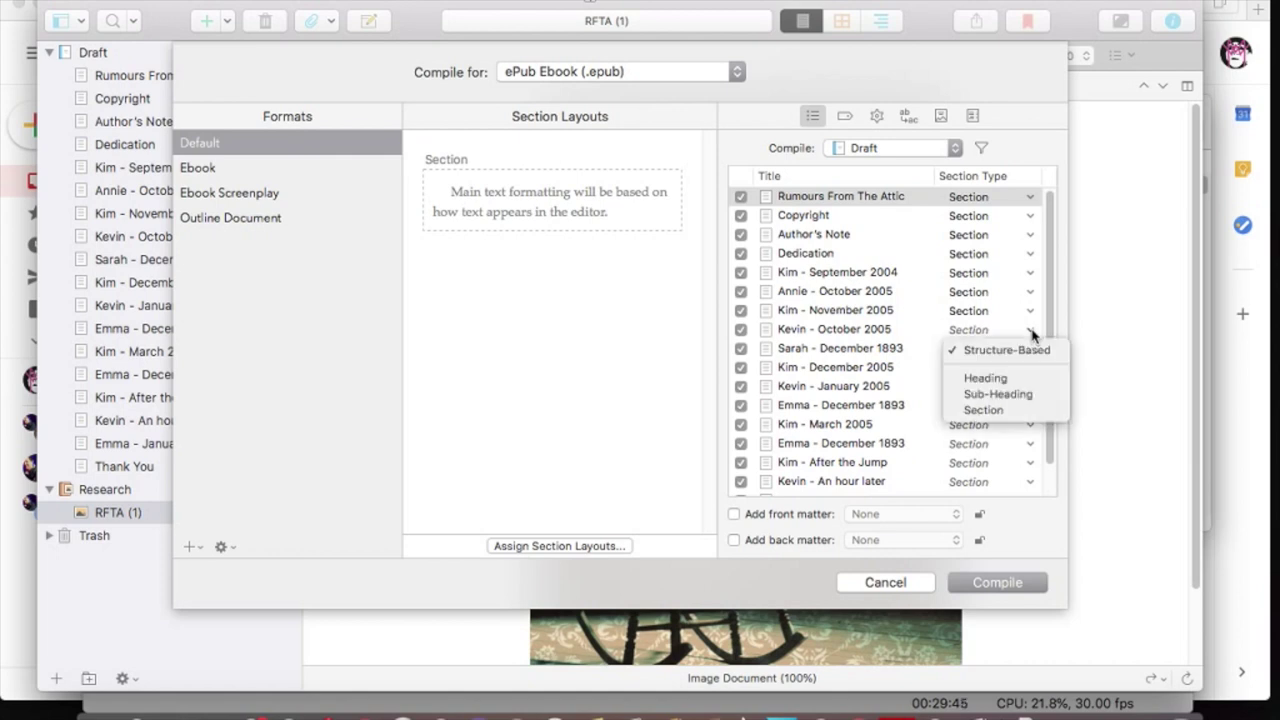
{"action": "left_click", "coordinate": [1022, 410]}
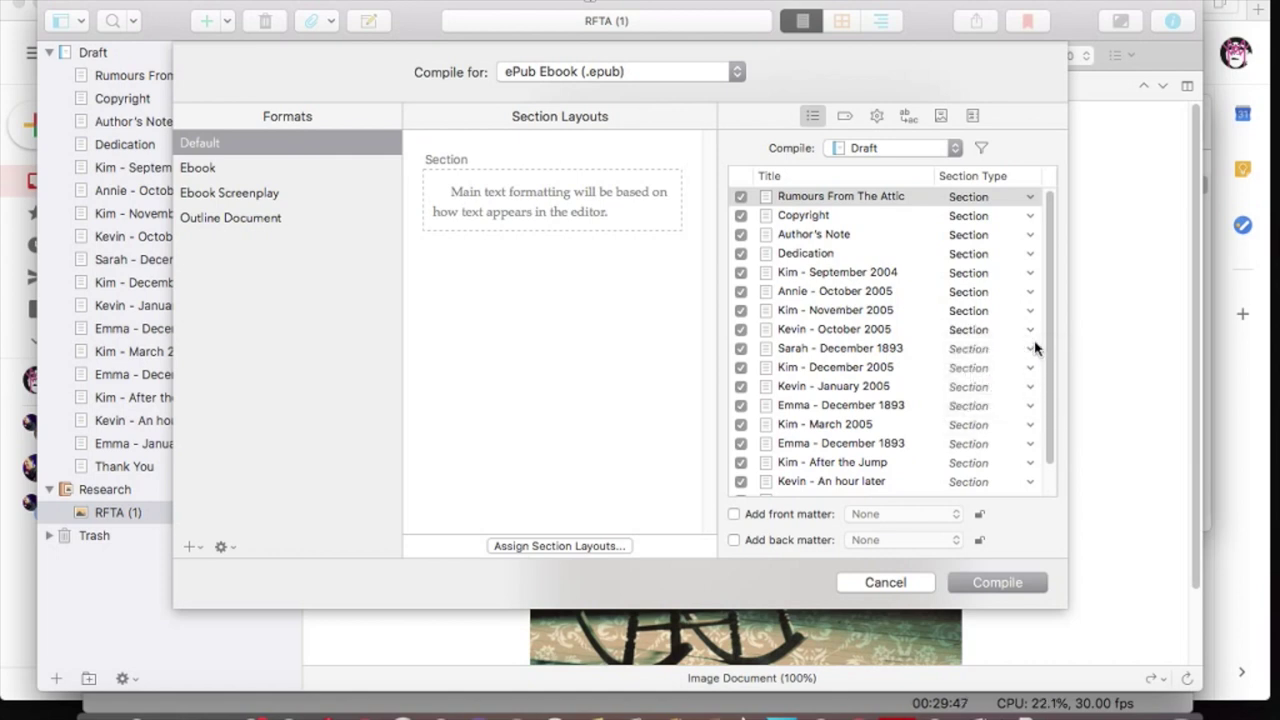
Set the section type to Section for Sarah - December 1893, Kim - December 2005, Kevin - January 2005 and the first Emma - December 1893
{"action": "left_click", "coordinate": [1034, 348]}
{"action": "left_click", "coordinate": [1025, 428]}
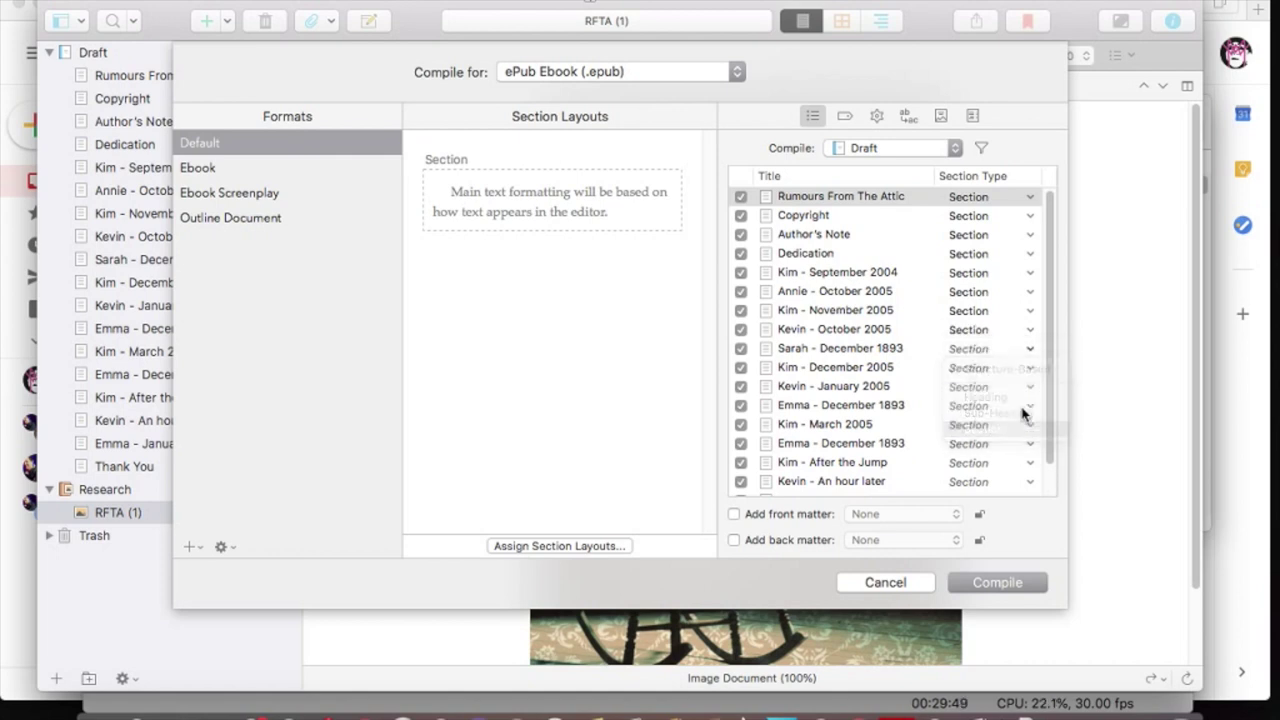
{"action": "left_click", "coordinate": [1030, 368]}
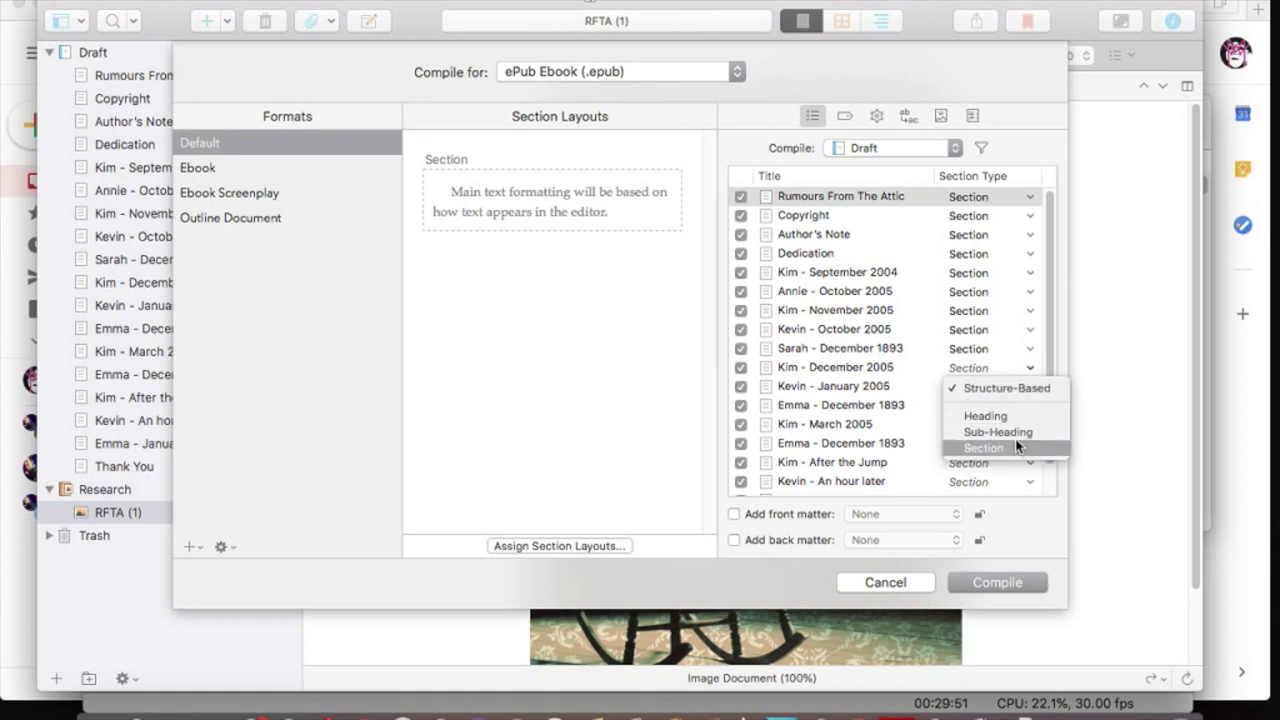
{"action": "left_click", "coordinate": [1017, 446]}
{"action": "left_click", "coordinate": [1032, 387]}
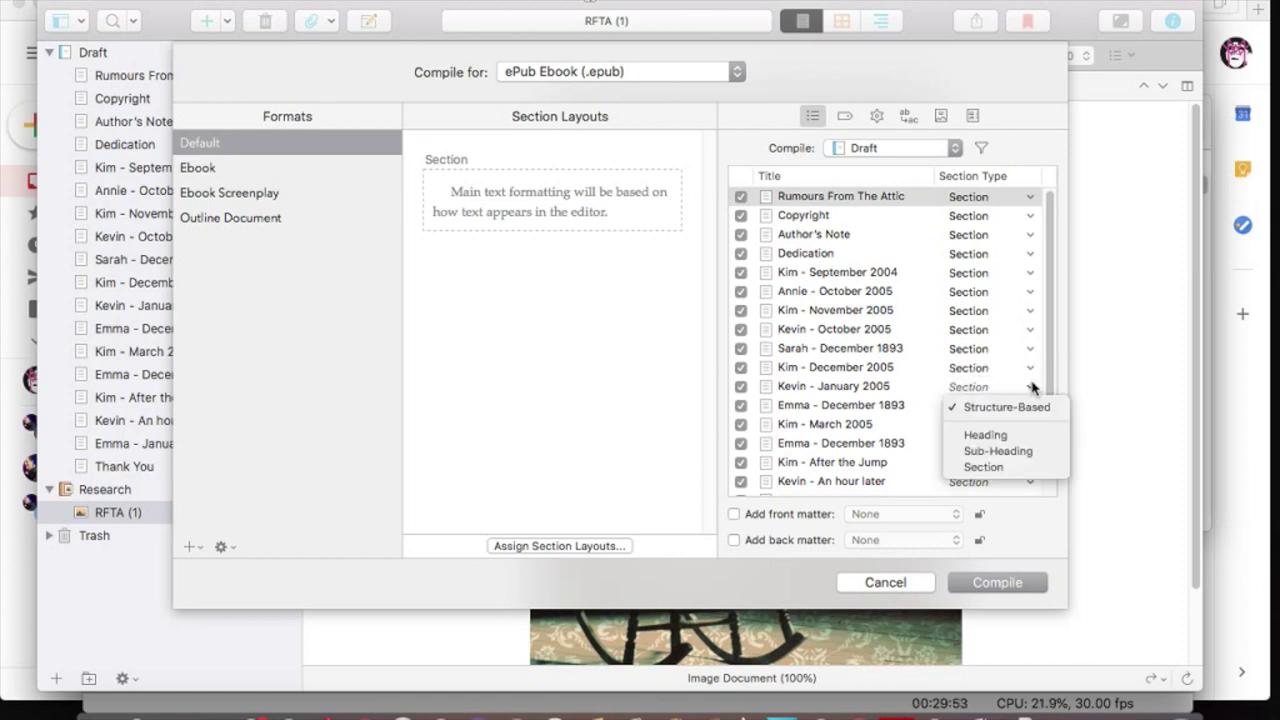
{"action": "left_click", "coordinate": [984, 466]}
{"action": "left_click", "coordinate": [1032, 406]}
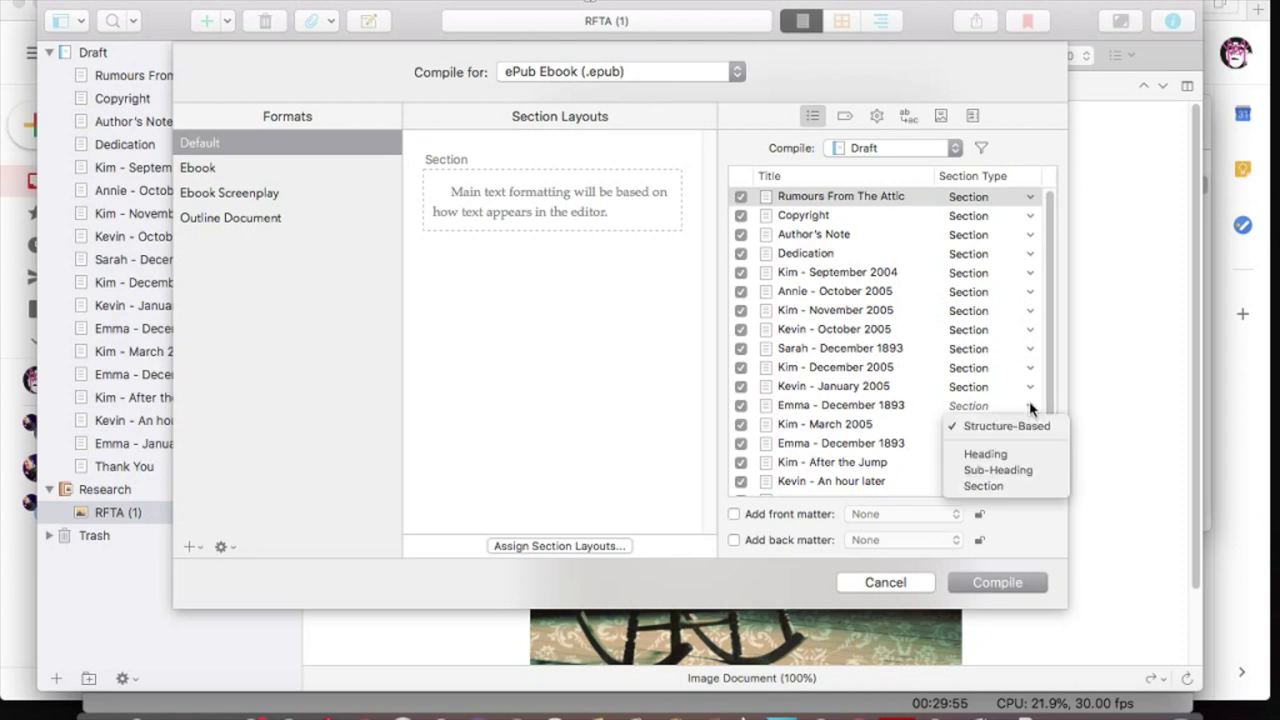
{"action": "left_click", "coordinate": [983, 486]}
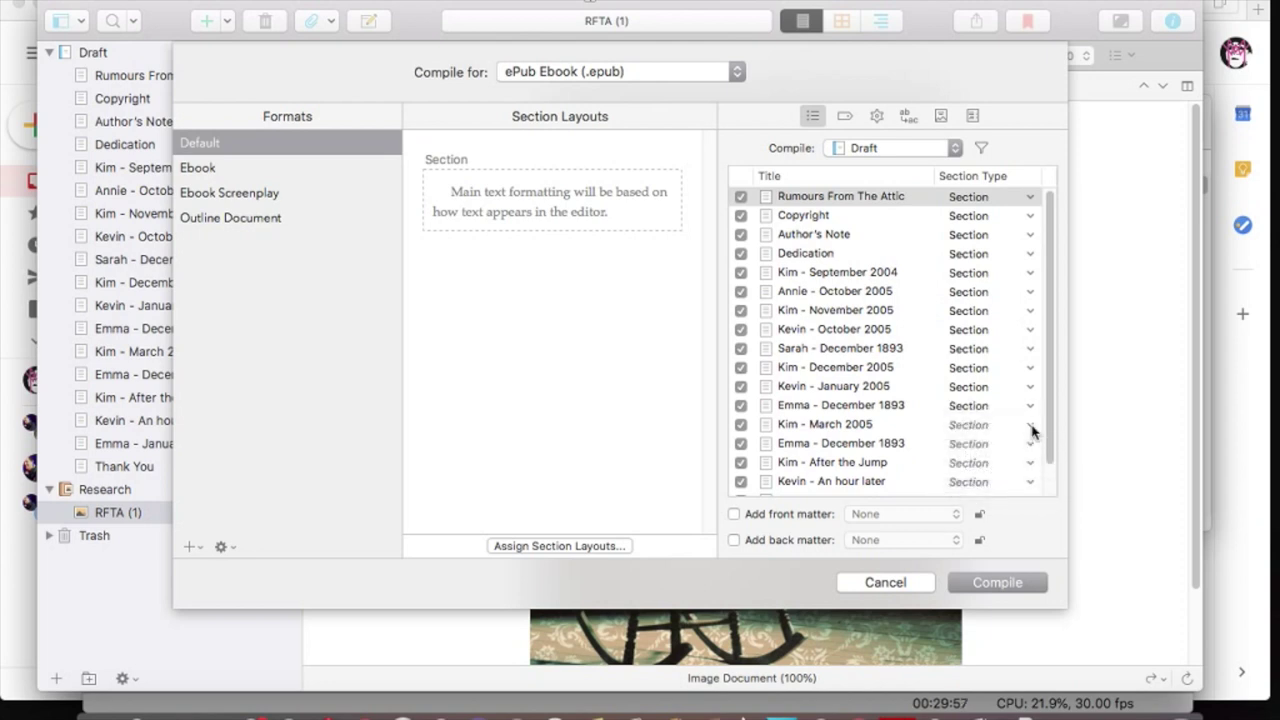
Set the section type to Section for Kim - March 2005, the second Emma - December 1893 and Kim - After the Jump
{"action": "left_click", "coordinate": [1032, 426]}
{"action": "left_click", "coordinate": [1024, 505]}
{"action": "left_click", "coordinate": [1030, 462]}
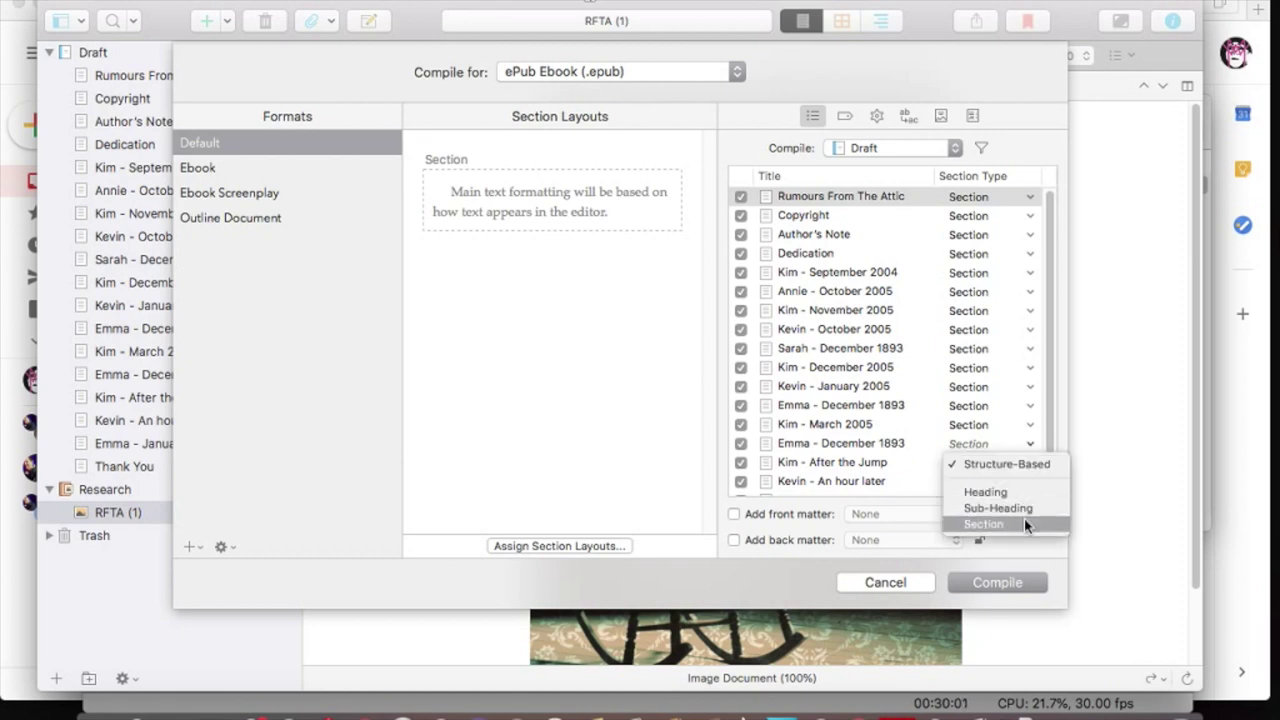
{"action": "left_click", "coordinate": [1024, 517]}
{"action": "left_click", "coordinate": [1030, 462]}
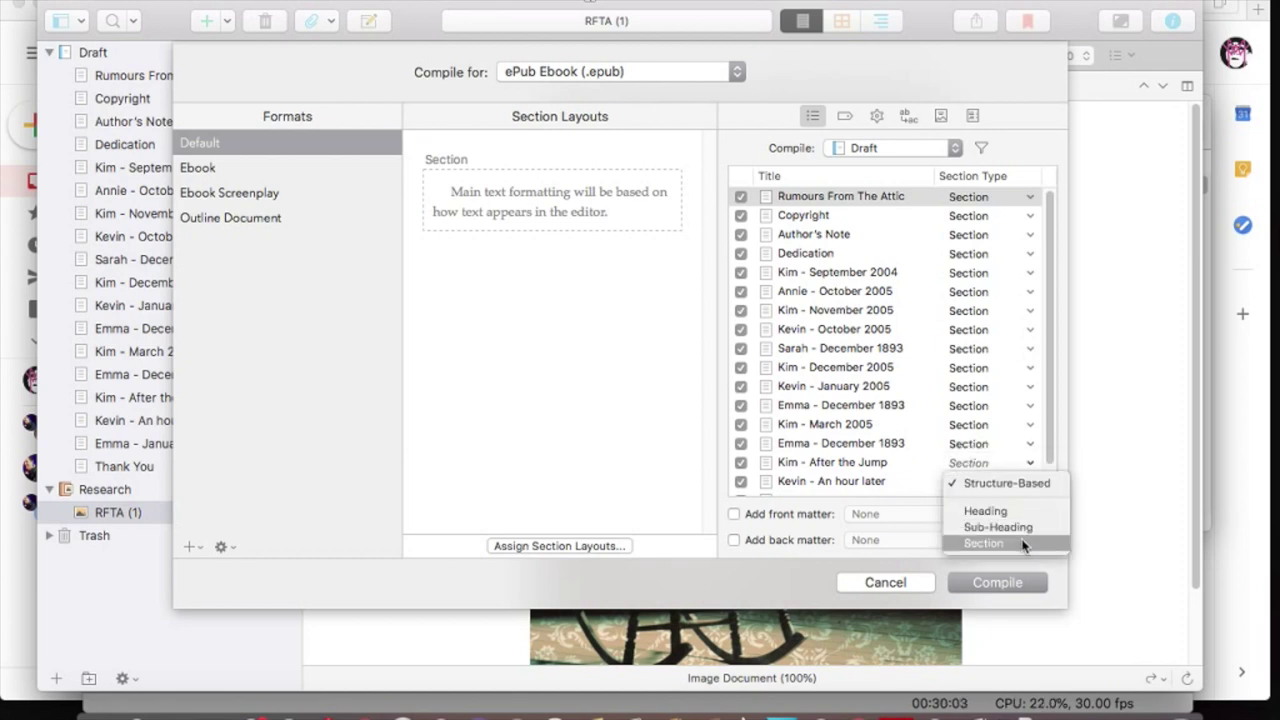
{"action": "left_click", "coordinate": [1024, 543]}
Set the section type to Section for Kevin - An hour later and Emma - January 2007
{"action": "left_click", "coordinate": [1030, 481]}
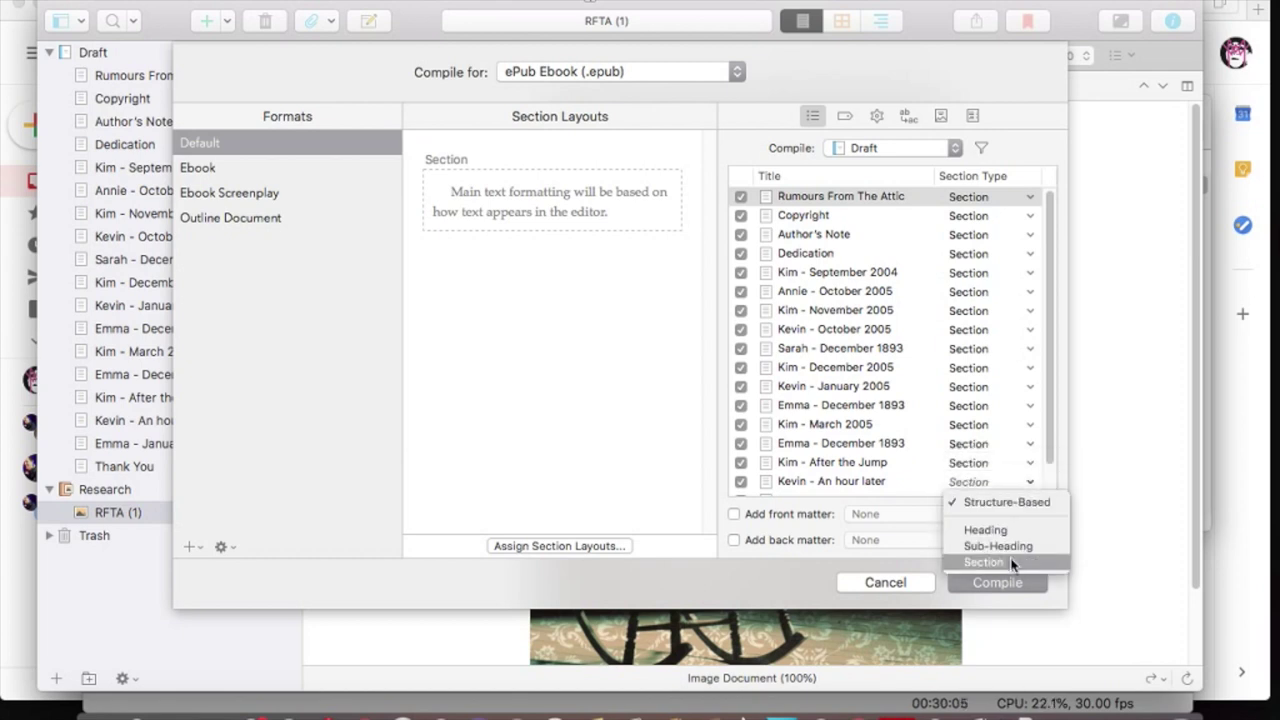
{"action": "left_click", "coordinate": [1012, 563]}
{"action": "scroll", "coordinate": [1048, 480], "scroll_direction": "down", "scroll_amount": 2}
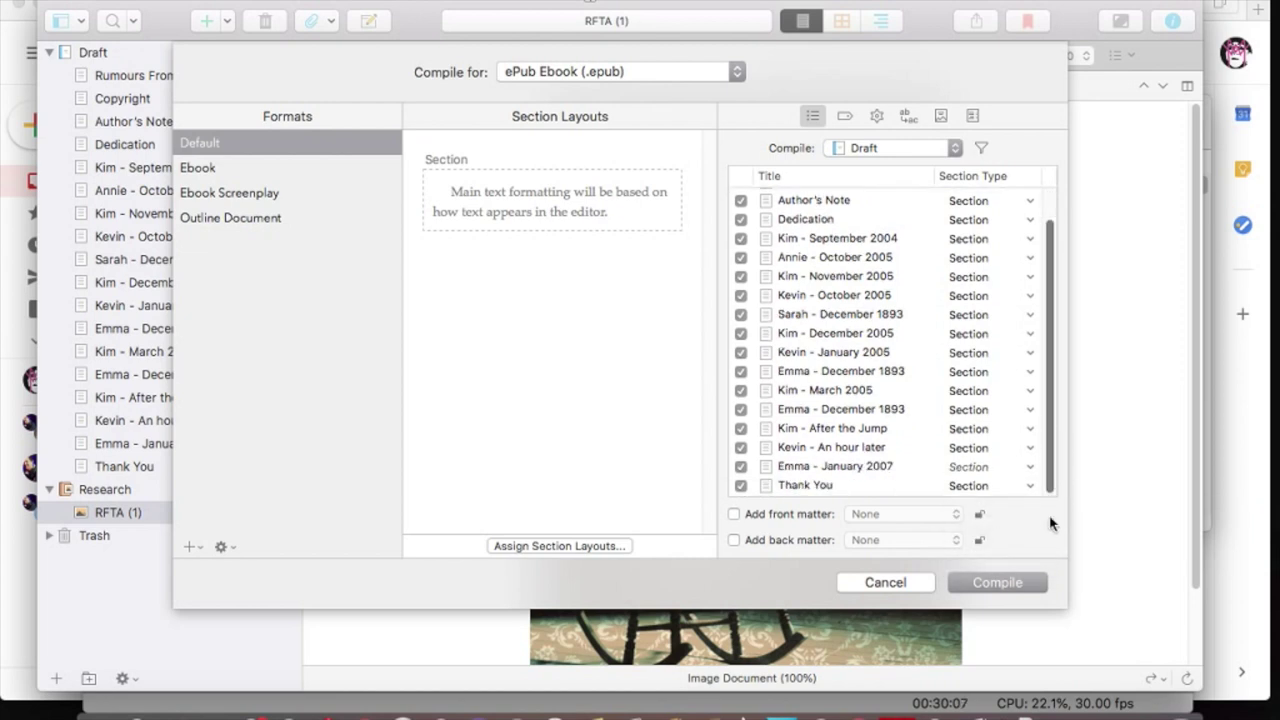
{"action": "left_click", "coordinate": [1030, 466]}
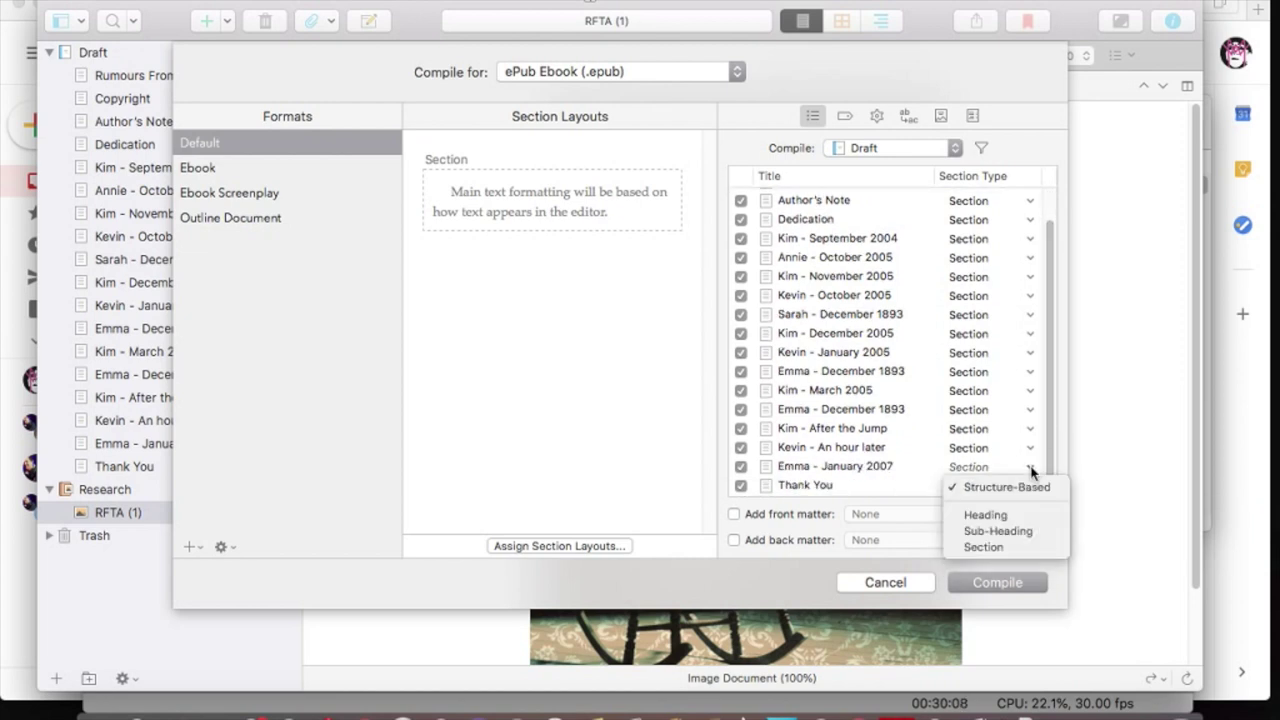
{"action": "left_click", "coordinate": [1024, 548]}
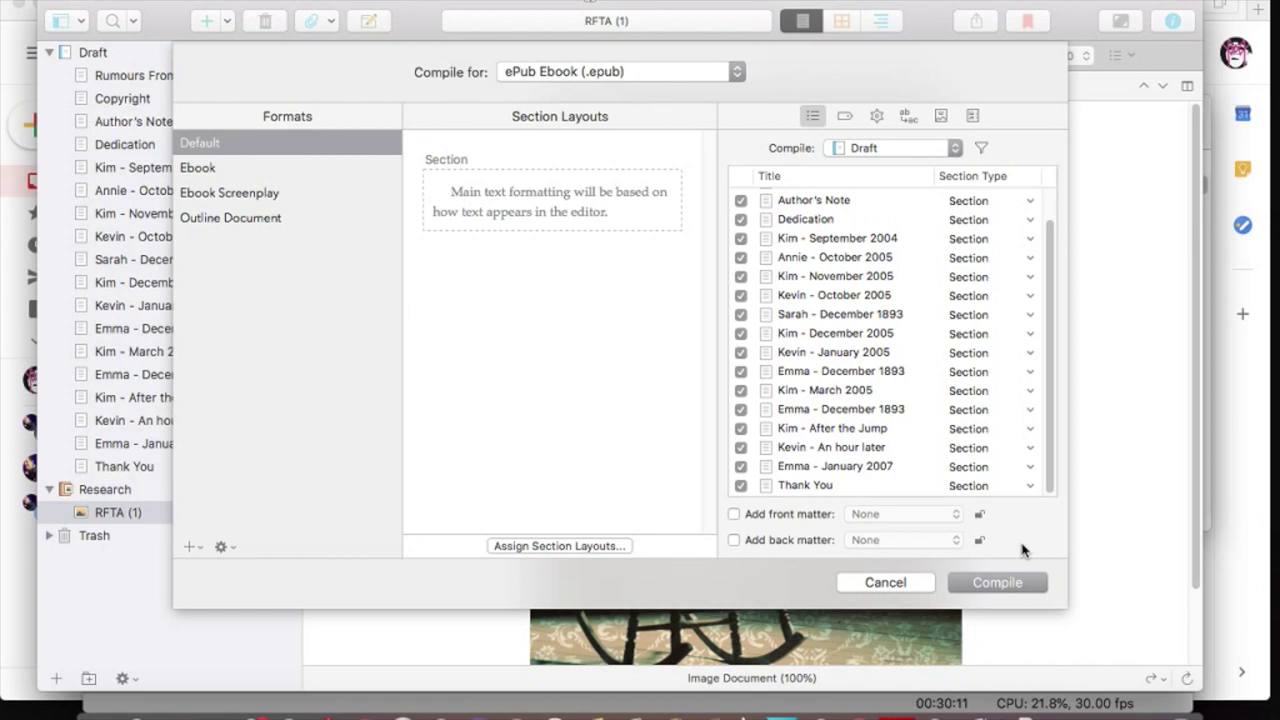
Keep Draft as the content to compile and replace the Authors metadata entry with the book author's name
{"action": "left_click", "coordinate": [952, 149]}
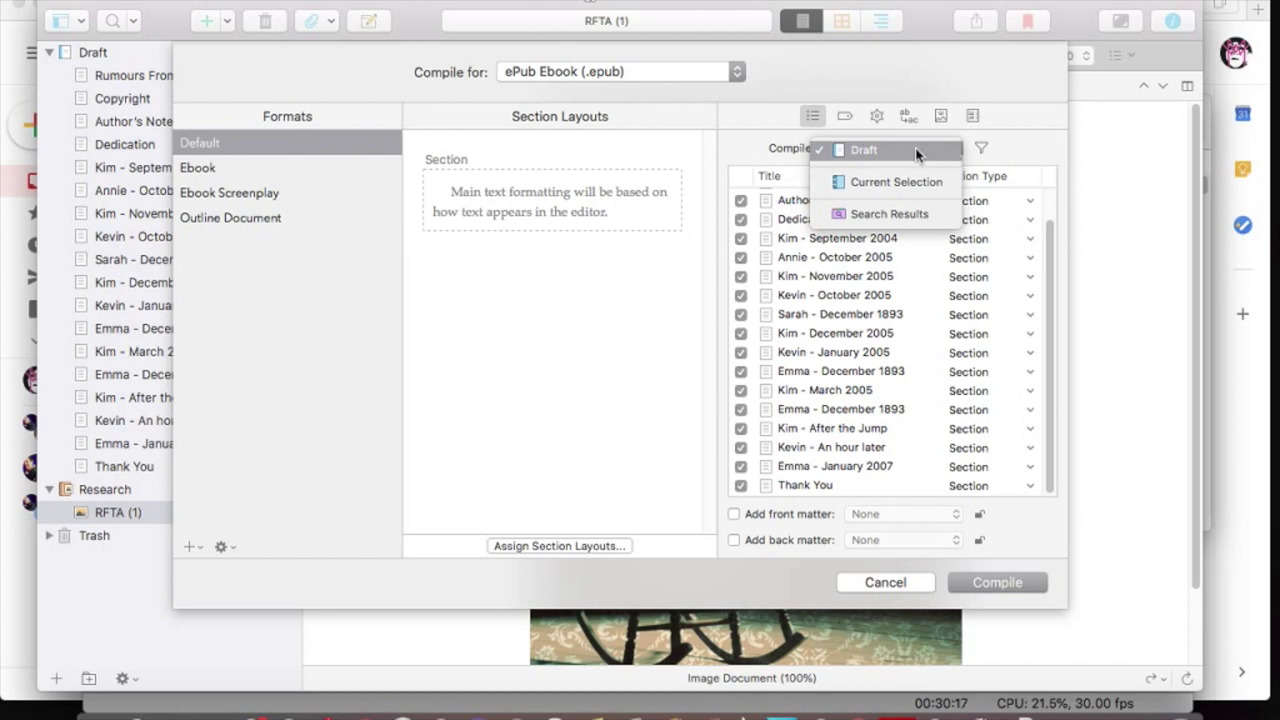
{"action": "left_click", "coordinate": [918, 151]}
{"action": "left_click", "coordinate": [844, 116]}
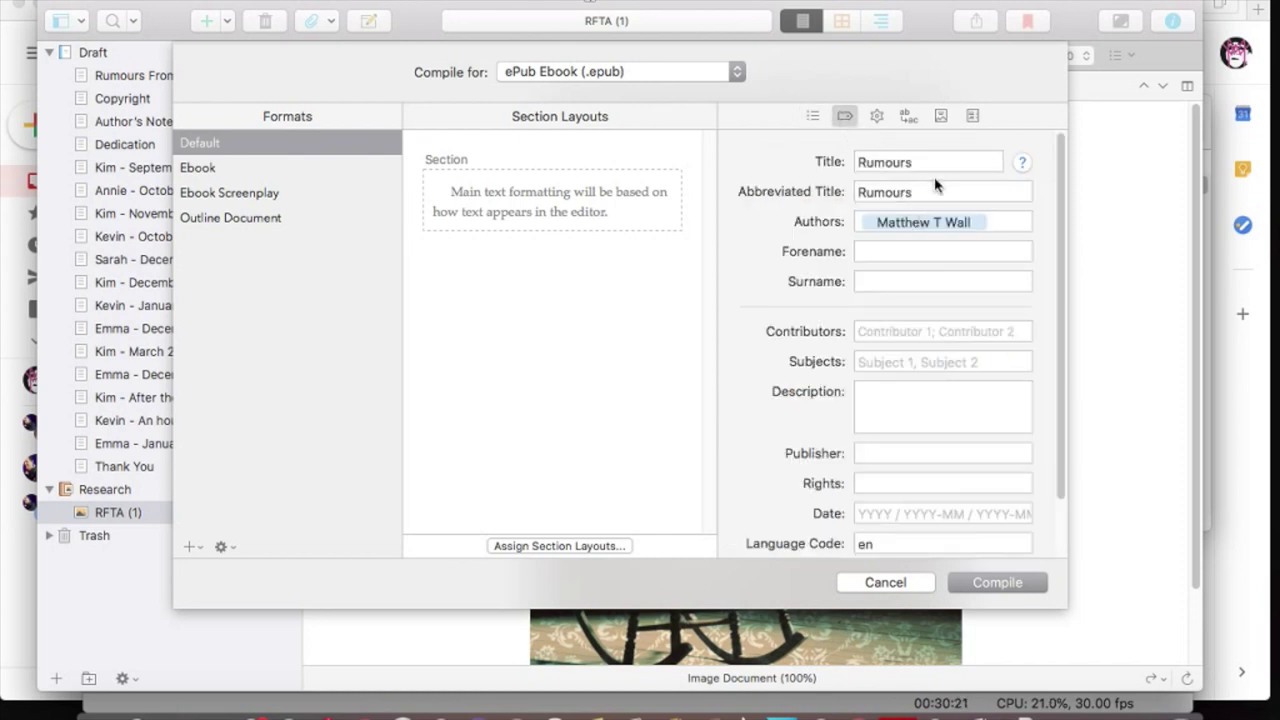
{"action": "left_click", "coordinate": [988, 224]}
{"action": "key", "text": "BackSpace"}
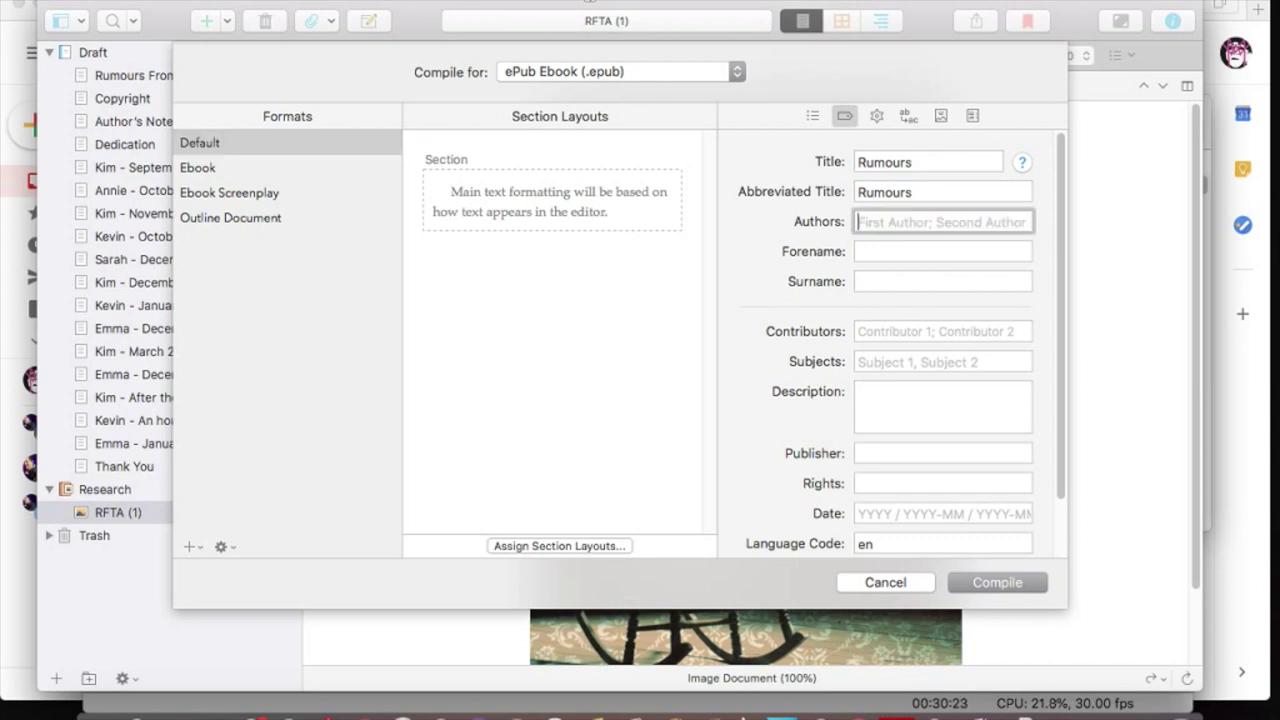
{"action": "type", "text": "B. "}
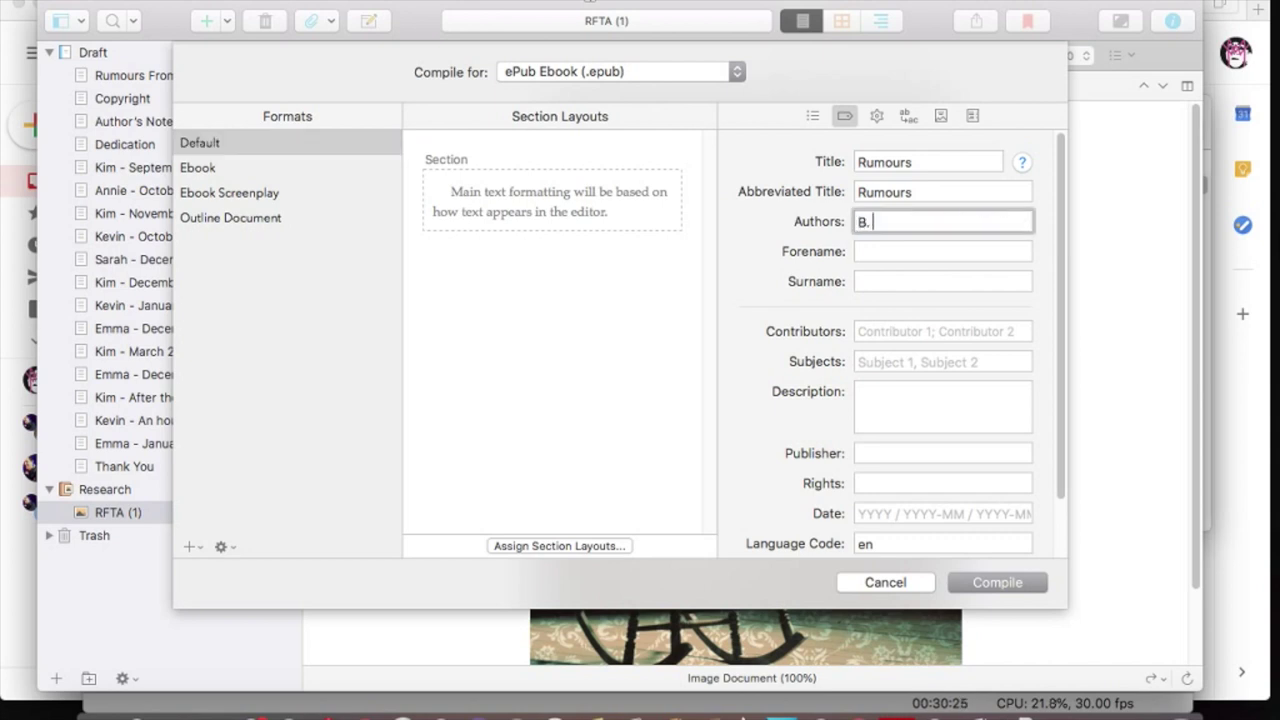
{"action": "type", "text": "L. Koller"}
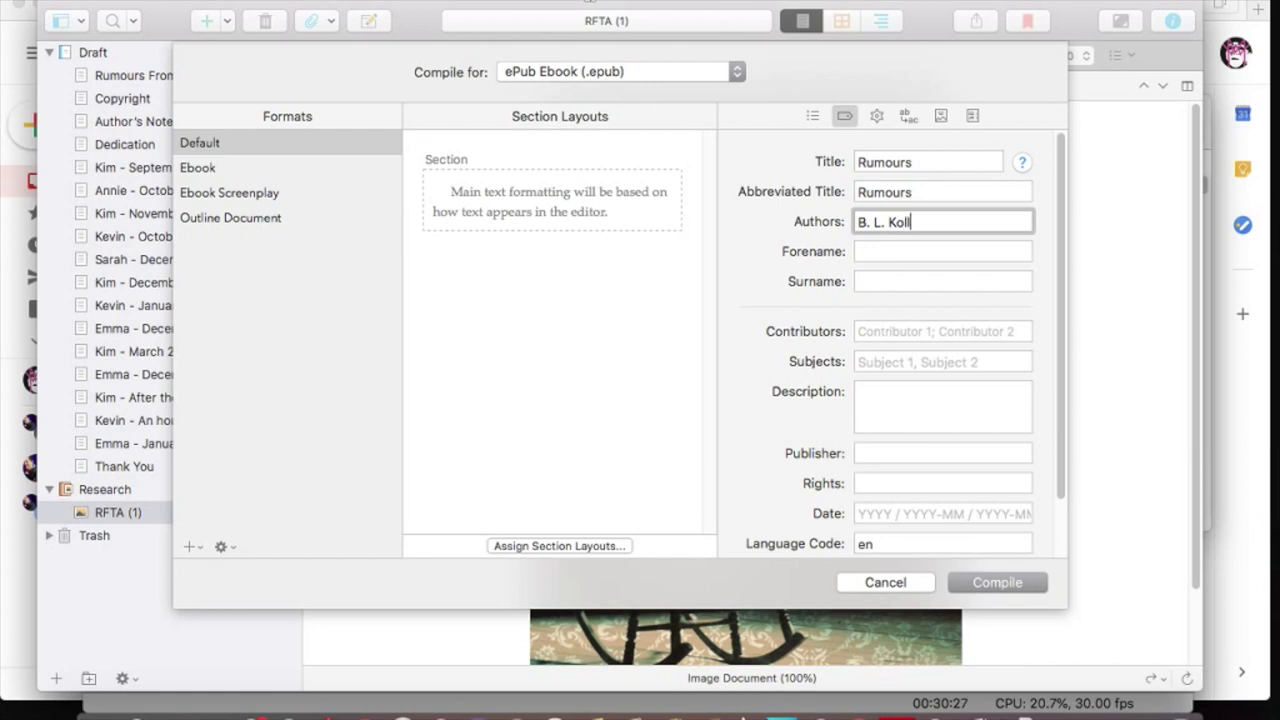
Set the metadata title to Rumours From the Attic and clear the abbreviated title
{"action": "left_click", "coordinate": [936, 160]}
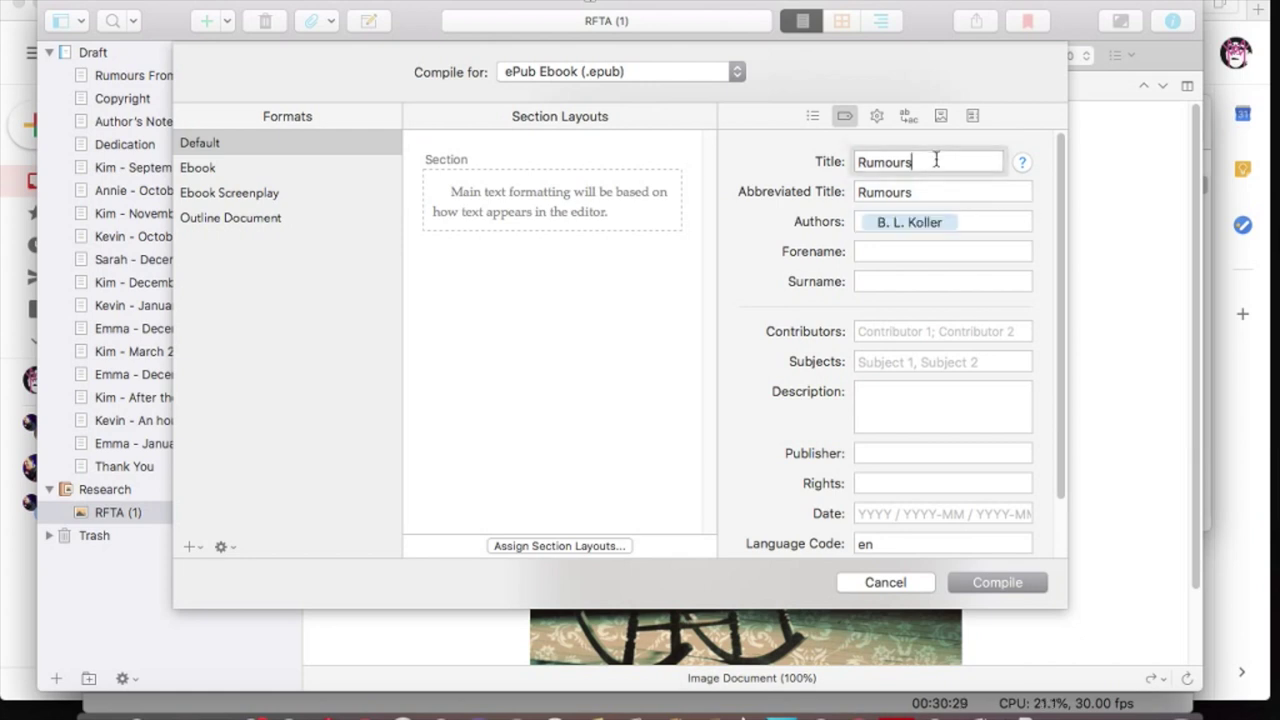
{"action": "type", "text": "From the Attic"}
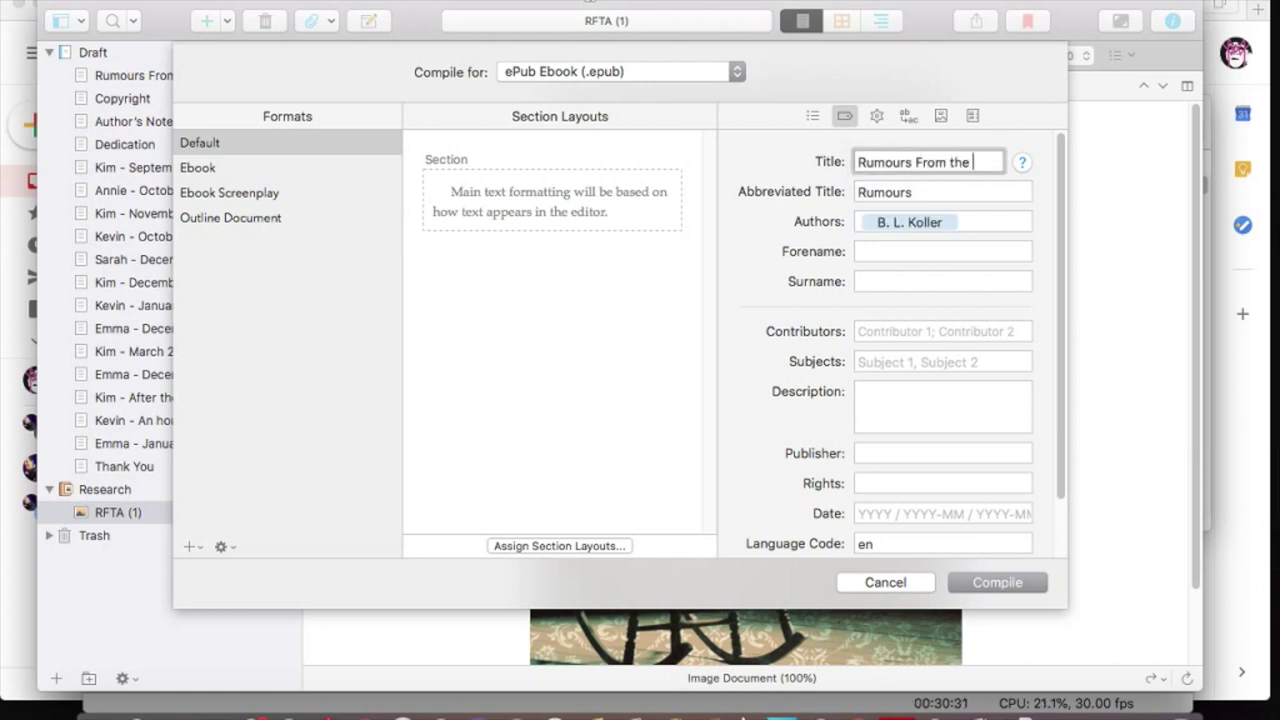
{"action": "left_click", "coordinate": [936, 191]}
{"action": "key", "text": "BackSpace"}
{"action": "key", "text": "BackSpace"}
{"action": "key", "text": "BackSpace"}
{"action": "key", "text": "BackSpace"}
{"action": "key", "text": "BackSpace"}
{"action": "key", "text": "BackSpace"}
{"action": "key", "text": "BackSpace"}
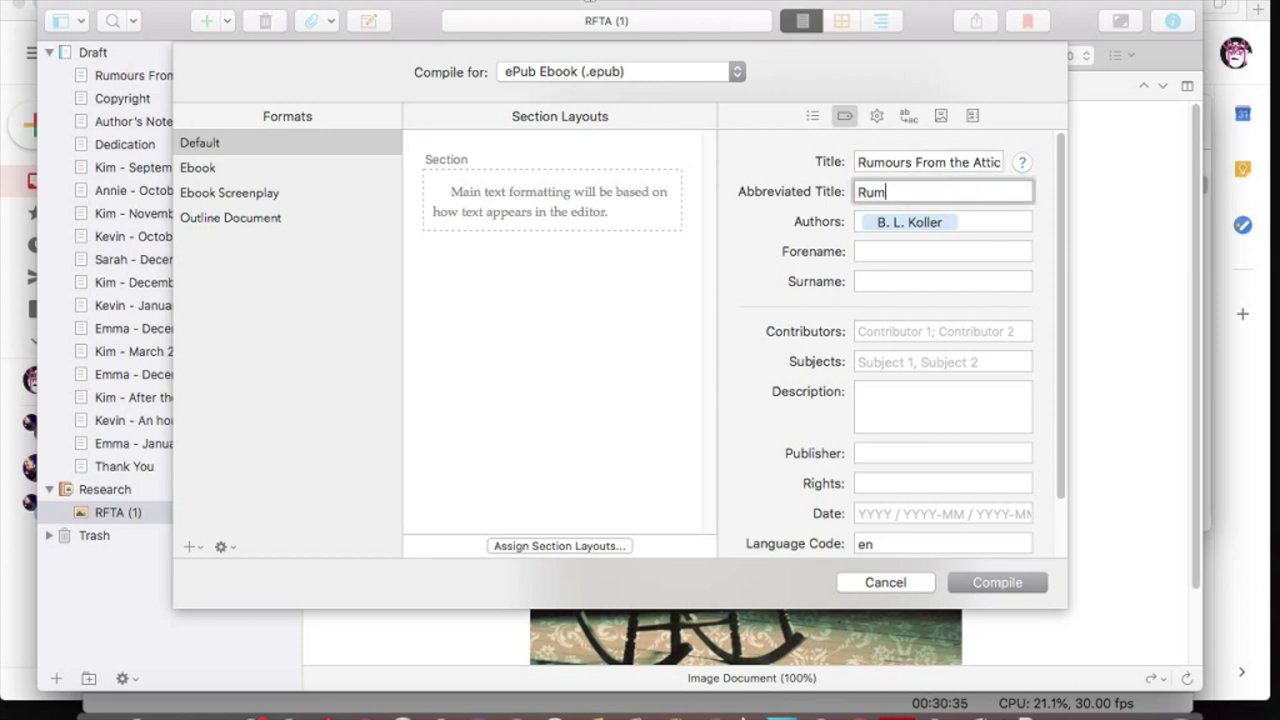
Set the metadata date to 2019 and check the remaining metadata fields
{"action": "left_click", "coordinate": [884, 513]}
{"action": "type", "text": "2019"}
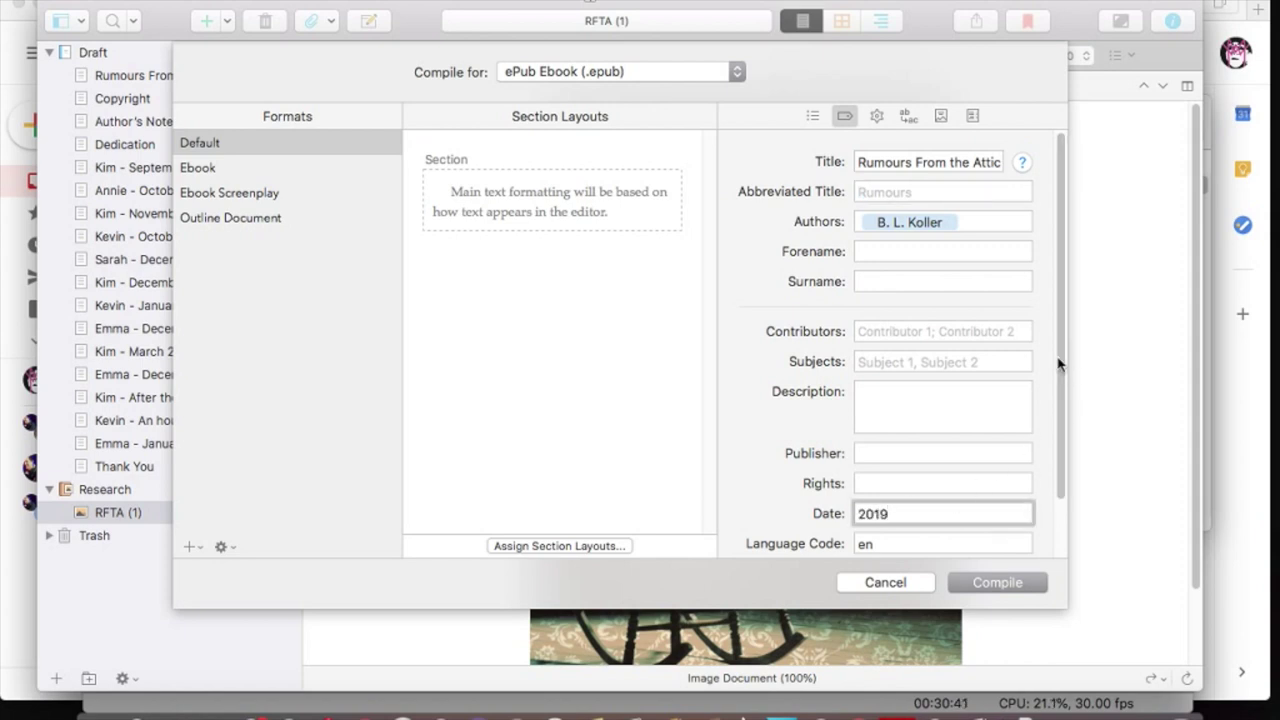
{"action": "scroll", "coordinate": [1062, 492], "scroll_direction": "down", "scroll_amount": 3}
{"action": "scroll", "coordinate": [1062, 492], "scroll_direction": "up", "scroll_amount": 3}
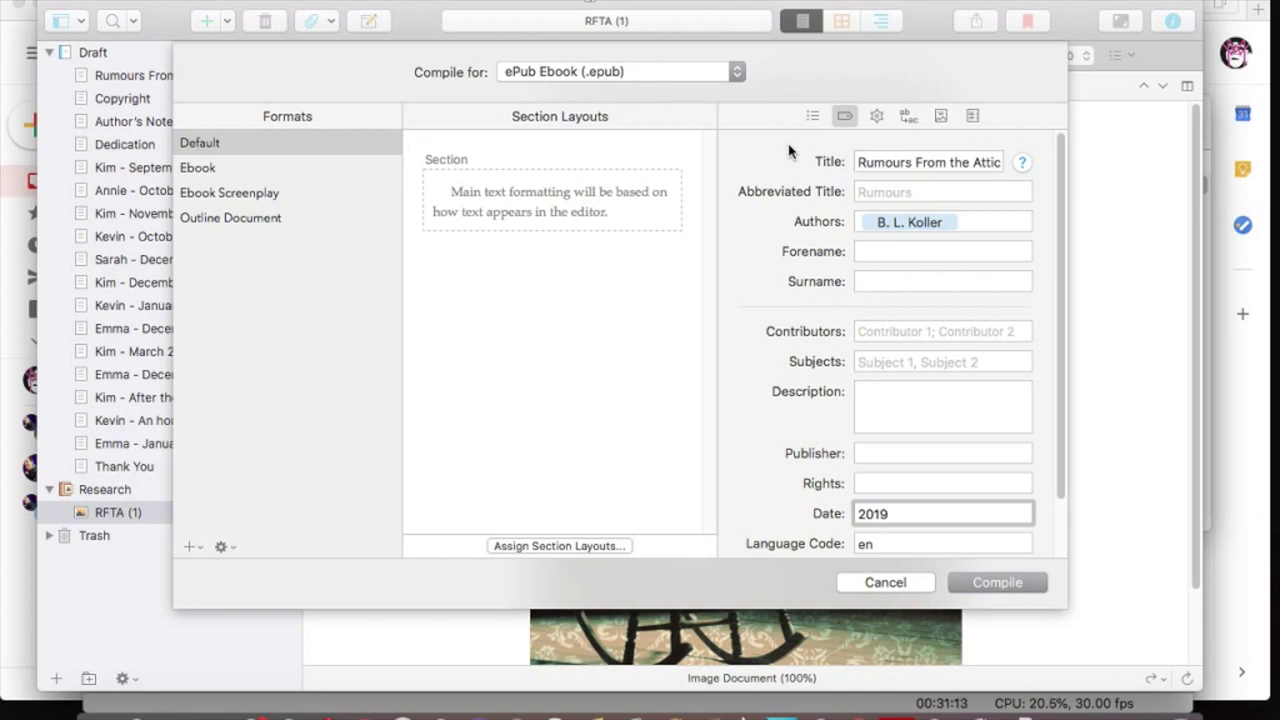
Look over the general compile options and text replacements, and set the cover image to RFTA (1)
{"action": "left_click", "coordinate": [878, 117]}
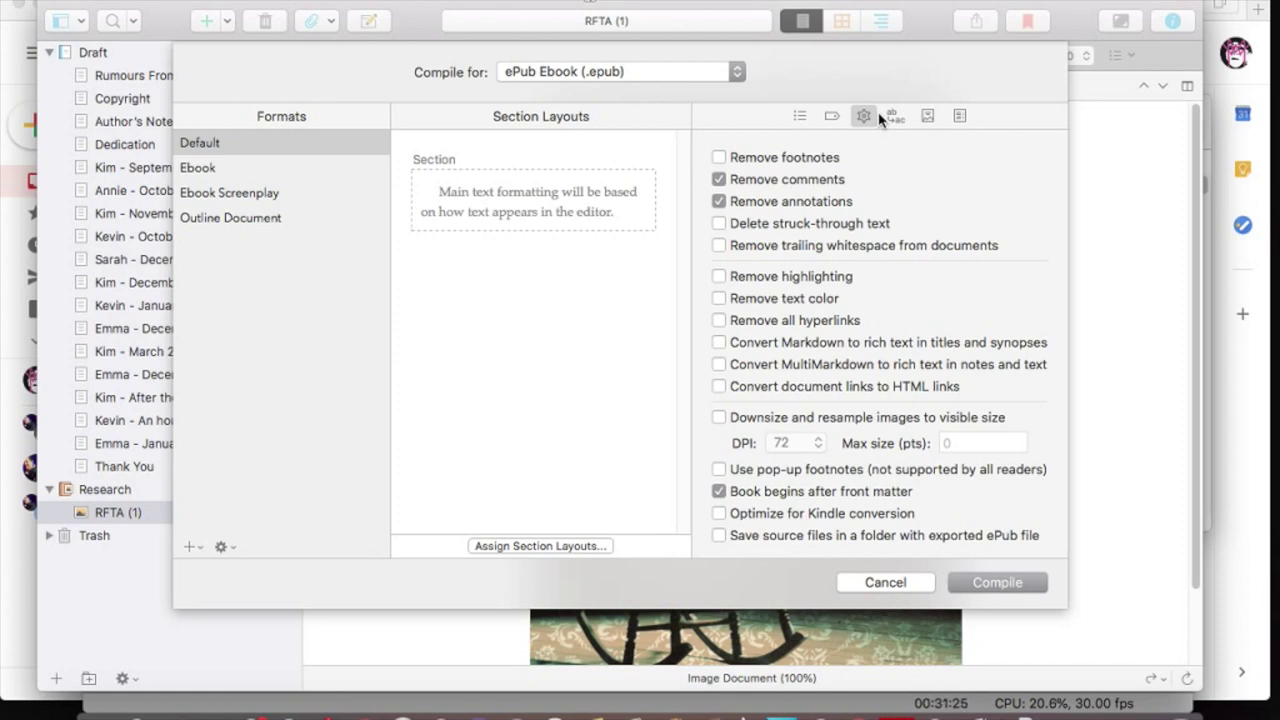
{"action": "left_click", "coordinate": [897, 118]}
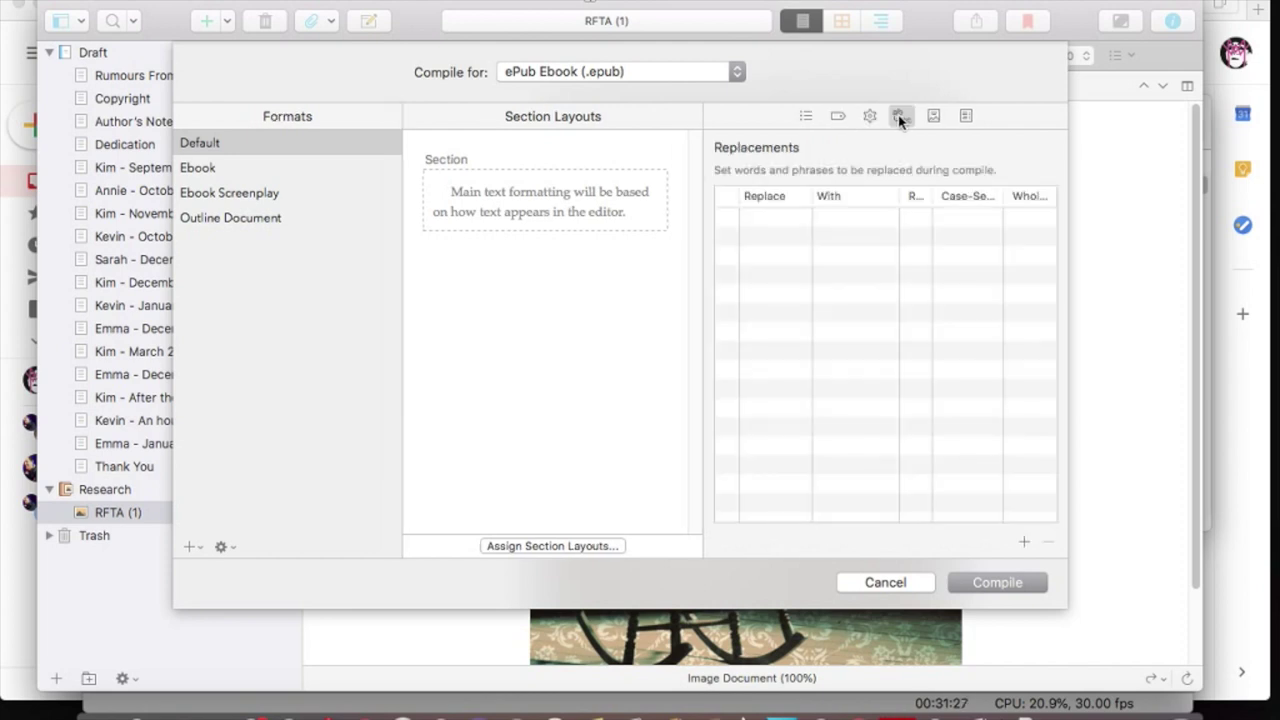
{"action": "left_click", "coordinate": [933, 116]}
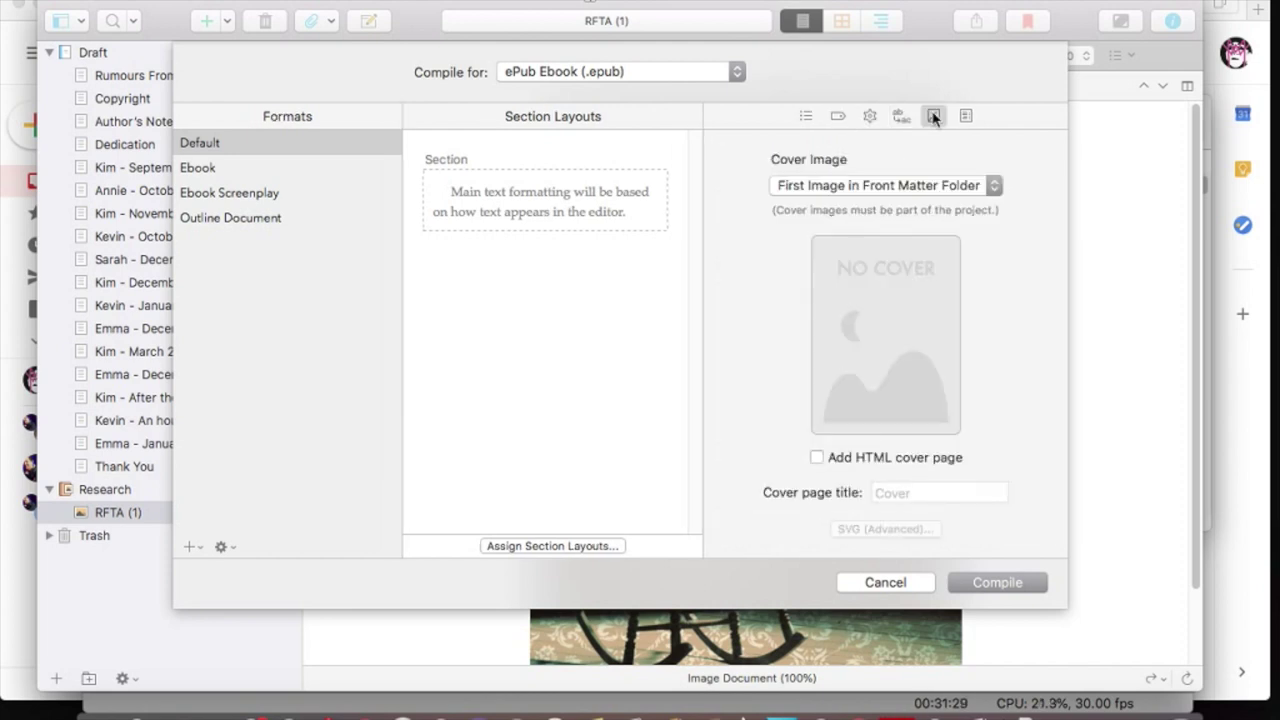
{"action": "left_click", "coordinate": [905, 186]}
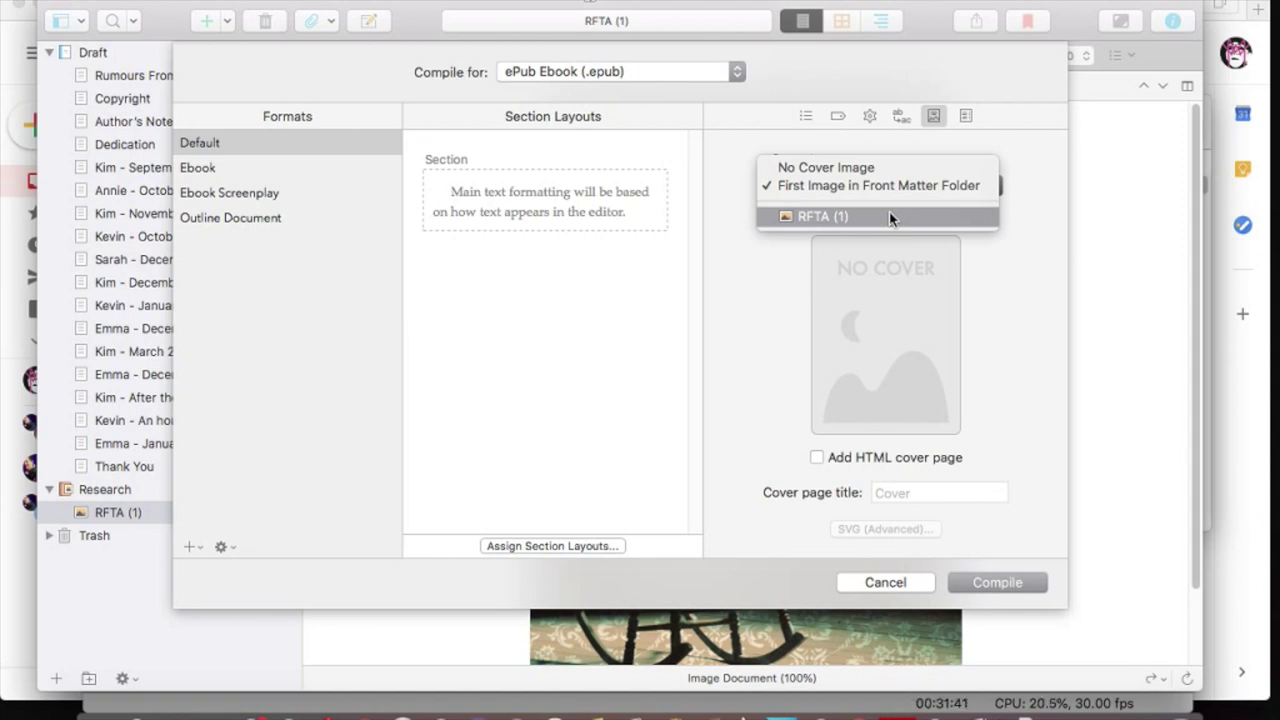
{"action": "left_click", "coordinate": [890, 218]}
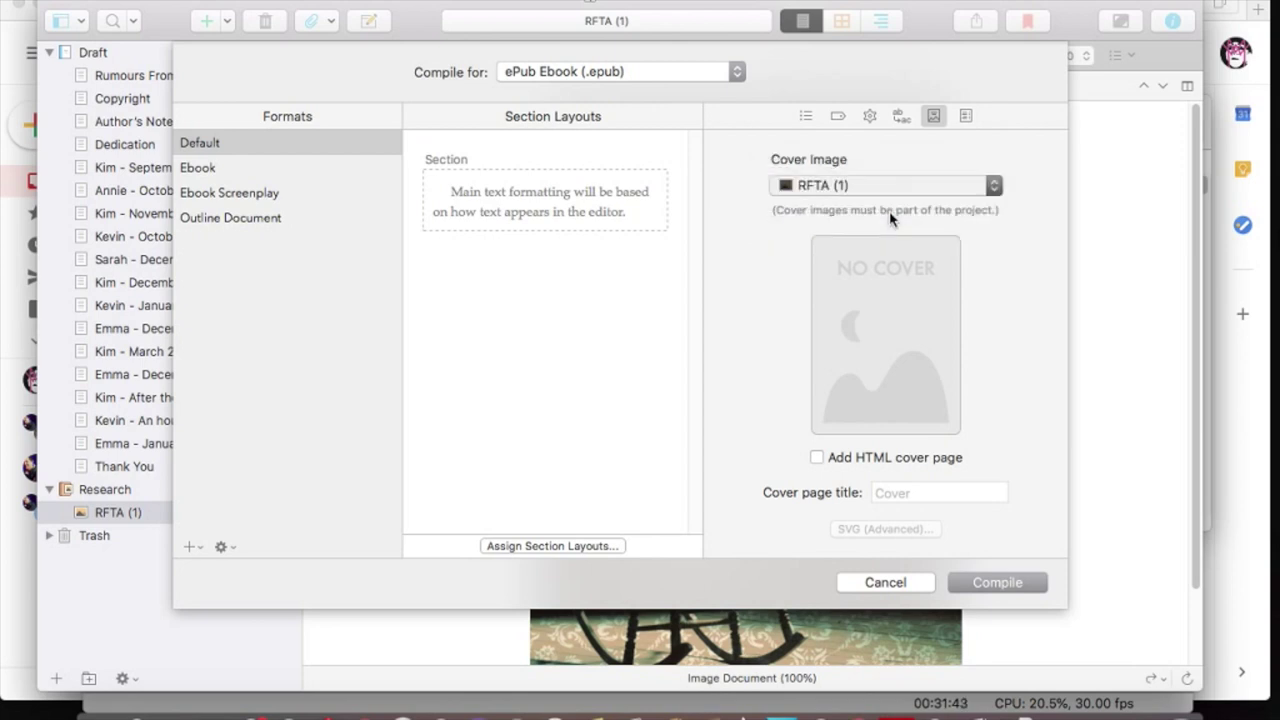
Use a flat table of contents and center the body text of the HTML table of contents
{"action": "left_click", "coordinate": [966, 116]}
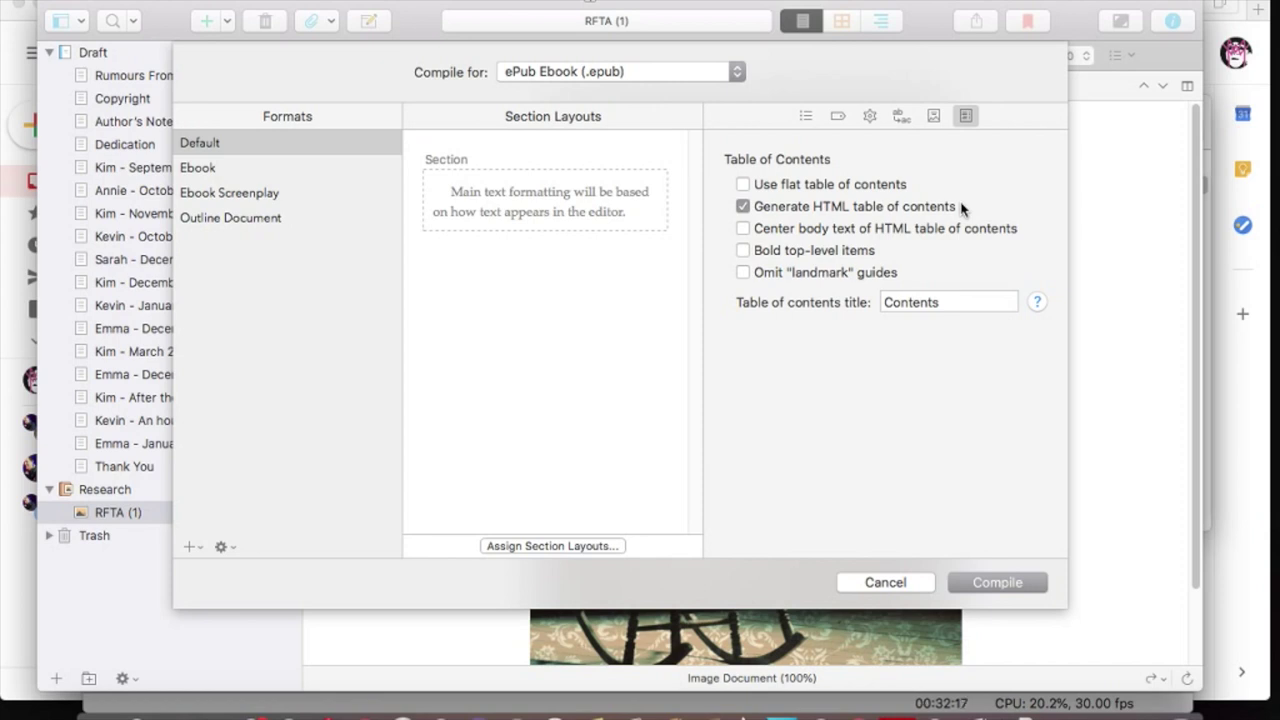
{"action": "left_click", "coordinate": [742, 186]}
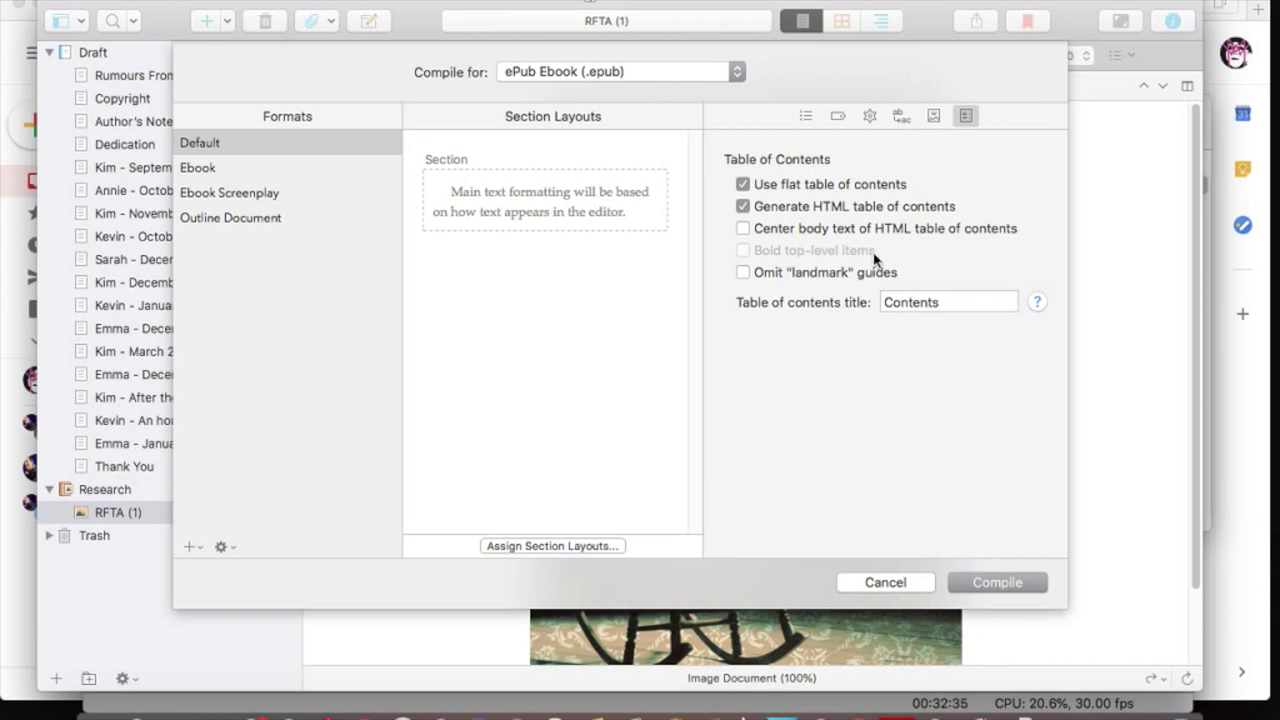
{"action": "left_click", "coordinate": [742, 230]}
Compile the ePub as Rumours into the 1 AAA my books folder, opening the compiled document in iBooks
{"action": "left_click", "coordinate": [994, 584]}
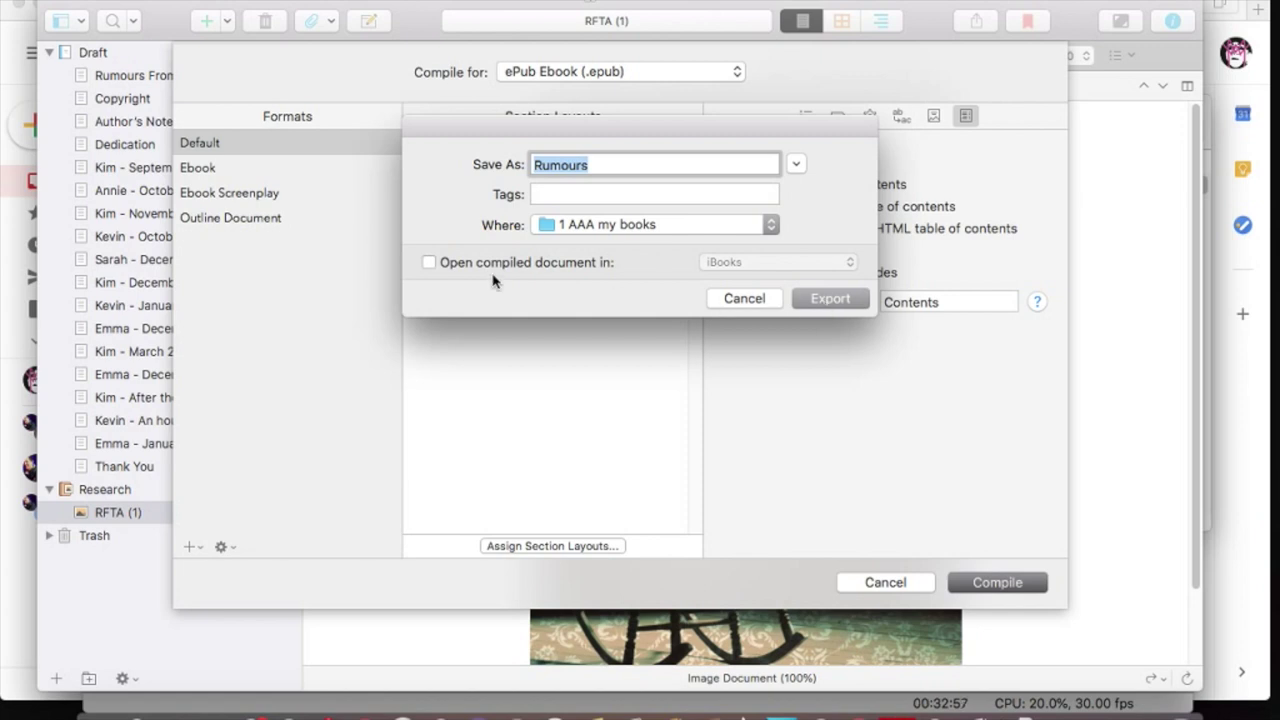
{"action": "left_click", "coordinate": [430, 263]}
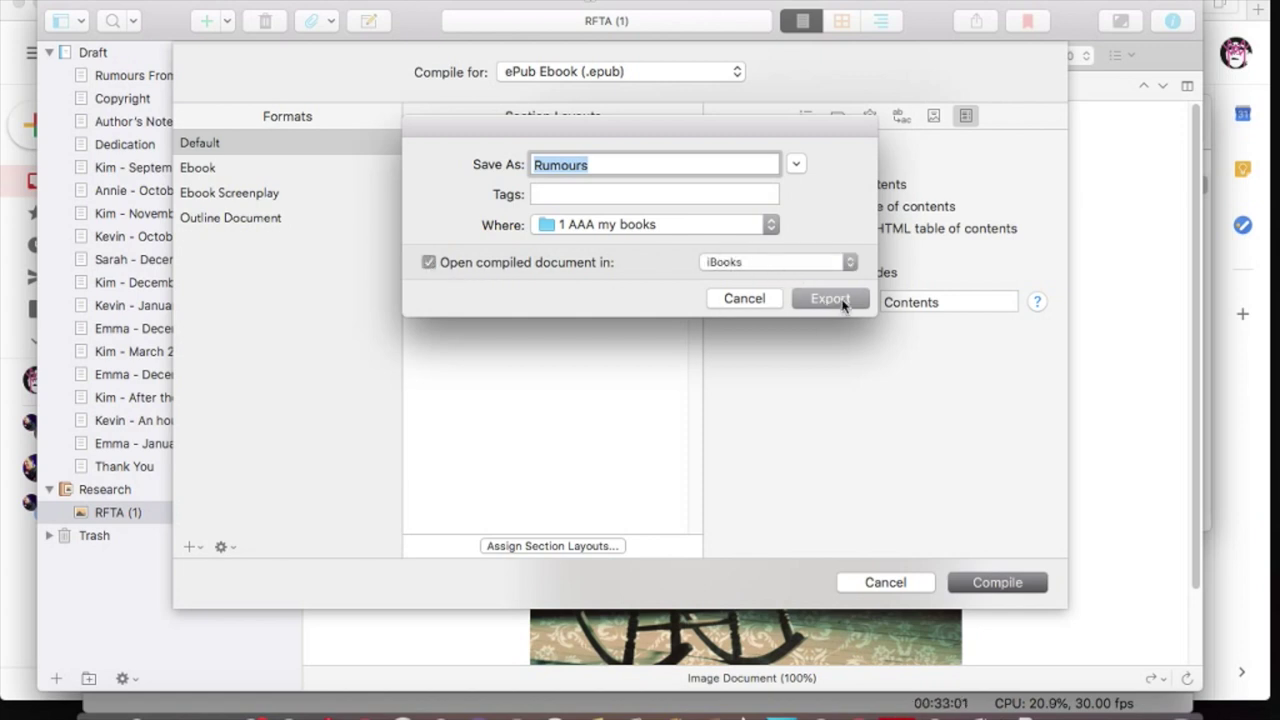
{"action": "left_click", "coordinate": [843, 302]}
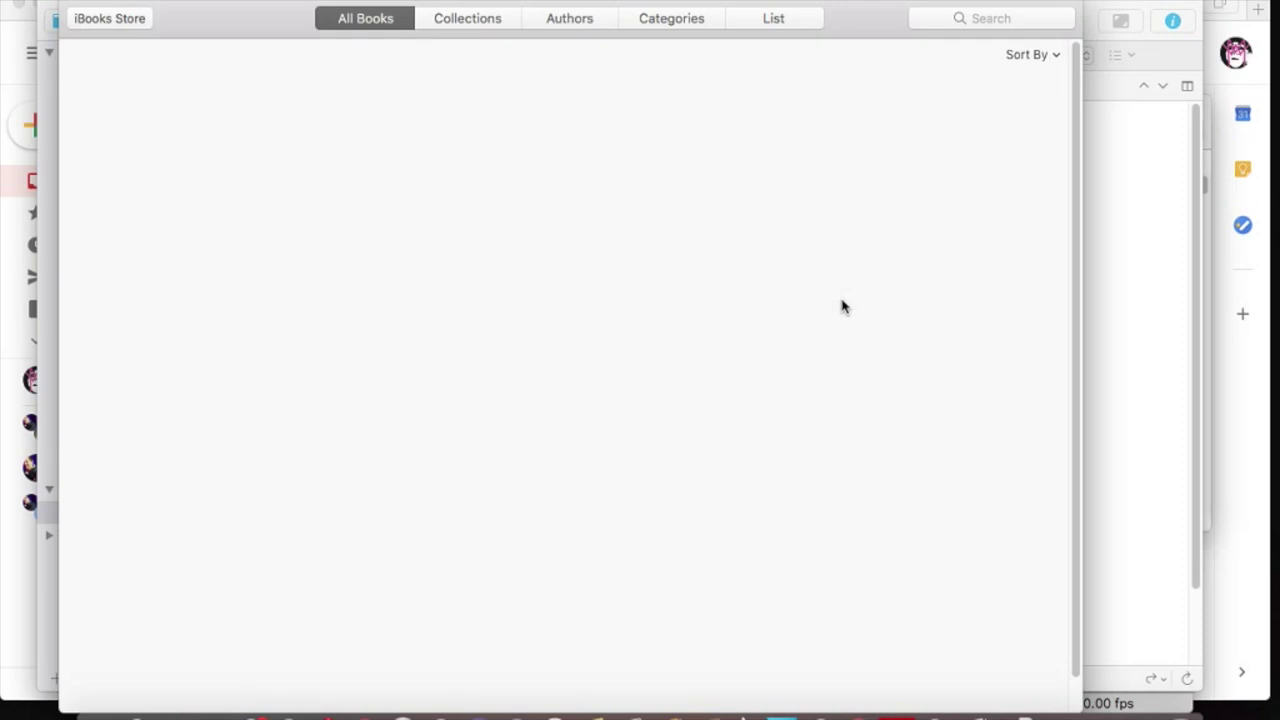
Dismiss the iBooks Store sign-in, check the compiled book's opening and contents pages, and close the book
{"action": "key", "text": "super+q"}
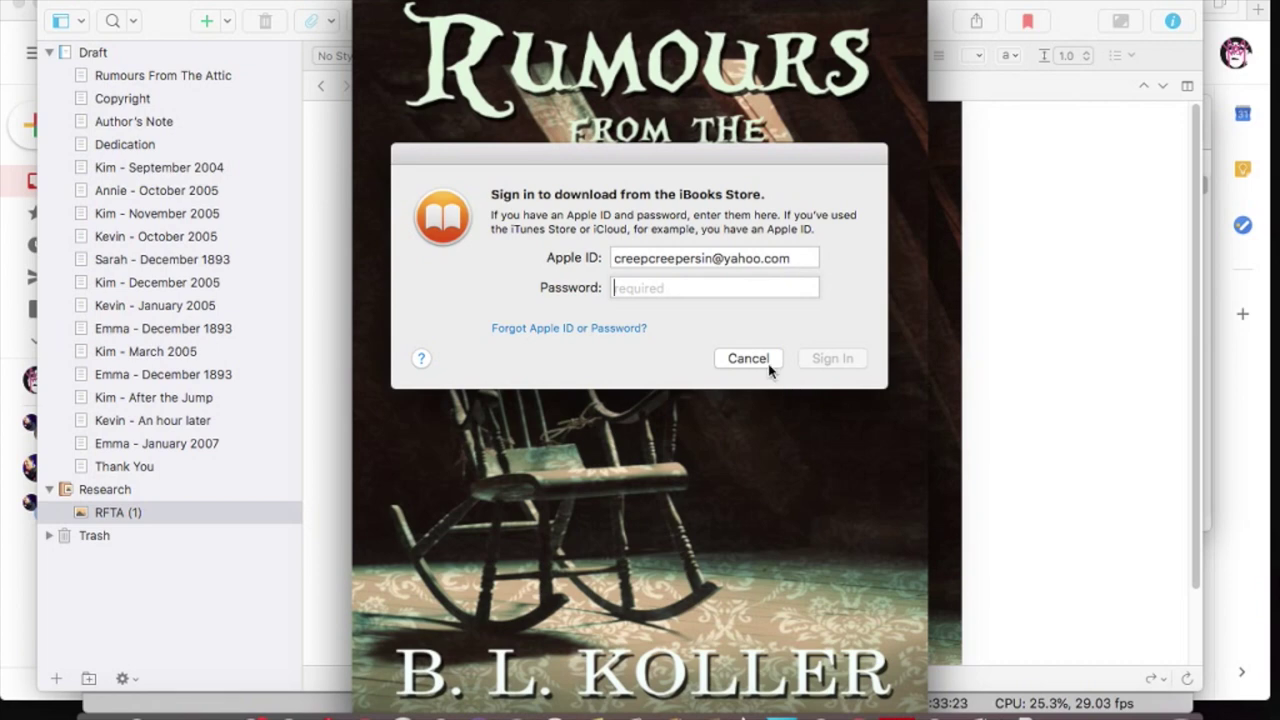
{"action": "left_click", "coordinate": [743, 358]}
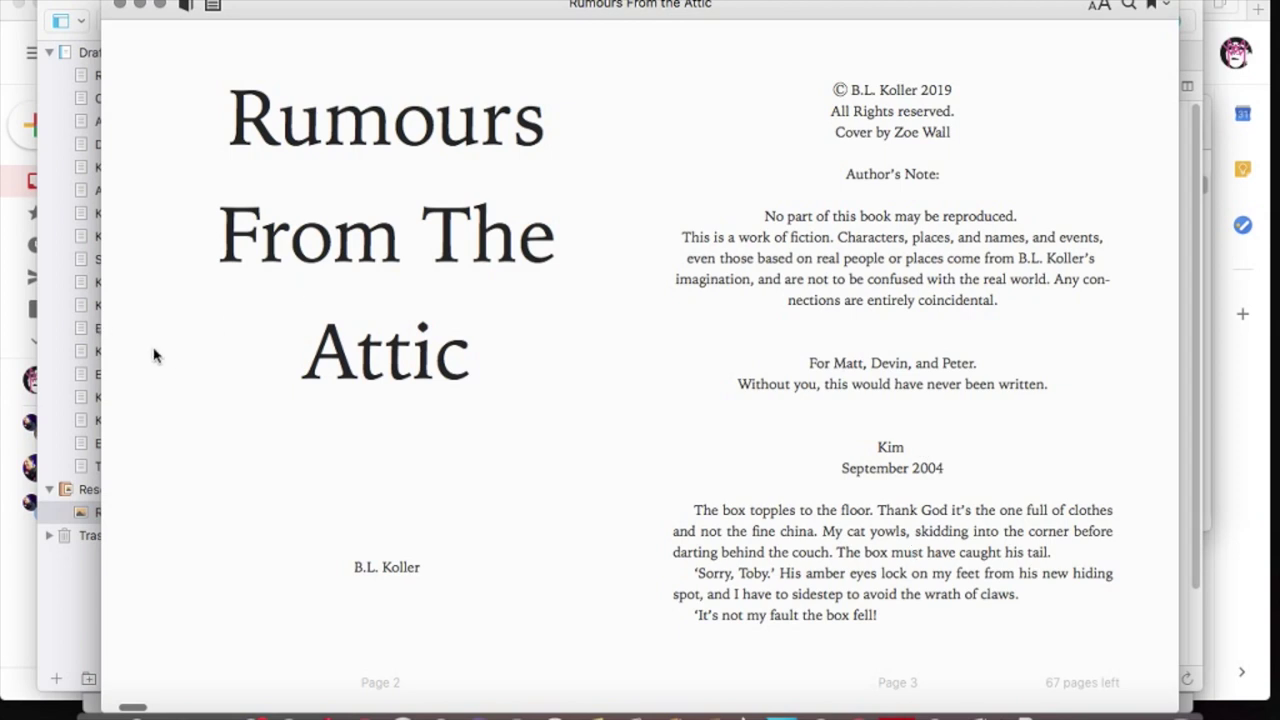
{"action": "left_click", "coordinate": [125, 382]}
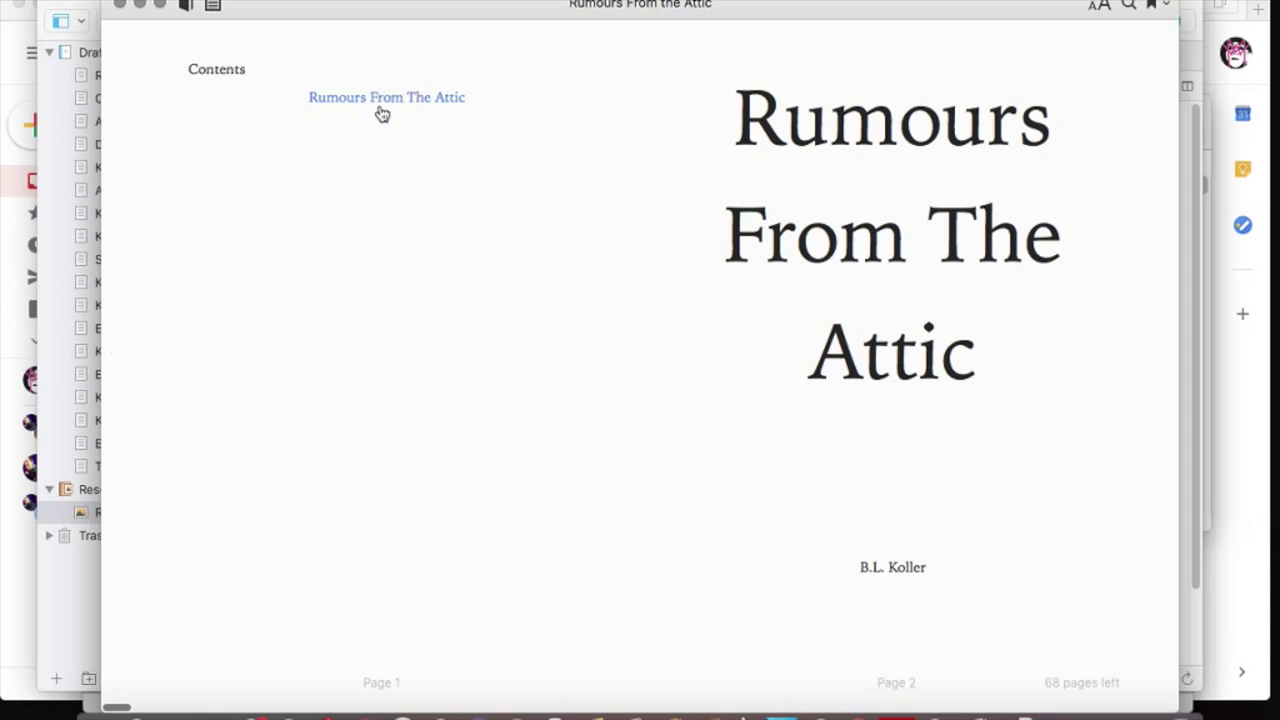
{"action": "left_click", "coordinate": [119, 5]}
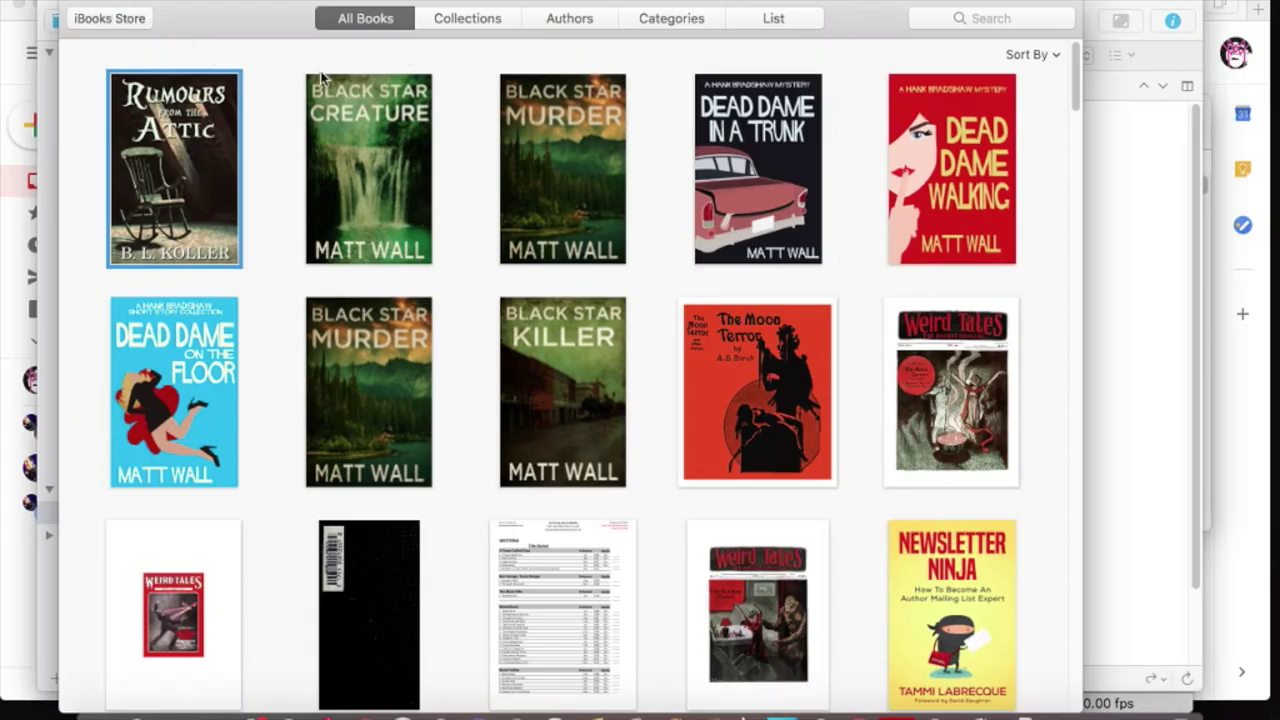
Return to Scrivener's compile contents and set Rumours From The Attic, Copyright, Author's Note and Dedication to the Structure-Based section type
{"action": "left_click", "coordinate": [1111, 292]}
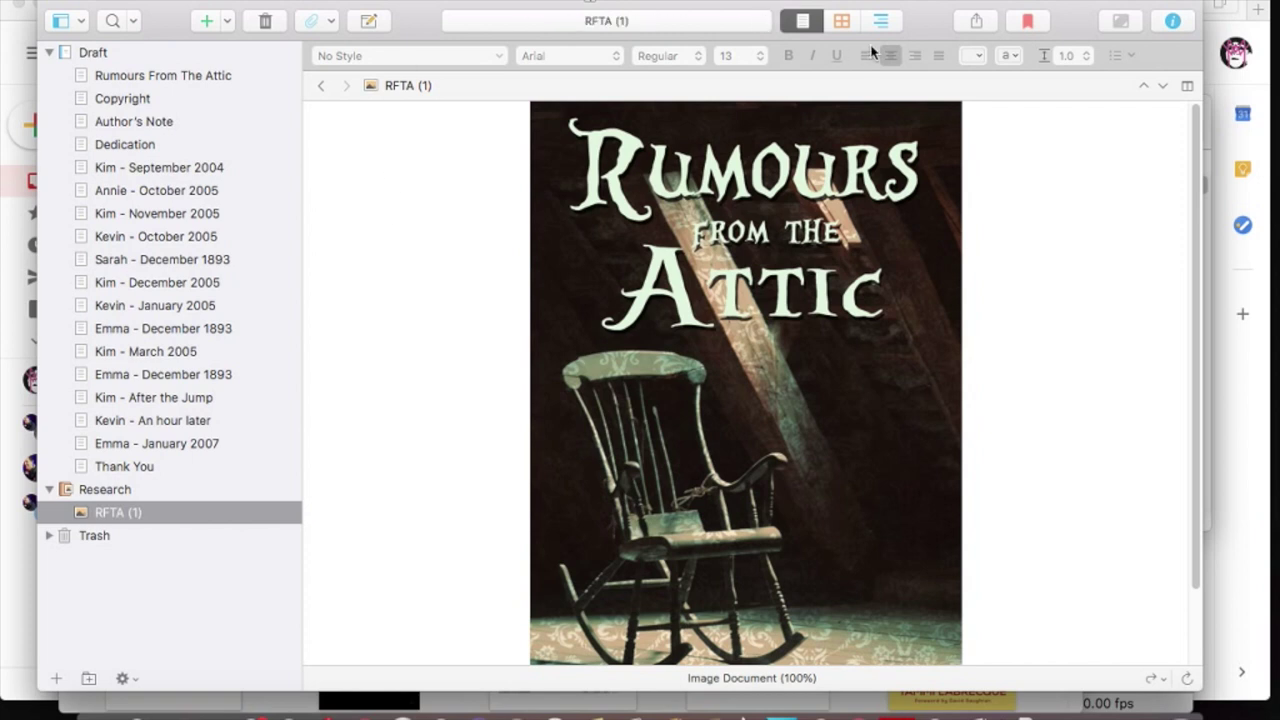
{"action": "left_click", "coordinate": [983, 21]}
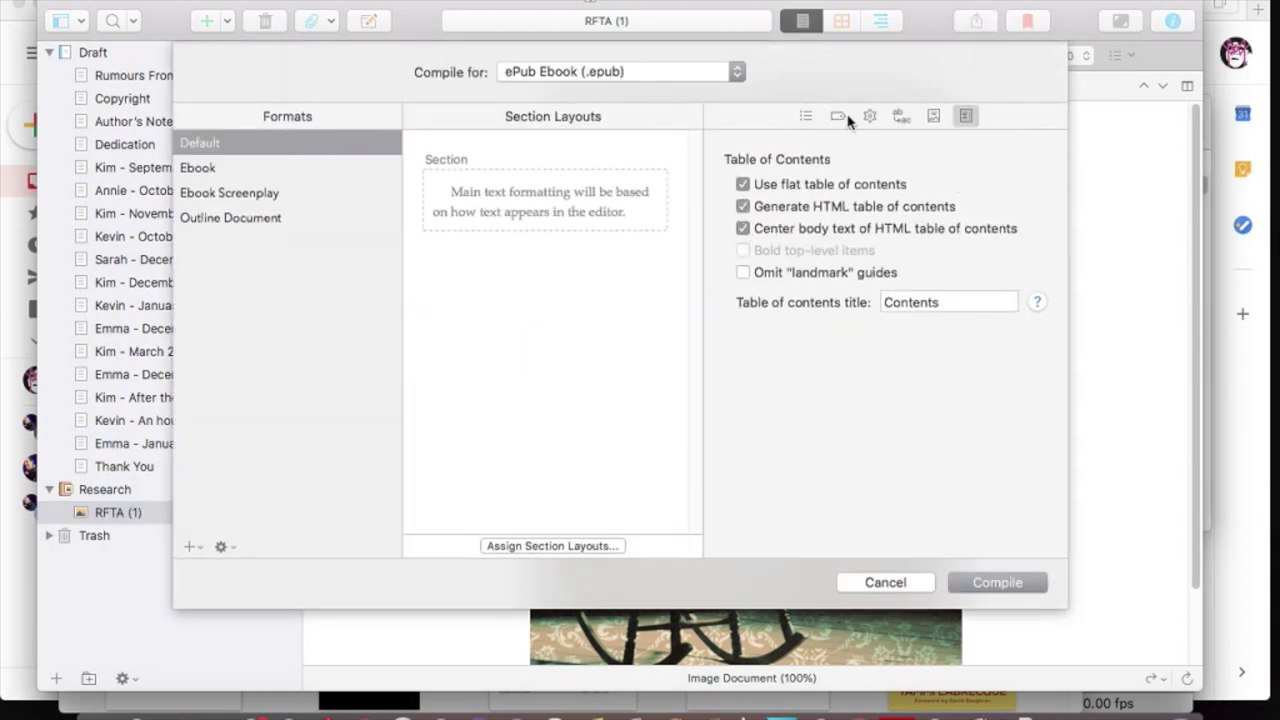
{"action": "left_click", "coordinate": [805, 116]}
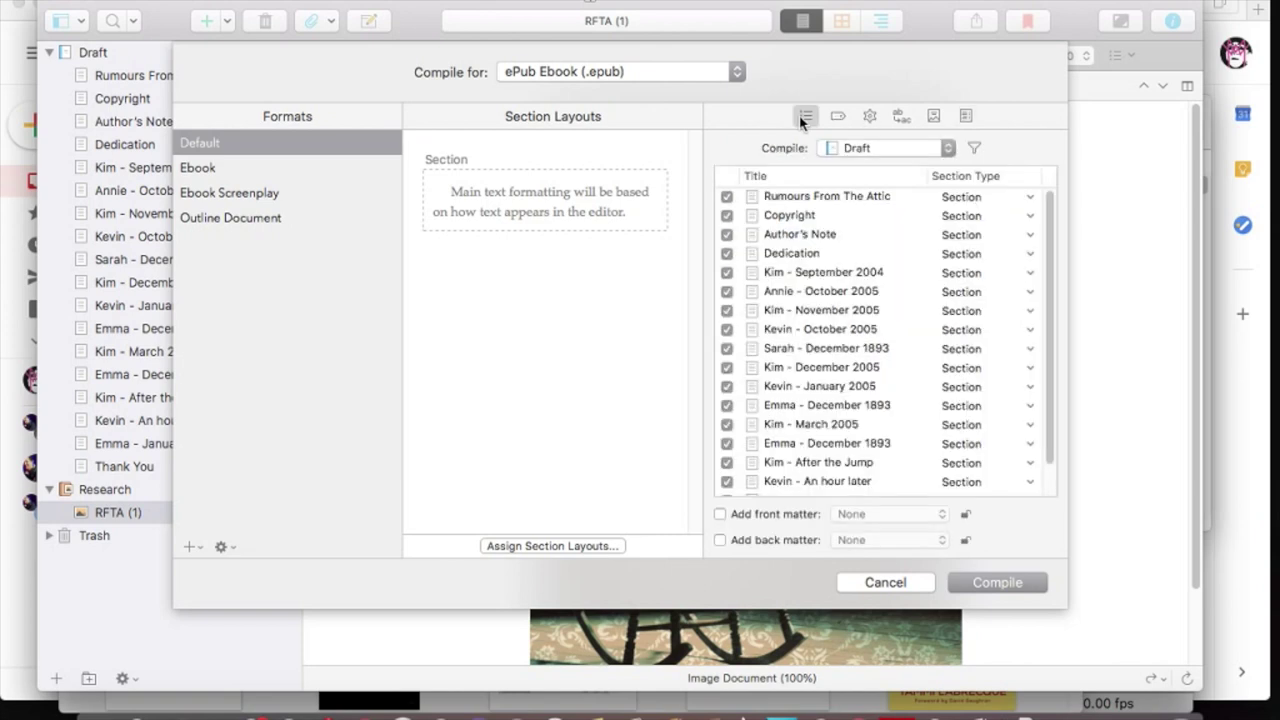
{"action": "left_click", "coordinate": [1008, 198]}
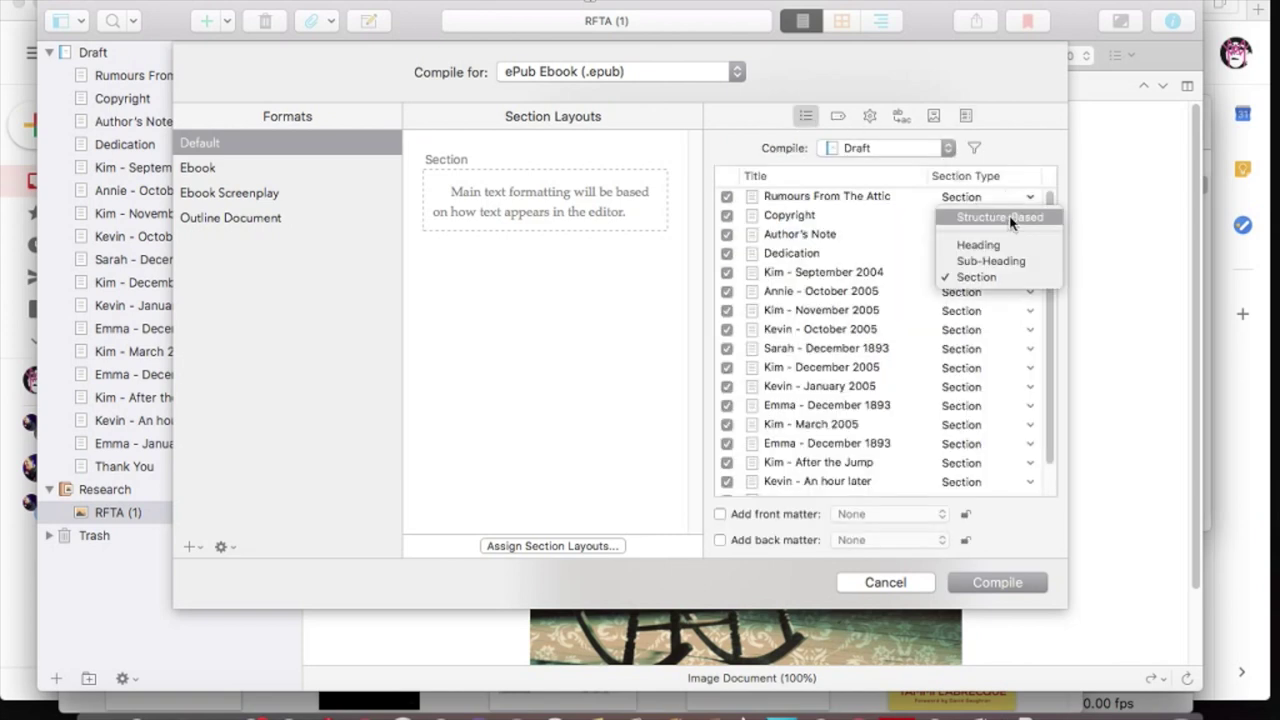
{"action": "left_click", "coordinate": [1011, 220]}
{"action": "left_click", "coordinate": [1012, 222]}
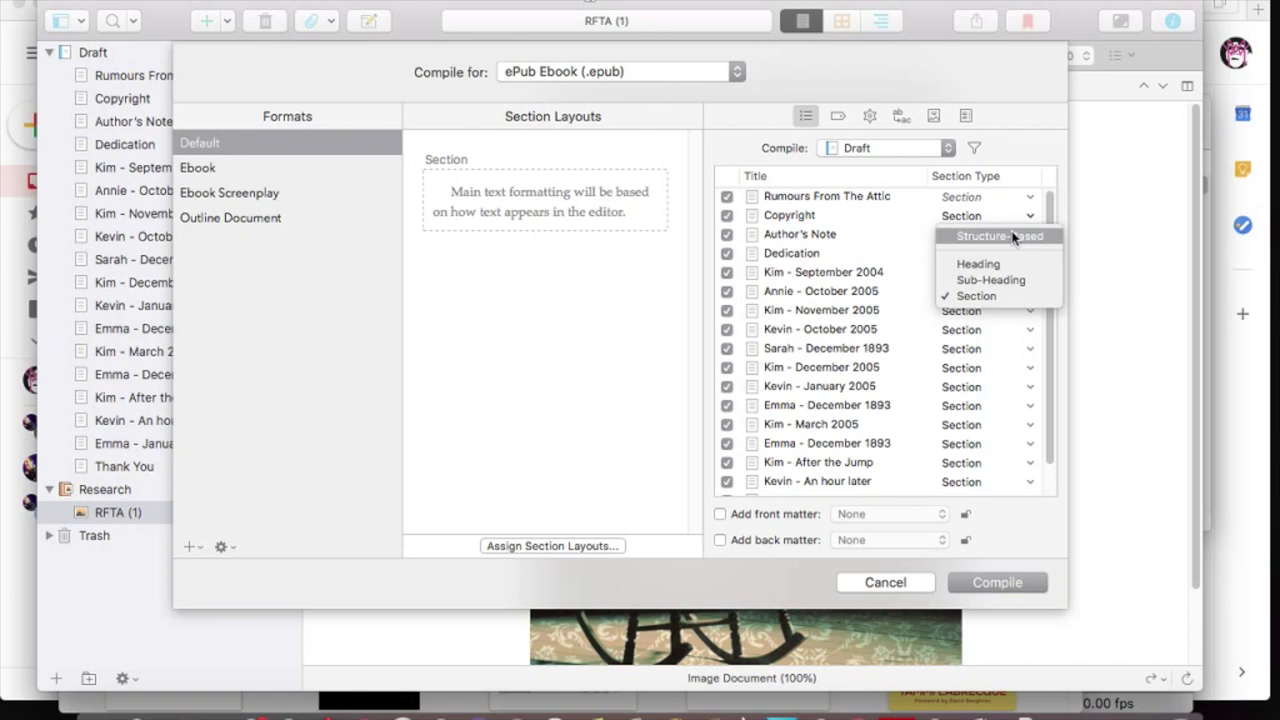
{"action": "left_click", "coordinate": [1012, 235]}
{"action": "left_click", "coordinate": [1012, 235]}
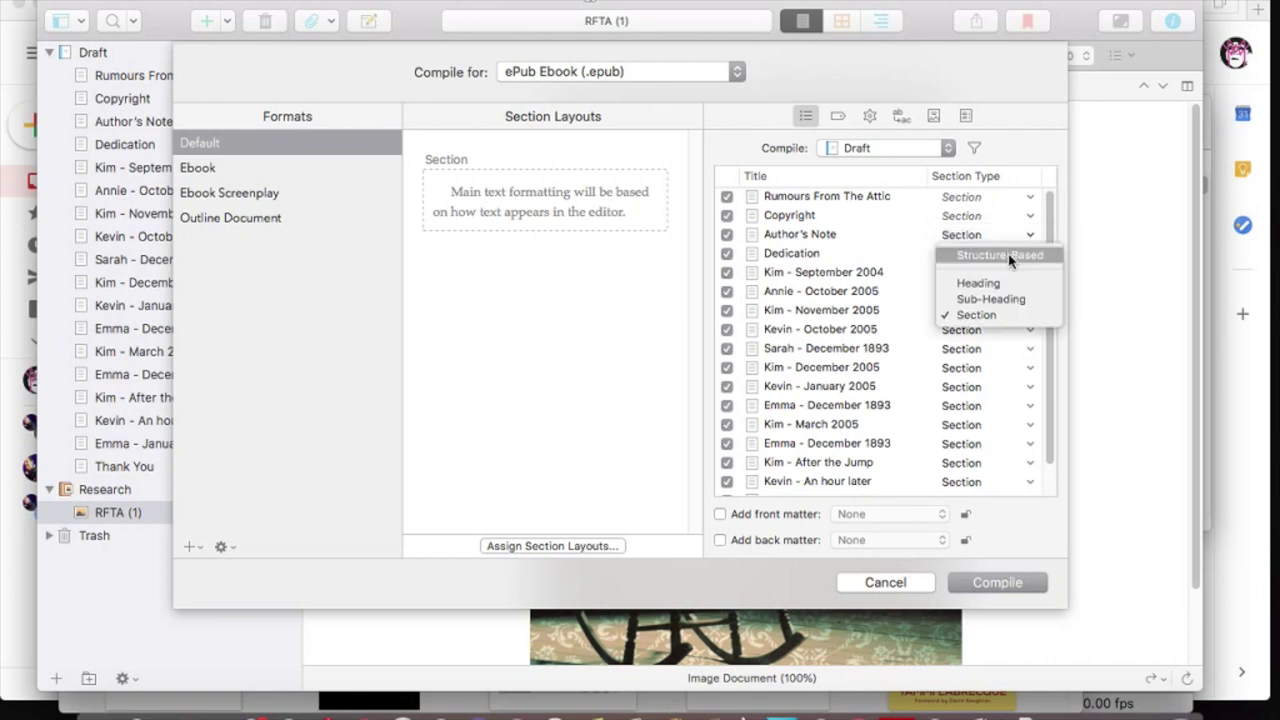
{"action": "left_click", "coordinate": [1000, 254]}
{"action": "left_click", "coordinate": [998, 254]}
{"action": "left_click", "coordinate": [1000, 273]}
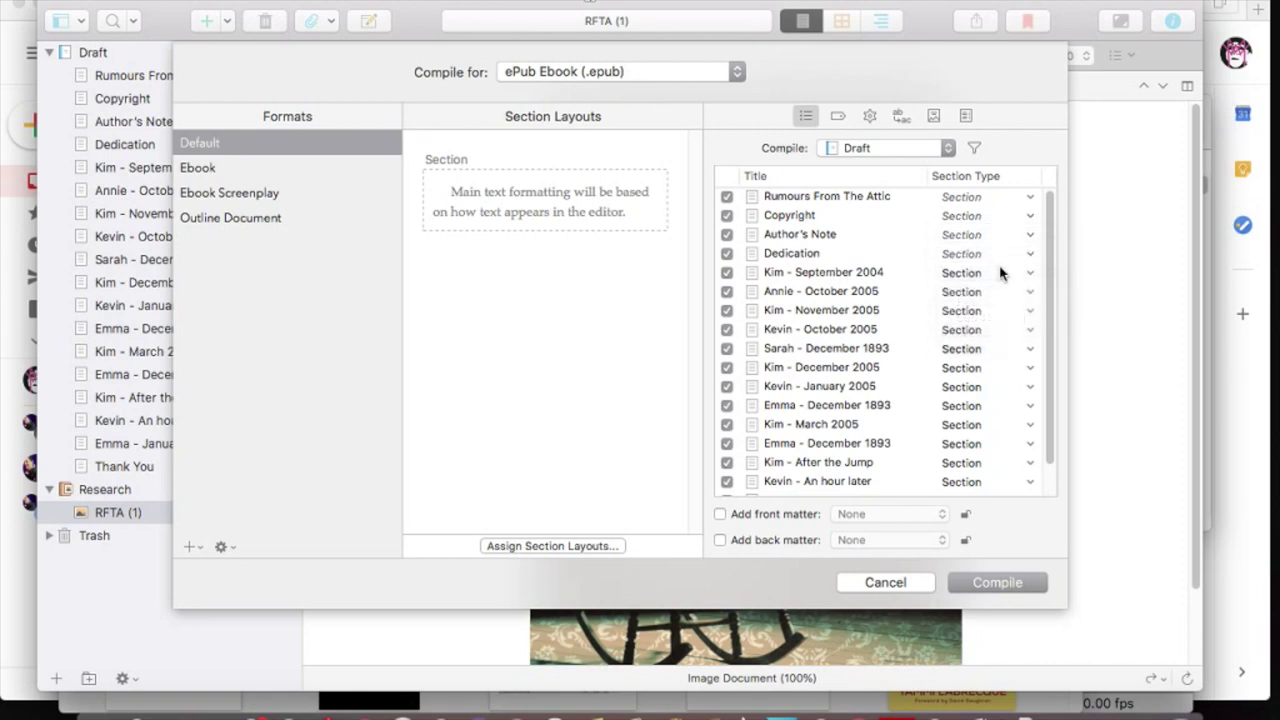
Set the section type to Structure-Based for Kim - September 2004, Annie - October 2005, Kim - November 2005 and Kevin - October 2005
{"action": "left_click", "coordinate": [1000, 274]}
{"action": "left_click", "coordinate": [1002, 292]}
{"action": "left_click", "coordinate": [1003, 294]}
{"action": "left_click", "coordinate": [1000, 311]}
{"action": "left_click", "coordinate": [1003, 311]}
{"action": "left_click", "coordinate": [1003, 330]}
{"action": "left_click", "coordinate": [1001, 331]}
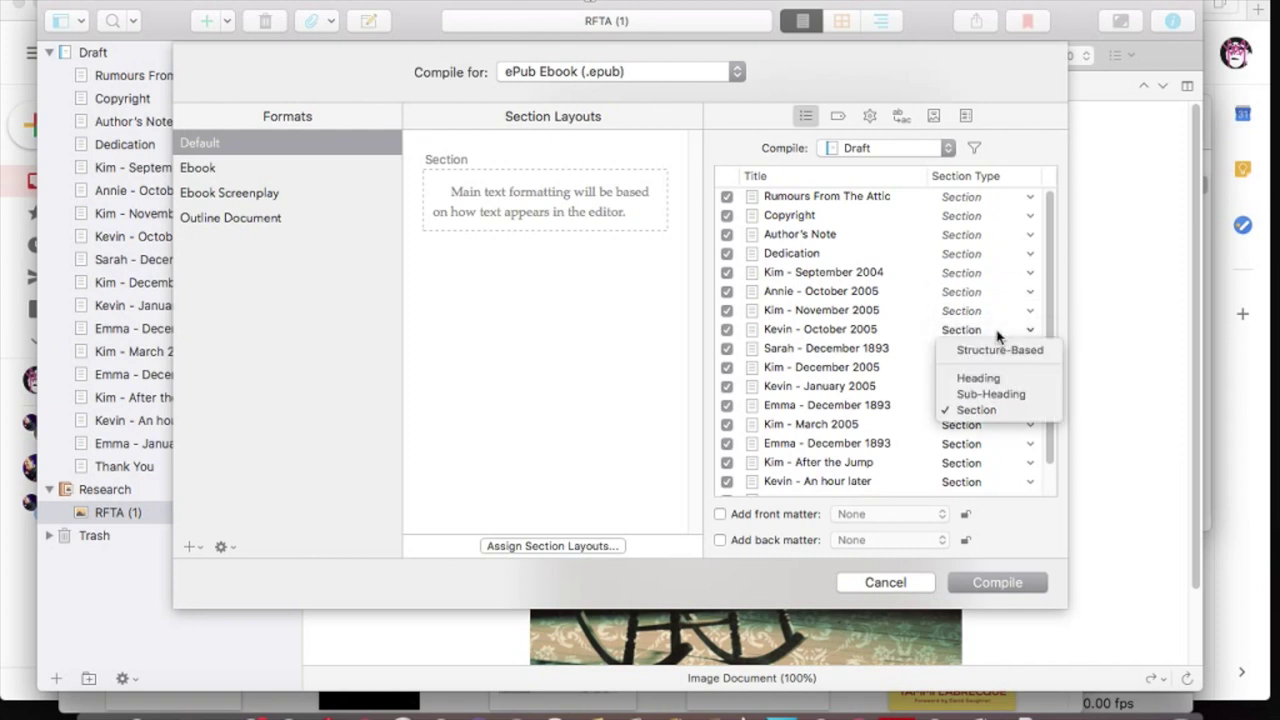
{"action": "left_click", "coordinate": [1000, 350]}
Set Sarah - December 1893, Kim - December 2005, Kevin - January 2005 and the first Emma - December 1893 to Structure-Based
{"action": "left_click", "coordinate": [1003, 349]}
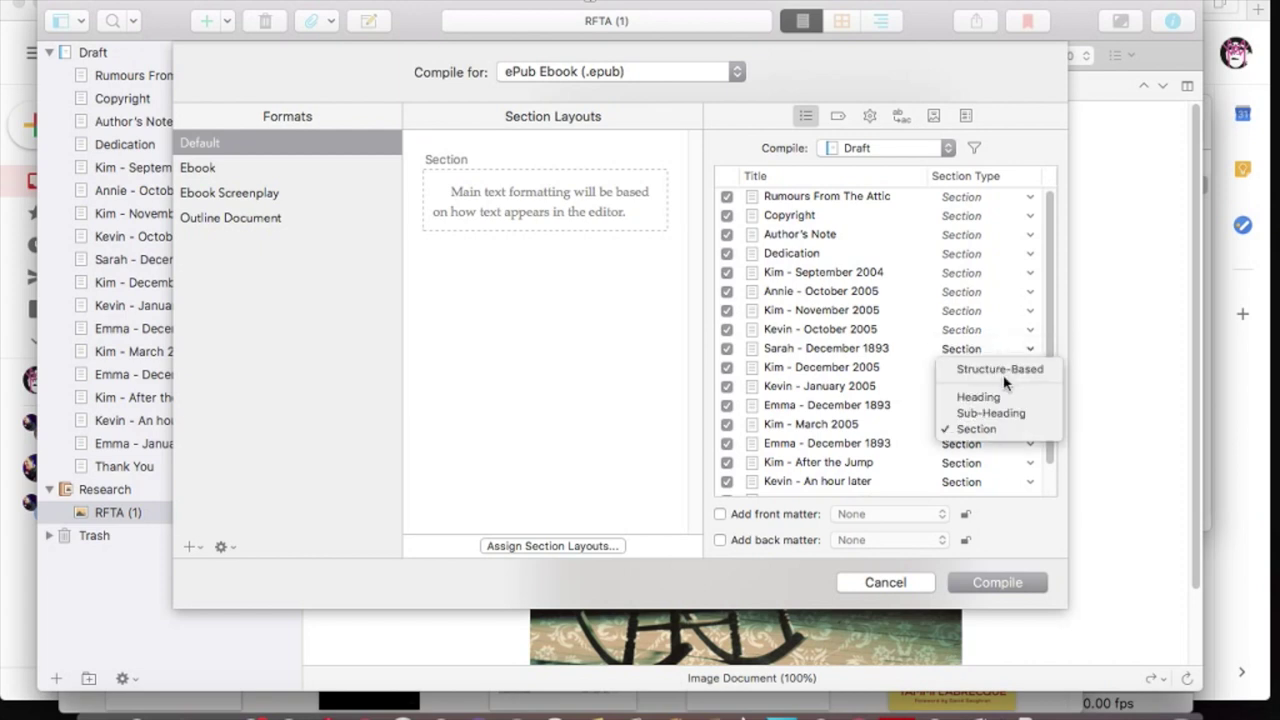
{"action": "left_click", "coordinate": [1003, 372]}
{"action": "left_click", "coordinate": [1002, 369]}
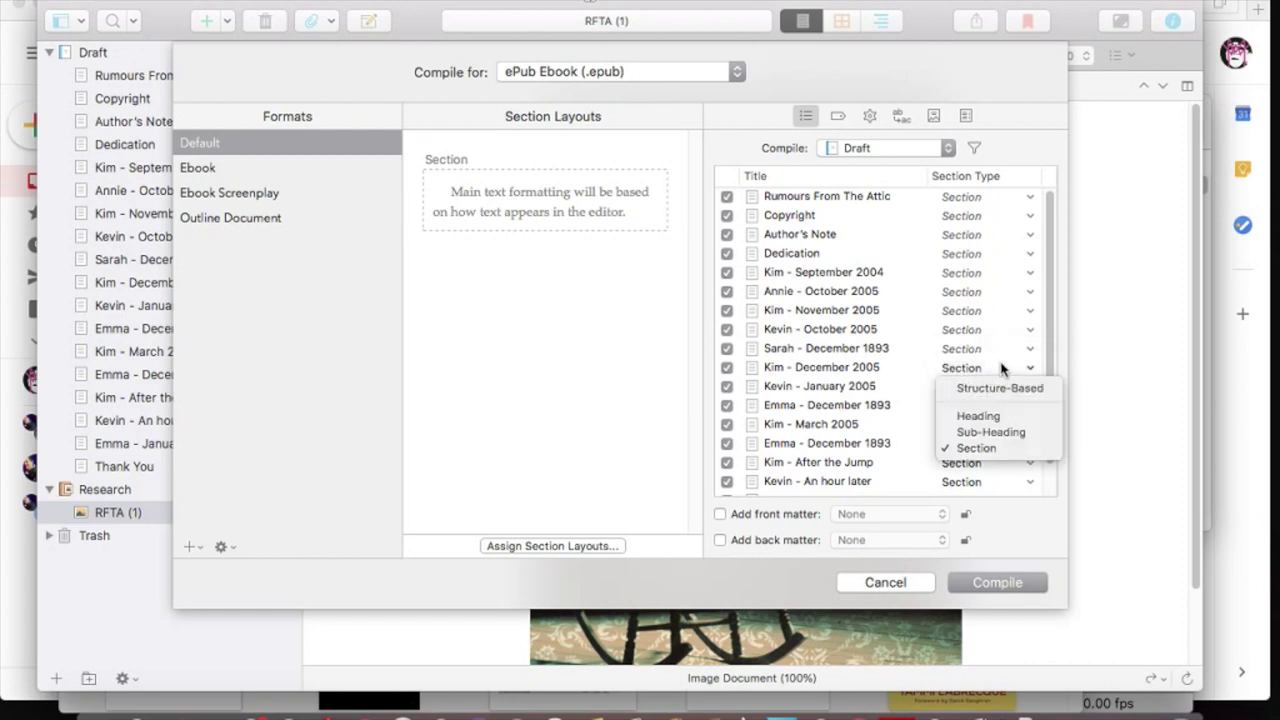
{"action": "left_click", "coordinate": [1004, 389]}
{"action": "left_click", "coordinate": [1012, 388]}
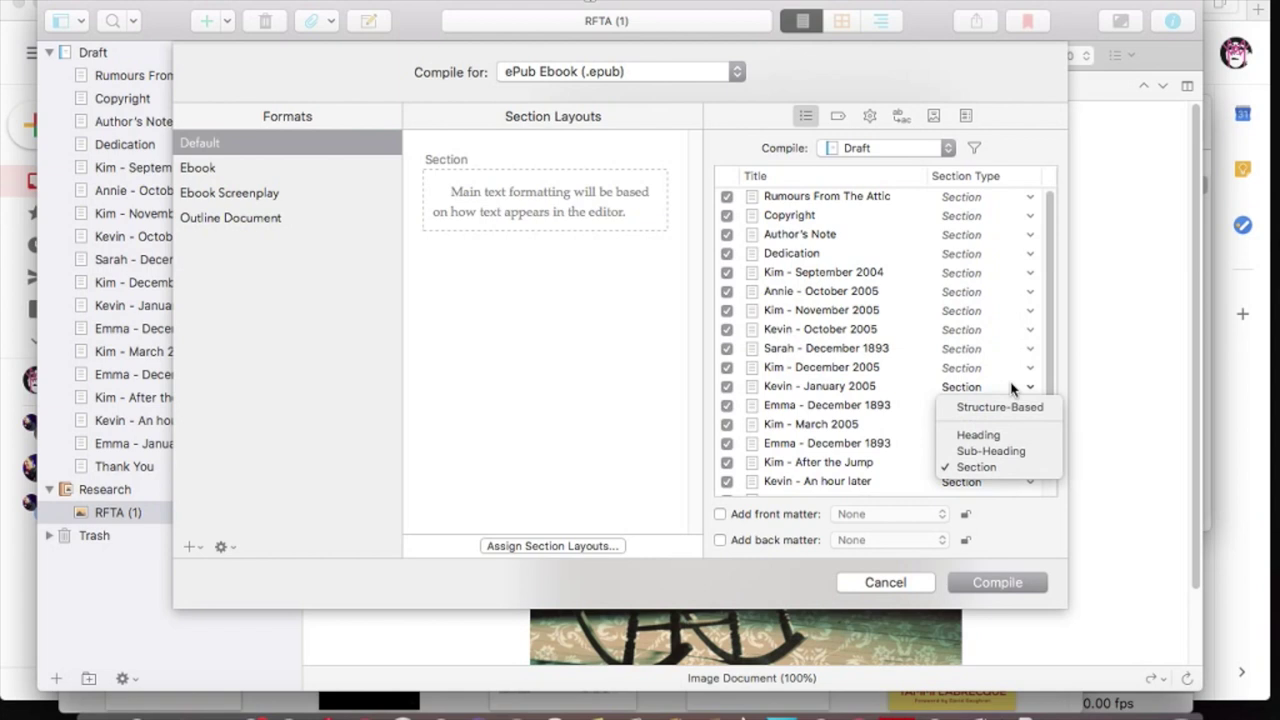
{"action": "left_click", "coordinate": [1012, 408]}
{"action": "left_click", "coordinate": [1000, 406]}
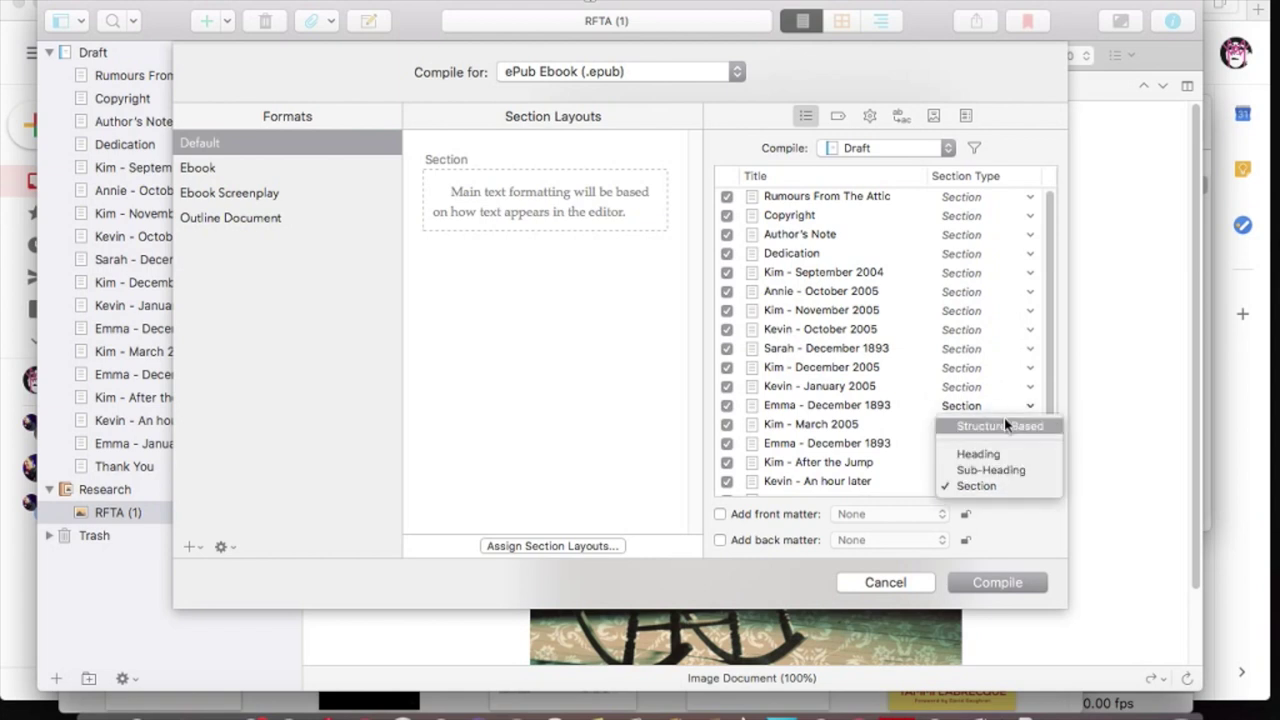
{"action": "left_click", "coordinate": [1008, 426]}
Set Kim - March 2005, the second Emma - December 1893, Kim - After the Jump and Kevin - An hour later to Structure-Based
{"action": "left_click", "coordinate": [1006, 426]}
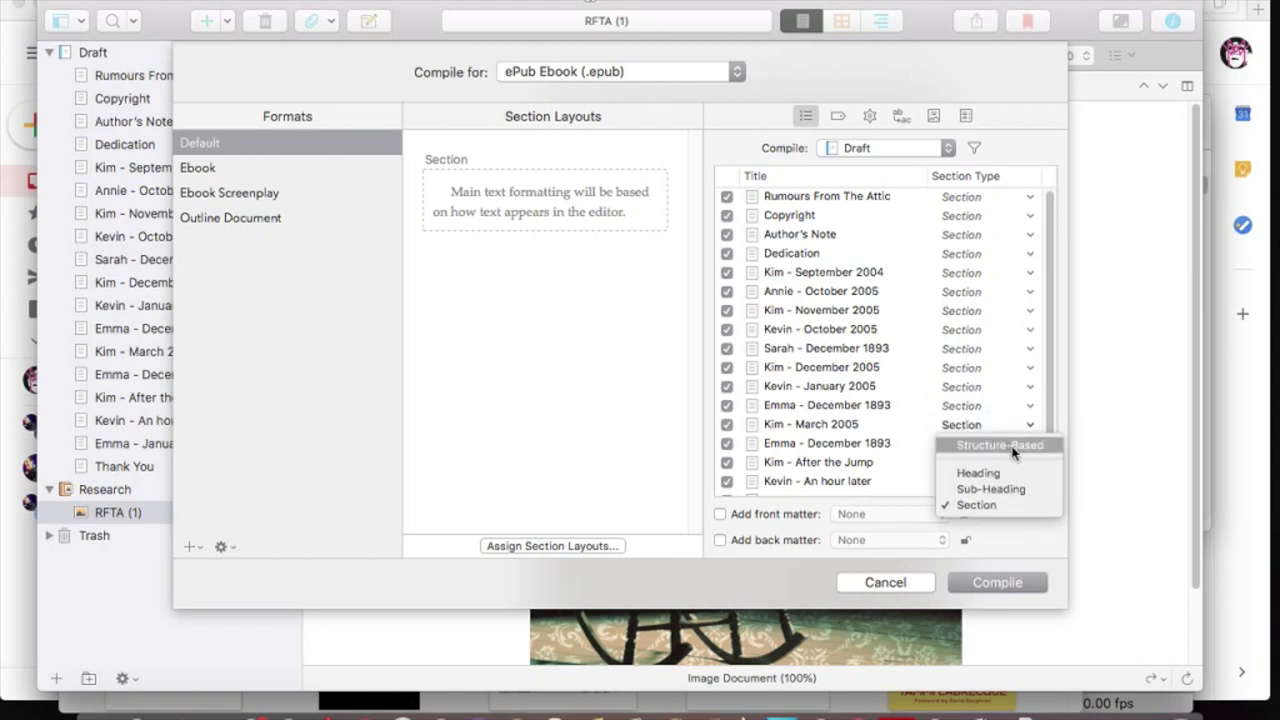
{"action": "left_click", "coordinate": [1011, 443]}
{"action": "left_click", "coordinate": [1012, 443]}
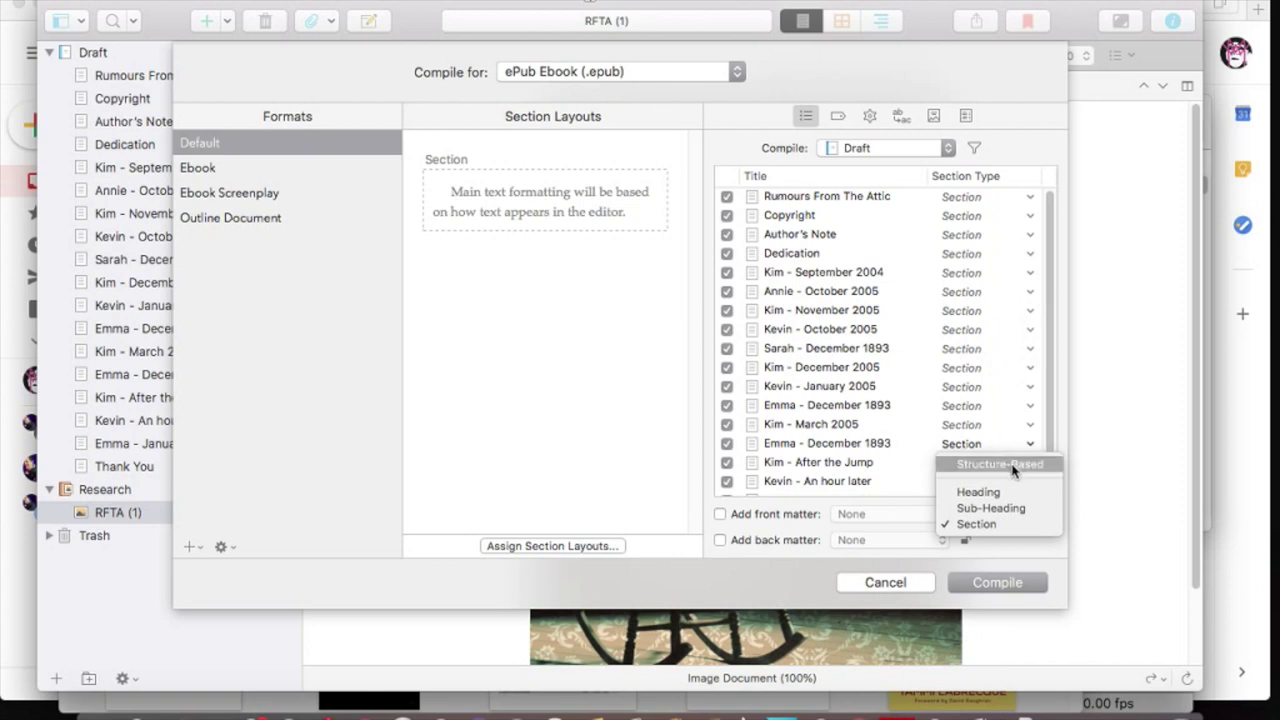
{"action": "left_click", "coordinate": [1012, 461]}
{"action": "left_click", "coordinate": [1012, 461]}
{"action": "left_click", "coordinate": [1010, 482]}
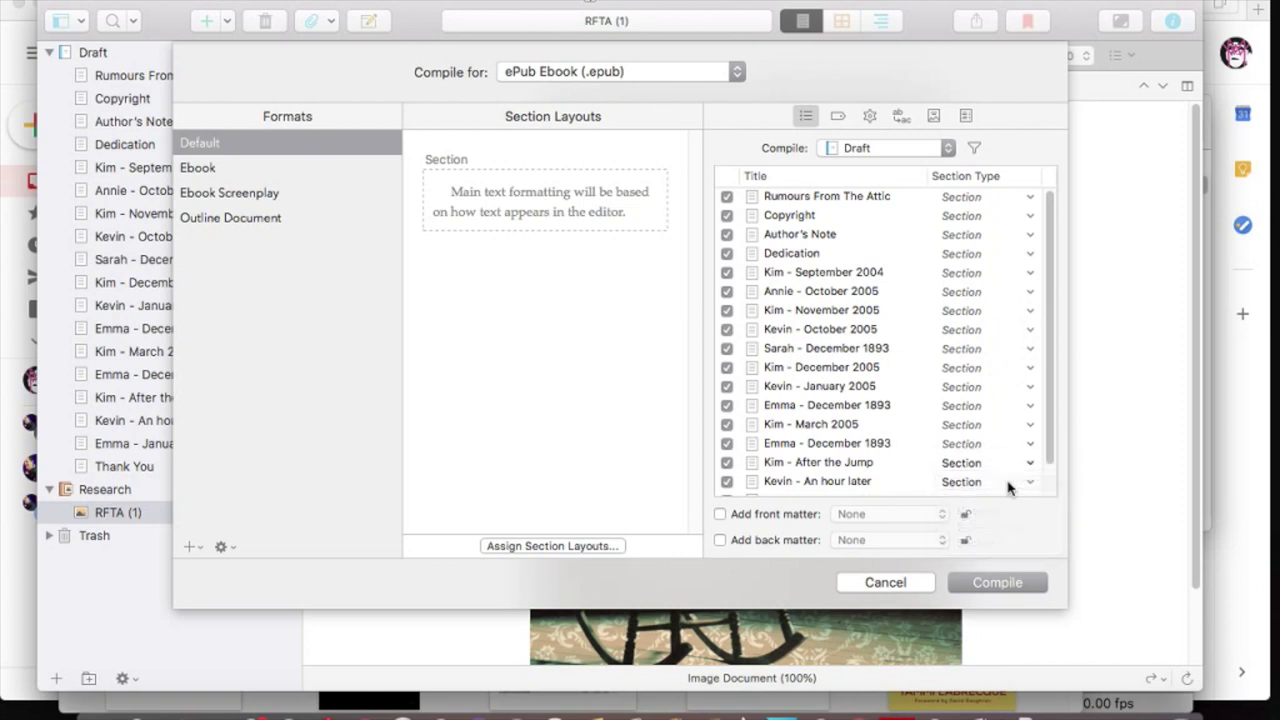
{"action": "left_click", "coordinate": [1006, 484]}
{"action": "left_click", "coordinate": [1005, 501]}
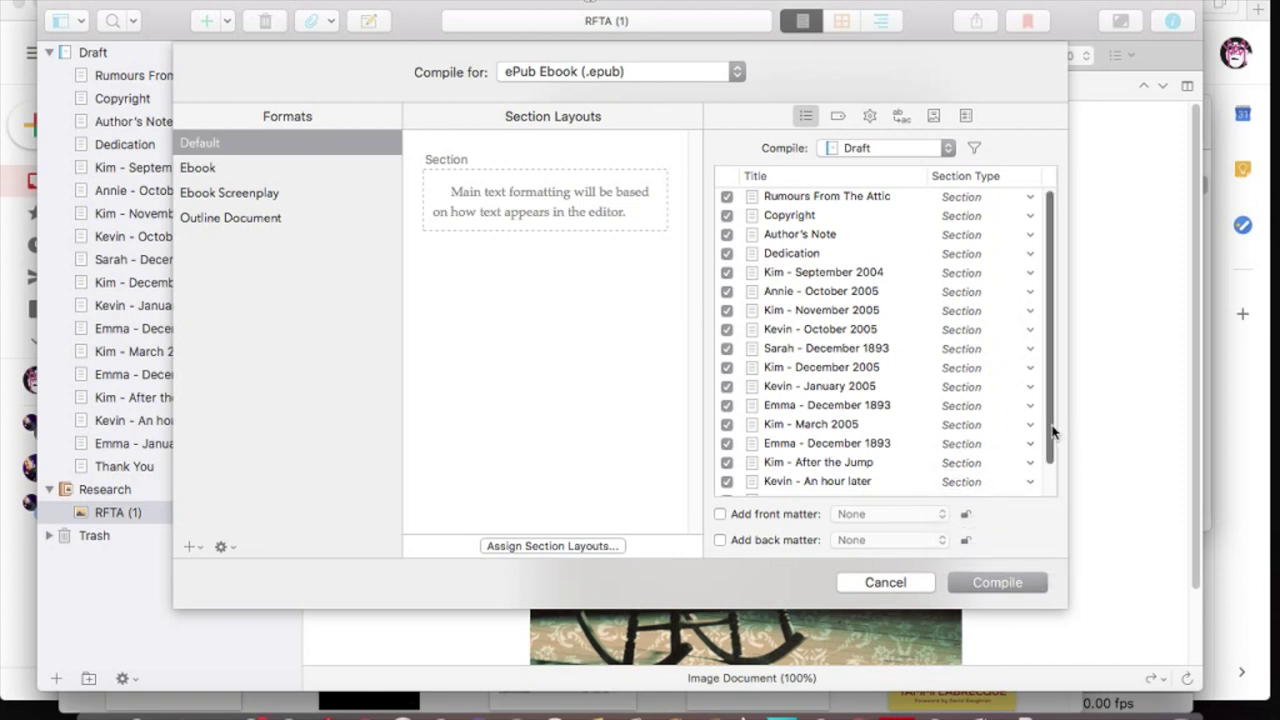
Set Emma - January 2007 and Thank You to the Structure-Based section type
{"action": "left_click_drag", "start_coordinate": [1049, 436], "coordinate": [1052, 458]}
{"action": "left_click", "coordinate": [1005, 467]}
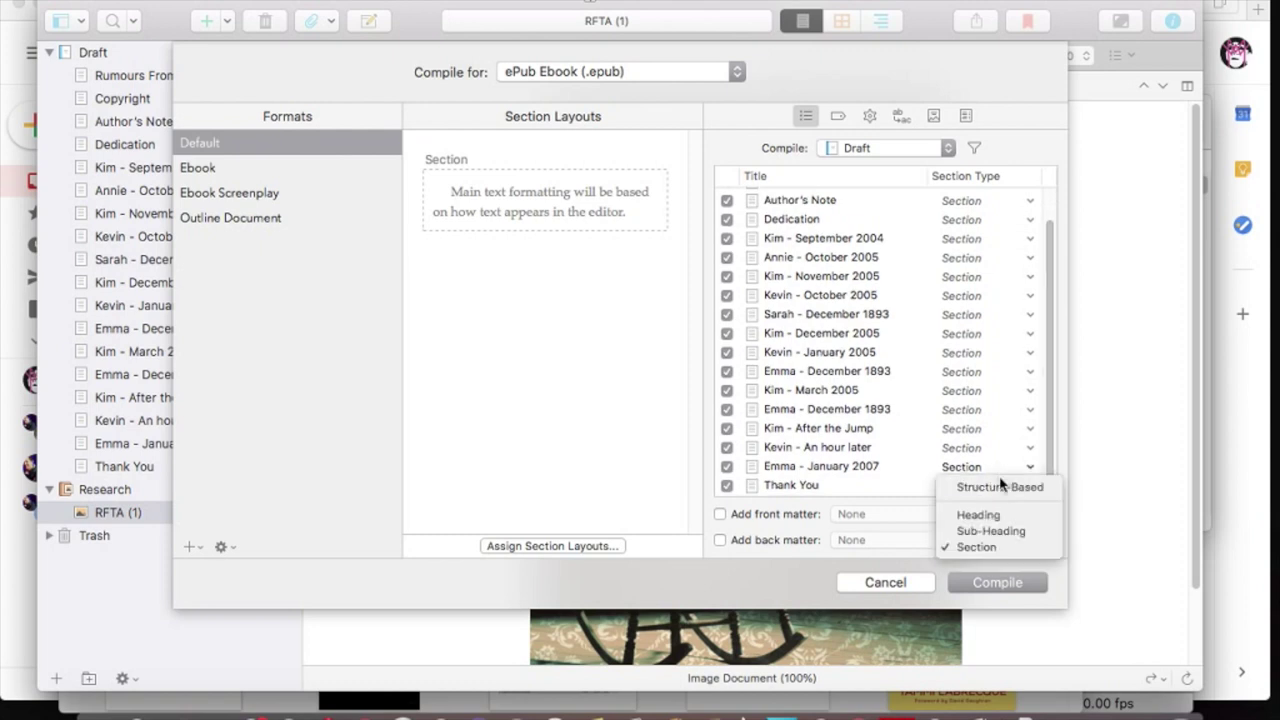
{"action": "left_click", "coordinate": [1003, 487]}
{"action": "left_click", "coordinate": [1003, 485]}
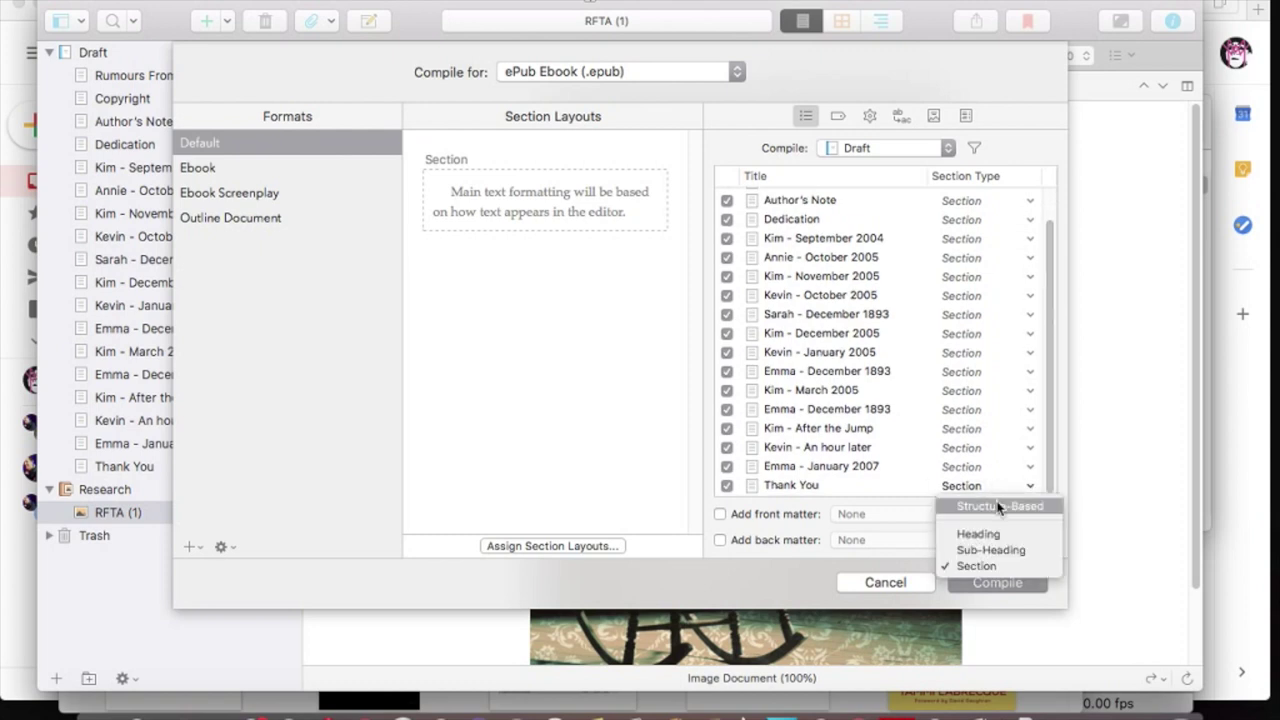
{"action": "left_click", "coordinate": [998, 504]}
Disable the flat table of contents and the centred body text in the compile's table of contents options
{"action": "left_click", "coordinate": [866, 119]}
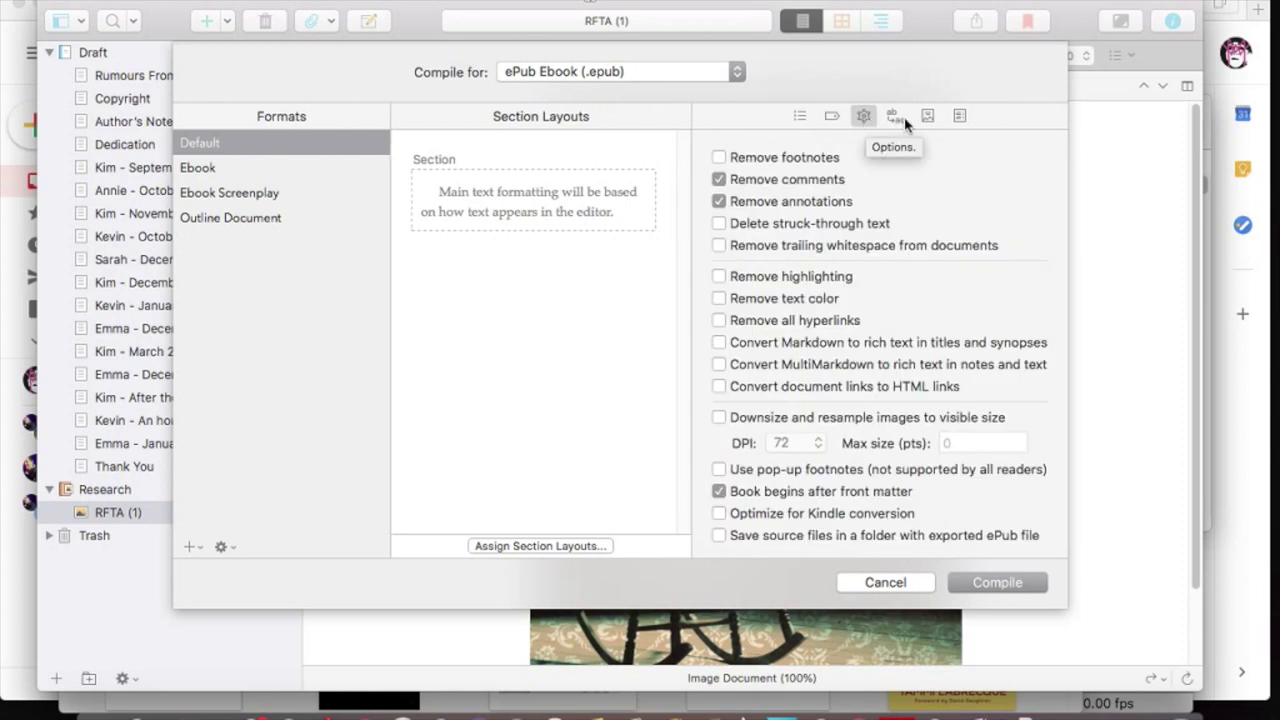
{"action": "left_click", "coordinate": [897, 117]}
{"action": "left_click", "coordinate": [965, 116]}
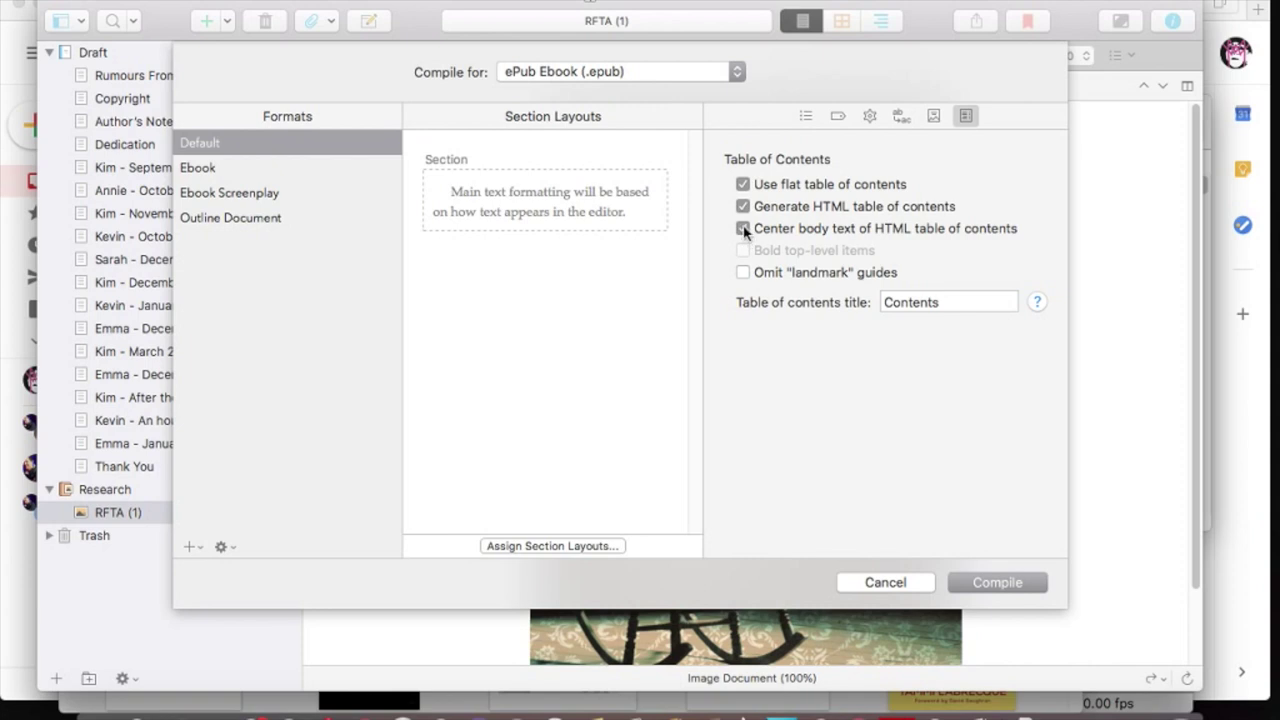
{"action": "left_click", "coordinate": [743, 184]}
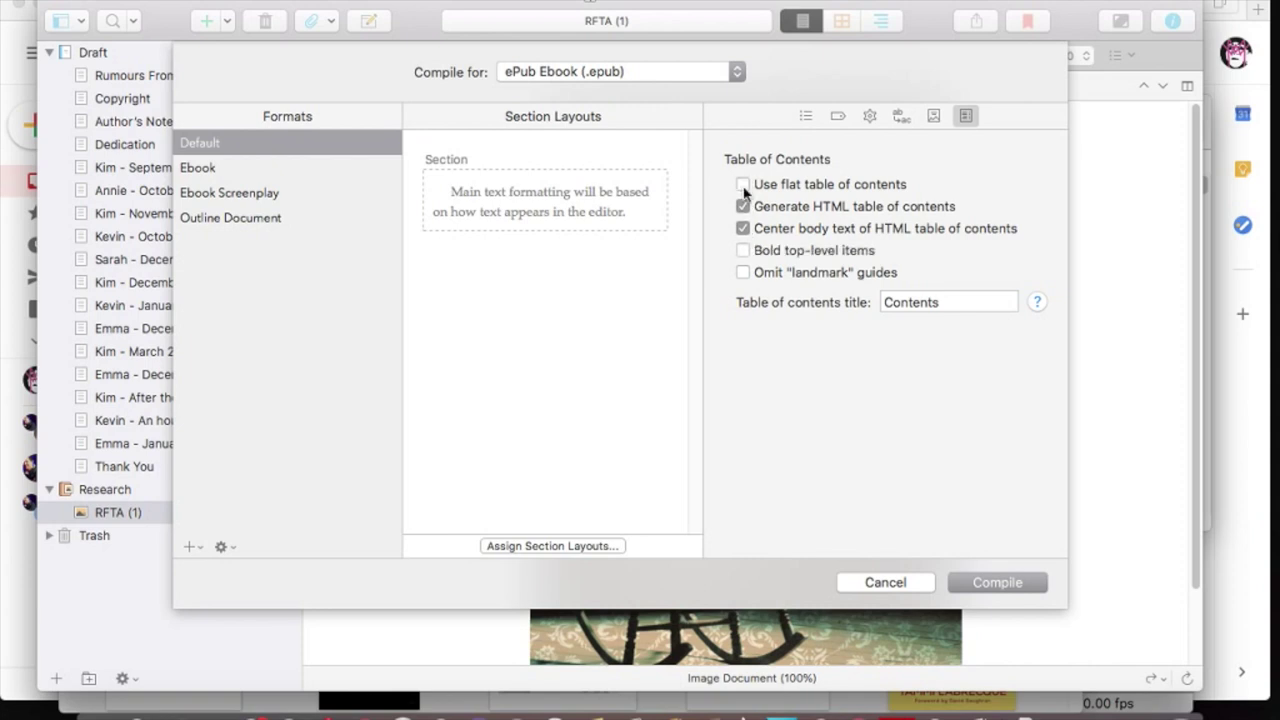
{"action": "left_click", "coordinate": [743, 228]}
Compile the ePub as Rumours in 1 AAA my books, replacing the existing file, and check its contents page in iBooks
{"action": "left_click", "coordinate": [1010, 585]}
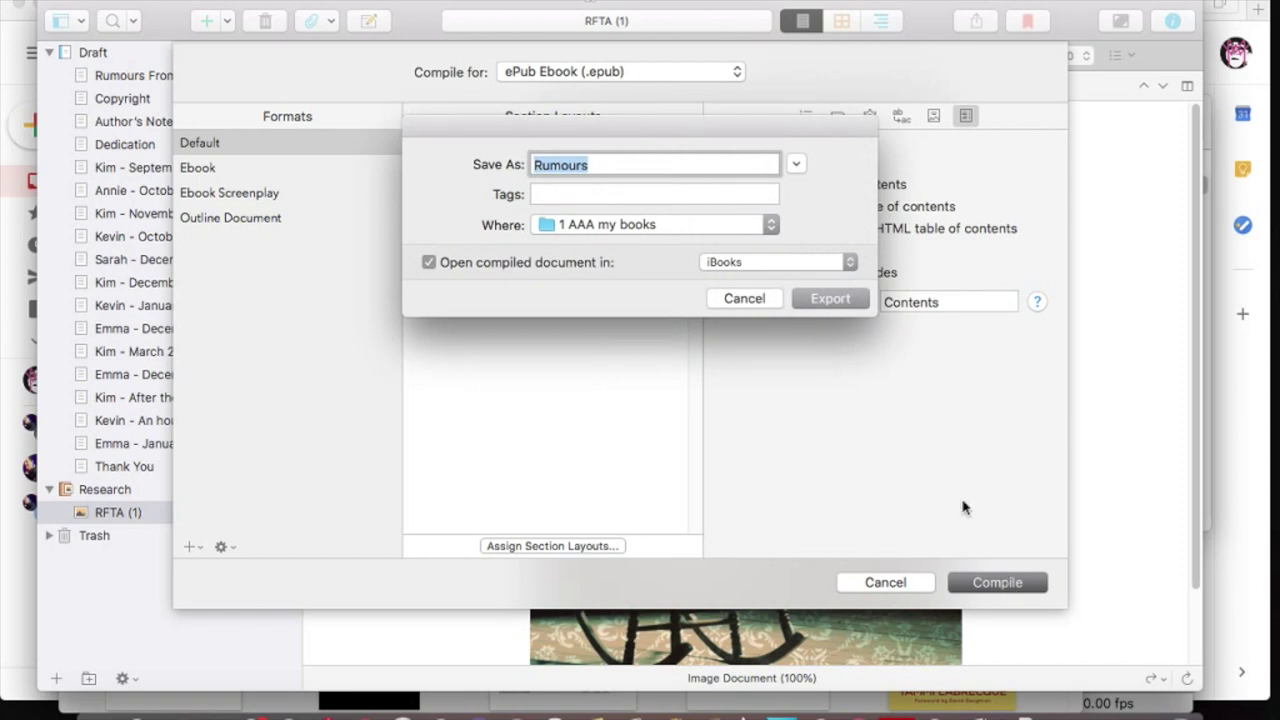
{"action": "left_click", "coordinate": [830, 298]}
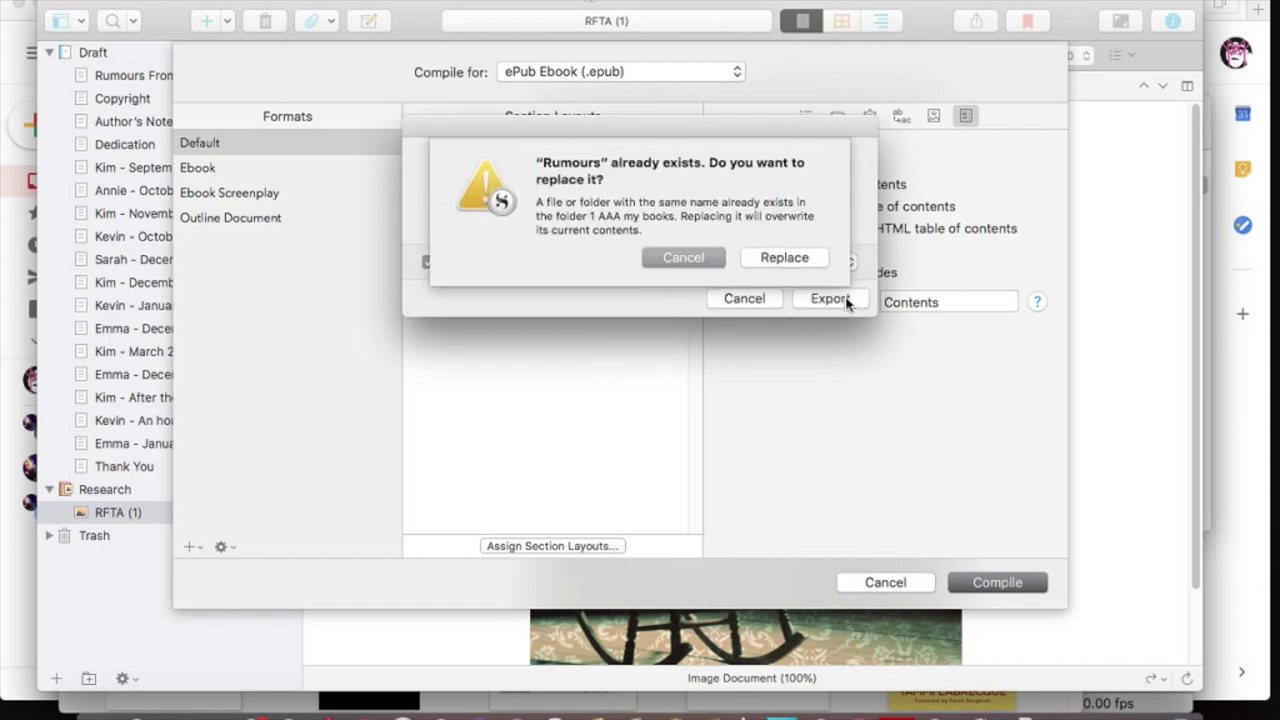
{"action": "left_click", "coordinate": [805, 261]}
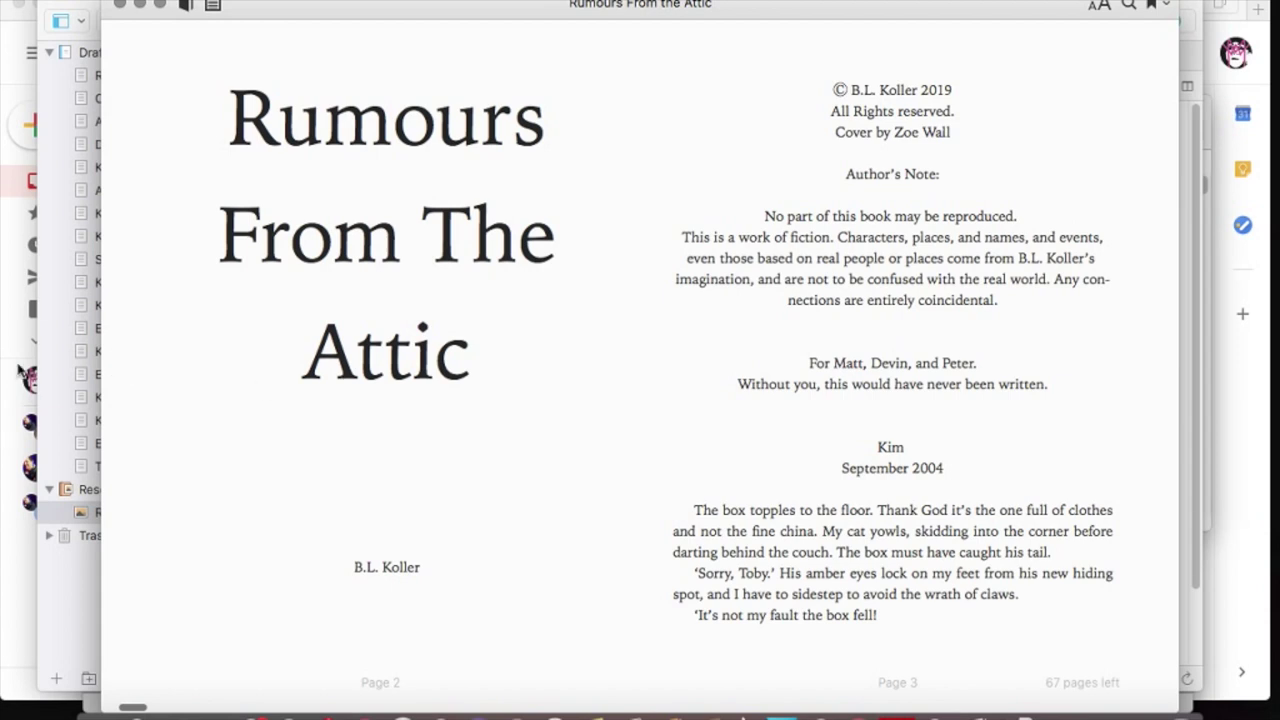
{"action": "left_click", "coordinate": [128, 370]}
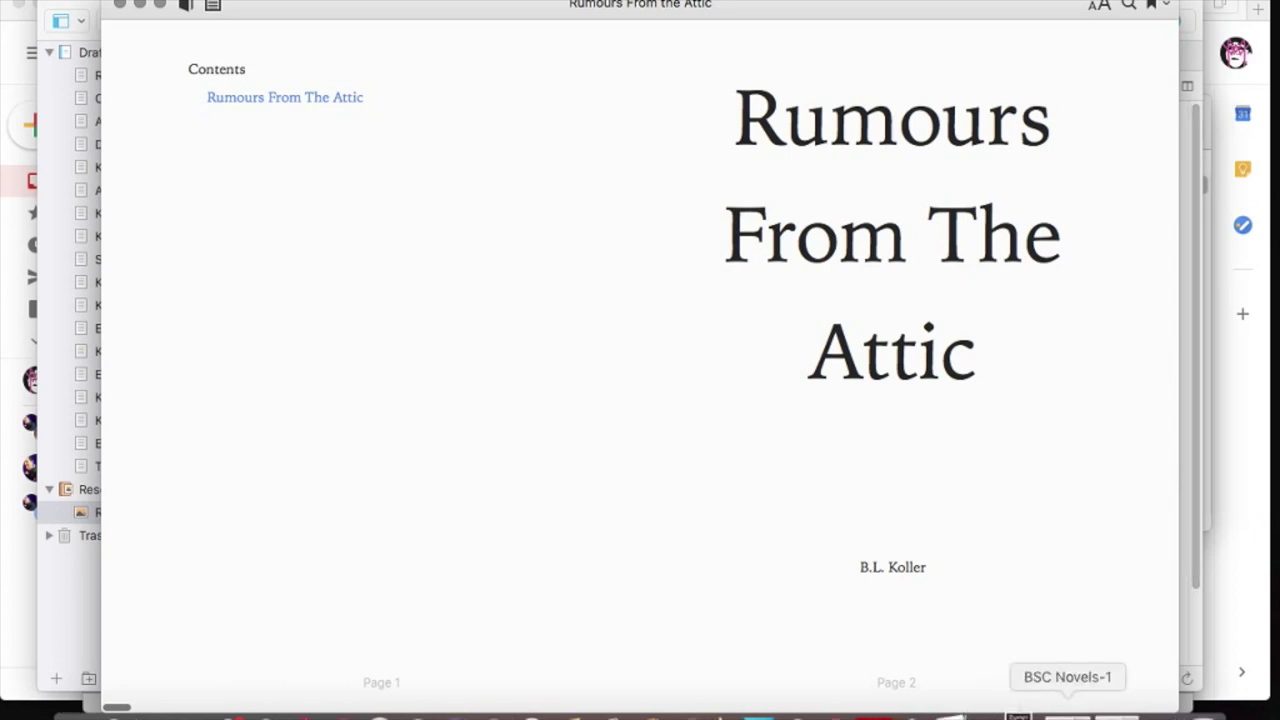
Leave iBooks for the BSC Novels-1 Scrivener project and examine the table of contents options in its compile settings
{"action": "left_click", "coordinate": [935, 712]}
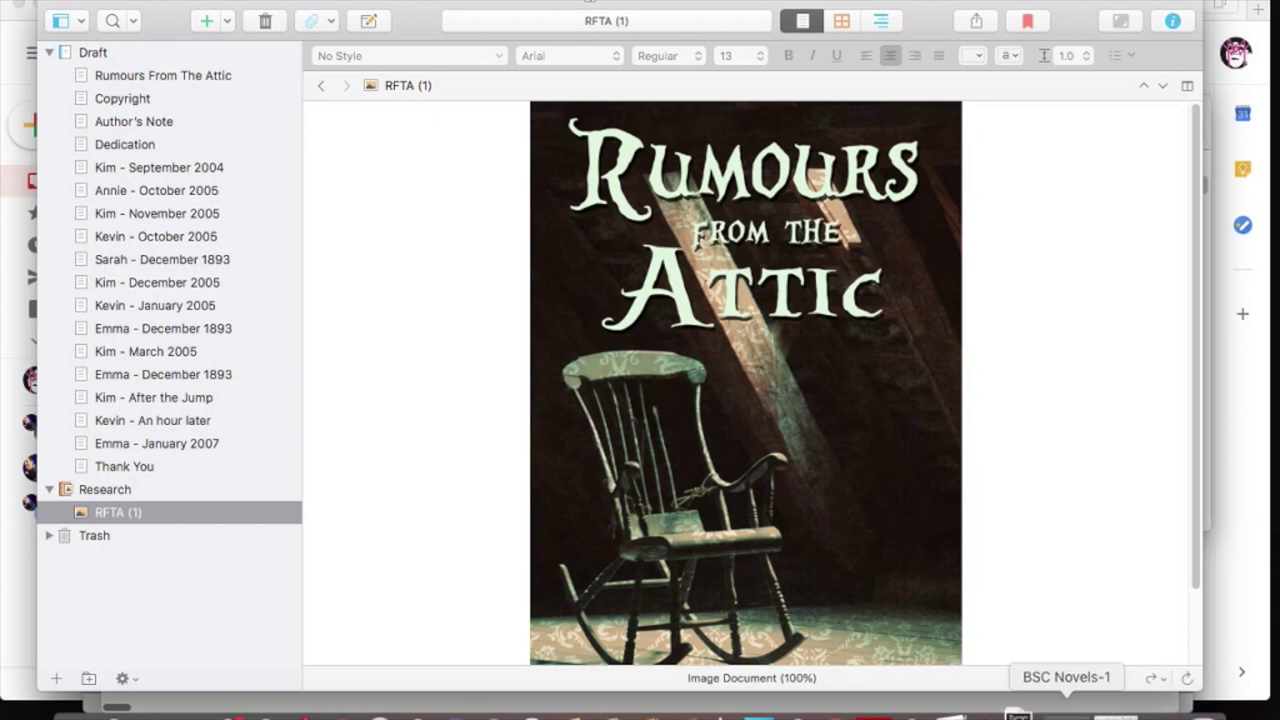
{"action": "left_click", "coordinate": [1066, 712]}
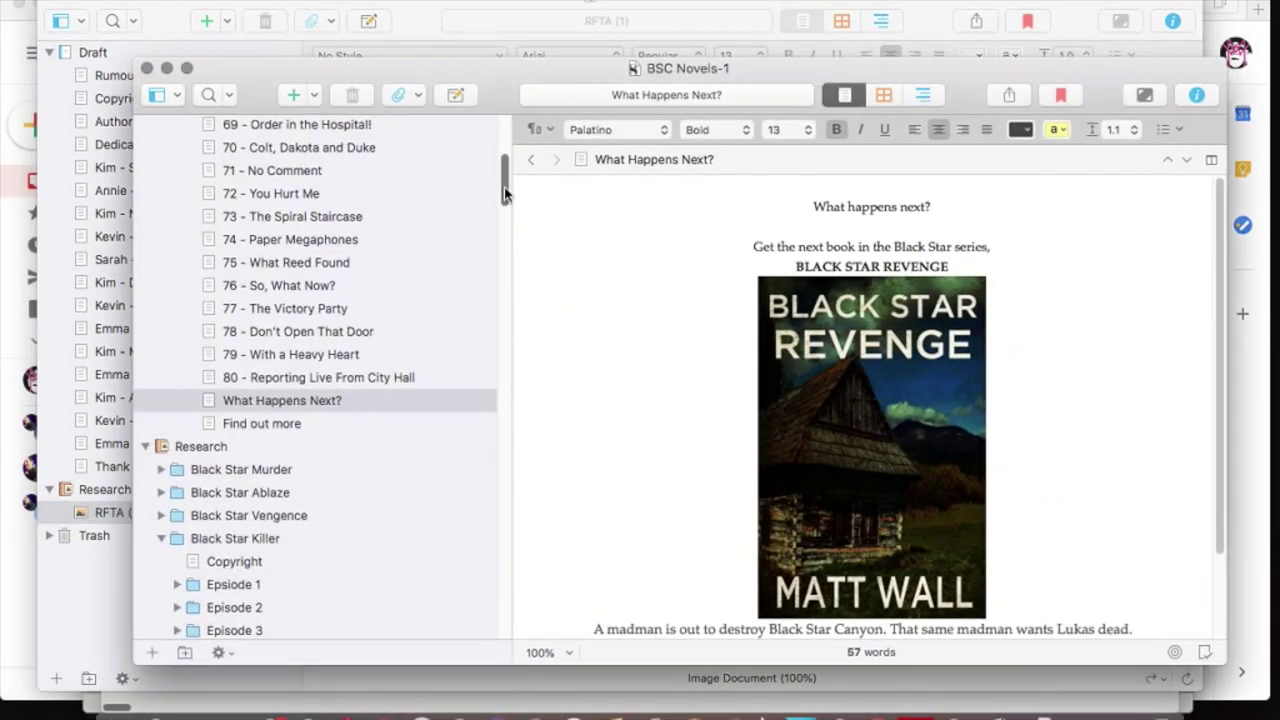
{"action": "left_click_drag", "start_coordinate": [505, 193], "coordinate": [505, 156]}
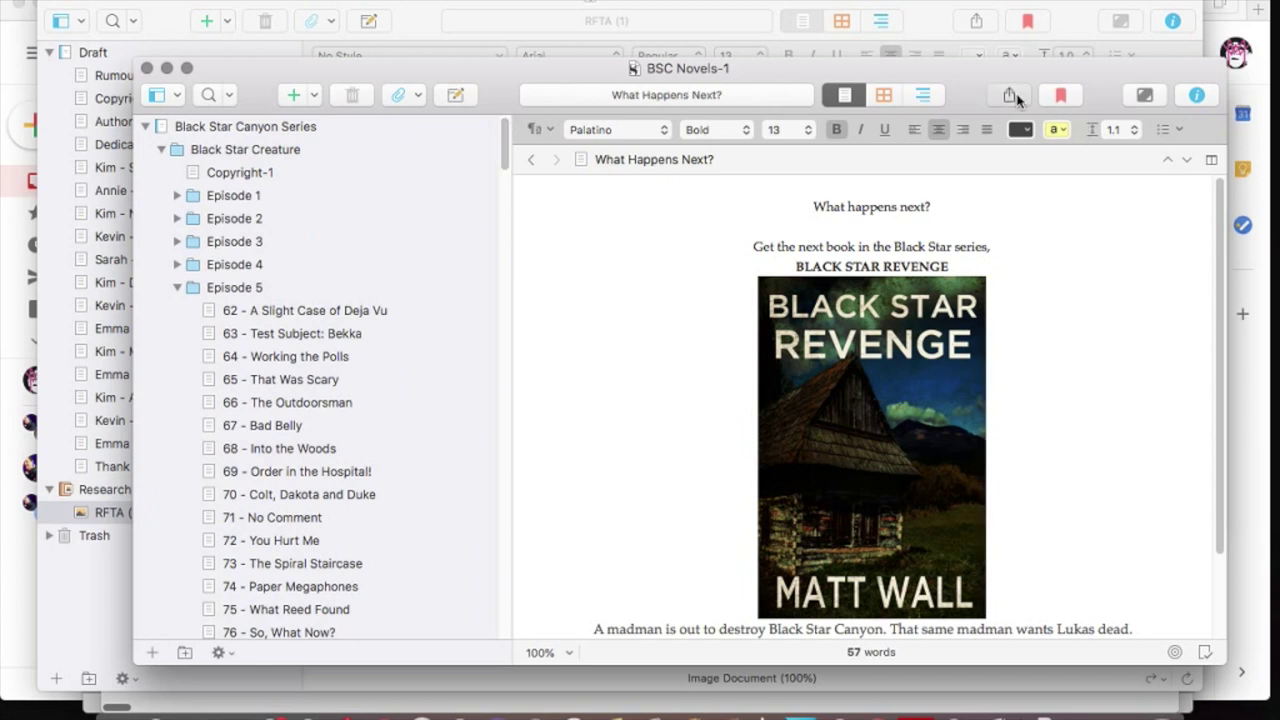
{"action": "left_click", "coordinate": [1012, 97]}
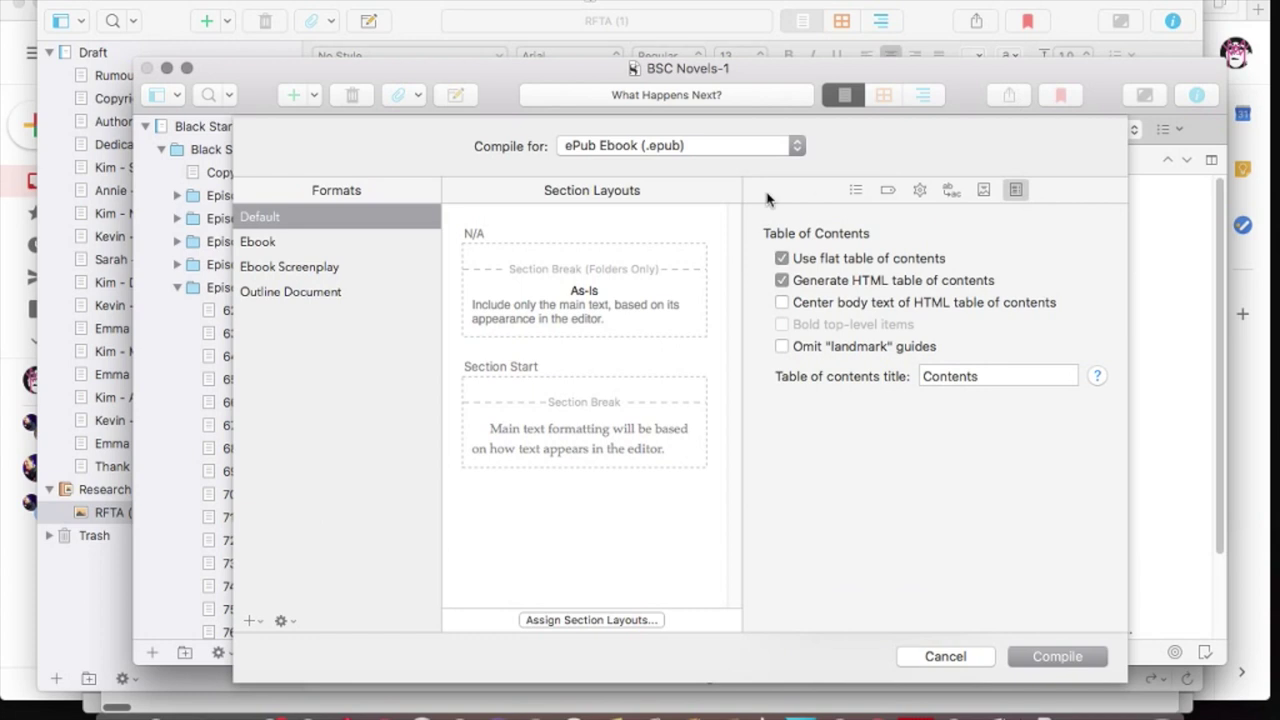
{"action": "left_click", "coordinate": [783, 281]}
{"action": "left_click", "coordinate": [781, 259]}
Examine the section types assigned to the Black Star Creature documents and recheck the project's table of contents options
{"action": "left_click", "coordinate": [856, 190]}
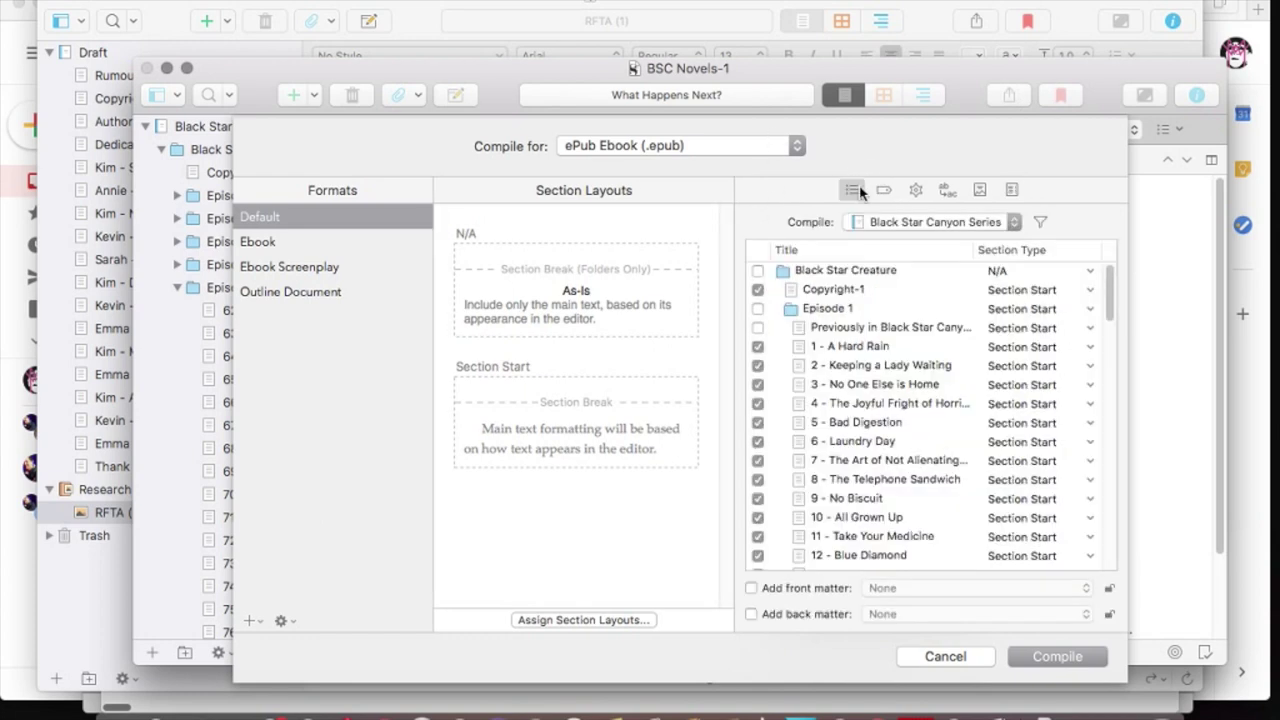
{"action": "left_click", "coordinate": [1027, 334]}
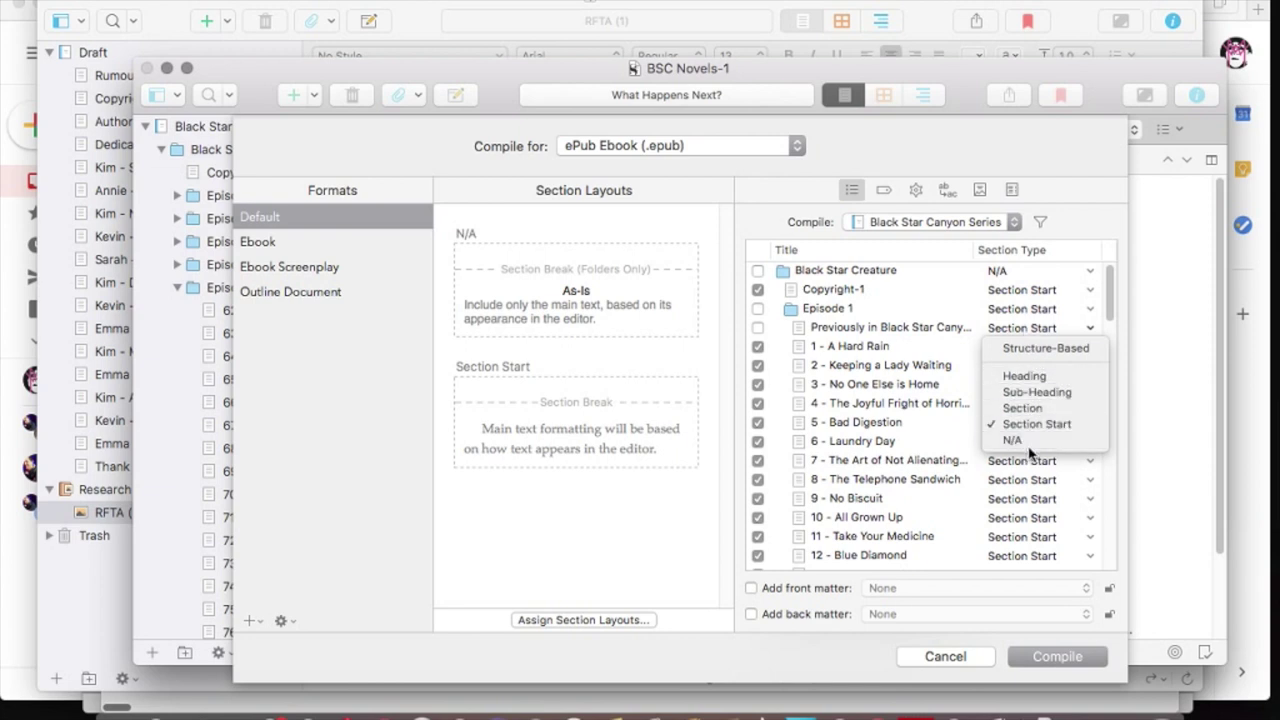
{"action": "left_click", "coordinate": [1048, 312]}
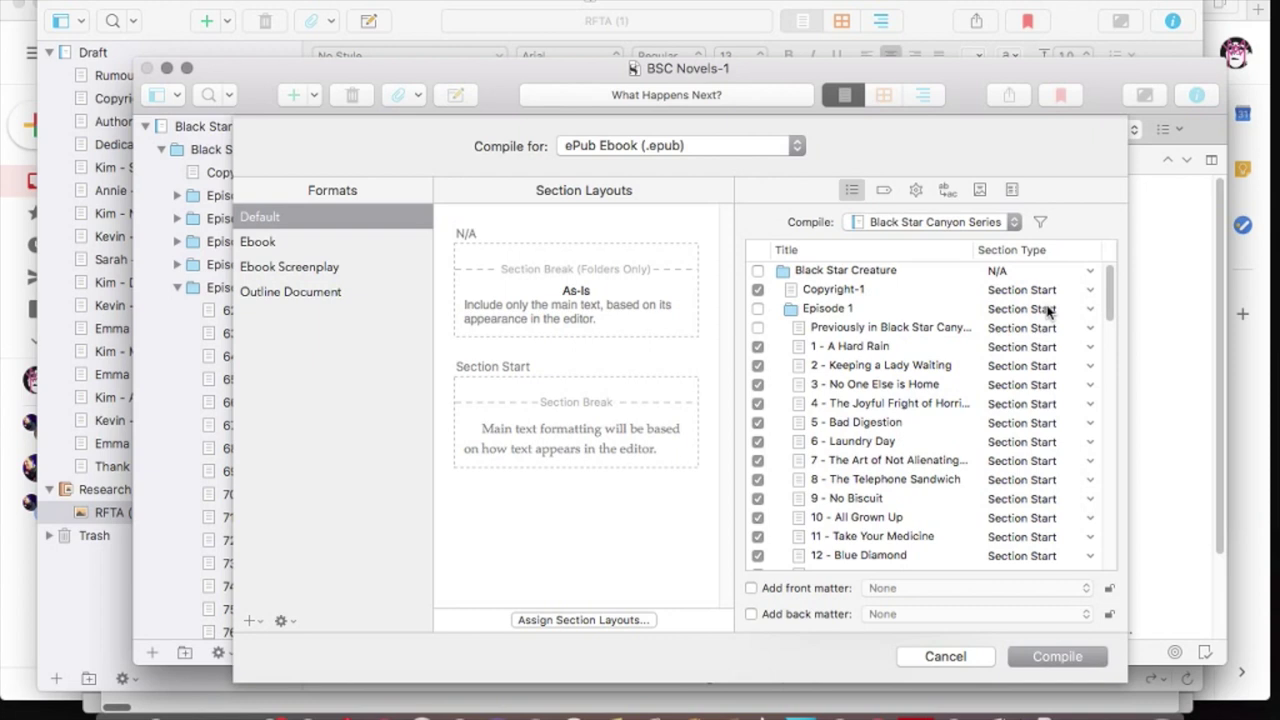
{"action": "left_click", "coordinate": [1031, 386]}
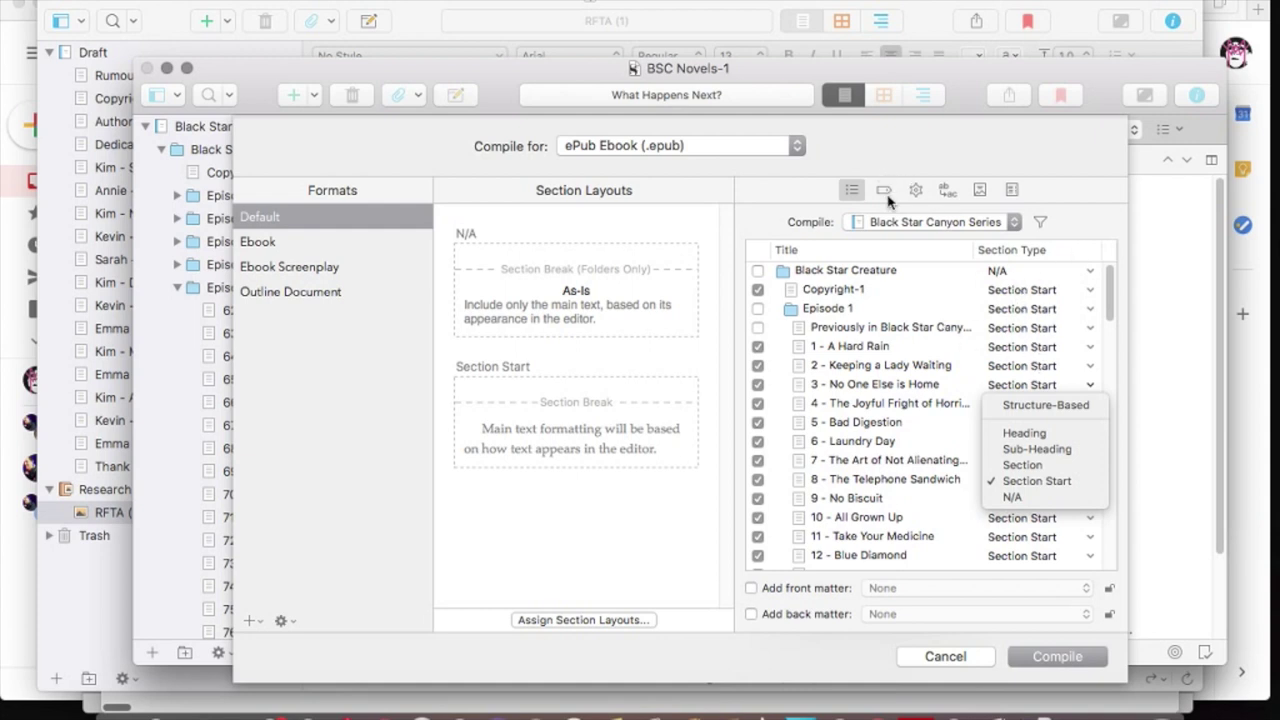
{"action": "left_click", "coordinate": [1017, 190]}
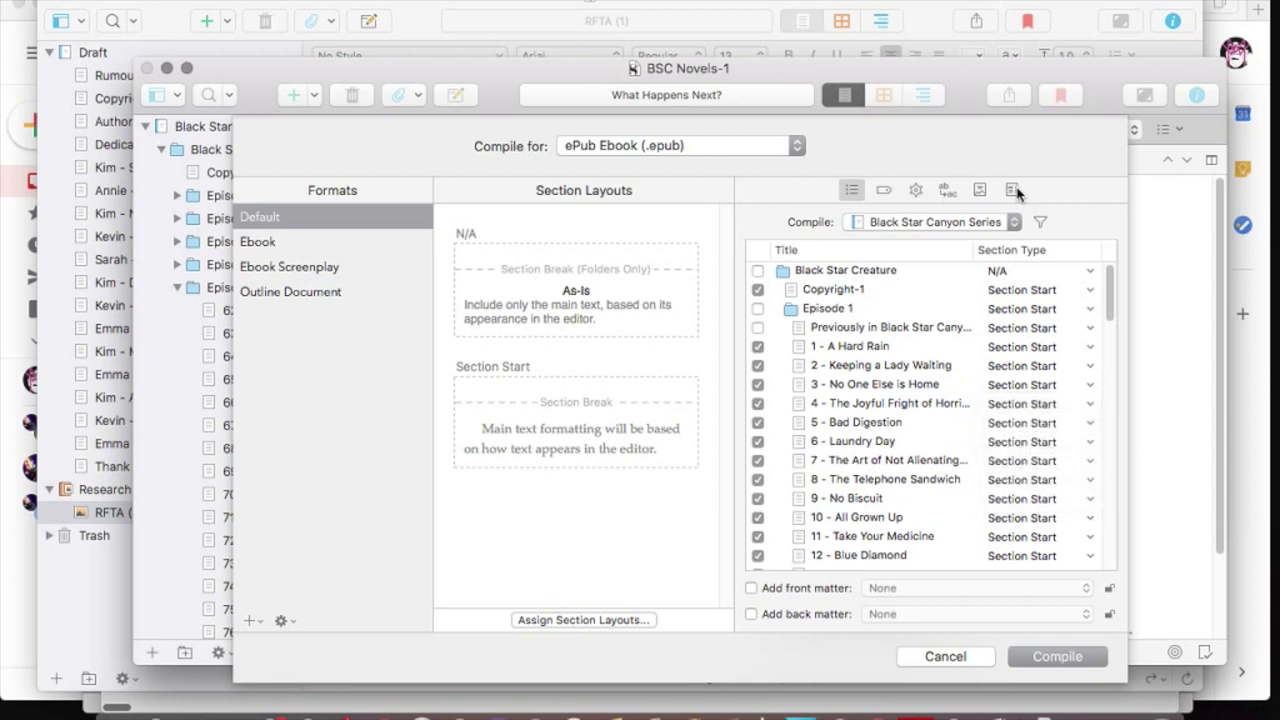
{"action": "left_click", "coordinate": [1013, 190]}
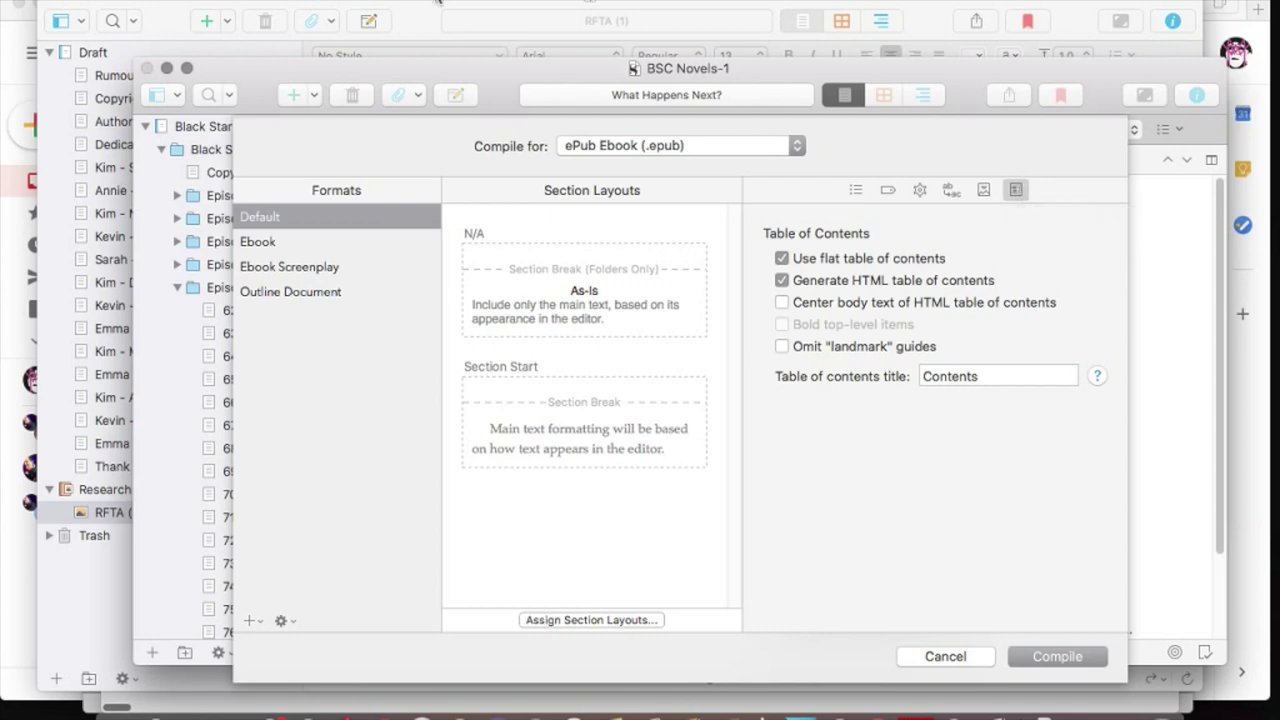
Cancel the BSC Novels-1 compile and examine the section type choices for Rumours From The Attic in its own compile contents
{"action": "left_click", "coordinate": [960, 658]}
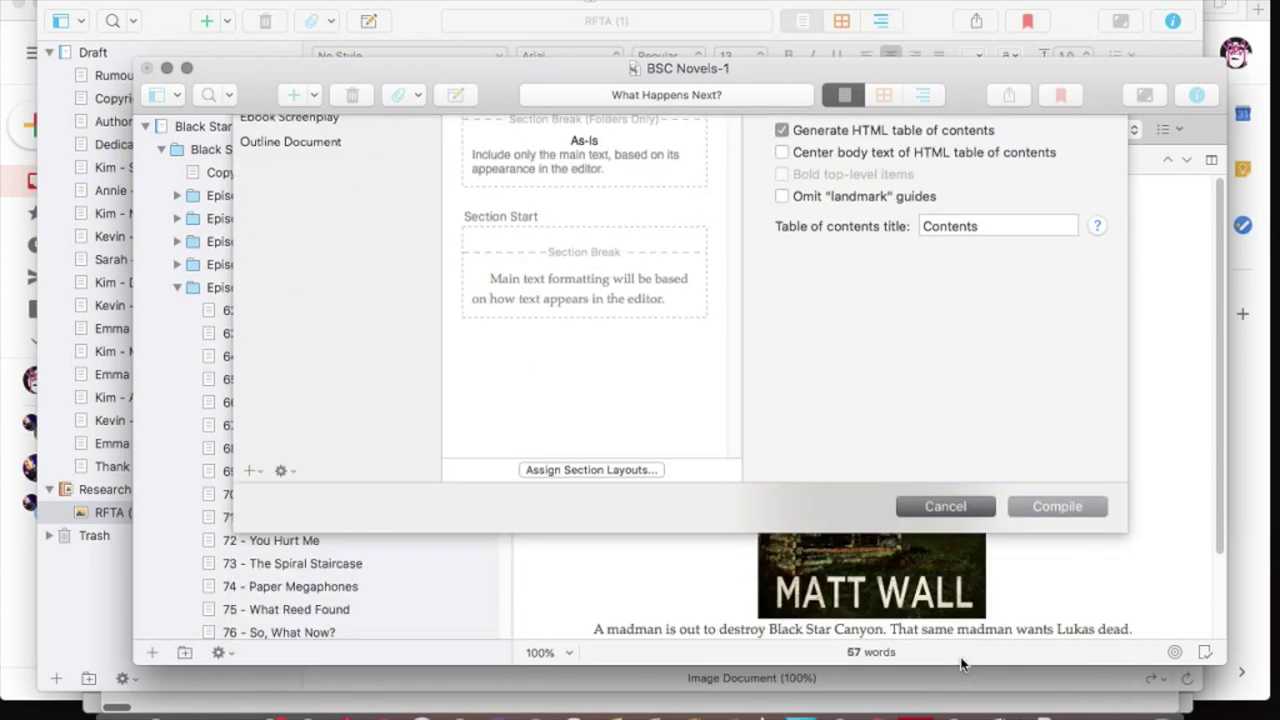
{"action": "left_click", "coordinate": [167, 68]}
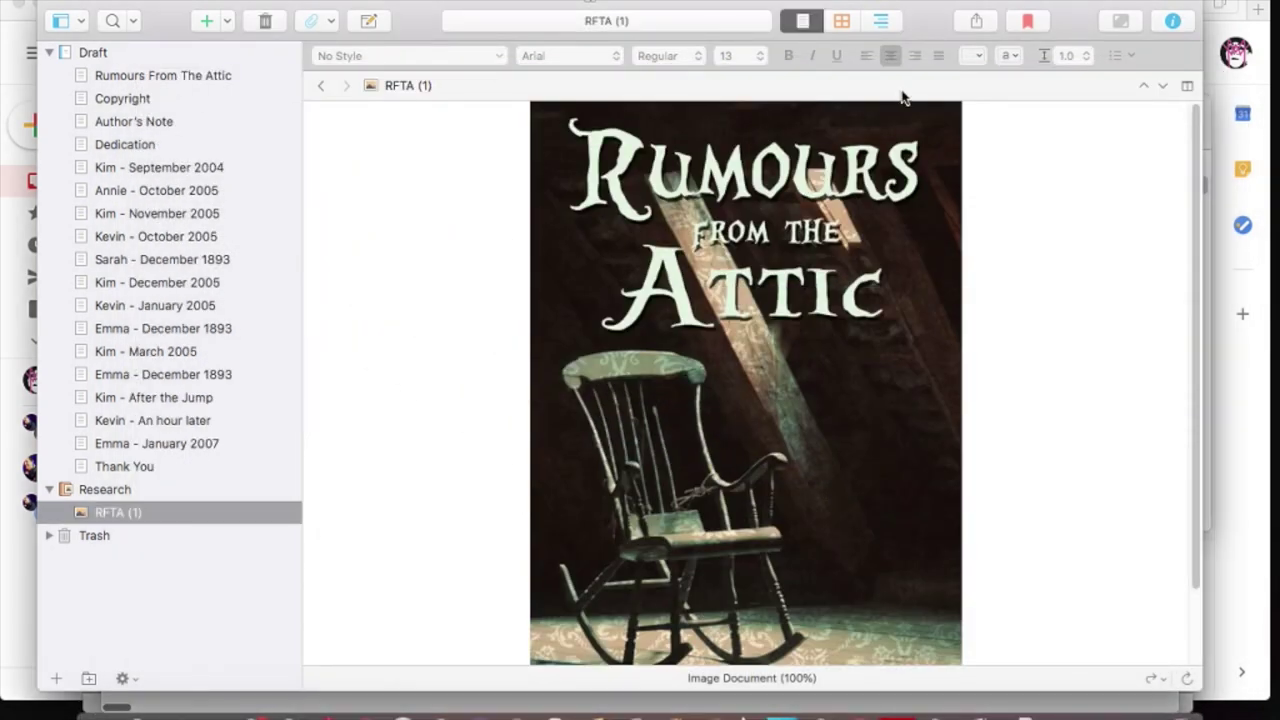
{"action": "left_click", "coordinate": [985, 24]}
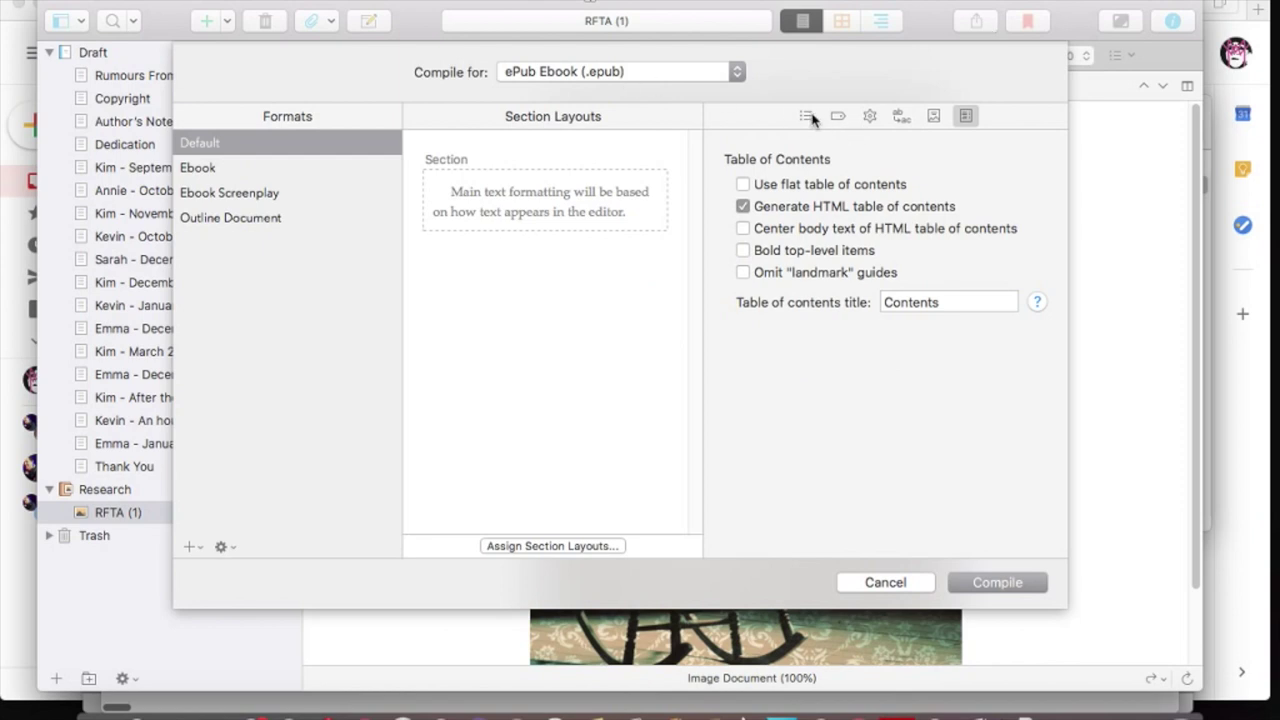
{"action": "left_click", "coordinate": [806, 116]}
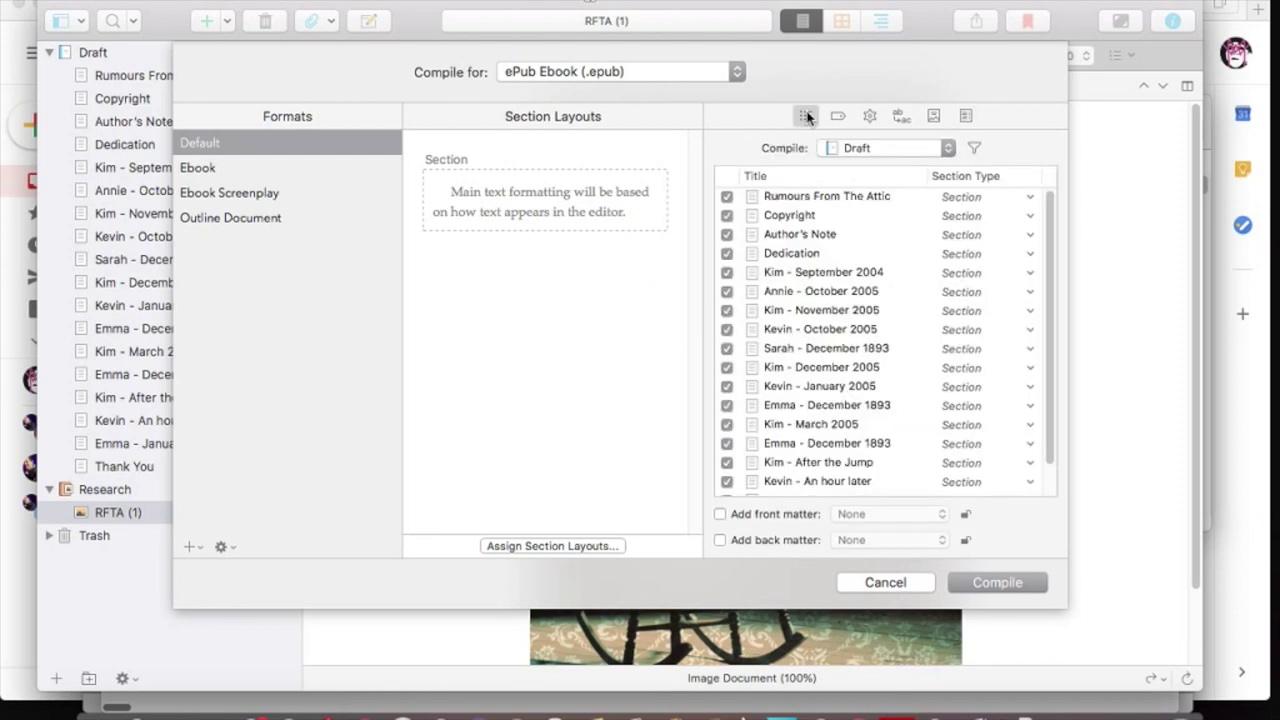
{"action": "left_click", "coordinate": [970, 199]}
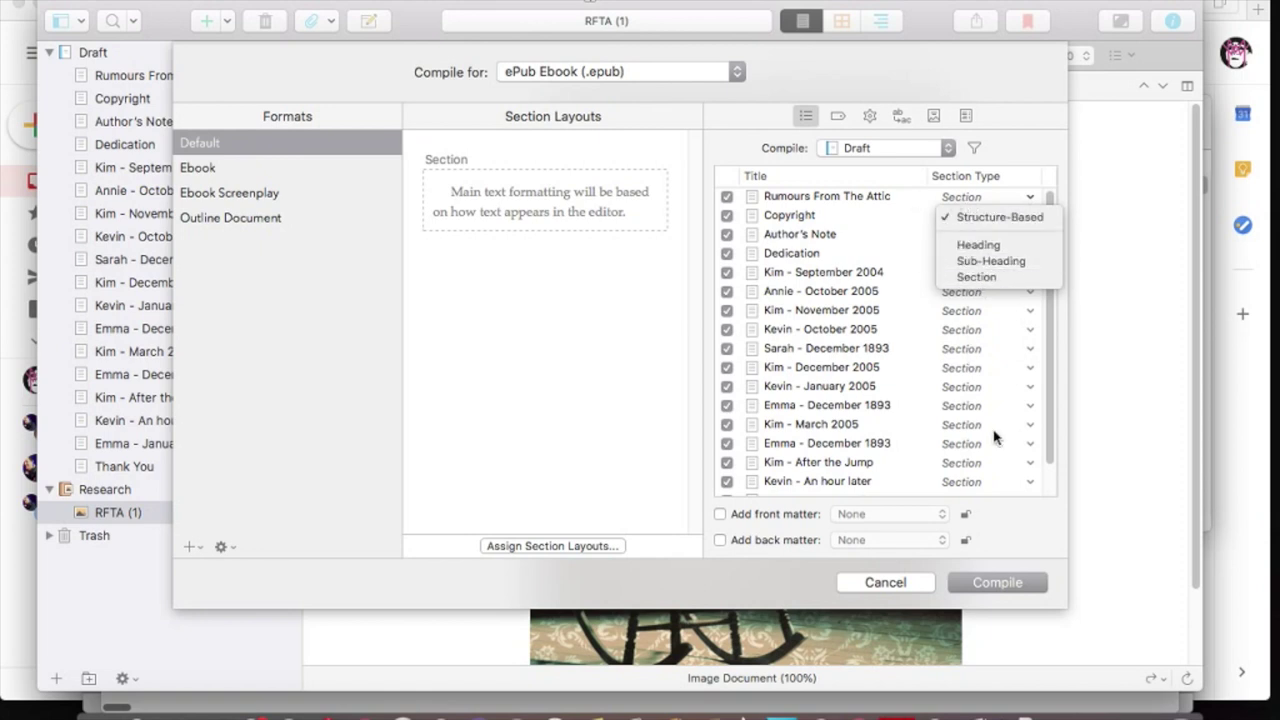
Bring back the BSC Novels-1 project and examine its compile contents list for comparison
{"action": "left_click", "coordinate": [1127, 716]}
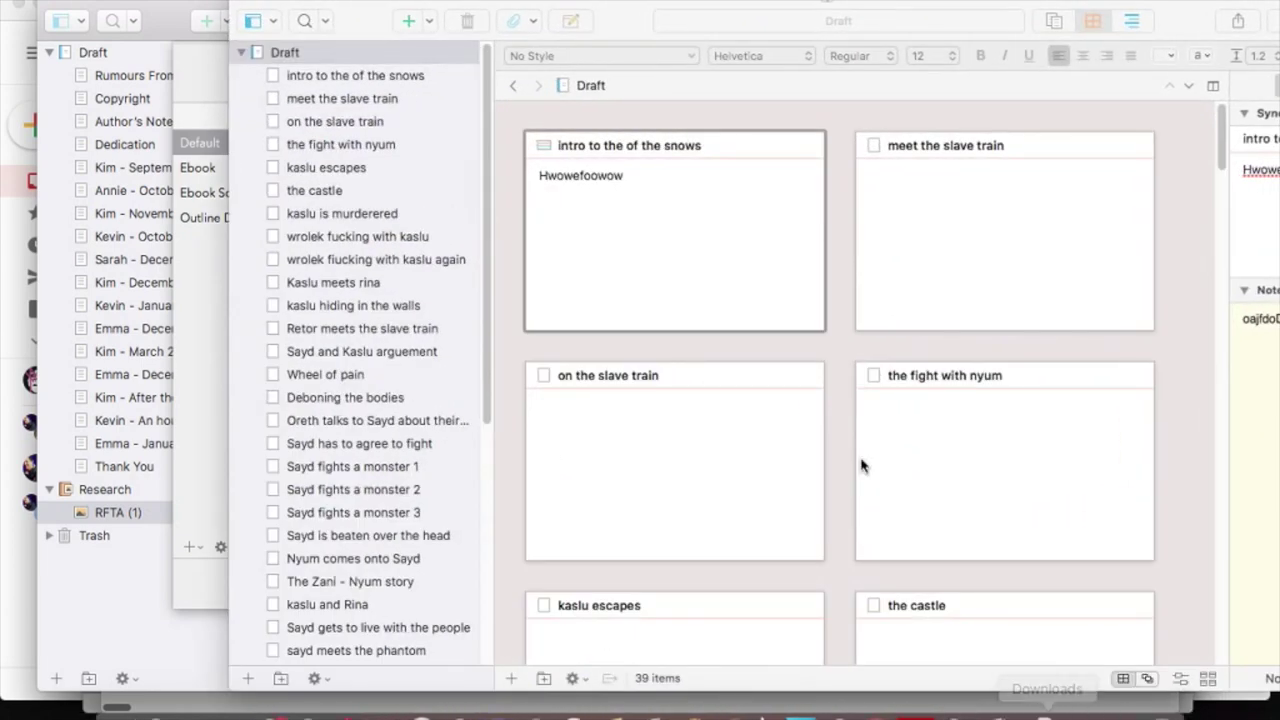
{"action": "left_click", "coordinate": [265, 5]}
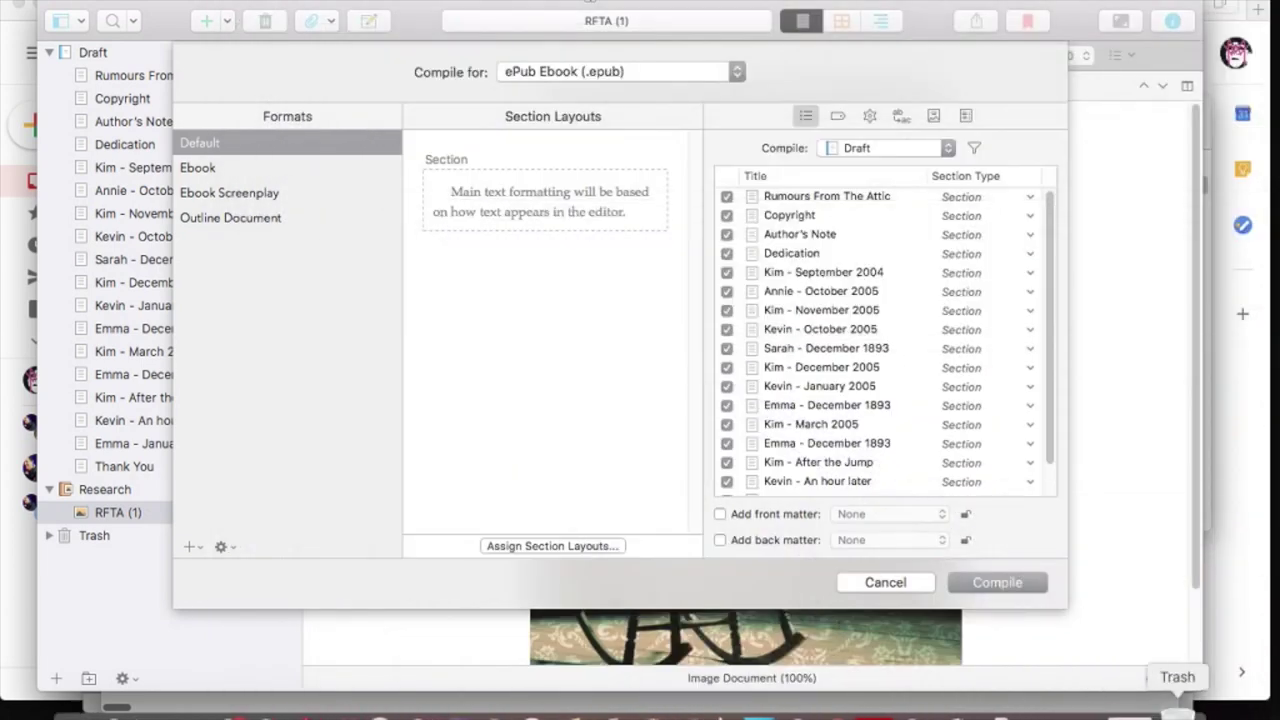
{"action": "left_click", "coordinate": [1120, 712]}
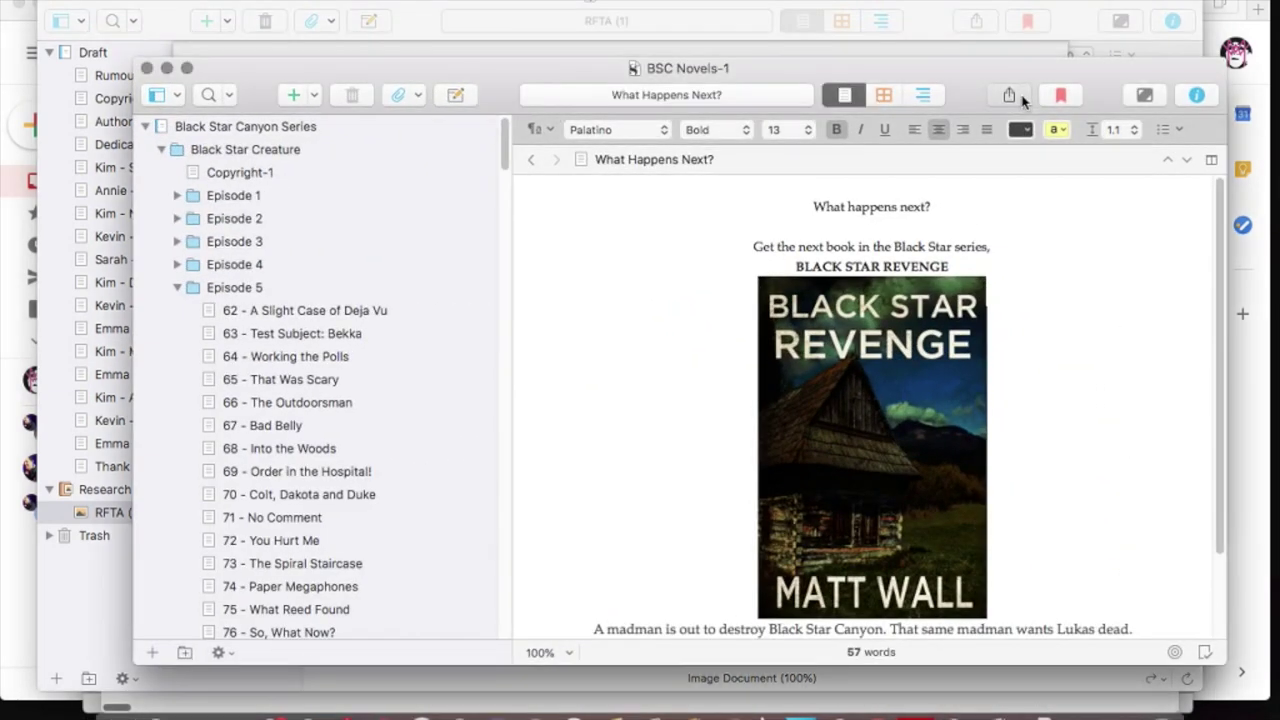
{"action": "left_click", "coordinate": [1015, 96]}
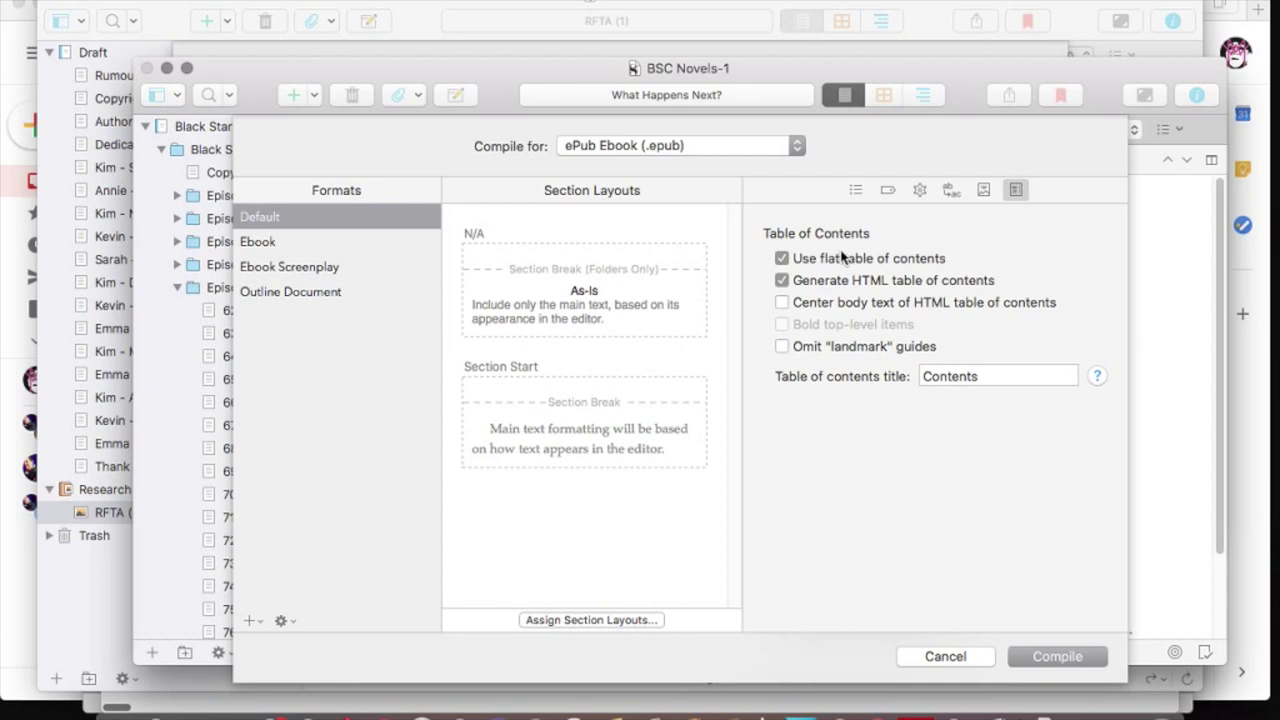
{"action": "left_click", "coordinate": [855, 189]}
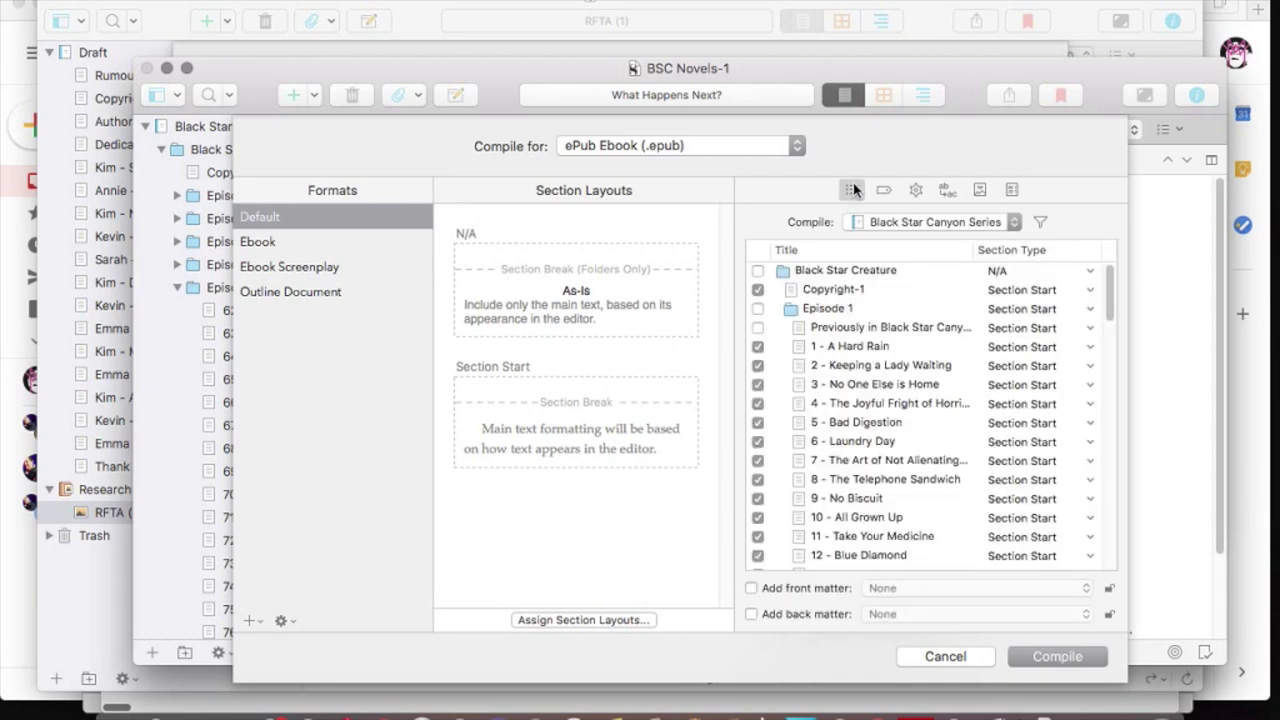
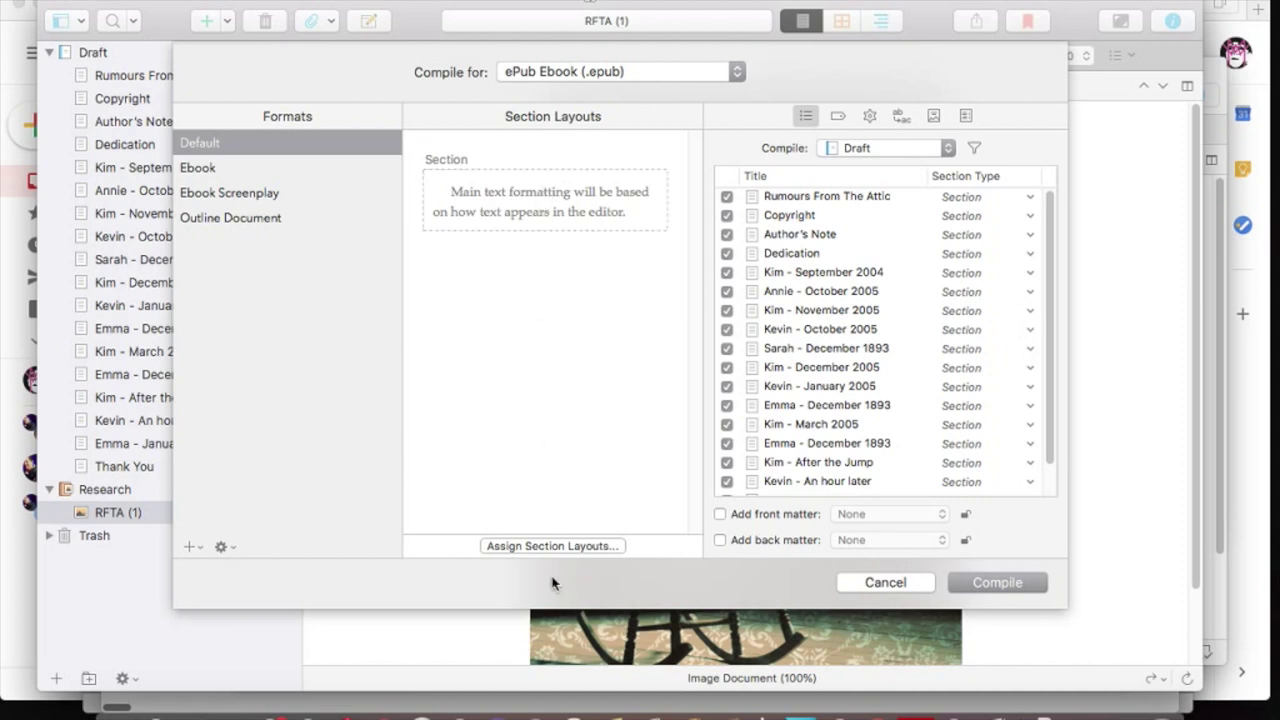
Review the layout assigned to Section documents in the Rumours compile and keep Text Section
{"action": "left_click", "coordinate": [549, 545]}
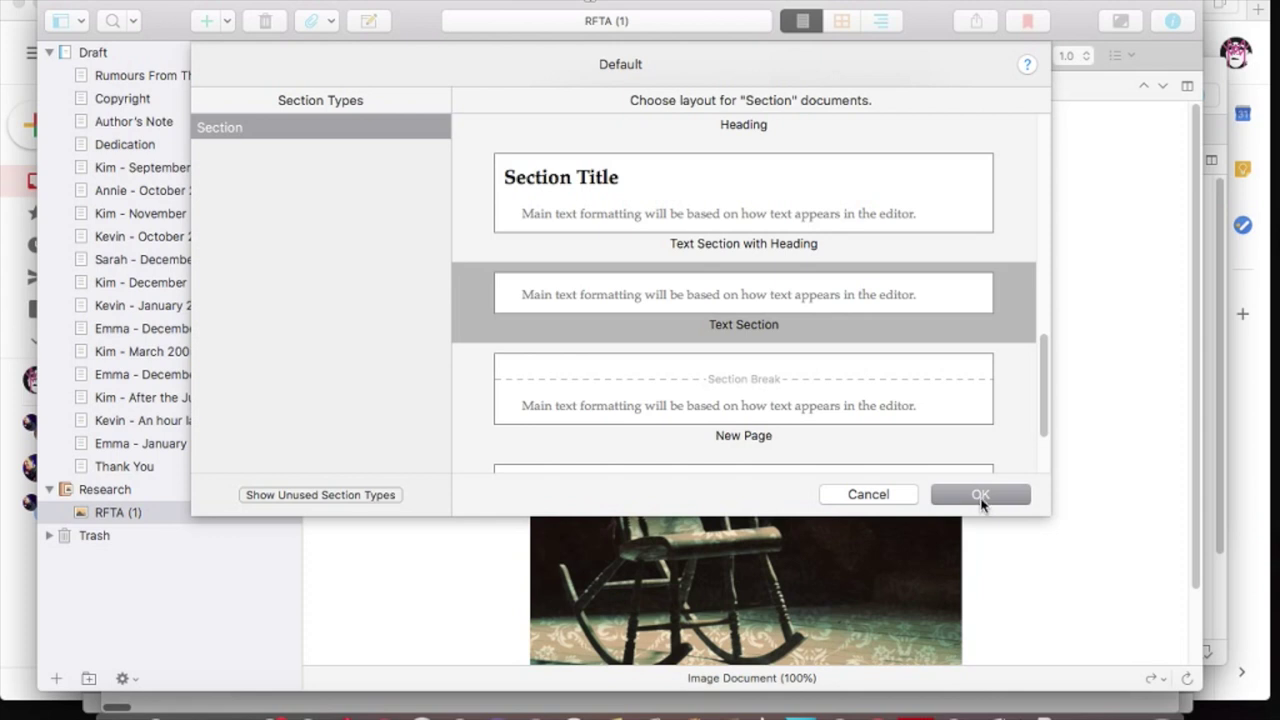
{"action": "left_click", "coordinate": [980, 495]}
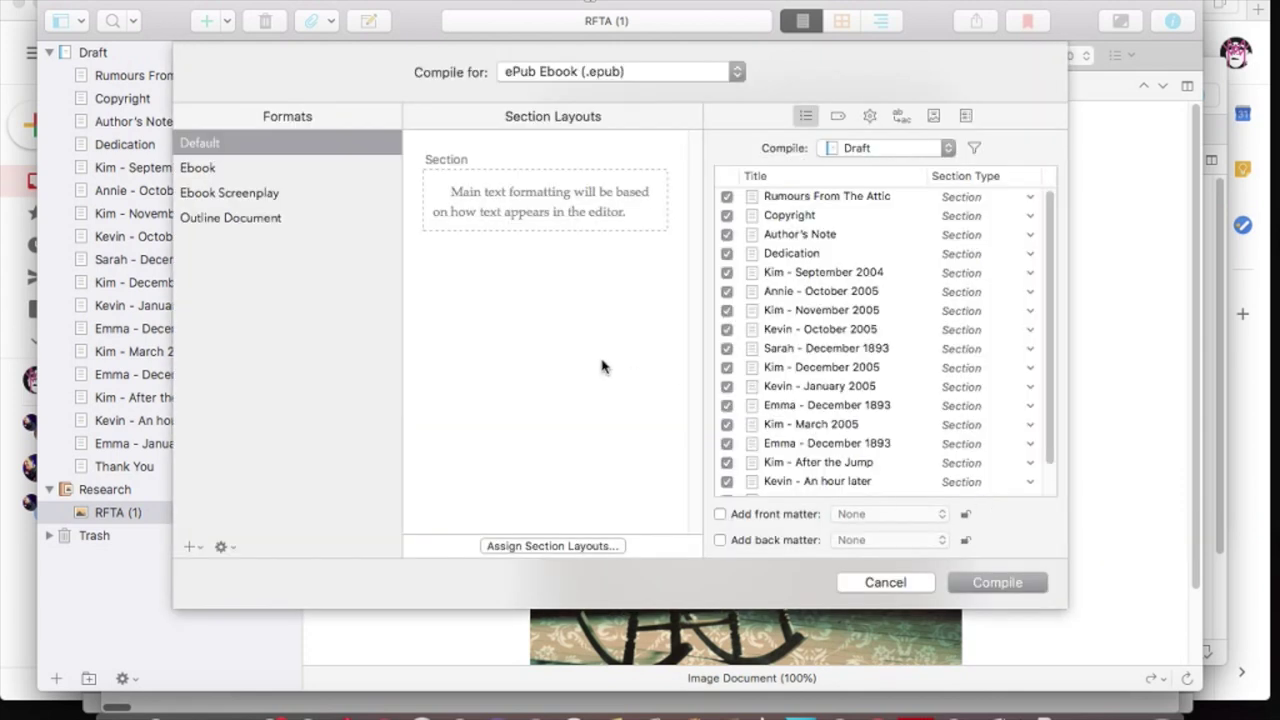
Examine the compile filter and the choices for which documents to compile, keeping Draft as the source
{"action": "left_click", "coordinate": [974, 149]}
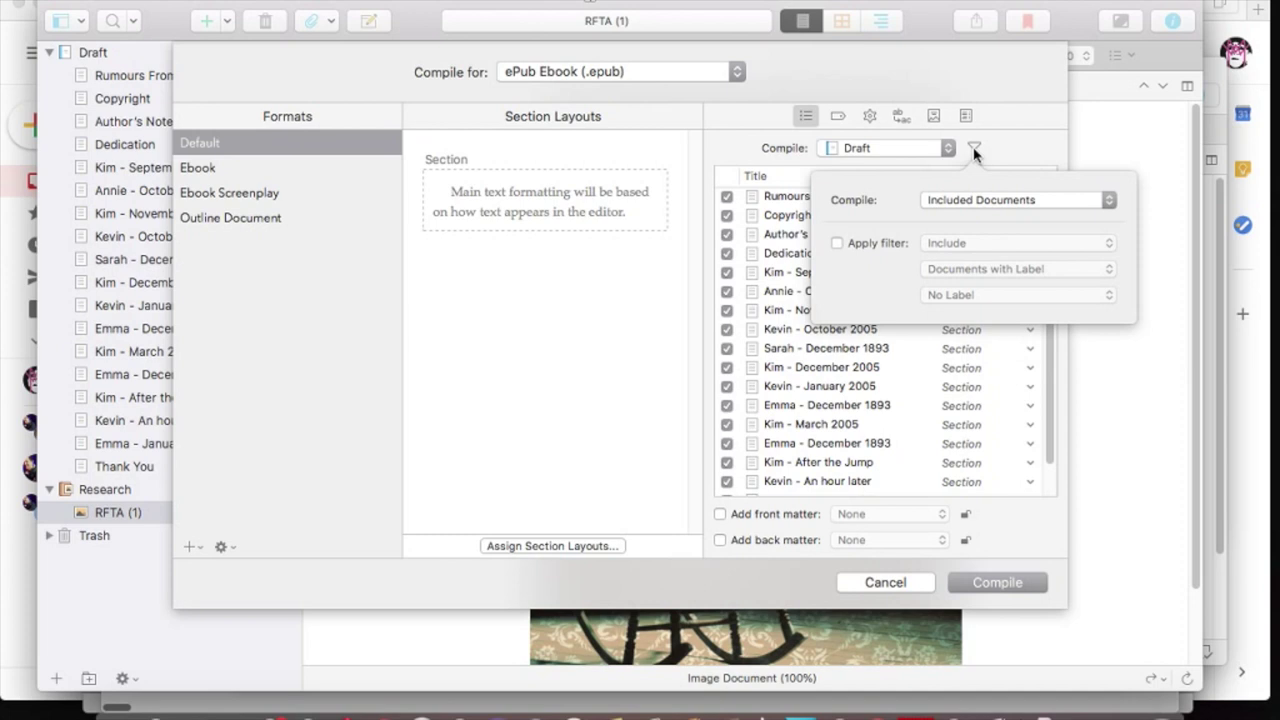
{"action": "left_click", "coordinate": [974, 149]}
{"action": "left_click", "coordinate": [974, 149]}
{"action": "left_click", "coordinate": [1008, 140]}
{"action": "left_click", "coordinate": [946, 150]}
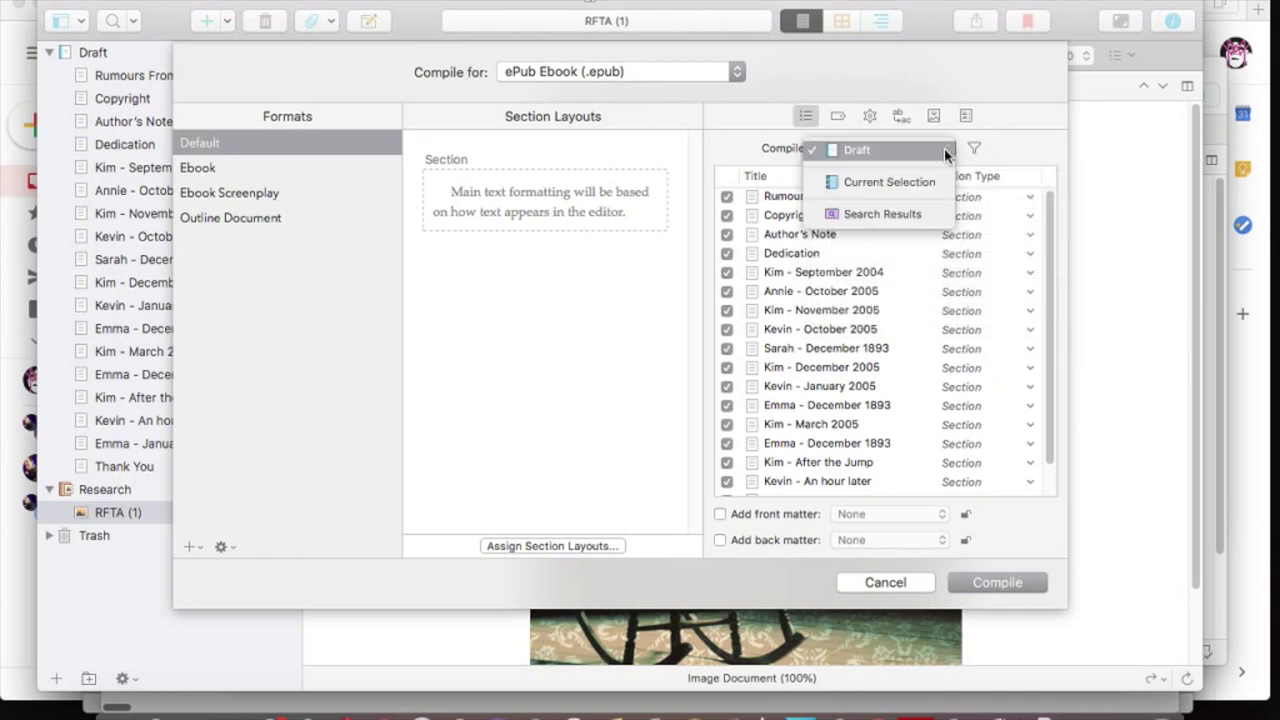
{"action": "left_click", "coordinate": [946, 152]}
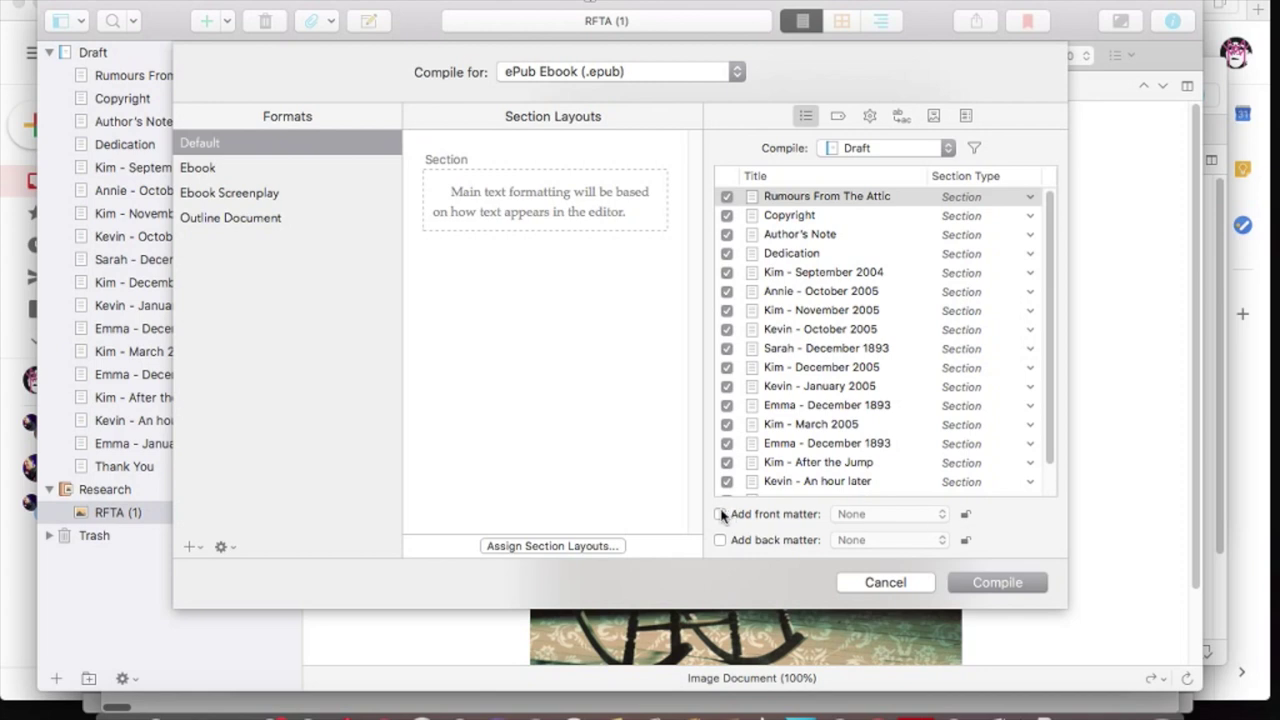
Examine the section layouts offered by the Ebook and Outline Document formats, and go back to the Default format
{"action": "left_click", "coordinate": [228, 177]}
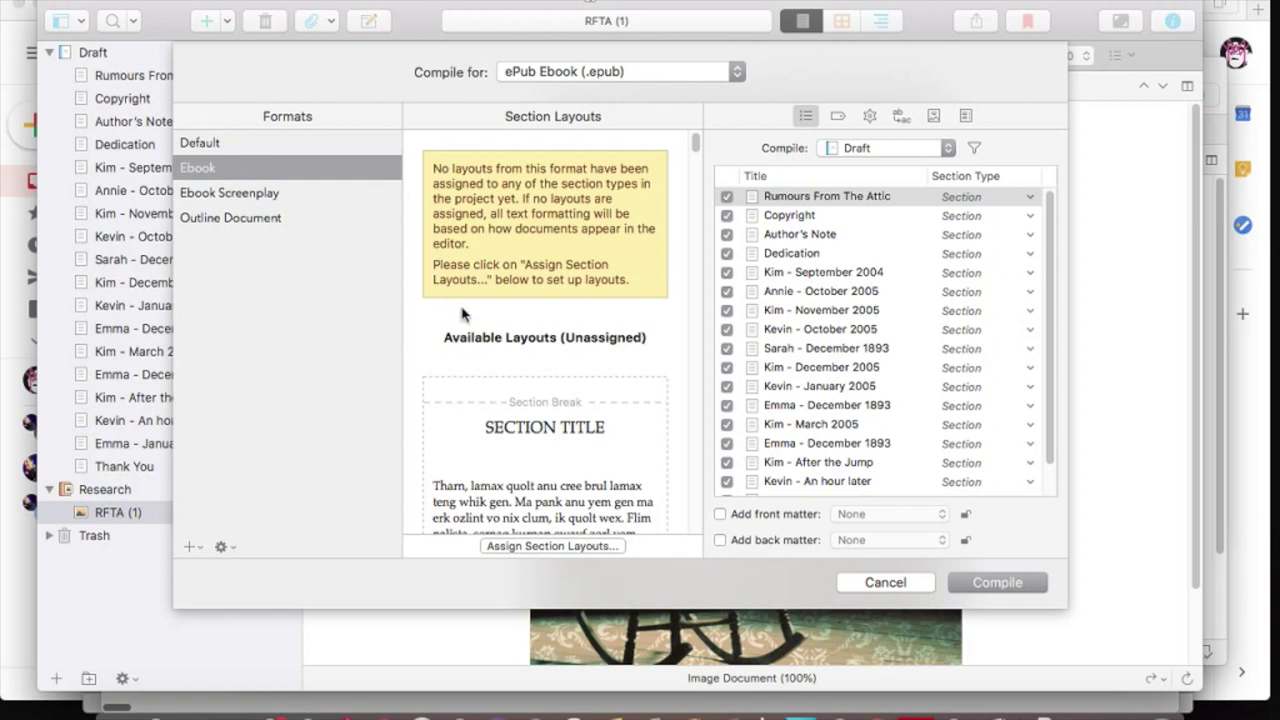
{"action": "left_click", "coordinate": [244, 220]}
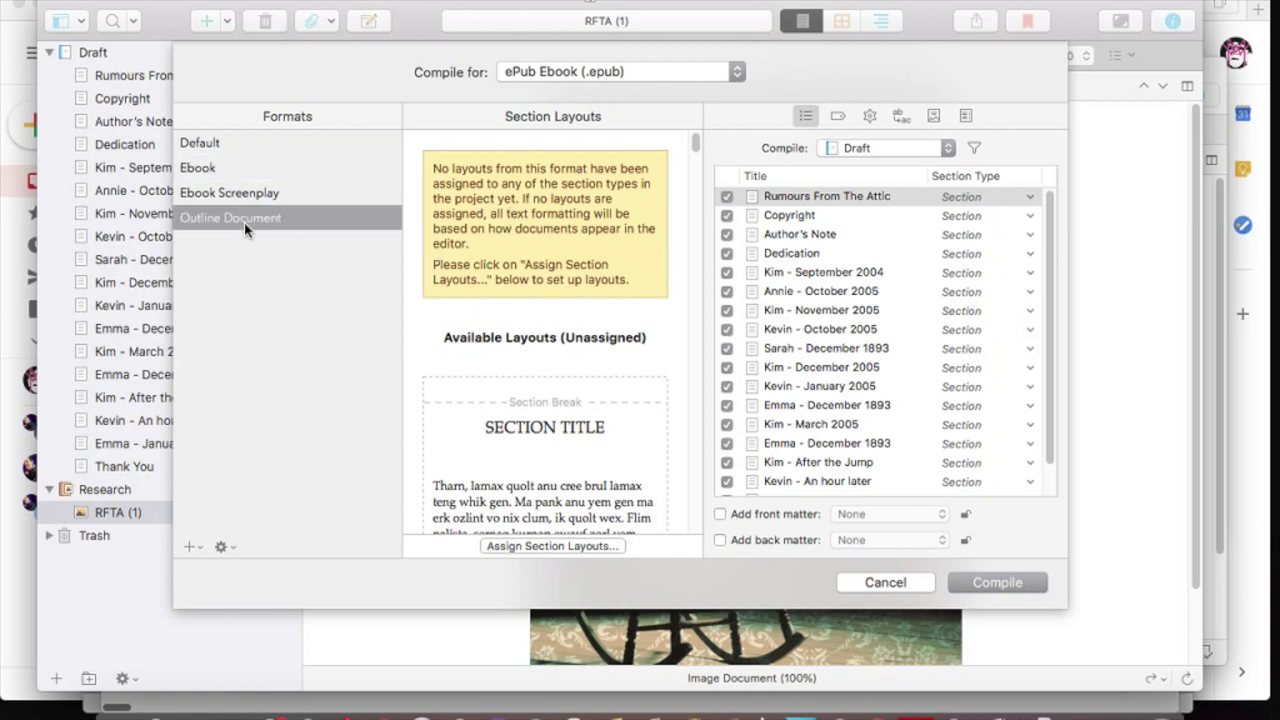
{"action": "left_click", "coordinate": [223, 167]}
{"action": "left_click", "coordinate": [231, 146]}
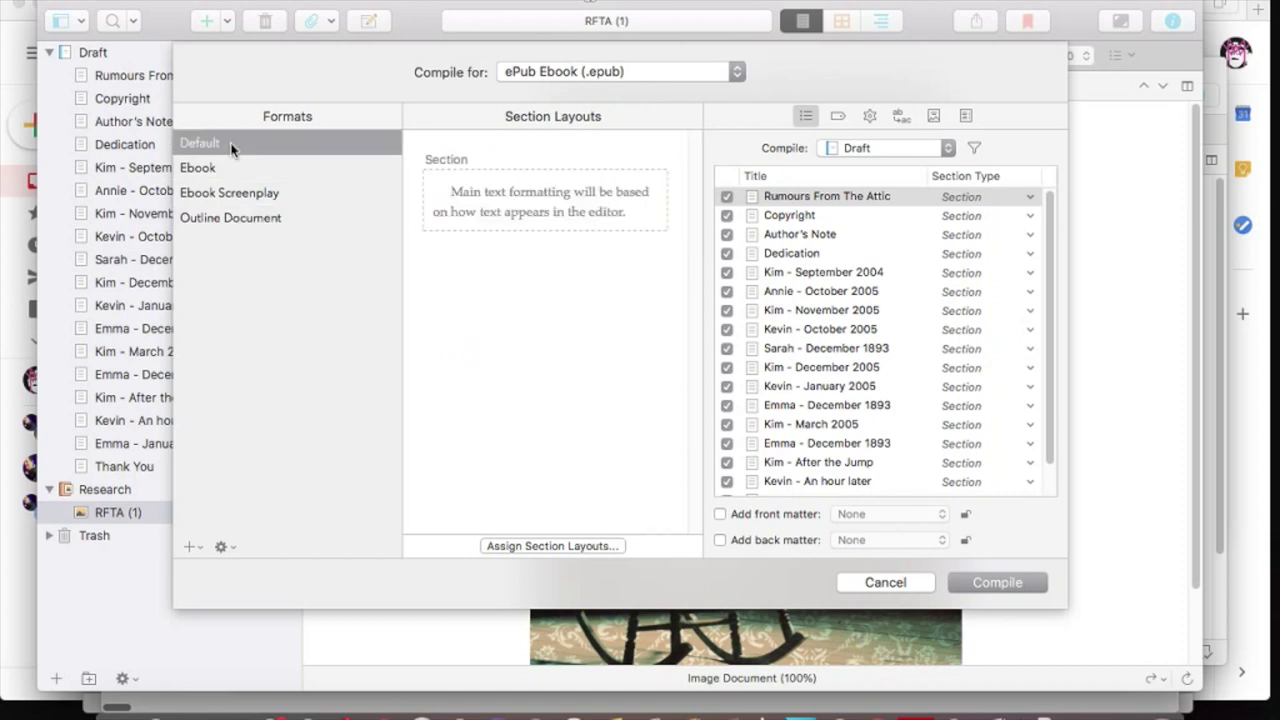
{"action": "left_click", "coordinate": [563, 205]}
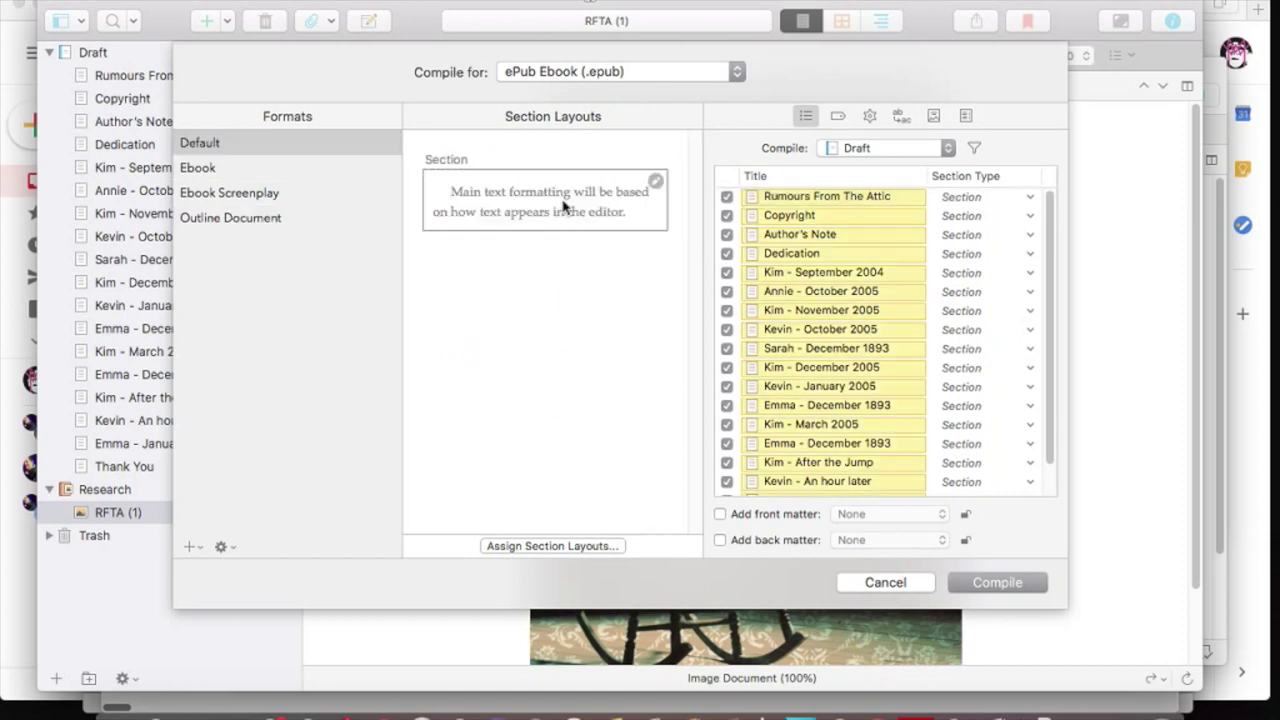
{"action": "double_click", "coordinate": [563, 205]}
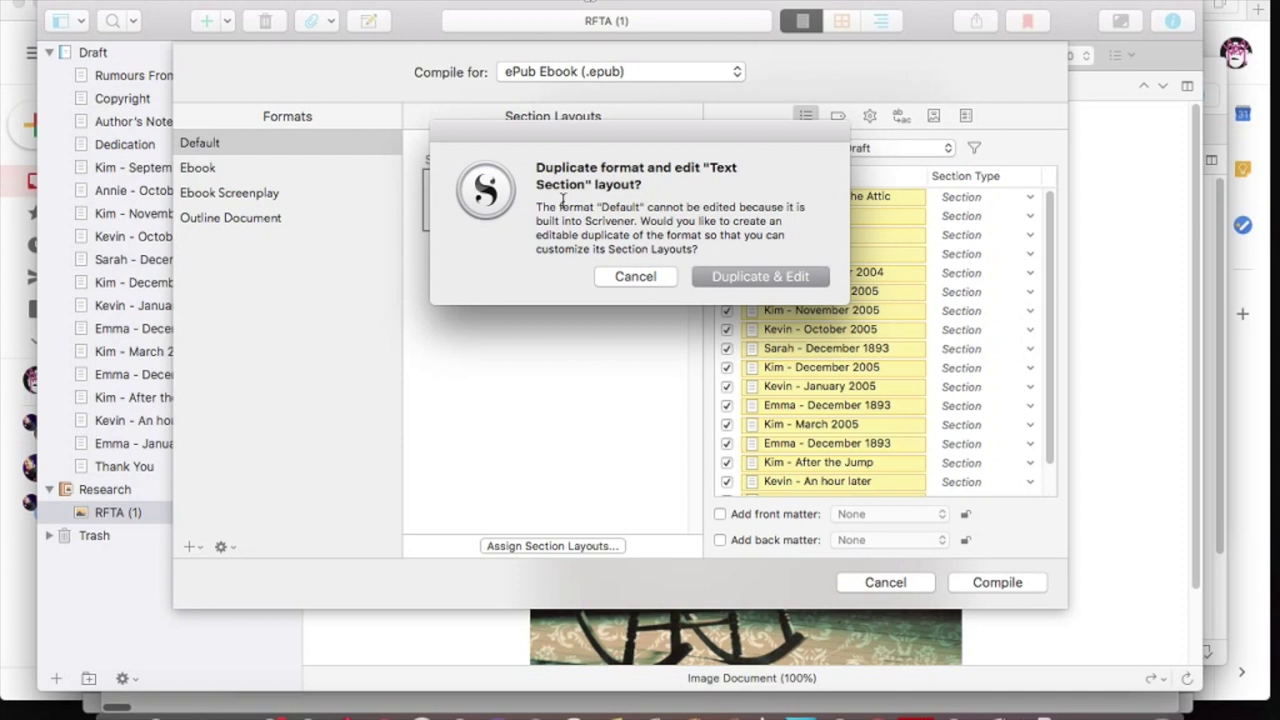
{"action": "left_click", "coordinate": [636, 277]}
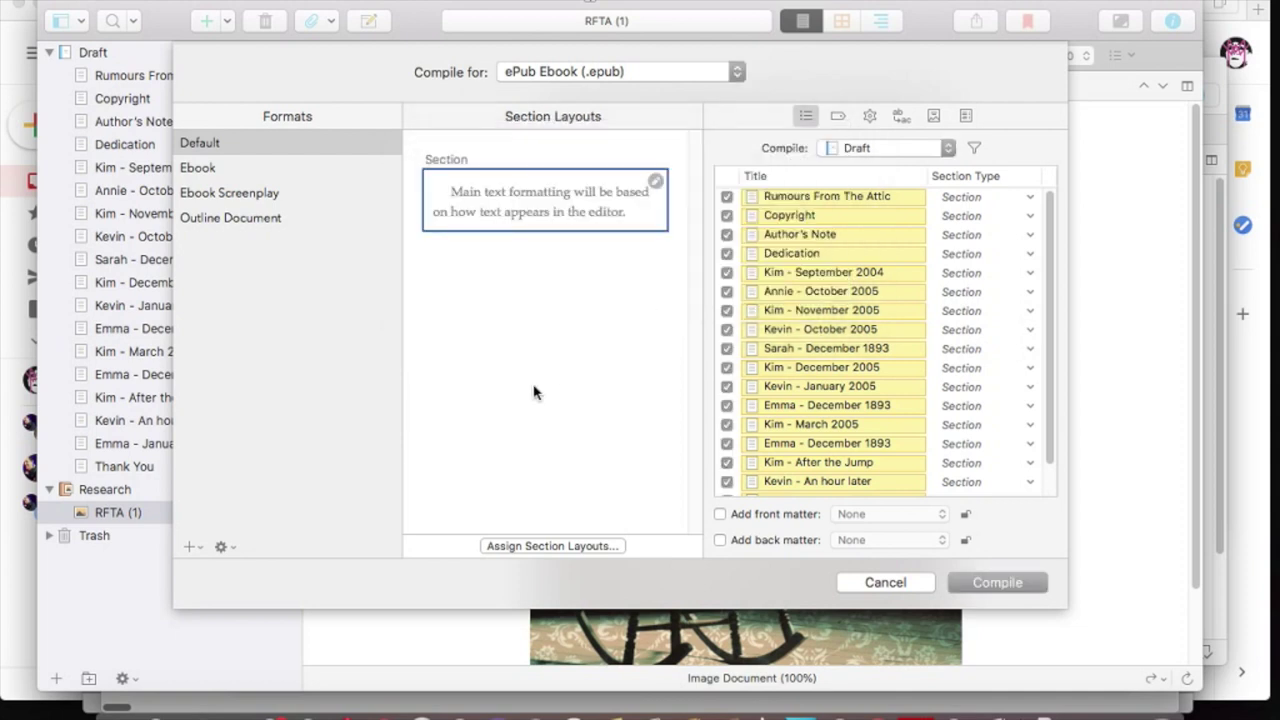
Examine the section type choices for the Rumours From The Attic document and review the compile contents list through Thank You
{"action": "left_click", "coordinate": [982, 198]}
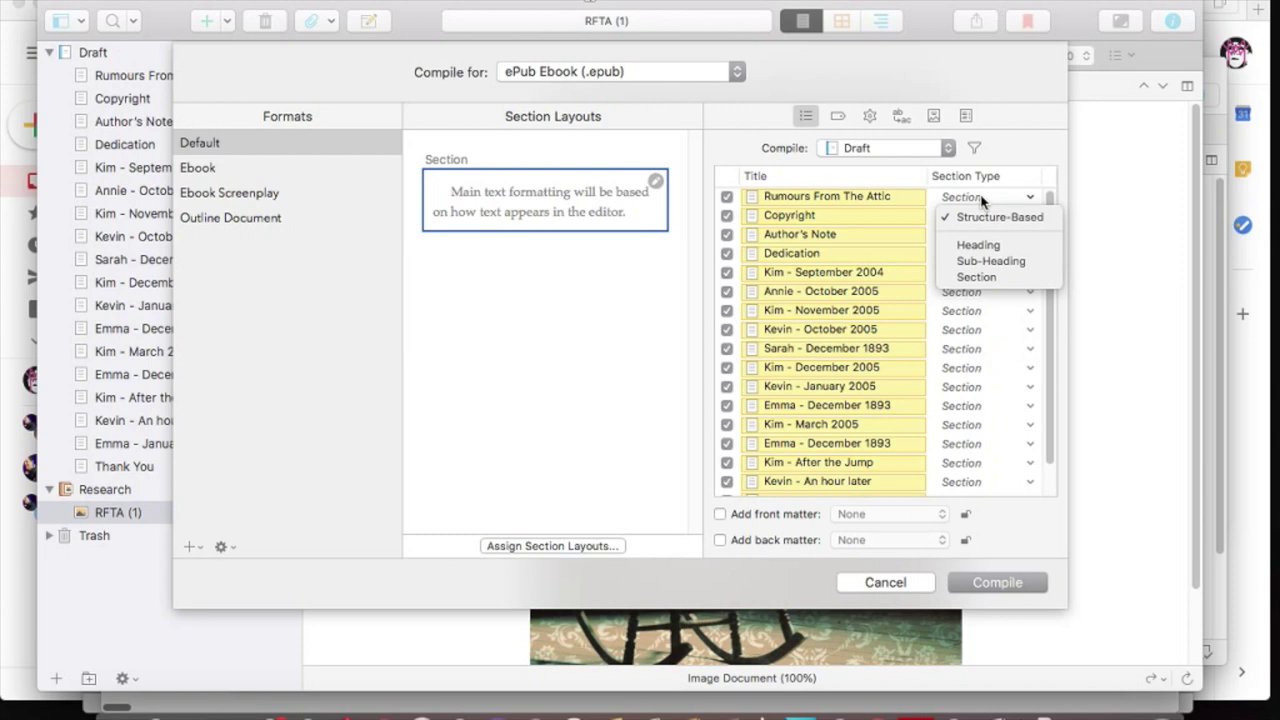
{"action": "left_click", "coordinate": [1003, 178]}
{"action": "left_click", "coordinate": [1003, 178]}
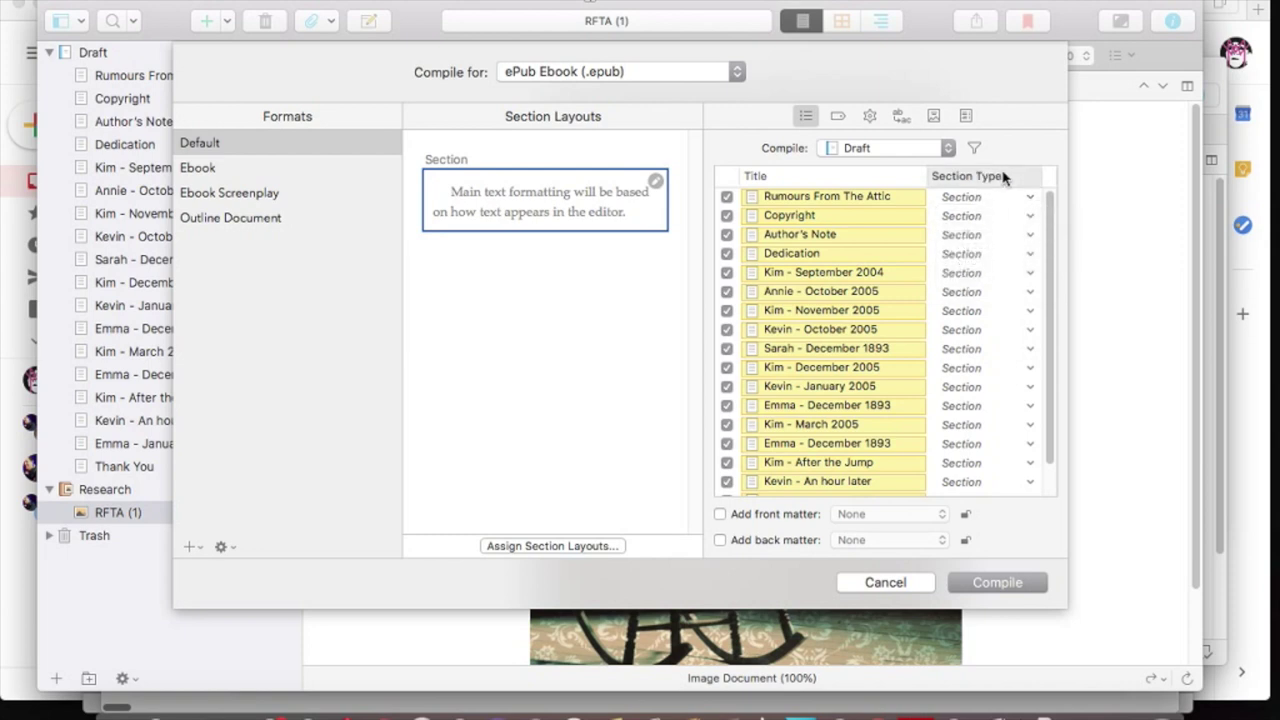
{"action": "left_click", "coordinate": [1003, 176]}
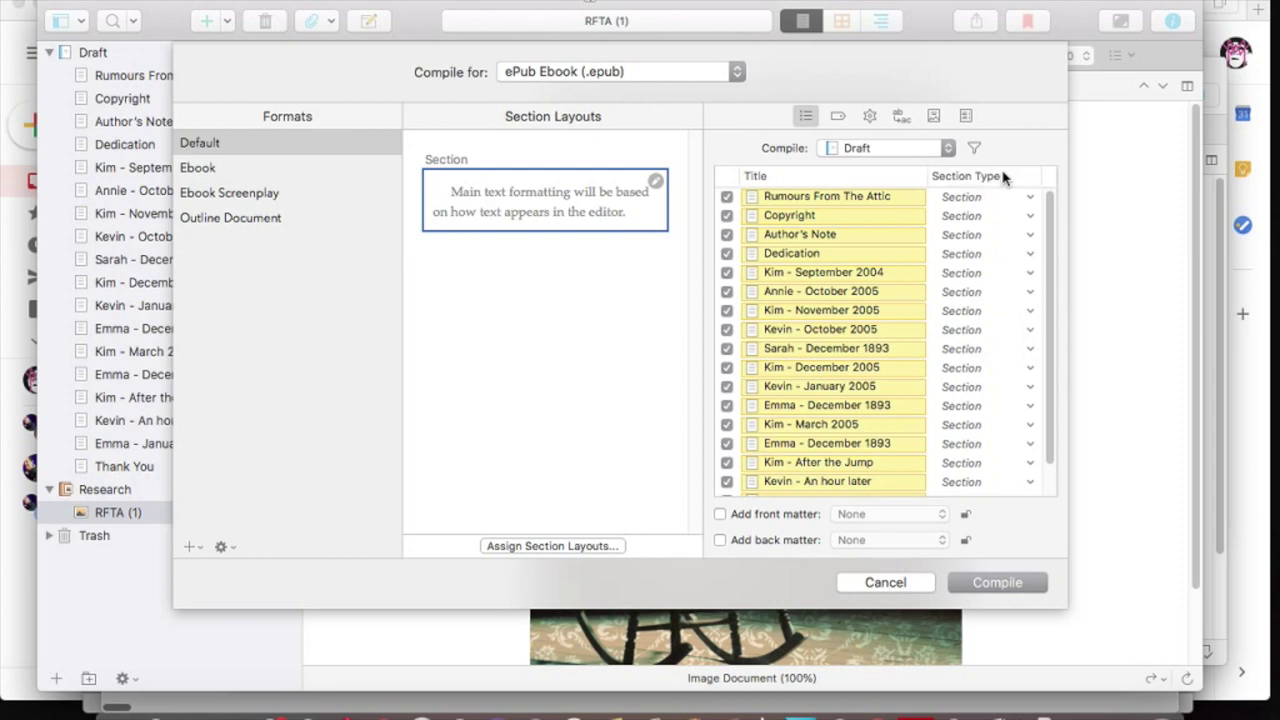
{"action": "left_click", "coordinate": [1018, 178]}
{"action": "left_click", "coordinate": [1022, 198]}
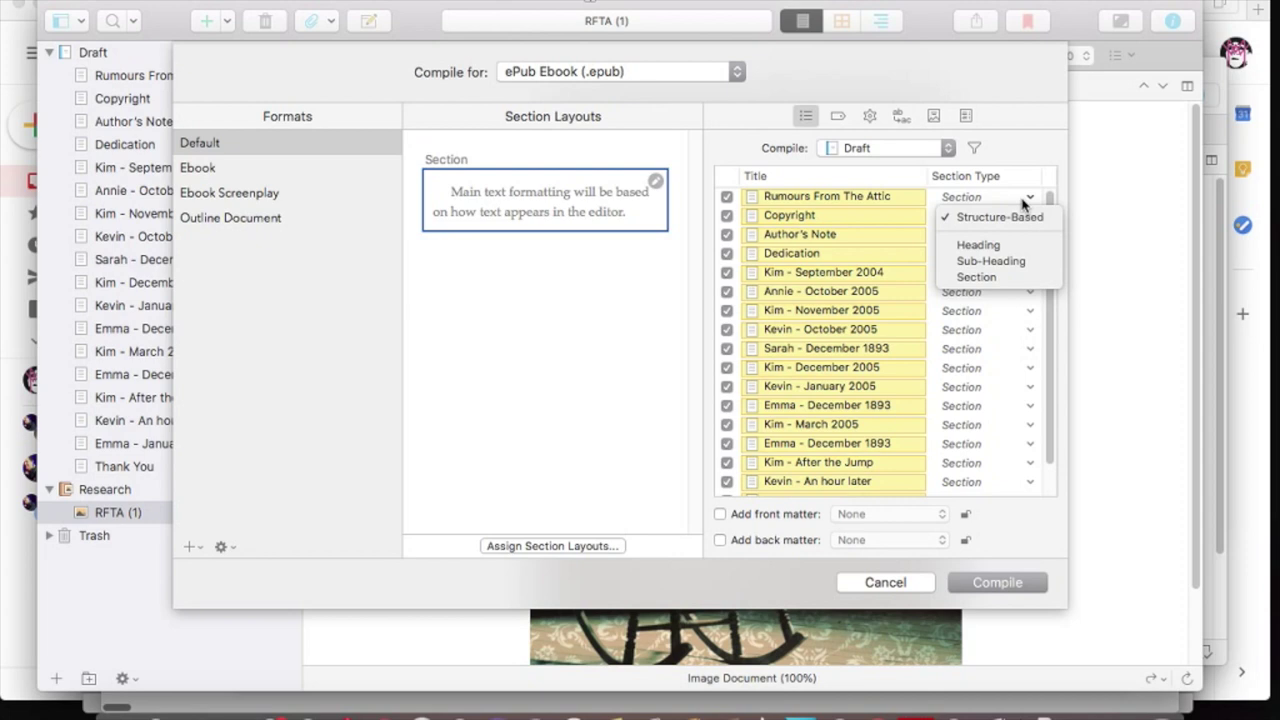
{"action": "left_click", "coordinate": [1022, 199]}
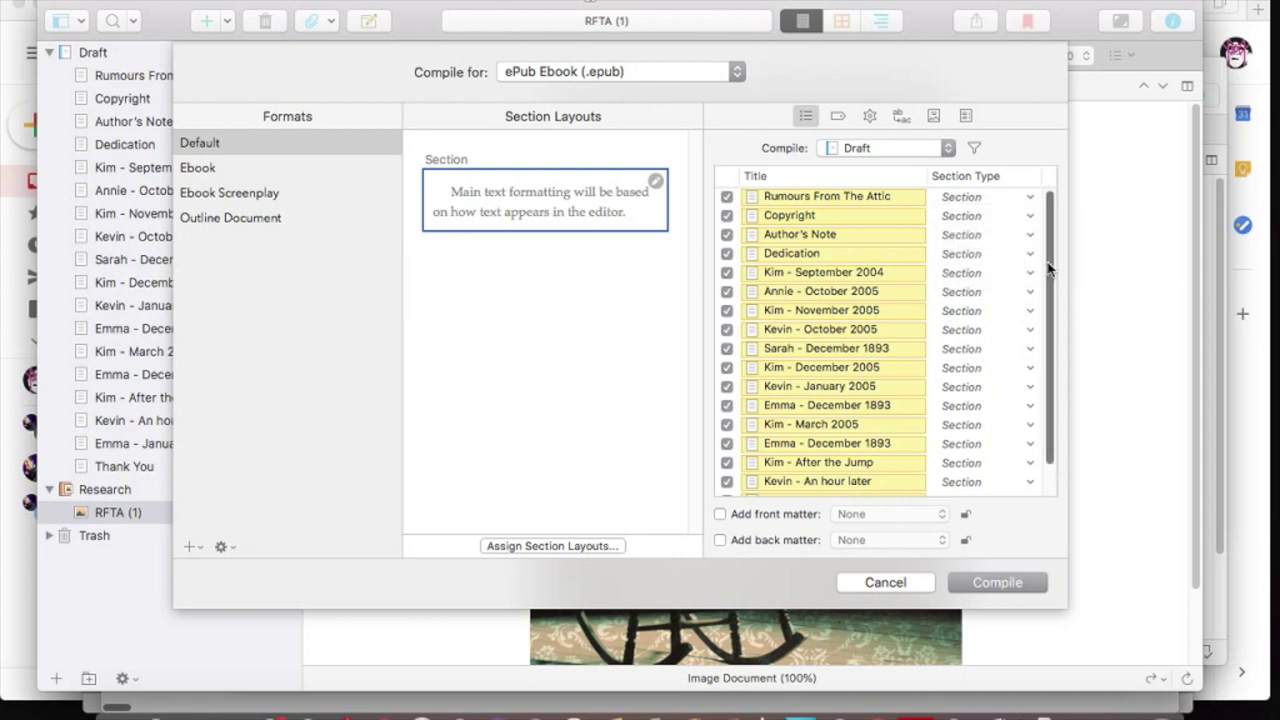
{"action": "left_click_drag", "start_coordinate": [1048, 268], "coordinate": [1050, 428]}
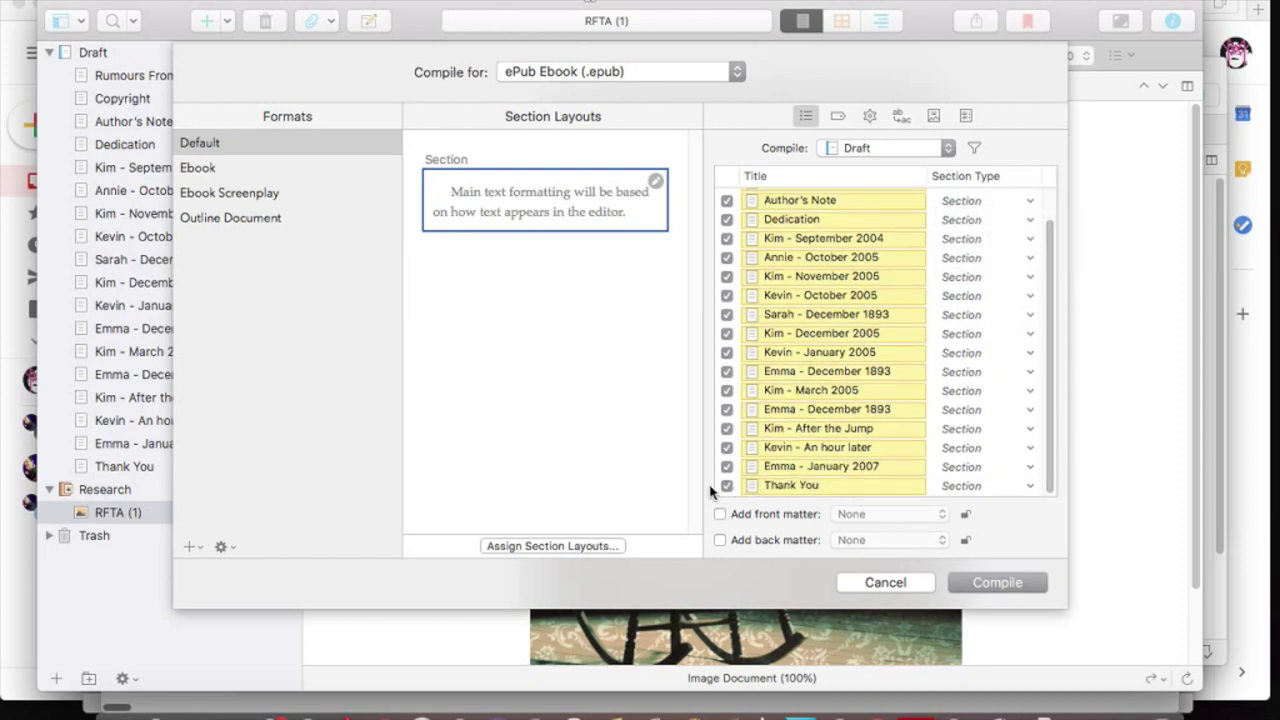
Assign the As-Is layout to Section documents in the Default format
{"action": "left_click", "coordinate": [579, 548]}
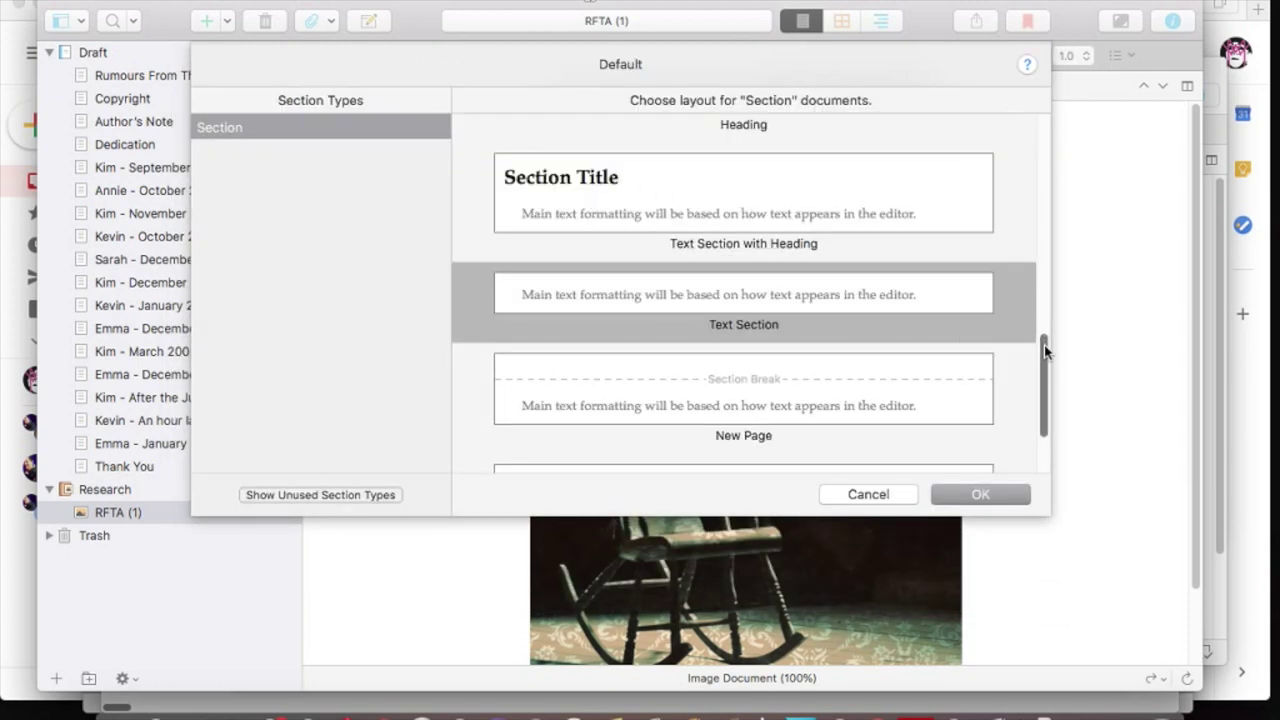
{"action": "left_click", "coordinate": [1046, 455]}
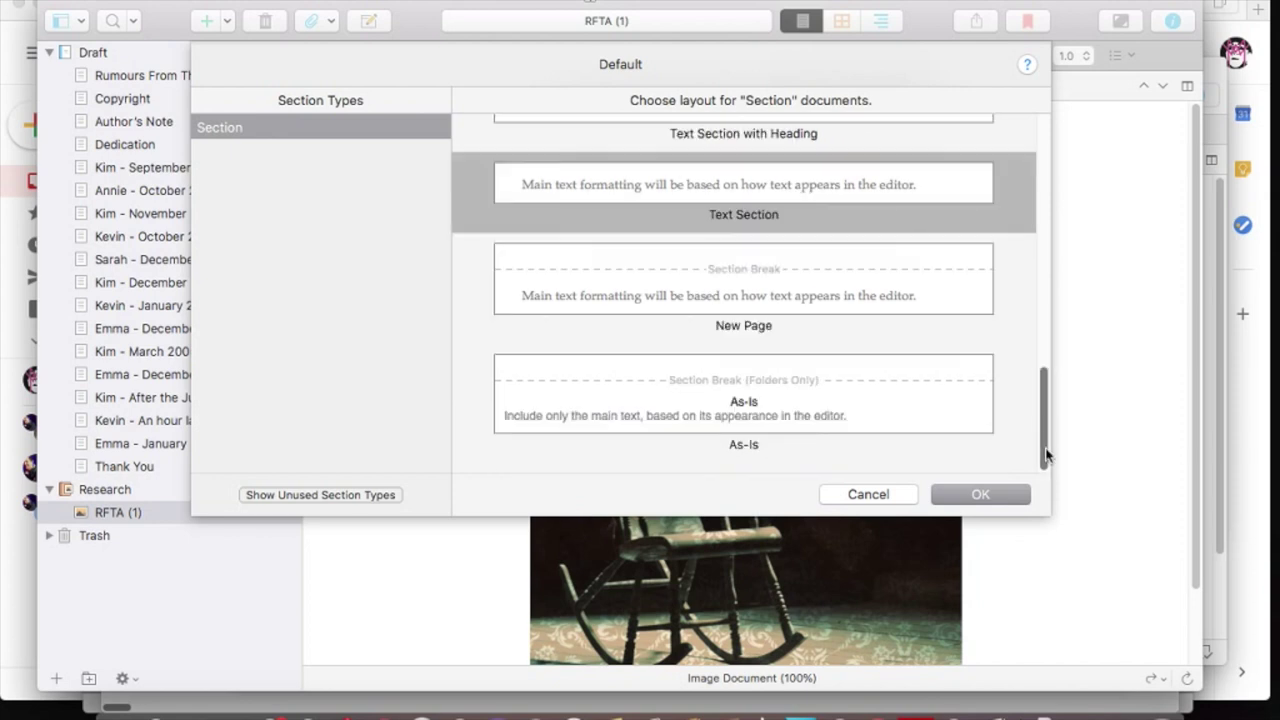
{"action": "left_click", "coordinate": [892, 410]}
{"action": "left_click", "coordinate": [988, 495]}
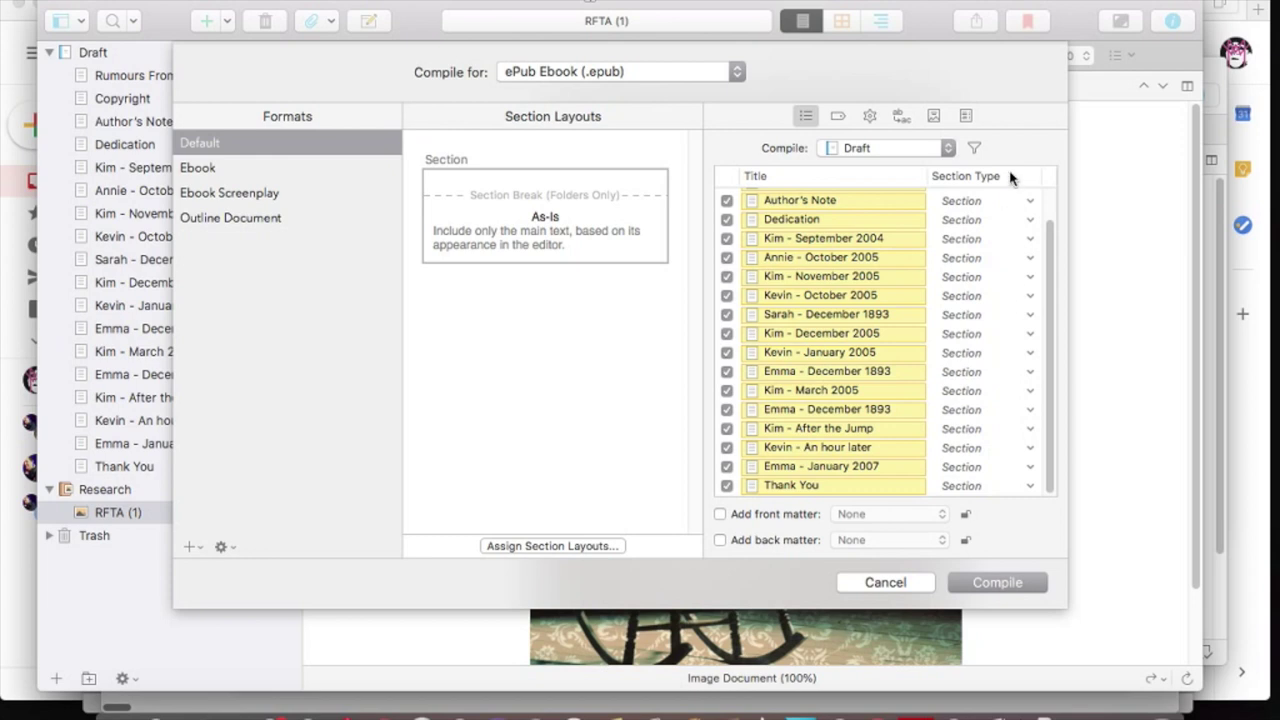
Examine the section type choices for Author's Note and the documents using the Section layout, keeping Structure-Based
{"action": "left_click", "coordinate": [1019, 201]}
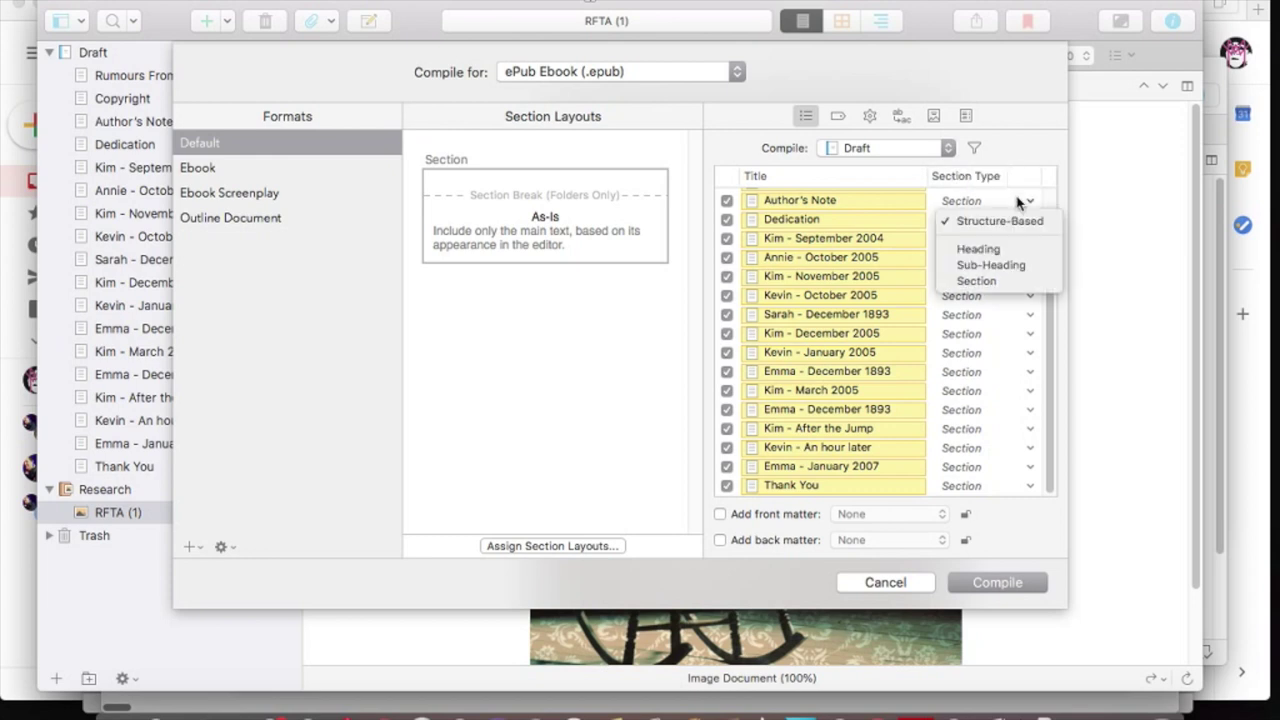
{"action": "left_click", "coordinate": [1019, 201]}
{"action": "left_click", "coordinate": [581, 199]}
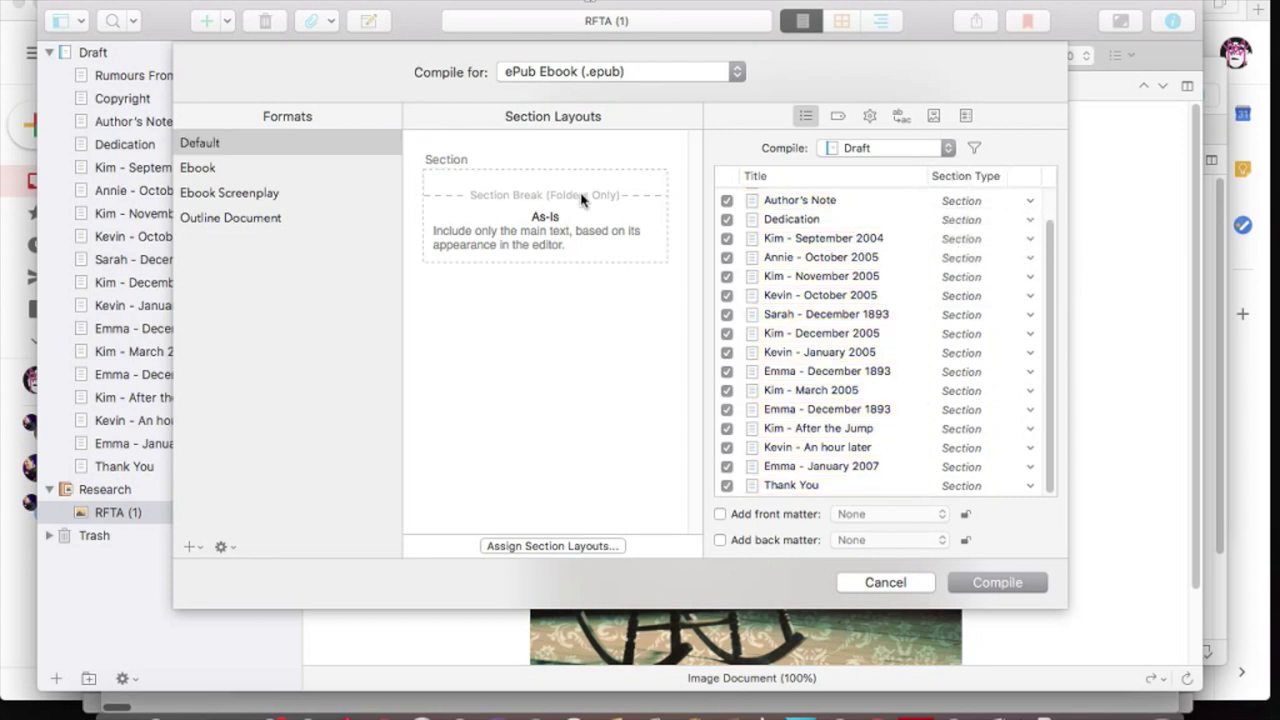
{"action": "left_click", "coordinate": [997, 201]}
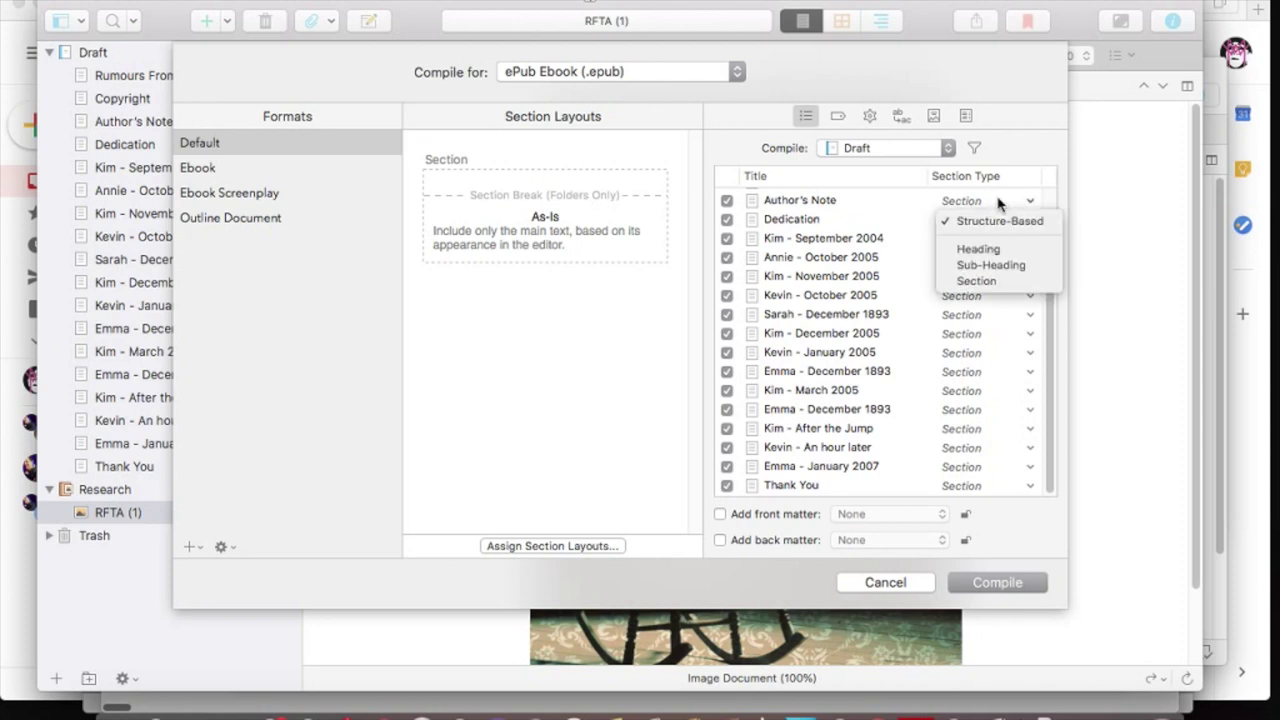
{"action": "left_click", "coordinate": [998, 202]}
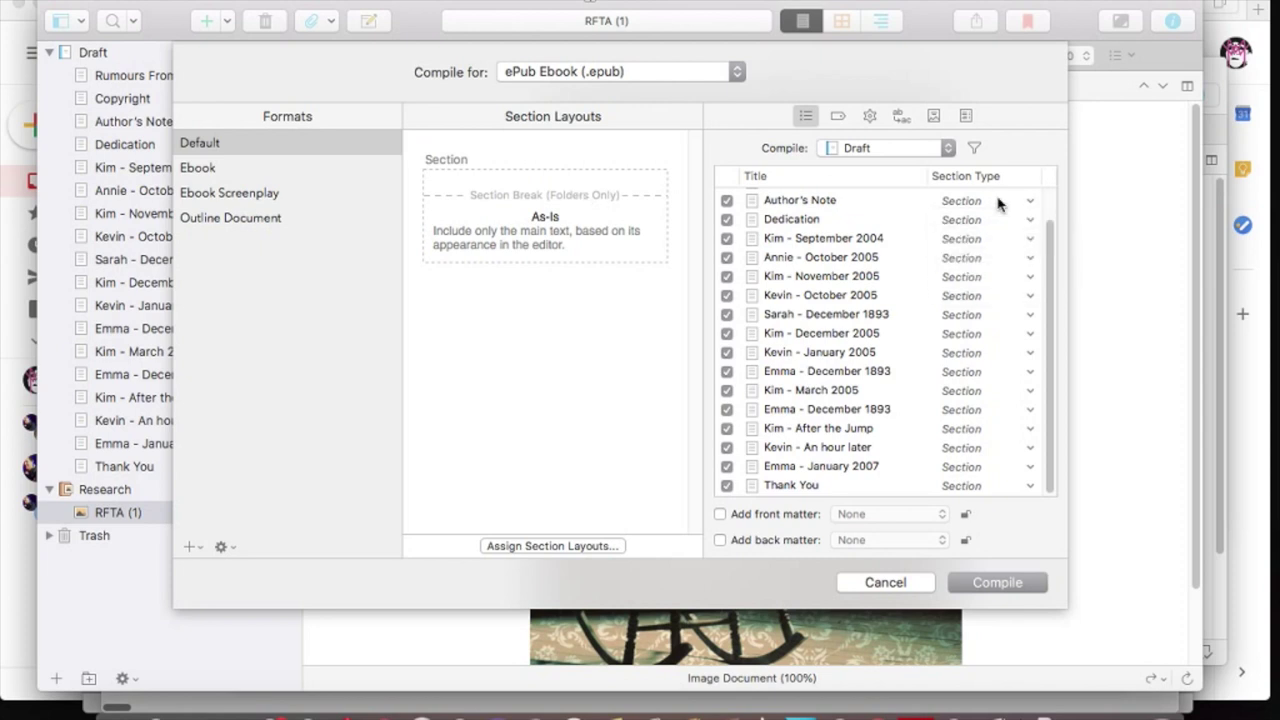
Change the layout for Section documents to New Page
{"action": "left_click", "coordinate": [545, 547]}
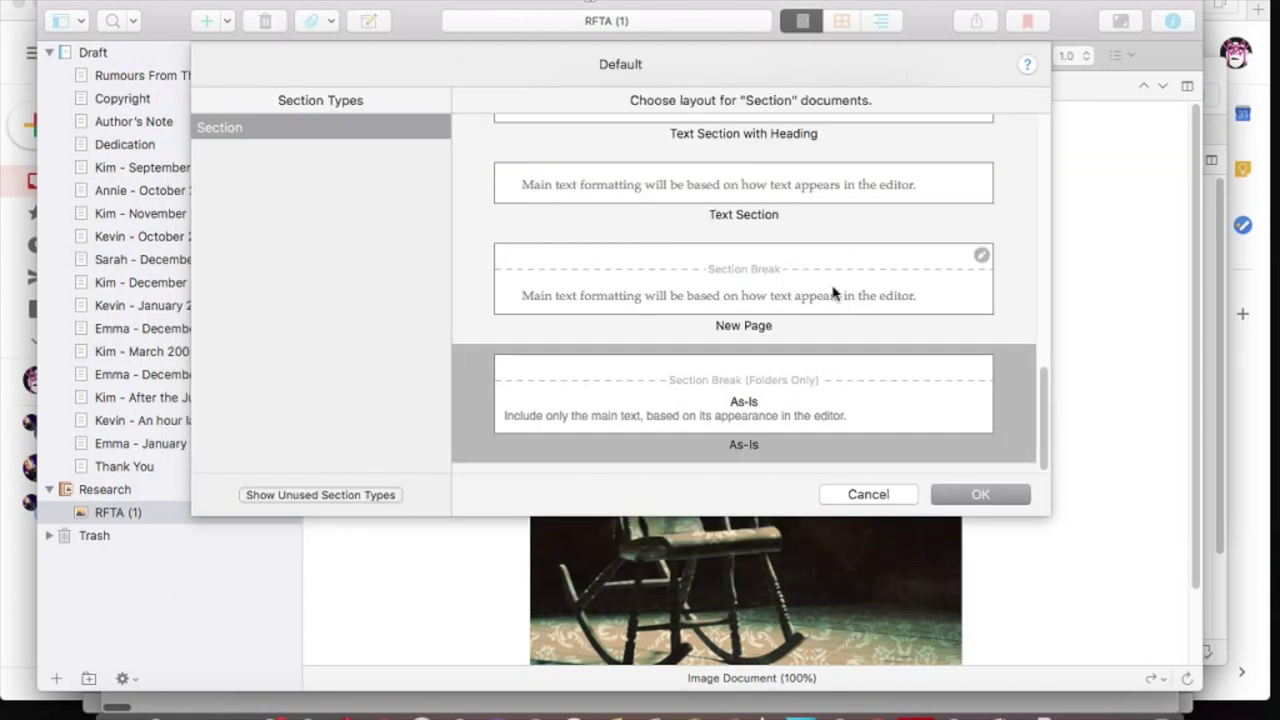
{"action": "left_click", "coordinate": [833, 292]}
{"action": "left_click", "coordinate": [980, 495]}
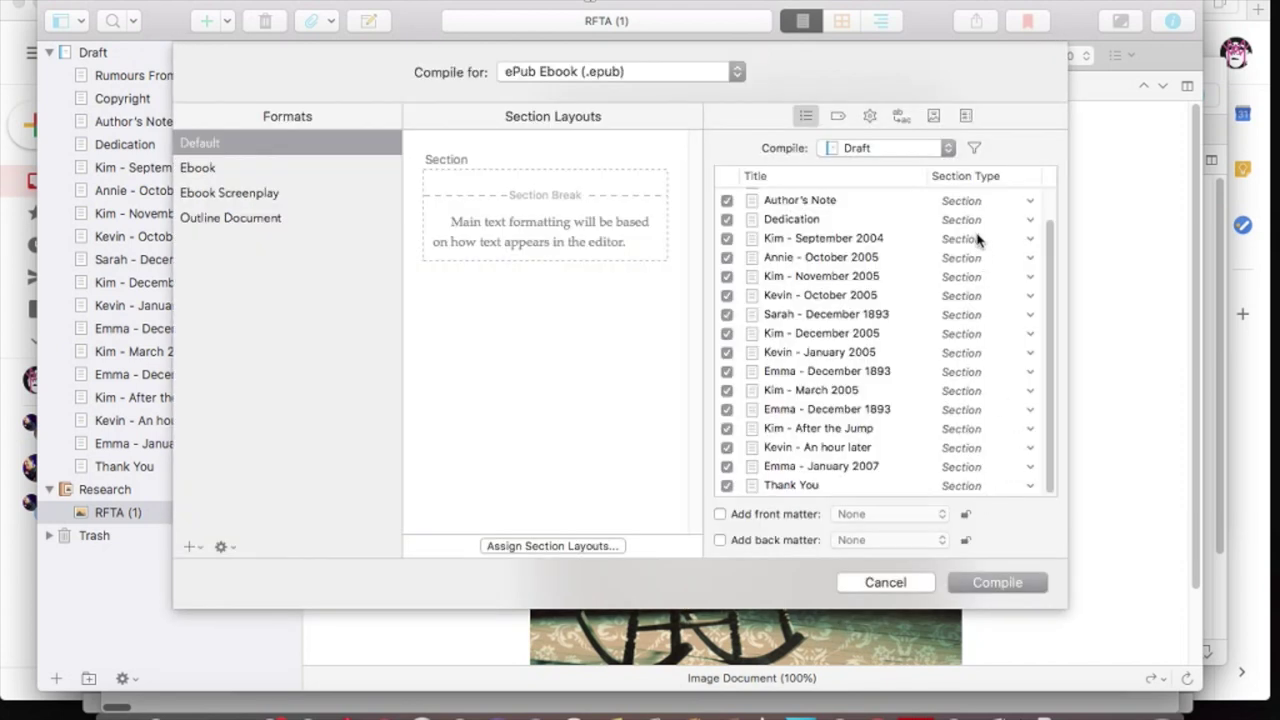
Recheck the section type choices for Author's Note and the end of the compile contents list
{"action": "left_click", "coordinate": [966, 201]}
{"action": "left_click", "coordinate": [966, 201]}
{"action": "left_click_drag", "start_coordinate": [1053, 341], "coordinate": [1080, 449]}
In the table of contents options, disable Generate HTML table of contents and enable Use flat table of contents
{"action": "left_click", "coordinate": [966, 116]}
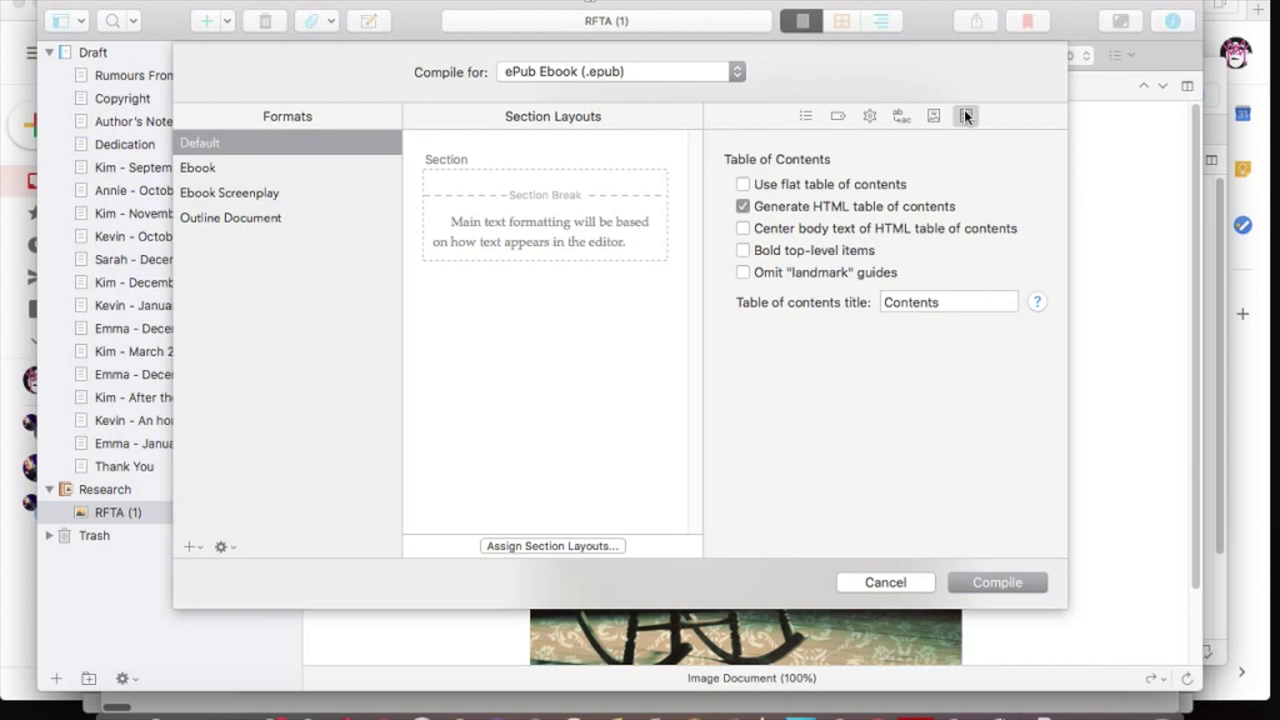
{"action": "left_click", "coordinate": [742, 206]}
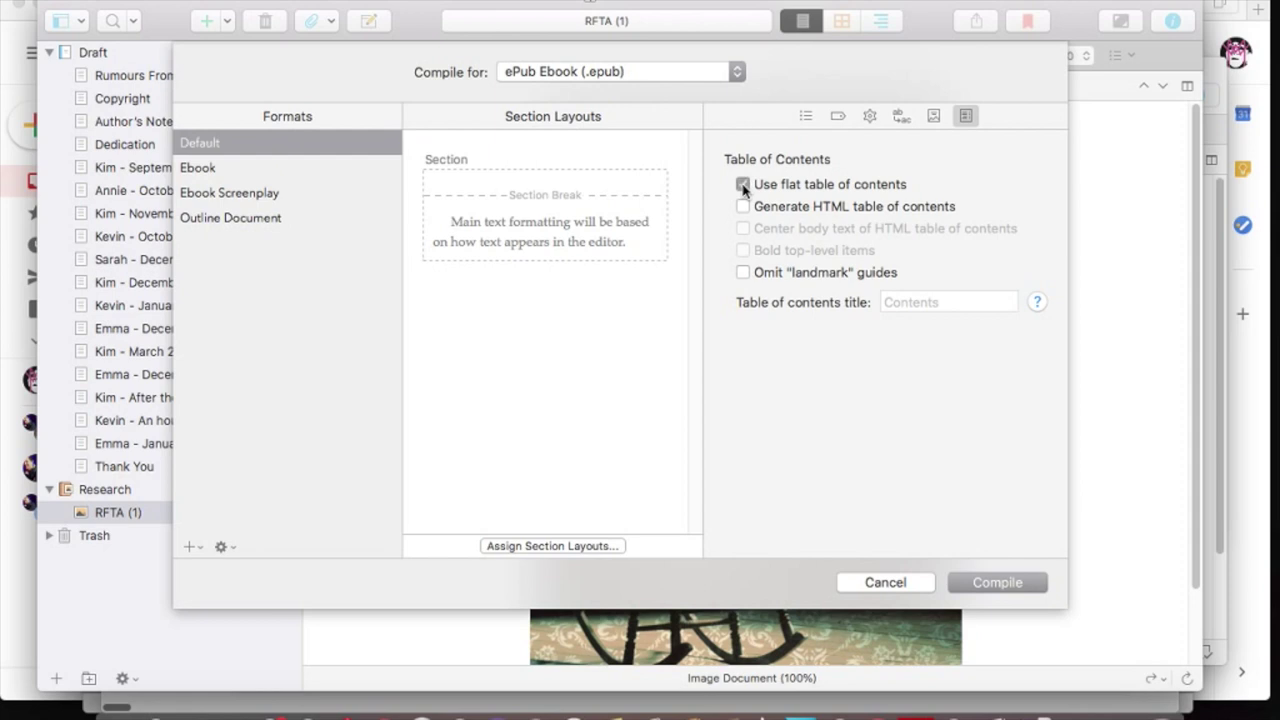
{"action": "left_click", "coordinate": [742, 185]}
Review the section type choices for Author's Note in the compile contents, and re-enable Generate HTML table of contents
{"action": "left_click", "coordinate": [804, 116]}
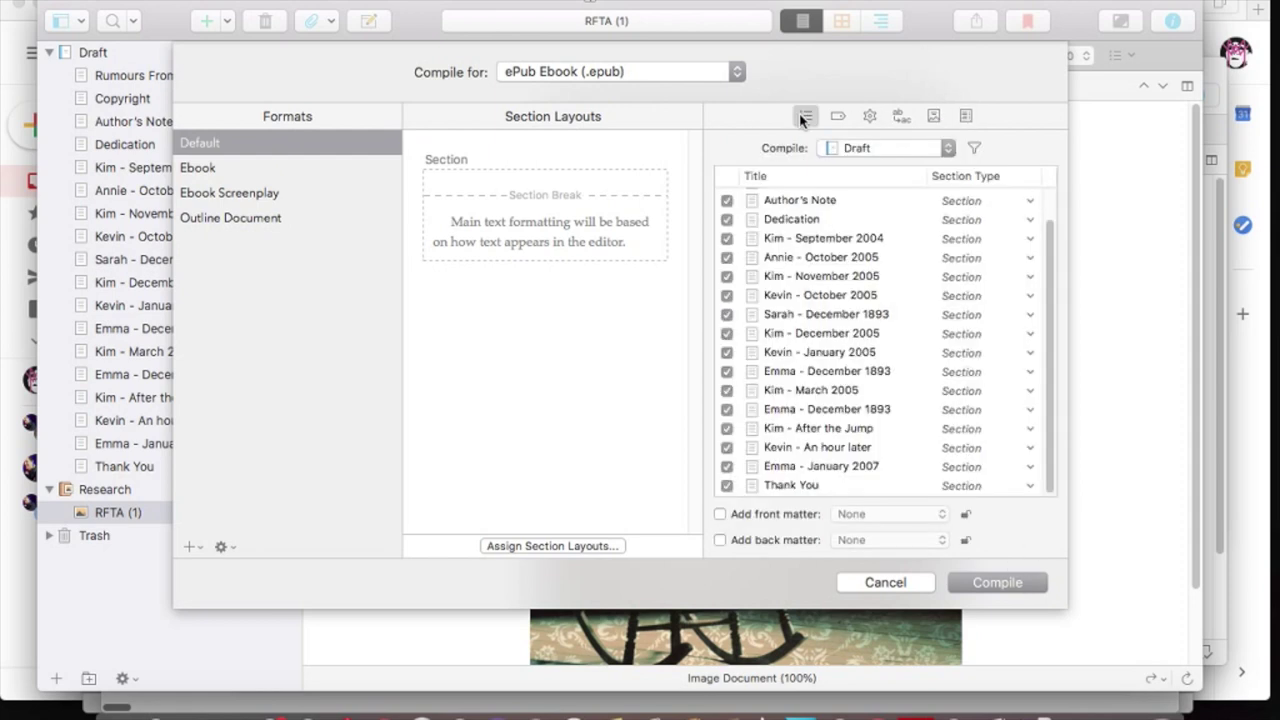
{"action": "left_click", "coordinate": [962, 202]}
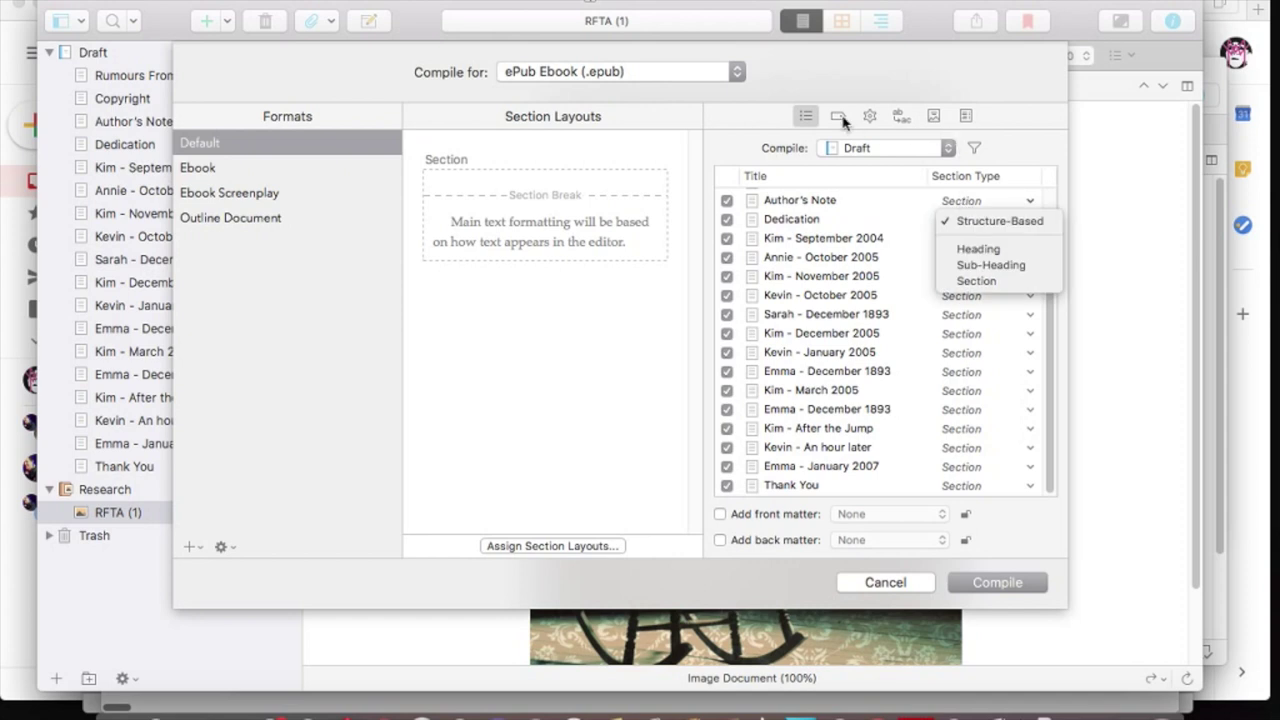
{"action": "left_click", "coordinate": [966, 116]}
{"action": "left_click", "coordinate": [967, 116]}
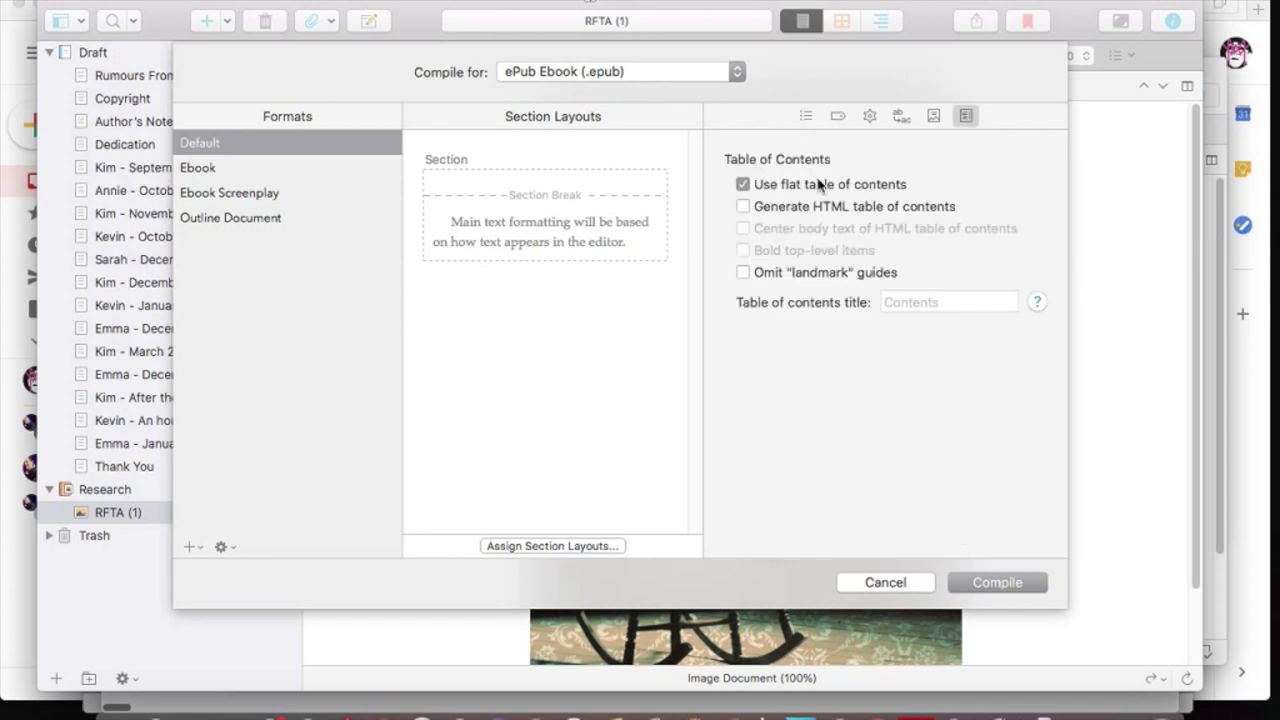
{"action": "left_click", "coordinate": [744, 206]}
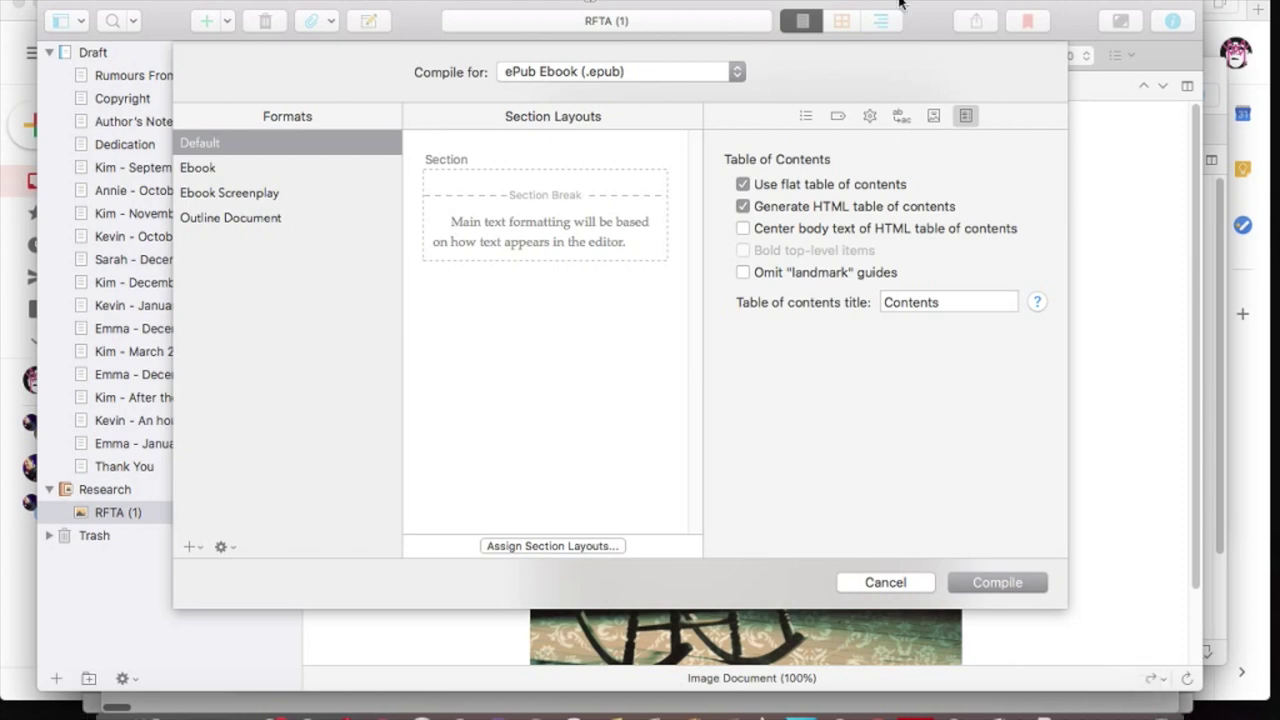
Move the Rumours window aside to examine the BSC Novels-1 section layouts for comparison, and return to the Rumours compile settings
{"action": "left_click_drag", "start_coordinate": [900, 3], "coordinate": [925, 150]}
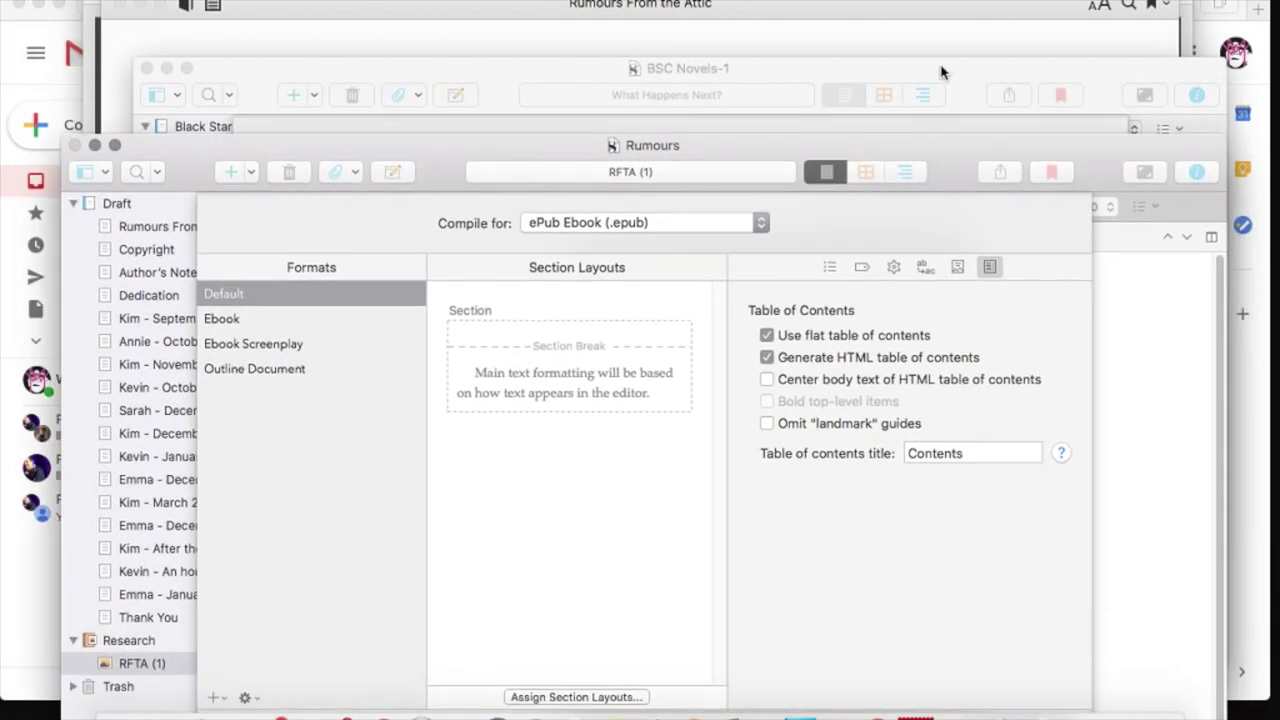
{"action": "left_click_drag", "start_coordinate": [950, 84], "coordinate": [947, 14]}
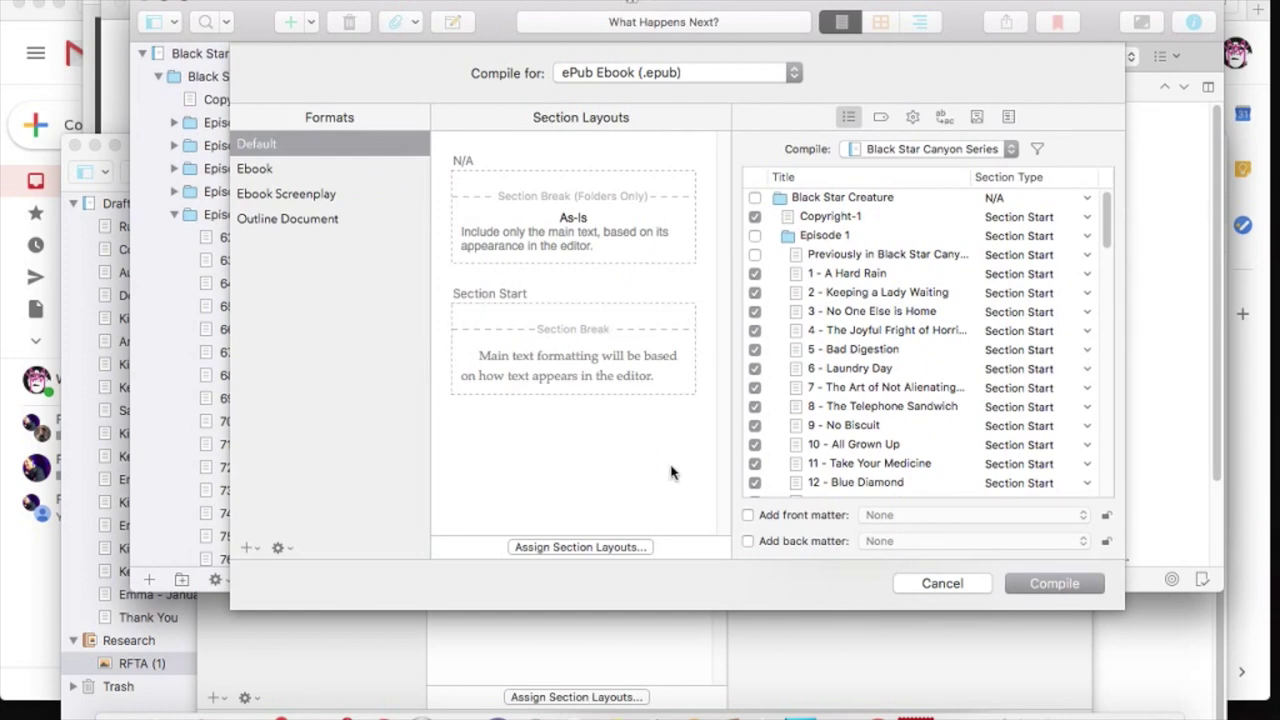
{"action": "left_click", "coordinate": [658, 662]}
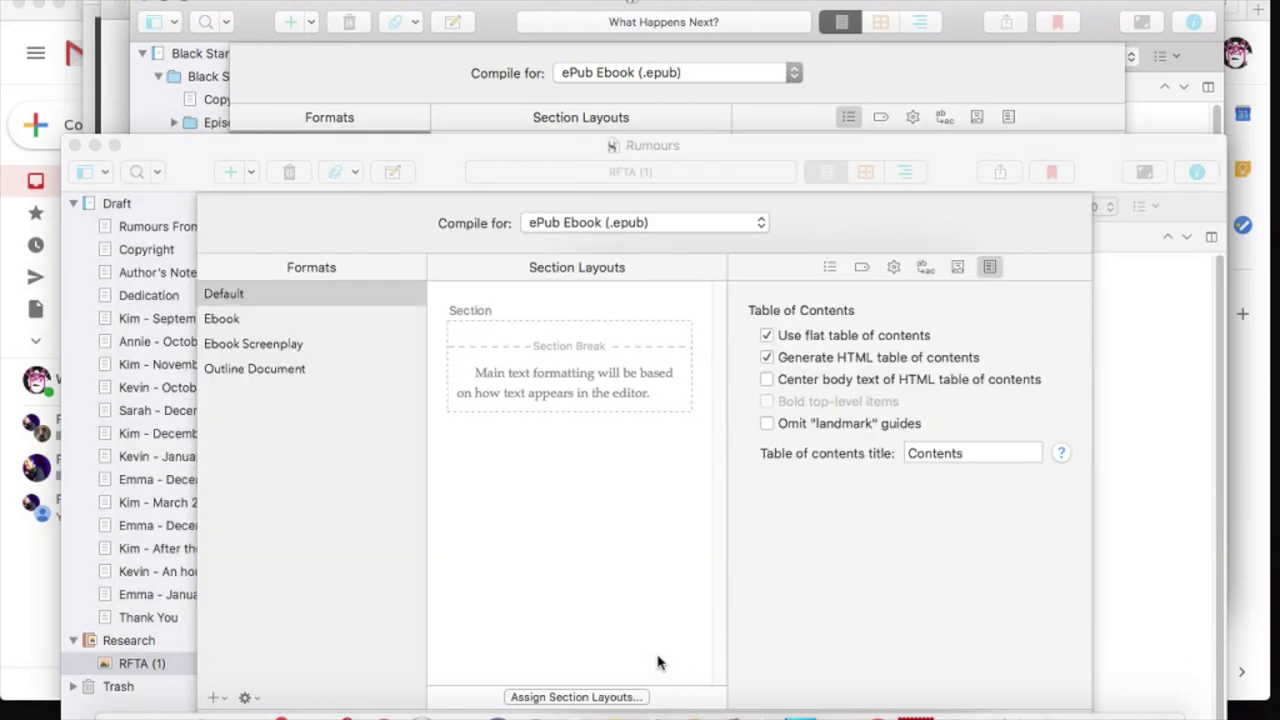
Assign the As-Is layout to Section documents in the Rumours compile settings and select its layout preview
{"action": "left_click", "coordinate": [590, 697]}
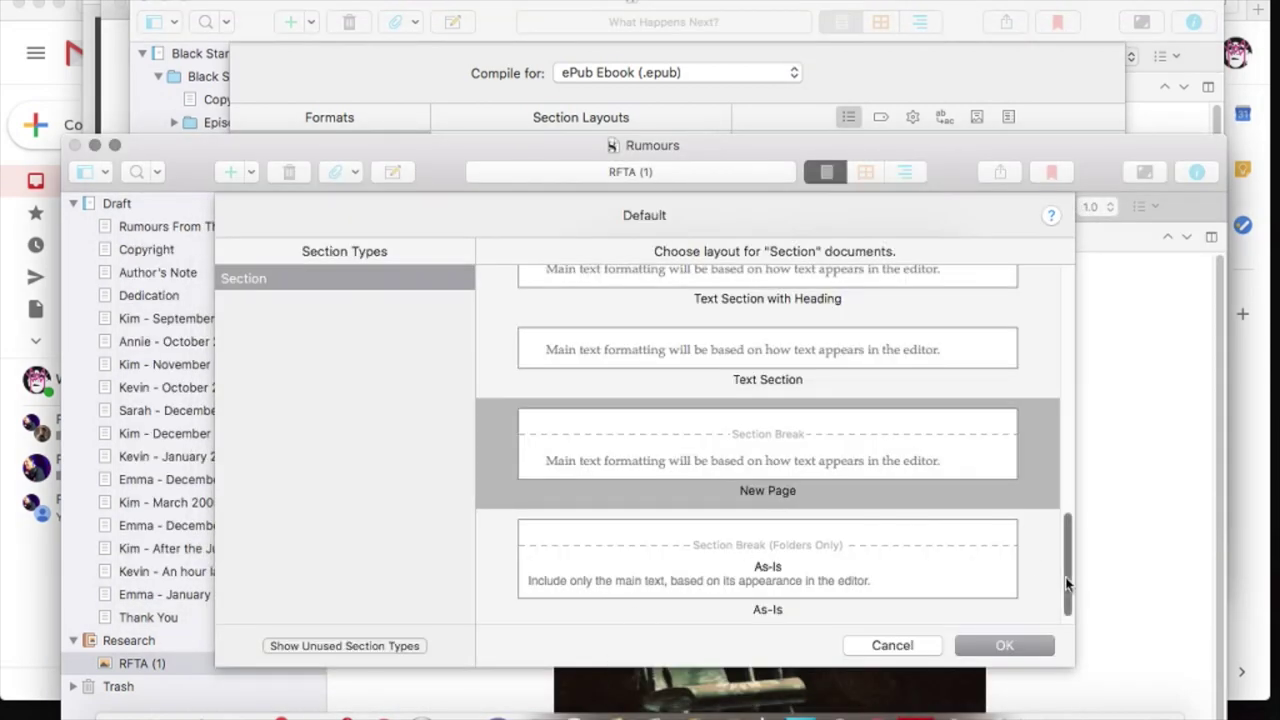
{"action": "mouse_move", "coordinate": [1066, 583]}
{"action": "left_mouse_down"}
{"action": "mouse_move", "coordinate": [1051, 277]}
{"action": "mouse_move", "coordinate": [1060, 607]}
{"action": "left_mouse_up"}
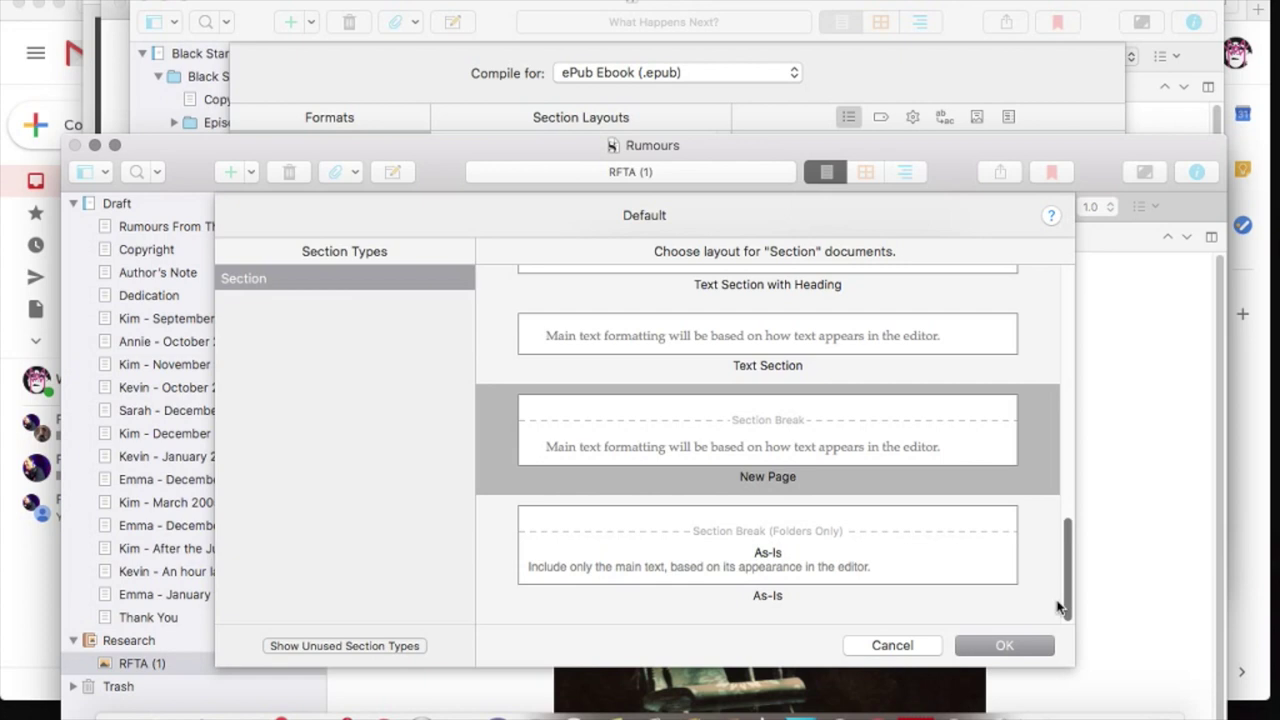
{"action": "left_click", "coordinate": [893, 548]}
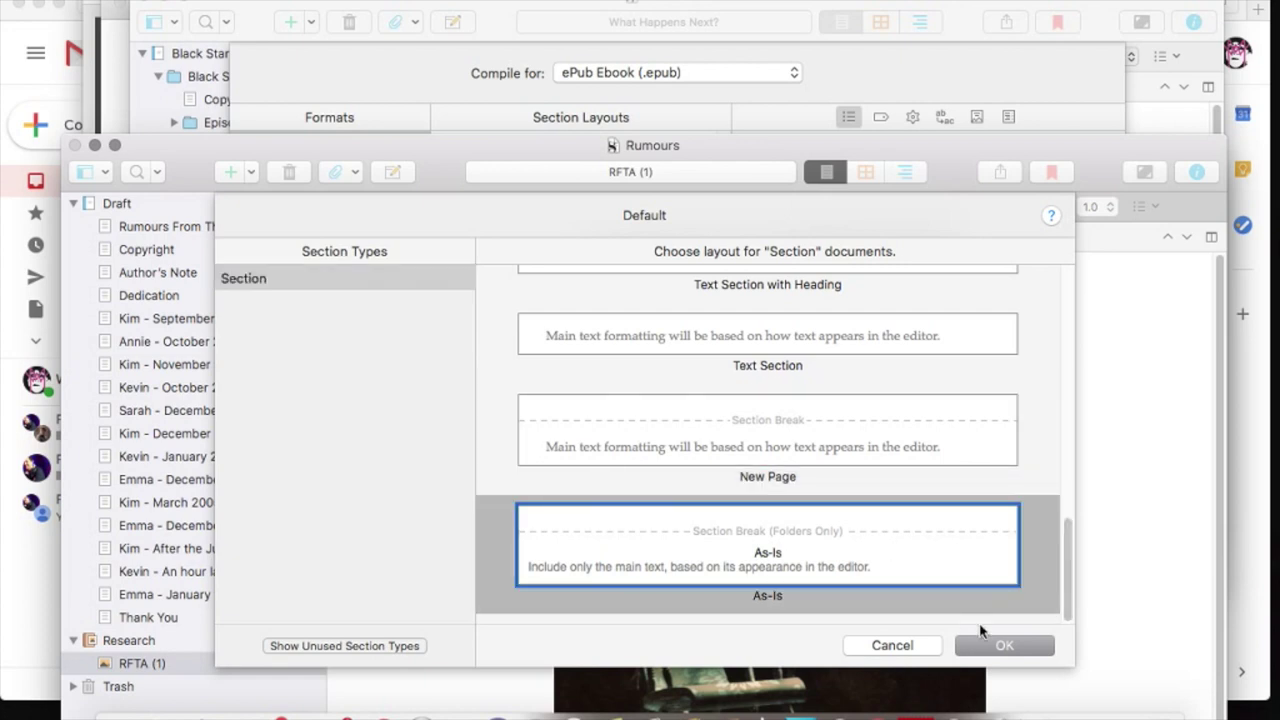
{"action": "left_click", "coordinate": [1004, 646]}
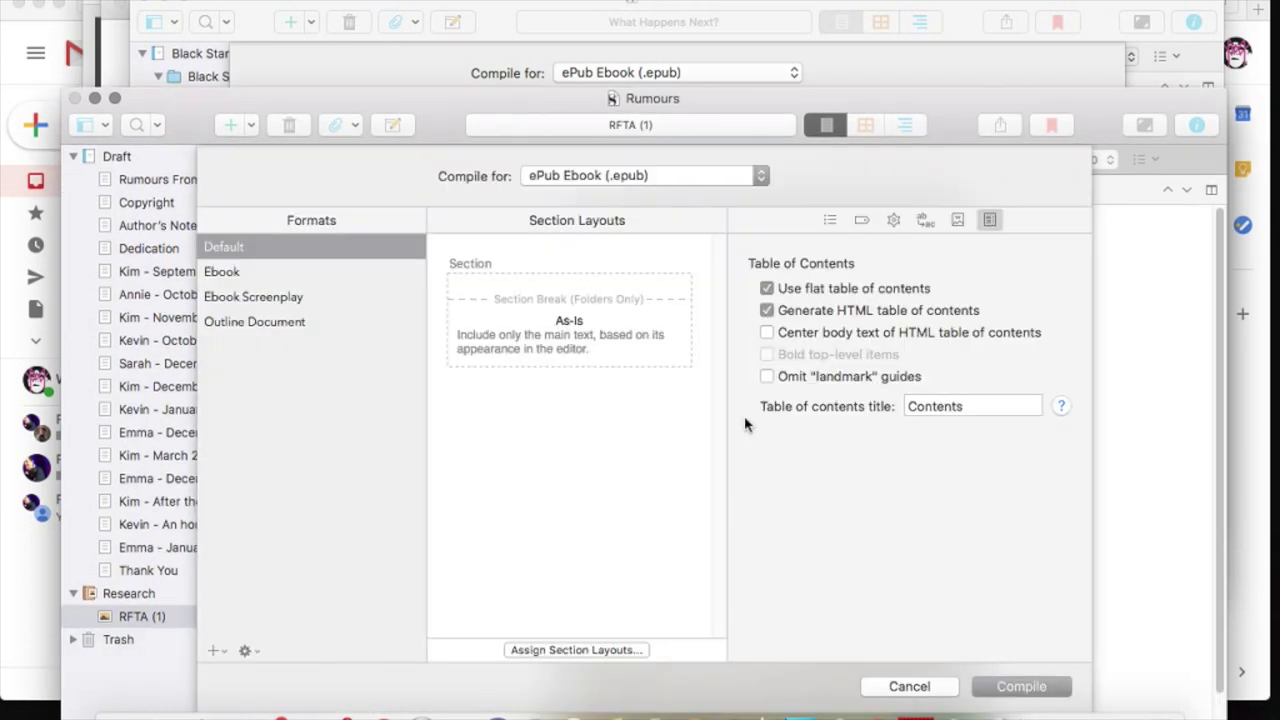
{"action": "left_click", "coordinate": [630, 340]}
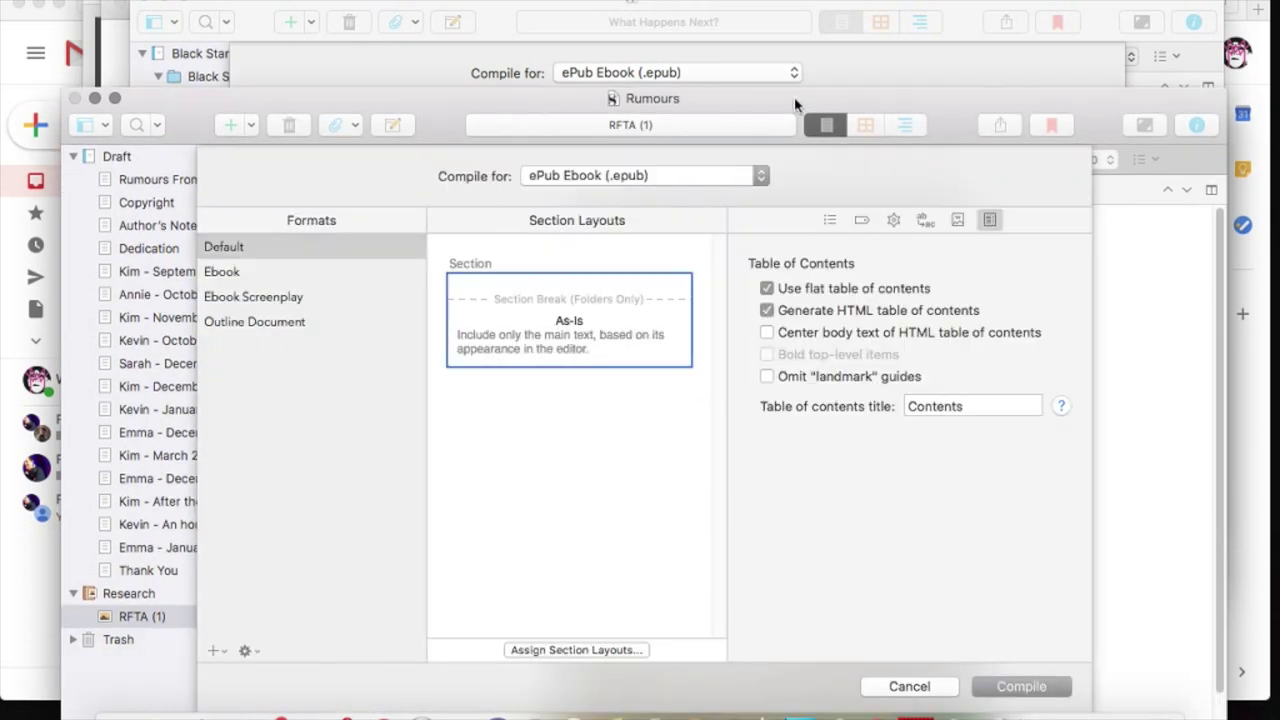
Compare the BSC Novels-1 section layouts with the Rumours compile settings, moving the BSC Novels-1 window down to reach Rumours
{"action": "left_click", "coordinate": [855, 65]}
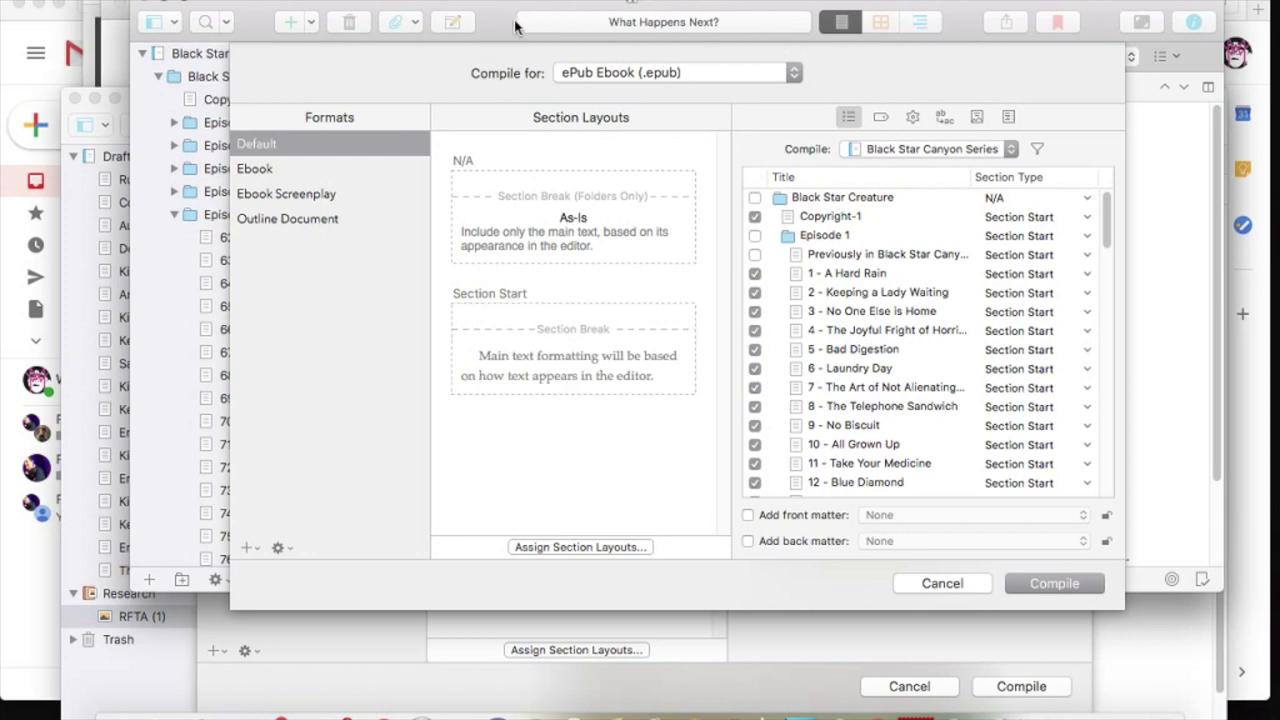
{"action": "left_click_drag", "start_coordinate": [515, 25], "coordinate": [508, 172]}
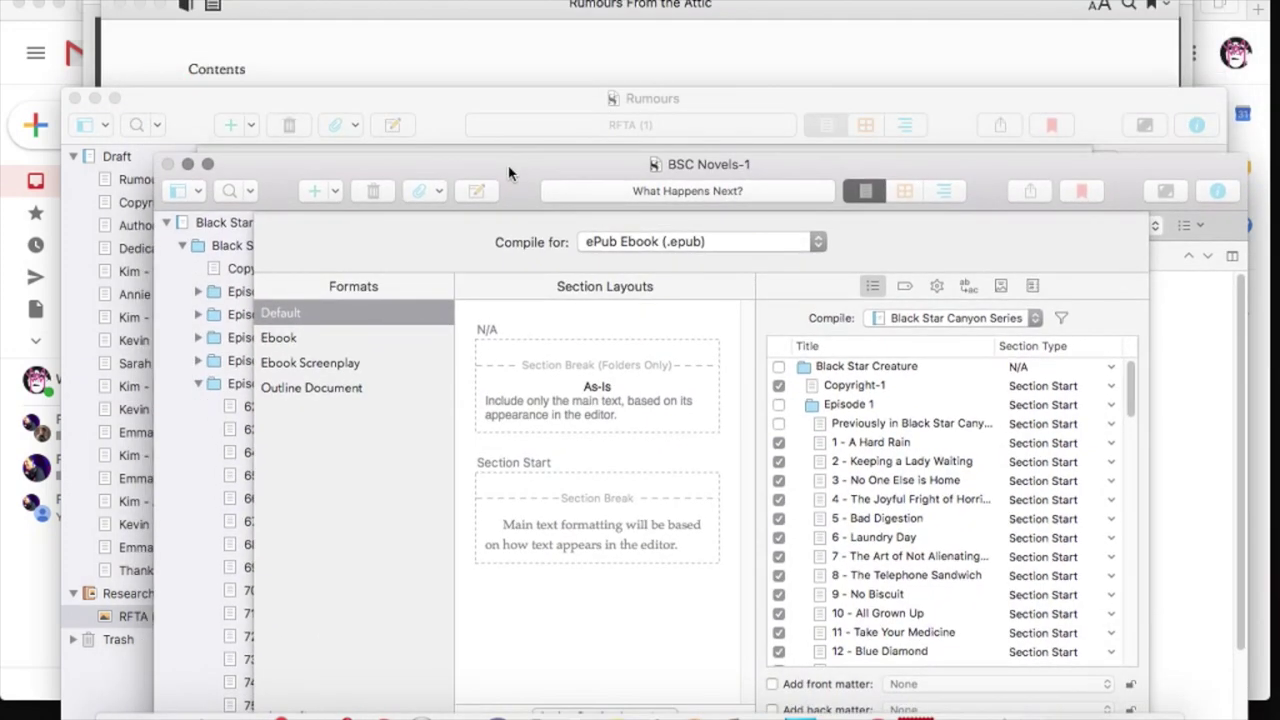
{"action": "left_click", "coordinate": [486, 105]}
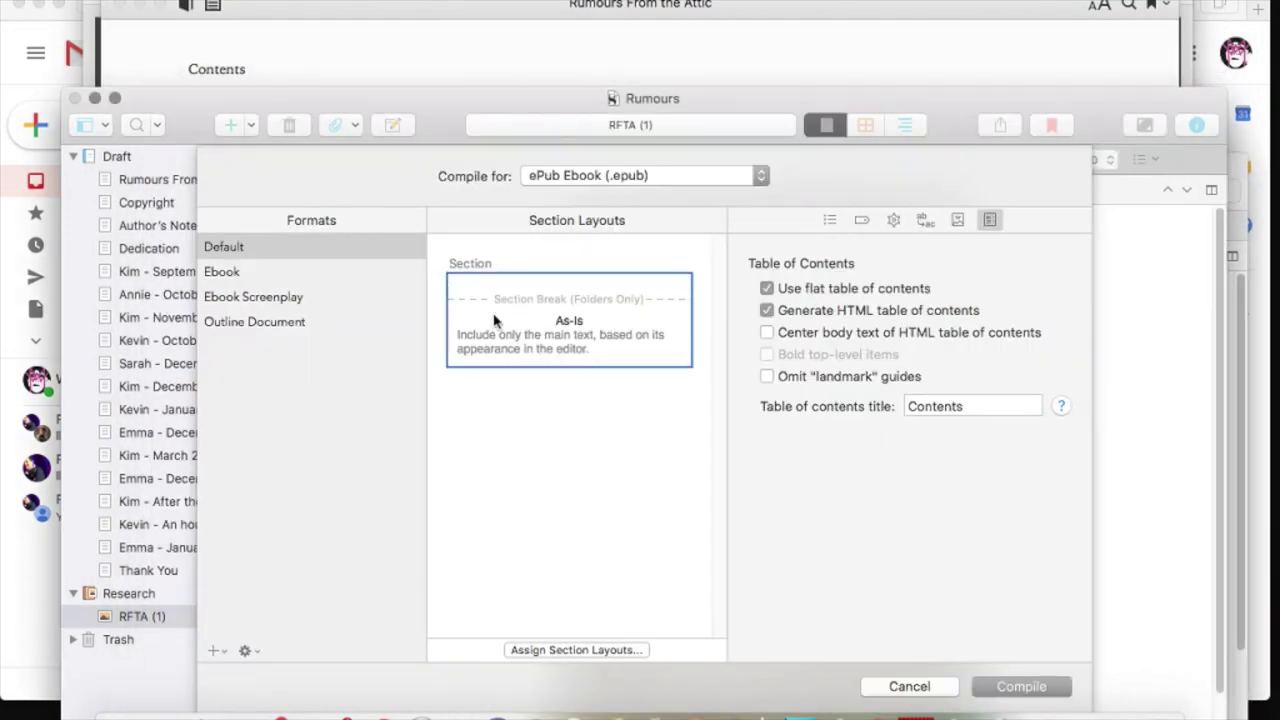
Assign the New Page layout to Section documents in the Rumours compile settings
{"action": "left_click", "coordinate": [590, 652]}
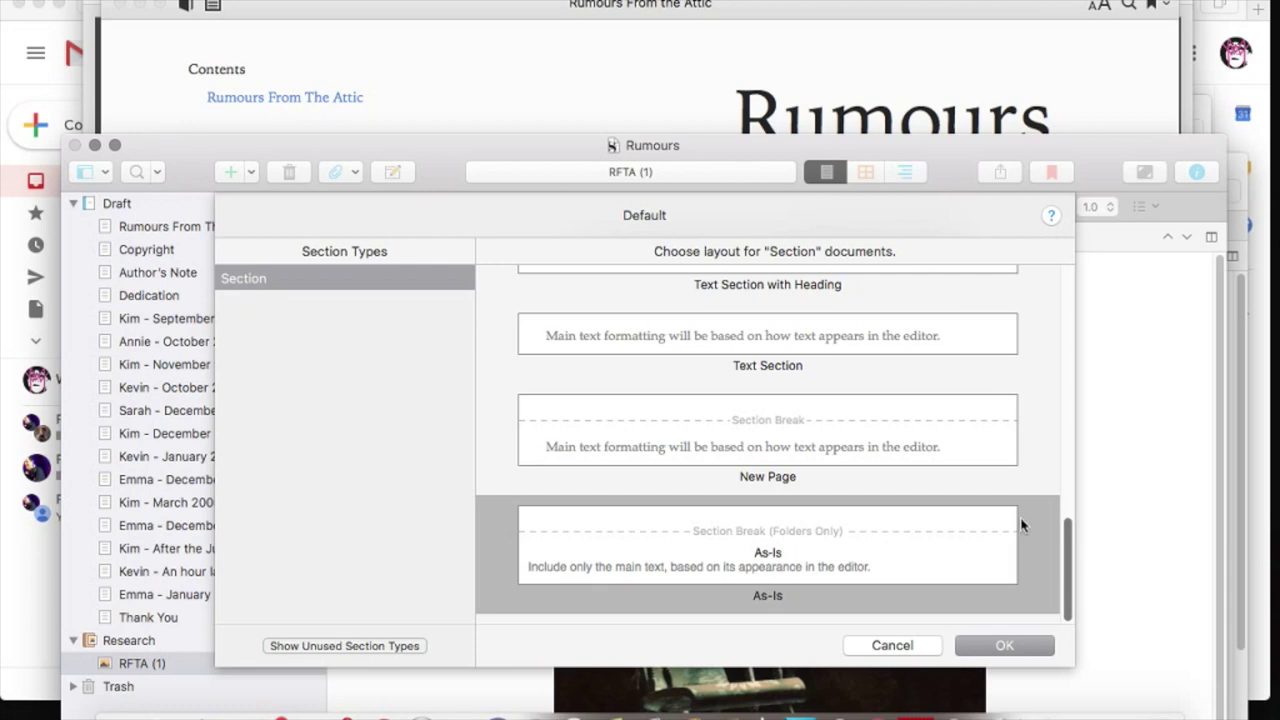
{"action": "left_click", "coordinate": [903, 447]}
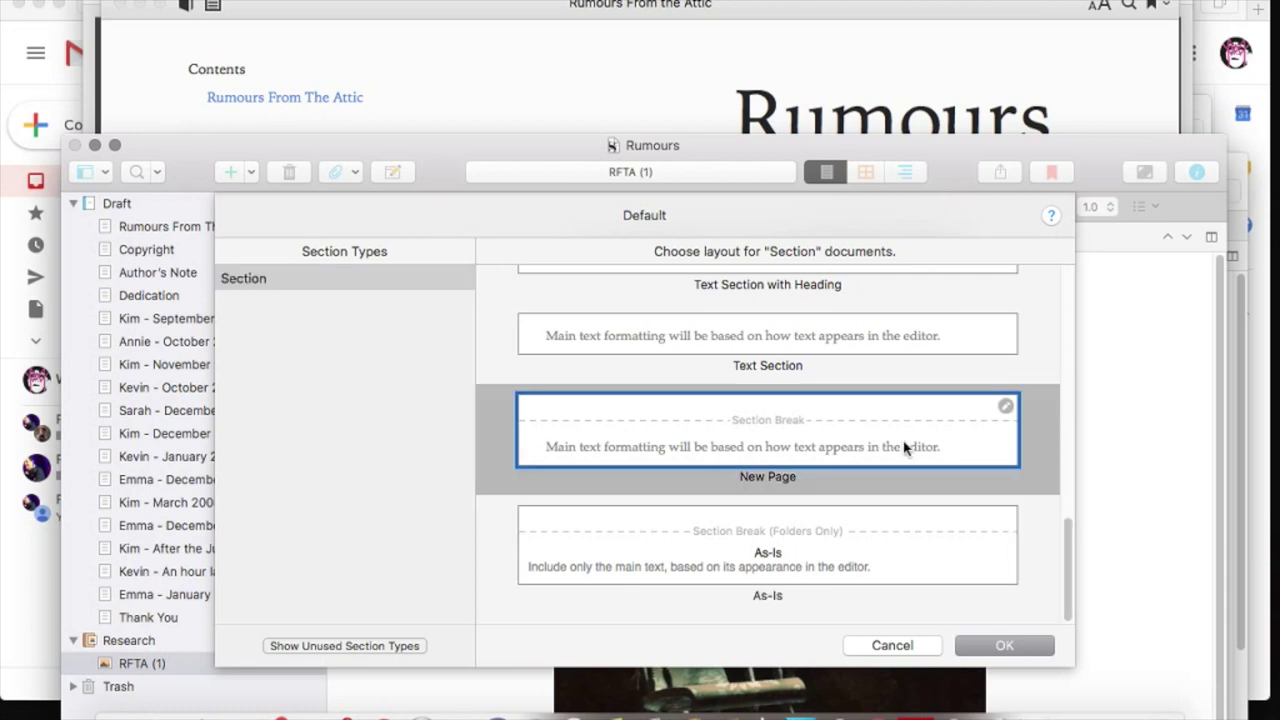
{"action": "left_click", "coordinate": [1005, 646]}
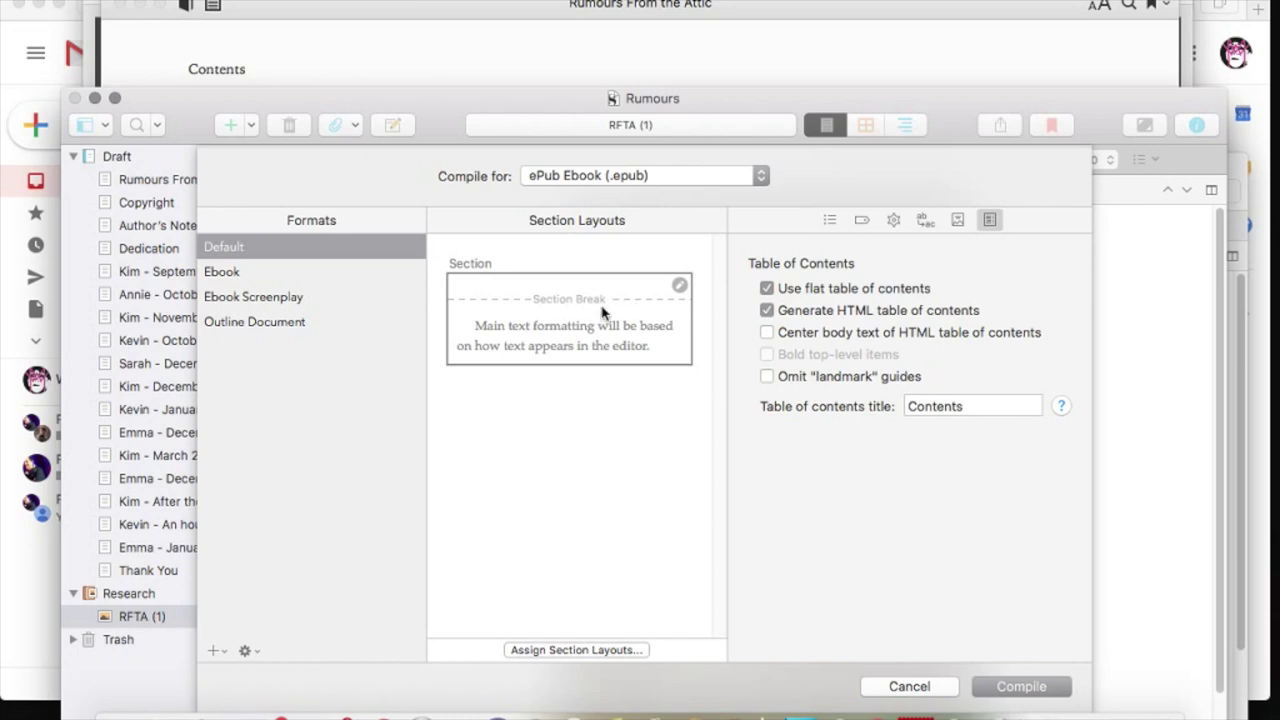
Review the compile contents list and the section type choices for the Rumours From The Attic document
{"action": "left_click", "coordinate": [829, 221]}
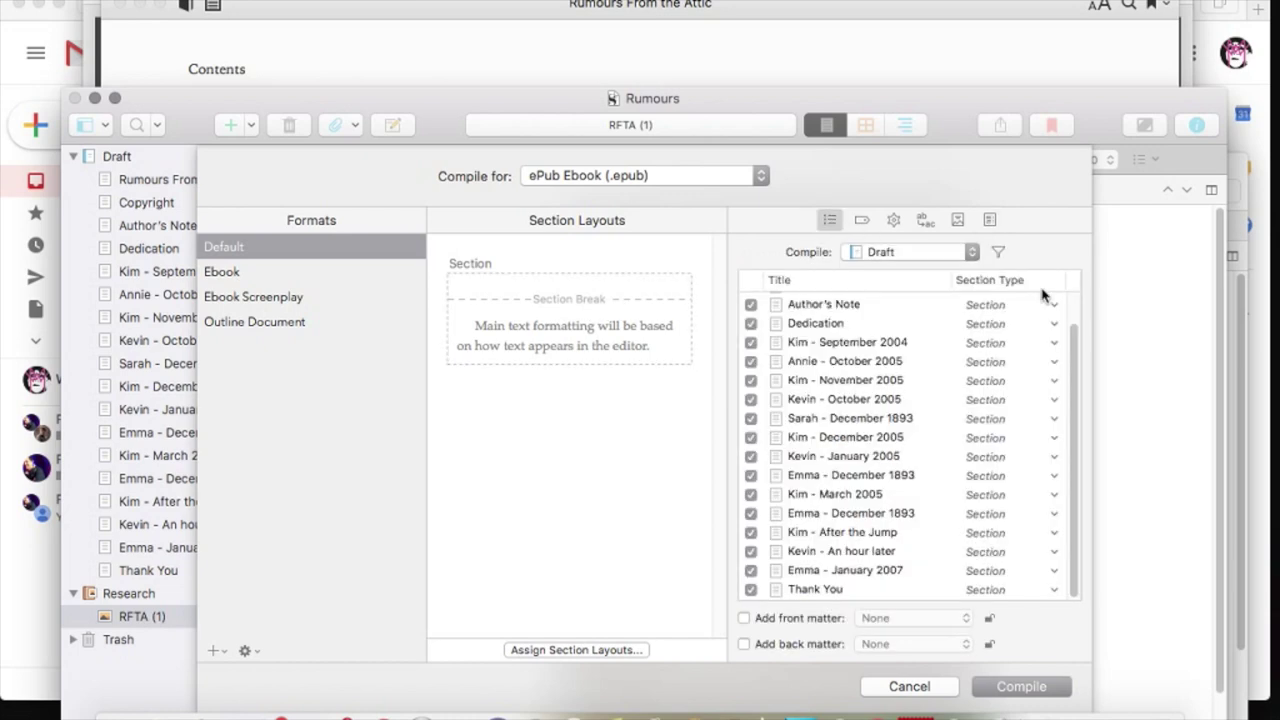
{"action": "scroll", "coordinate": [1073, 345], "scroll_direction": "up", "scroll_amount": 2}
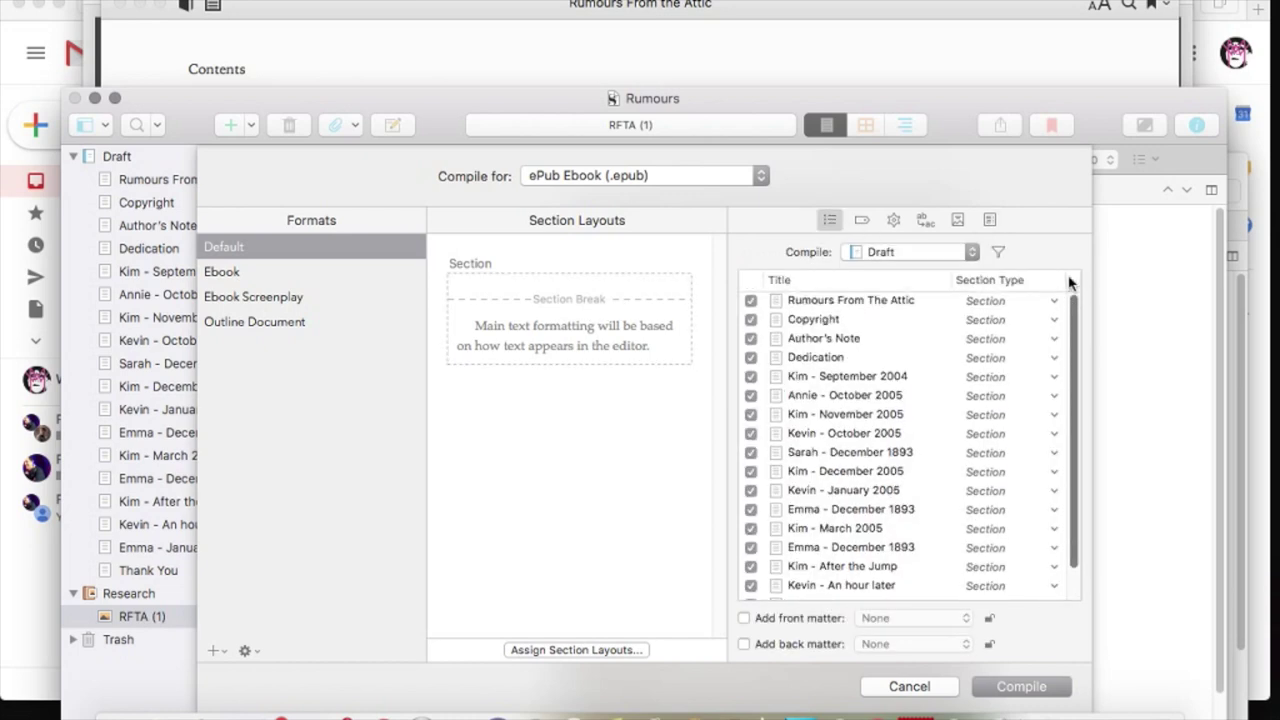
{"action": "left_click", "coordinate": [1013, 302]}
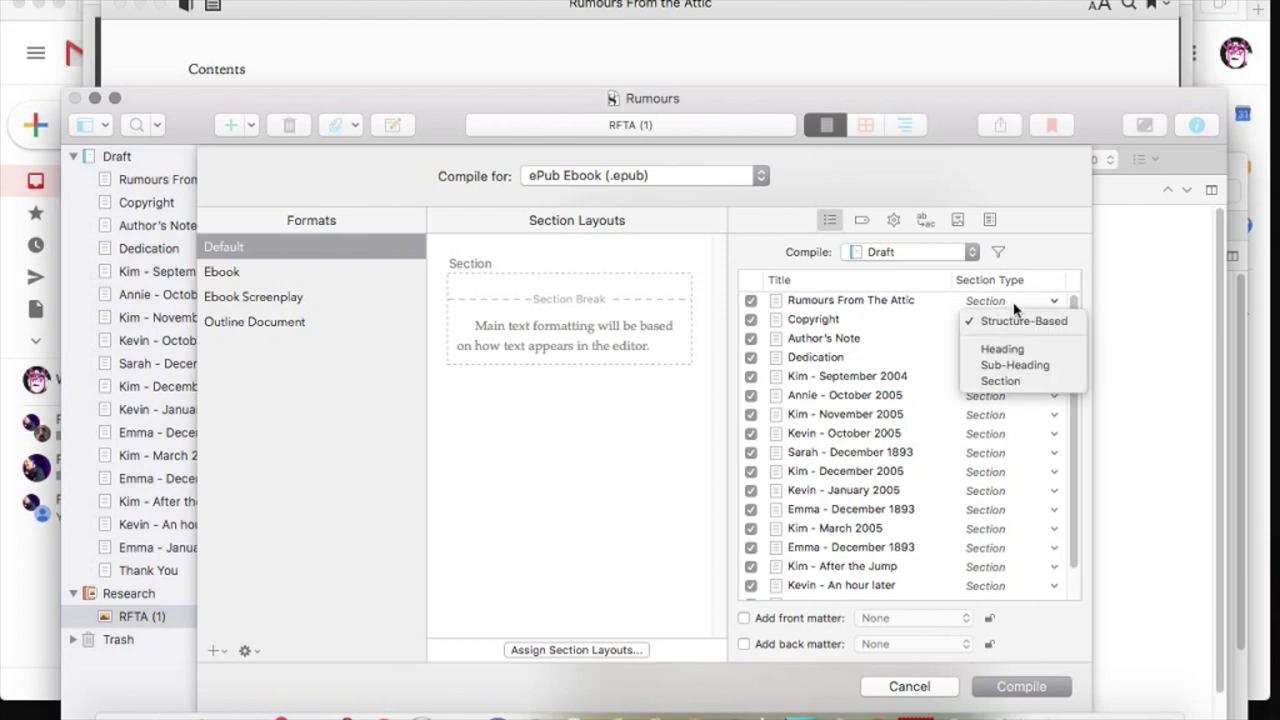
{"action": "left_click", "coordinate": [1013, 308]}
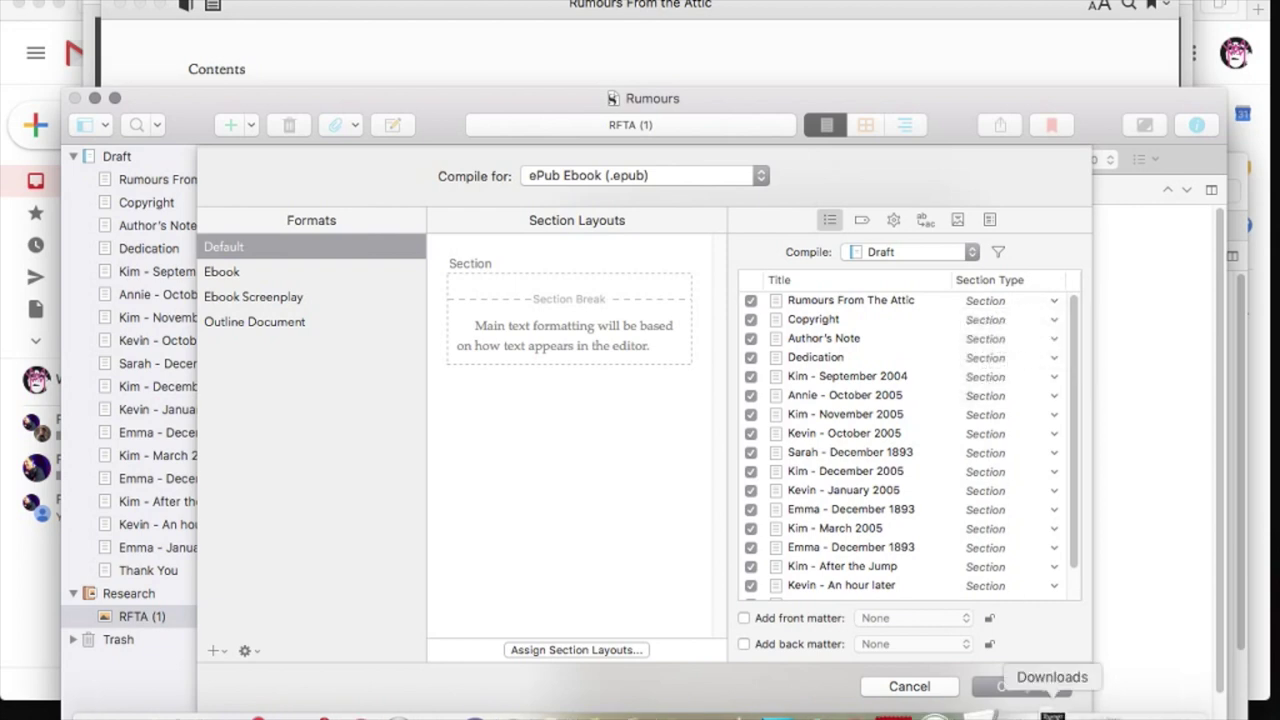
Compile and export the ePub as Rumours into 1 AAA my books, and check its contents page in iBooks
{"action": "left_click", "coordinate": [1029, 690]}
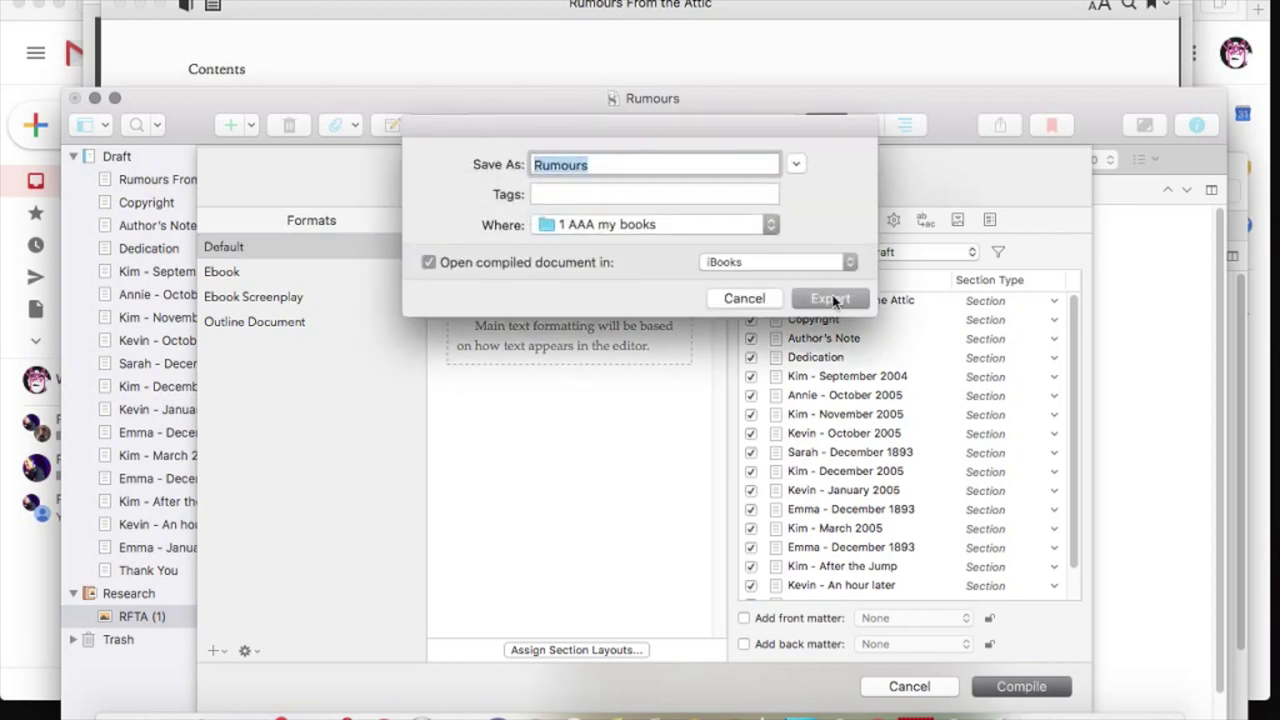
{"action": "left_click", "coordinate": [833, 299]}
{"action": "left_click", "coordinate": [800, 252]}
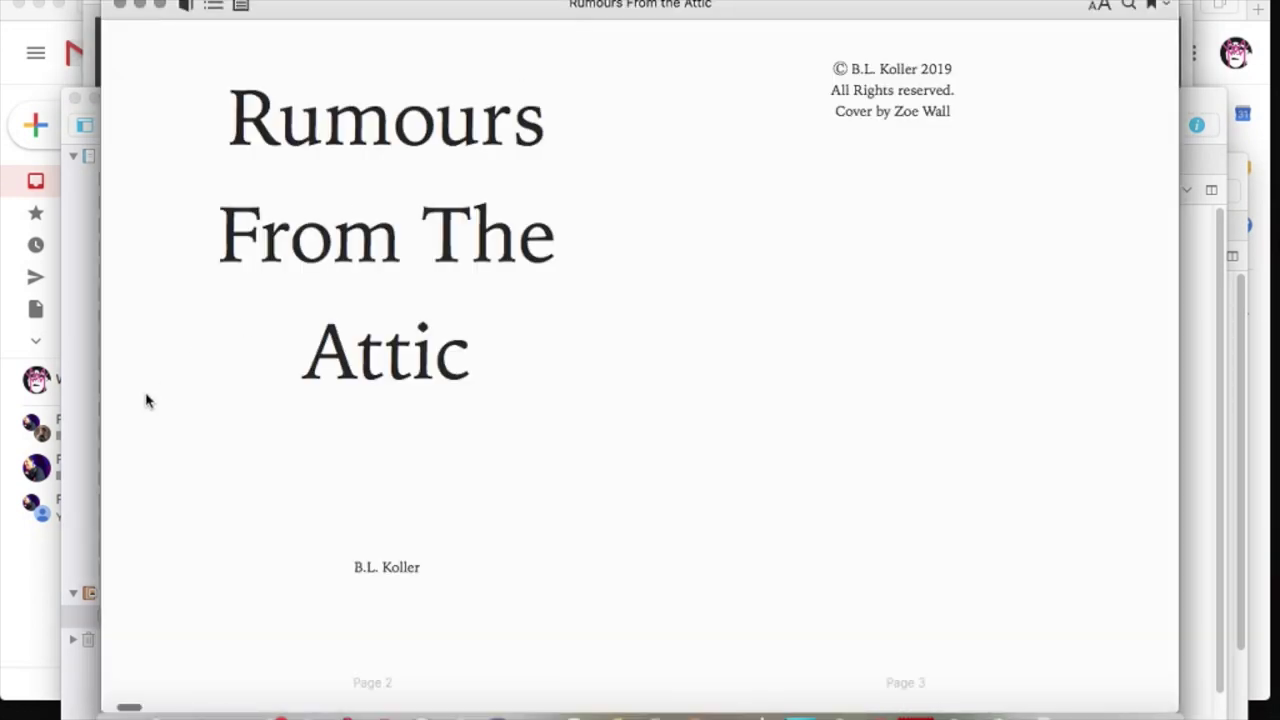
{"action": "left_click", "coordinate": [121, 366]}
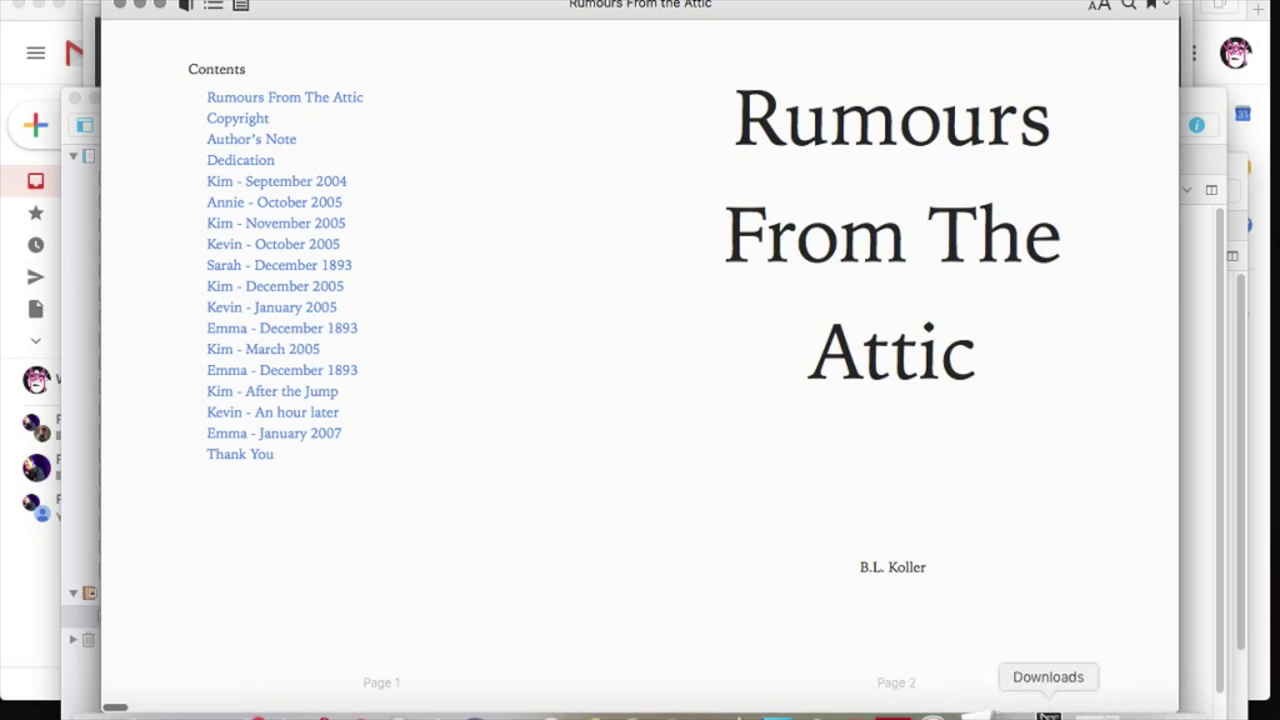
Switch back to Scrivener, reopen the Rumours compile settings and enable Center body text of HTML table of contents
{"action": "left_click", "coordinate": [936, 710]}
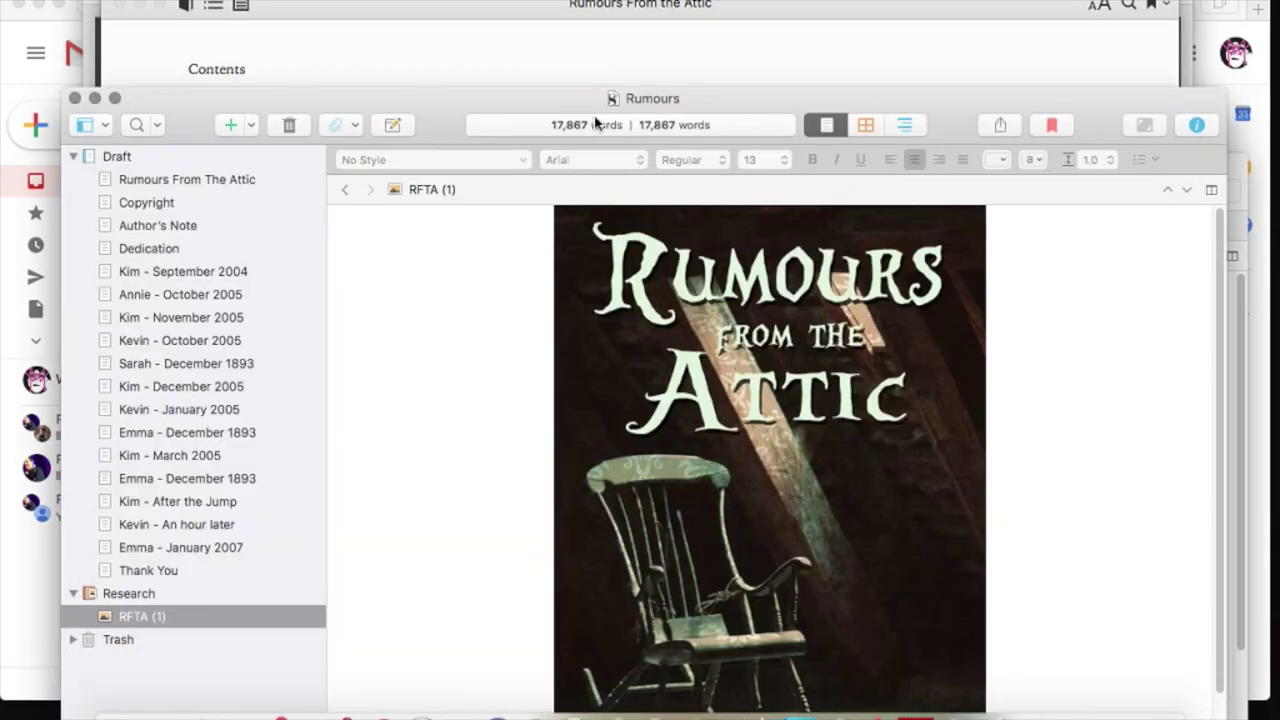
{"action": "left_click_drag", "start_coordinate": [443, 100], "coordinate": [426, 0]}
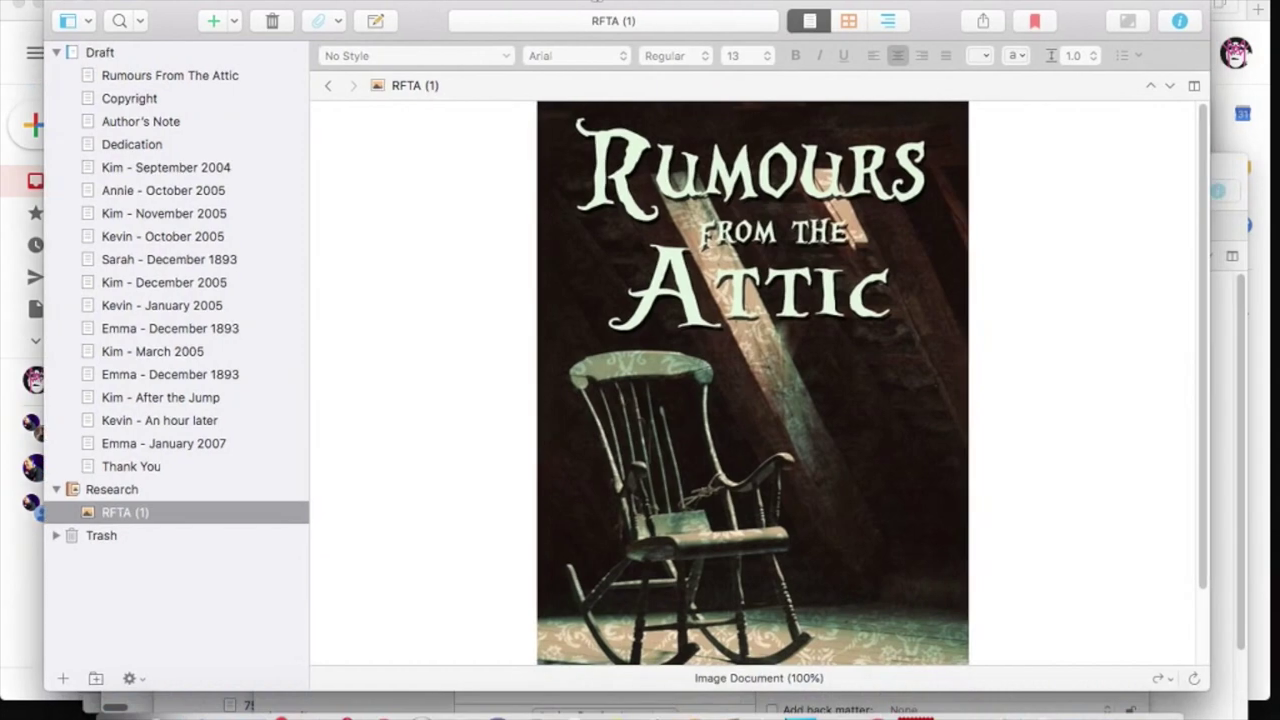
{"action": "left_click", "coordinate": [979, 22]}
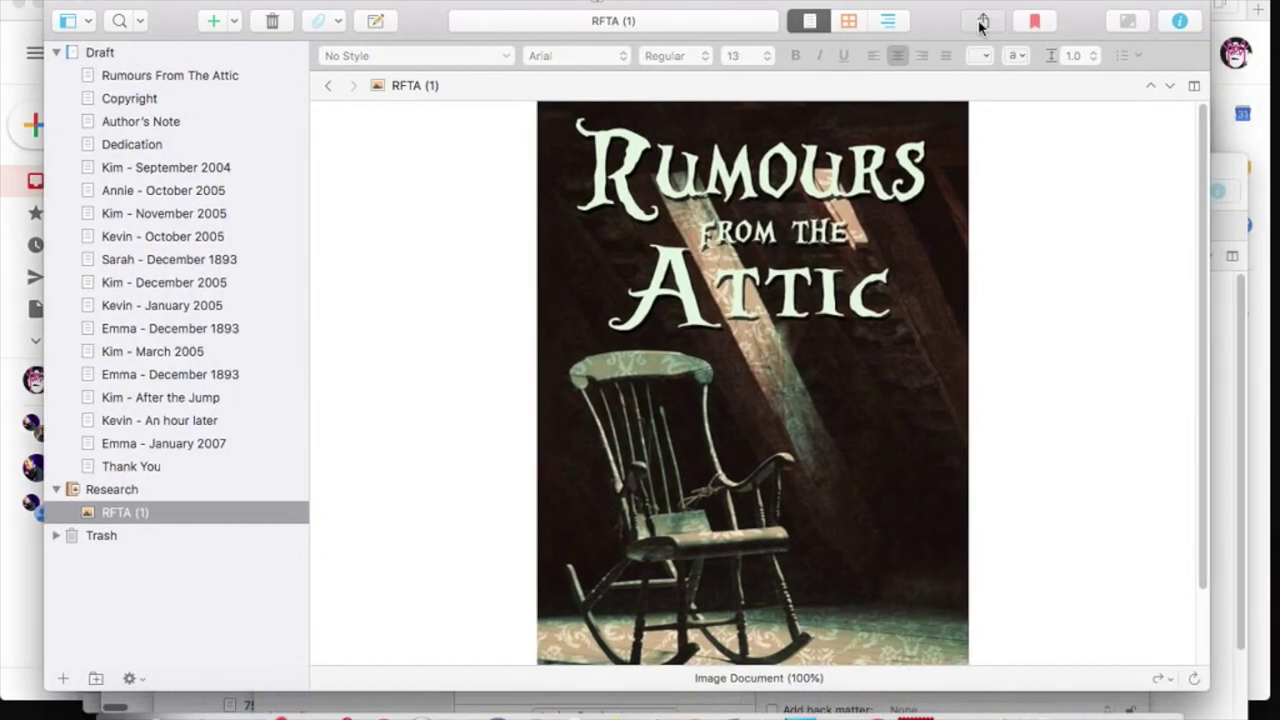
{"action": "left_click", "coordinate": [973, 116]}
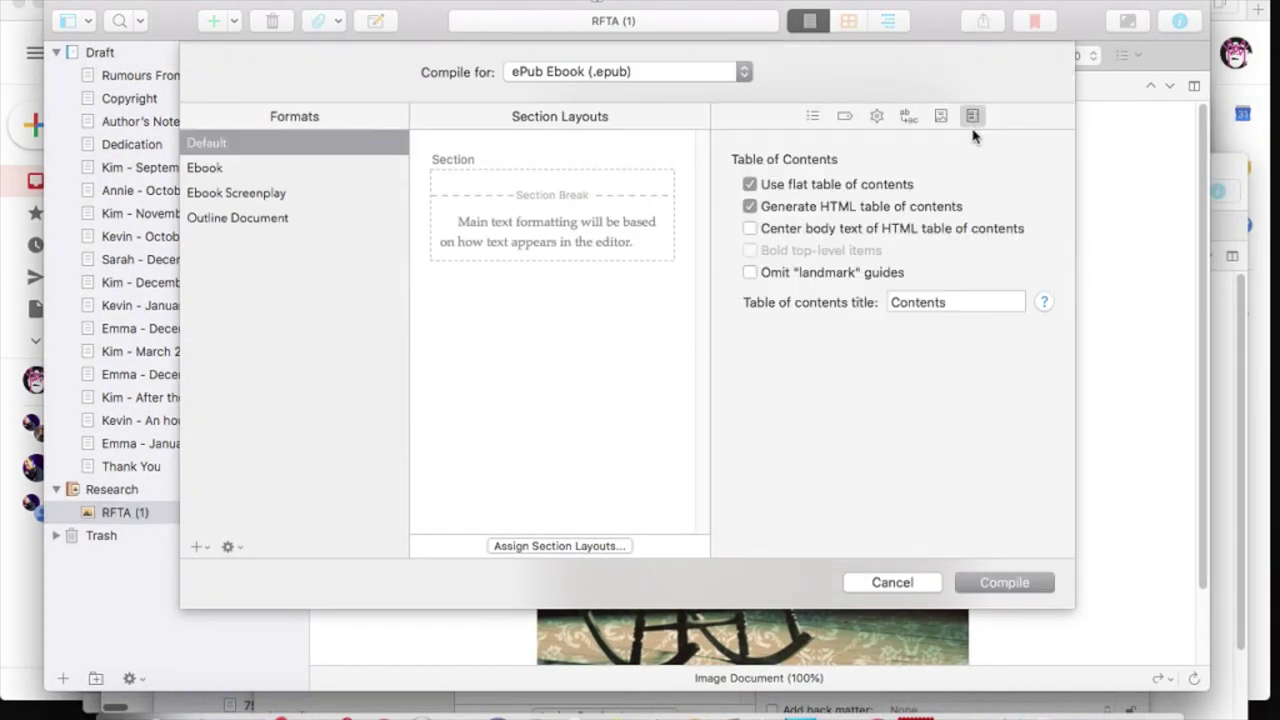
{"action": "left_click", "coordinate": [750, 229]}
Export the ePub again as Rumours into 1 AAA my books, and view the centred contents page in iBooks
{"action": "left_click", "coordinate": [1002, 584]}
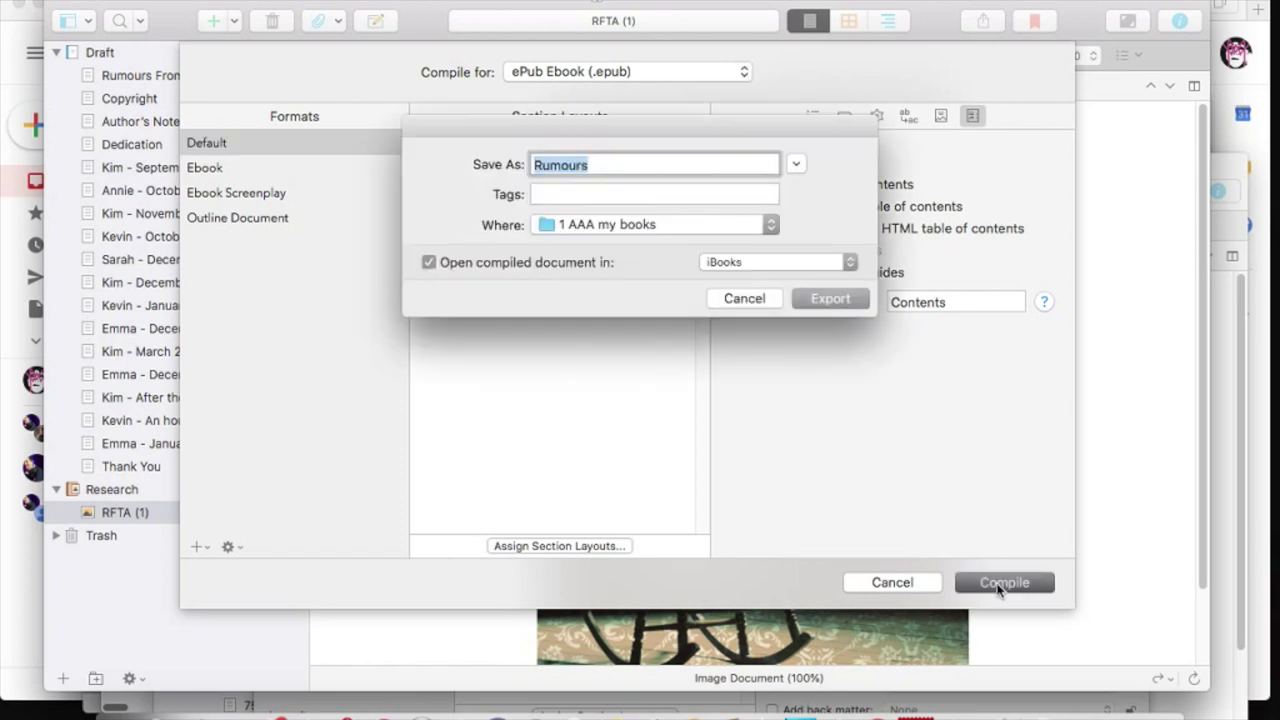
{"action": "left_click", "coordinate": [830, 300]}
{"action": "left_click", "coordinate": [826, 251]}
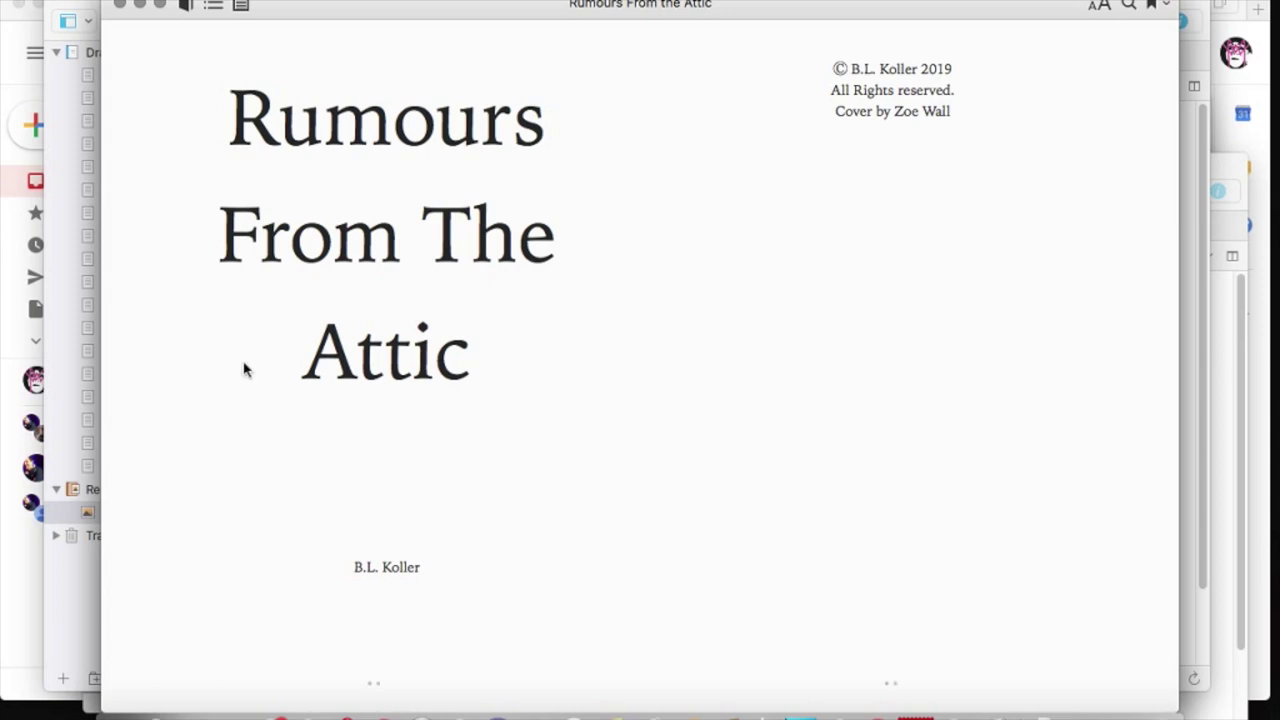
{"action": "left_click", "coordinate": [122, 376]}
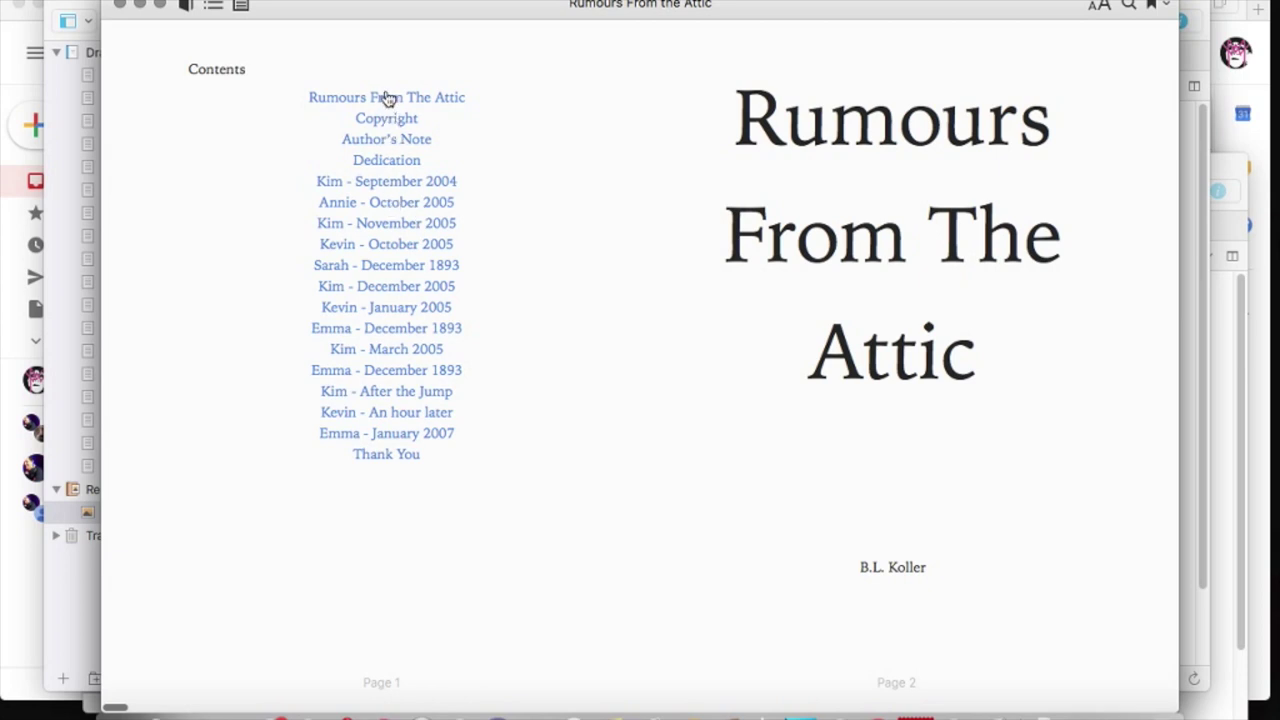
Test the contents links to Dedication, an early chapter and the second Emma - December 1893 chapter, returning to the contents between them
{"action": "left_click", "coordinate": [390, 162]}
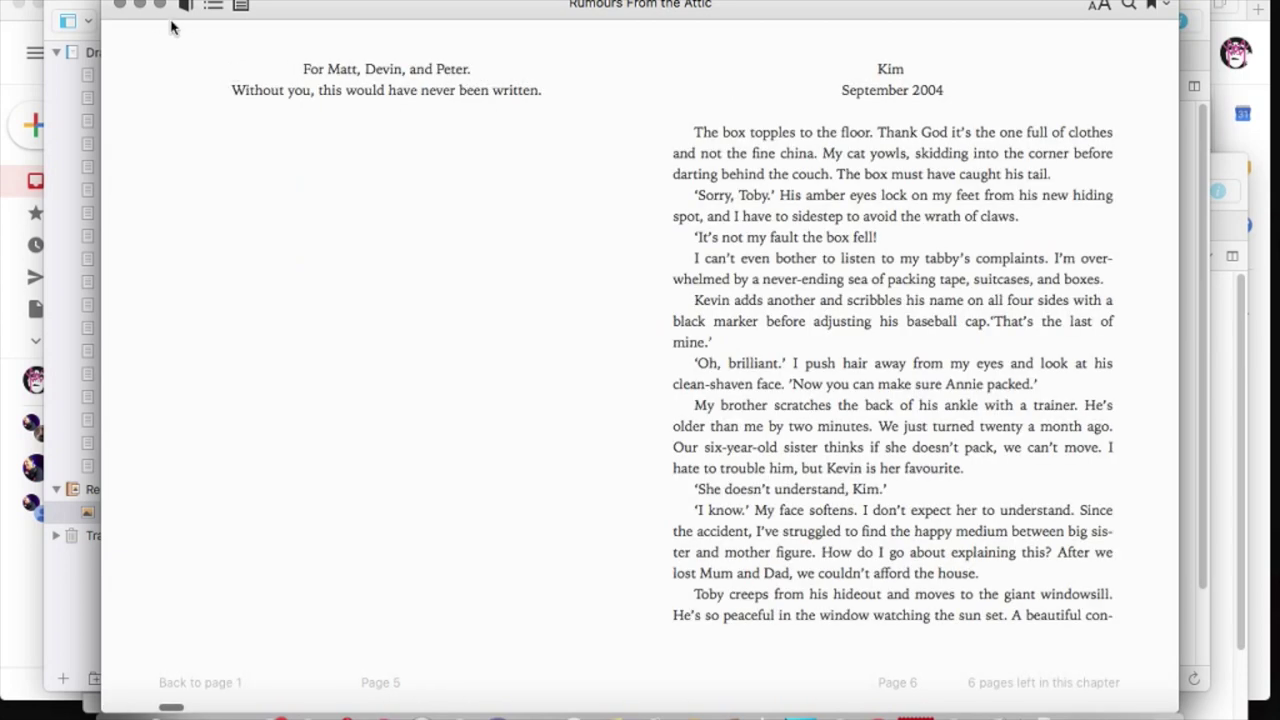
{"action": "left_click", "coordinate": [124, 367]}
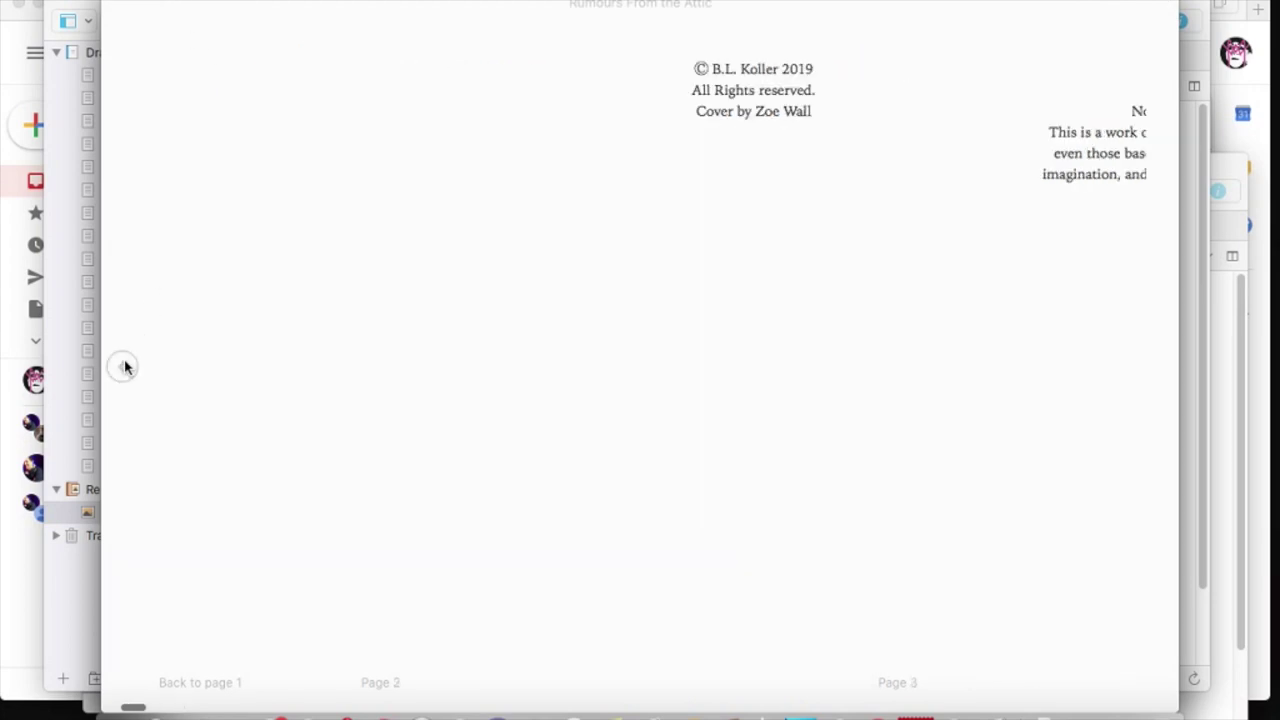
{"action": "left_click", "coordinate": [124, 367]}
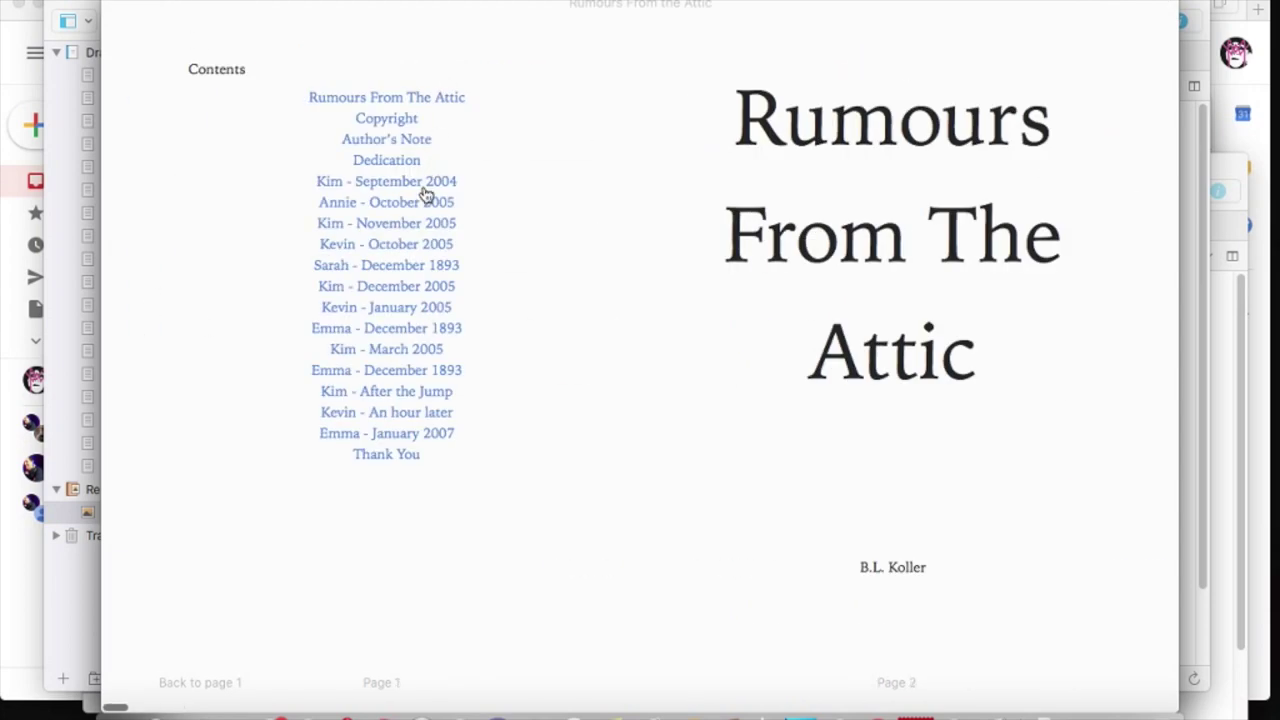
{"action": "left_click", "coordinate": [424, 192]}
{"action": "left_click", "coordinate": [124, 367]}
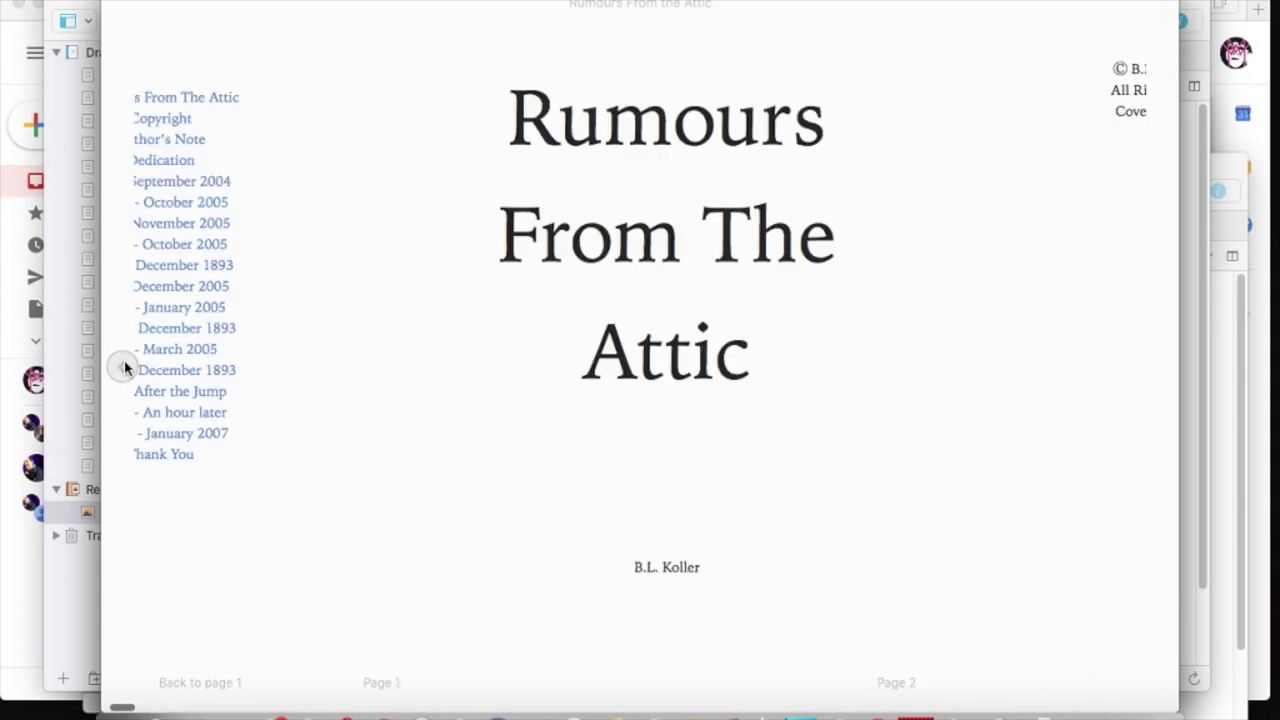
{"action": "left_click", "coordinate": [394, 373]}
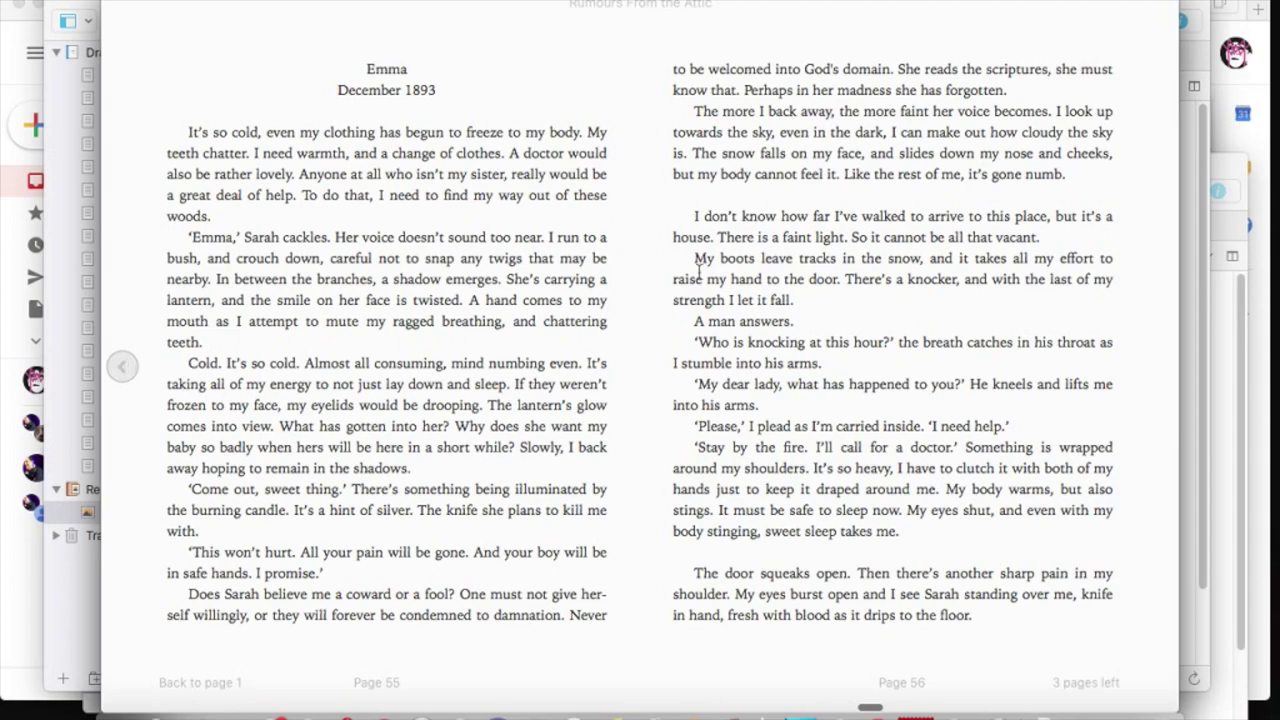
Page forward from the Emma - December 1893 chapter to the closing thank-you page to check the chapter breaks
{"action": "left_click", "coordinate": [1158, 371]}
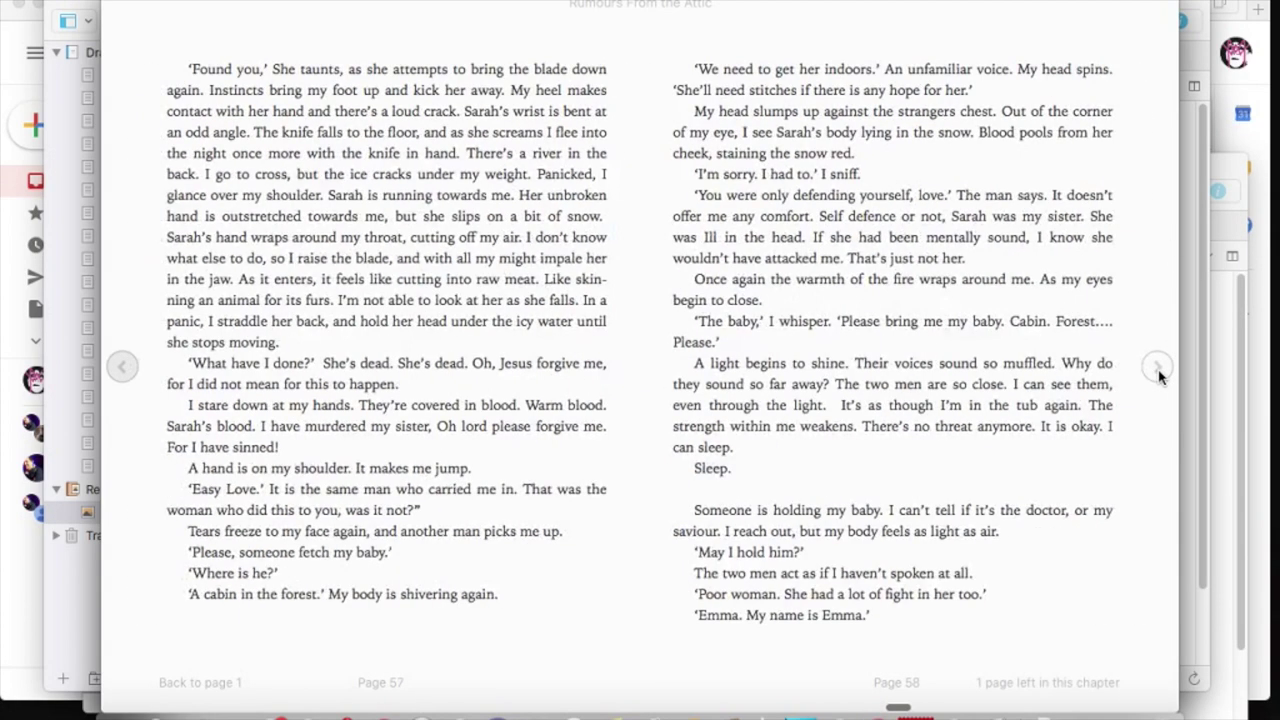
{"action": "left_click", "coordinate": [1158, 370]}
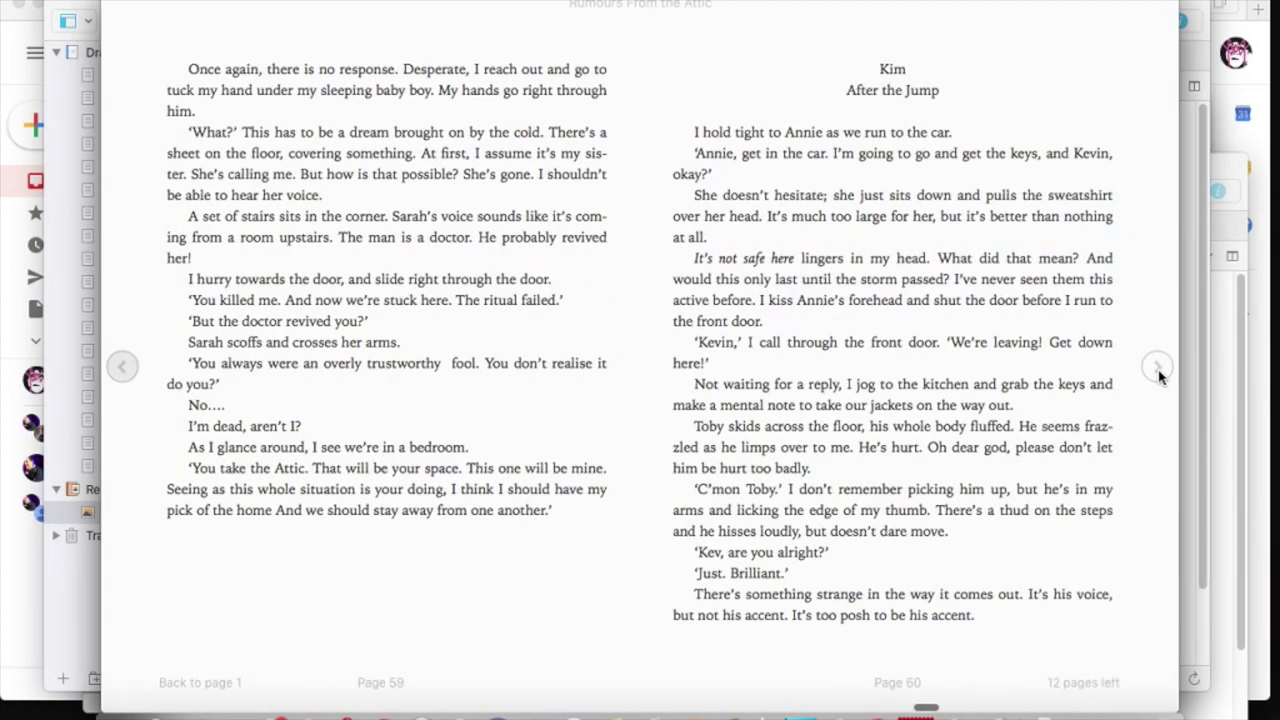
{"action": "left_click", "coordinate": [1158, 371]}
{"action": "left_click", "coordinate": [1158, 371]}
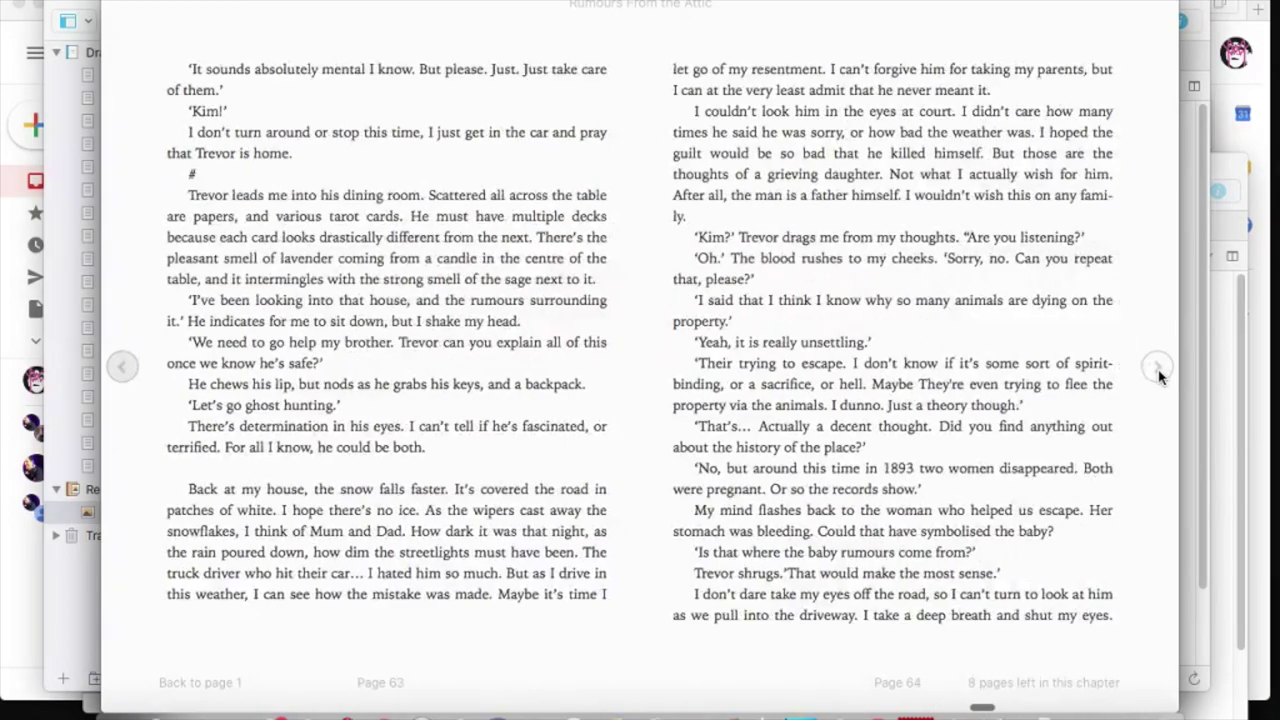
{"action": "left_click", "coordinate": [1158, 371]}
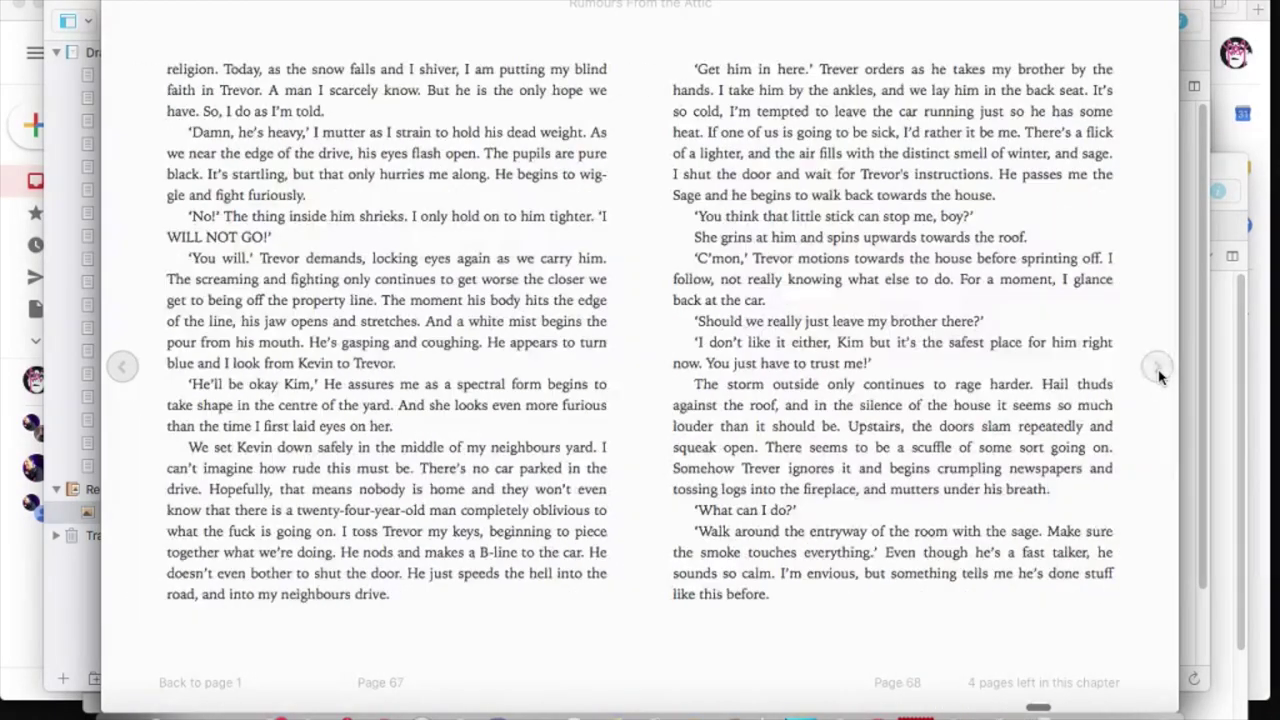
{"action": "left_click", "coordinate": [1157, 369]}
{"action": "left_click", "coordinate": [1157, 369]}
{"action": "left_click", "coordinate": [1157, 369]}
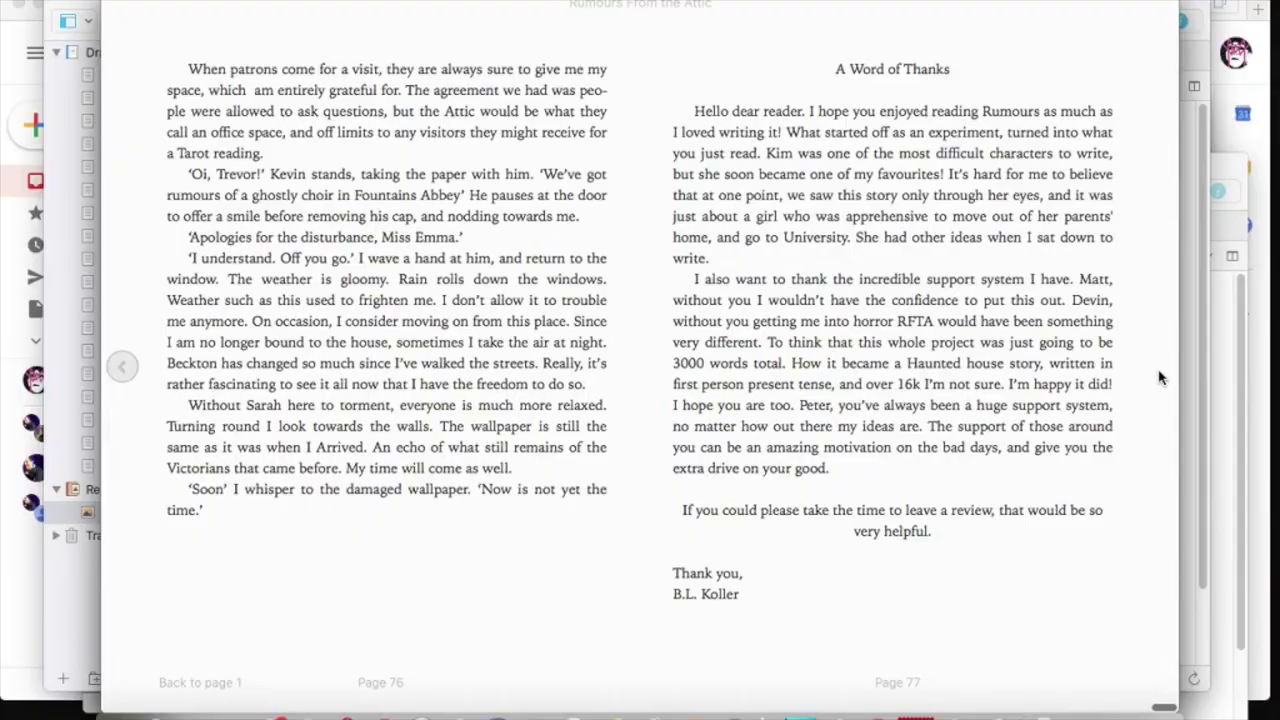
Page back through the compiled book from the thank-you page to the dedication, examining the chapter headings and page breaks
{"action": "left_click", "coordinate": [122, 370]}
{"action": "left_click", "coordinate": [122, 370]}
{"action": "left_click", "coordinate": [122, 370]}
{"action": "left_click", "coordinate": [122, 370]}
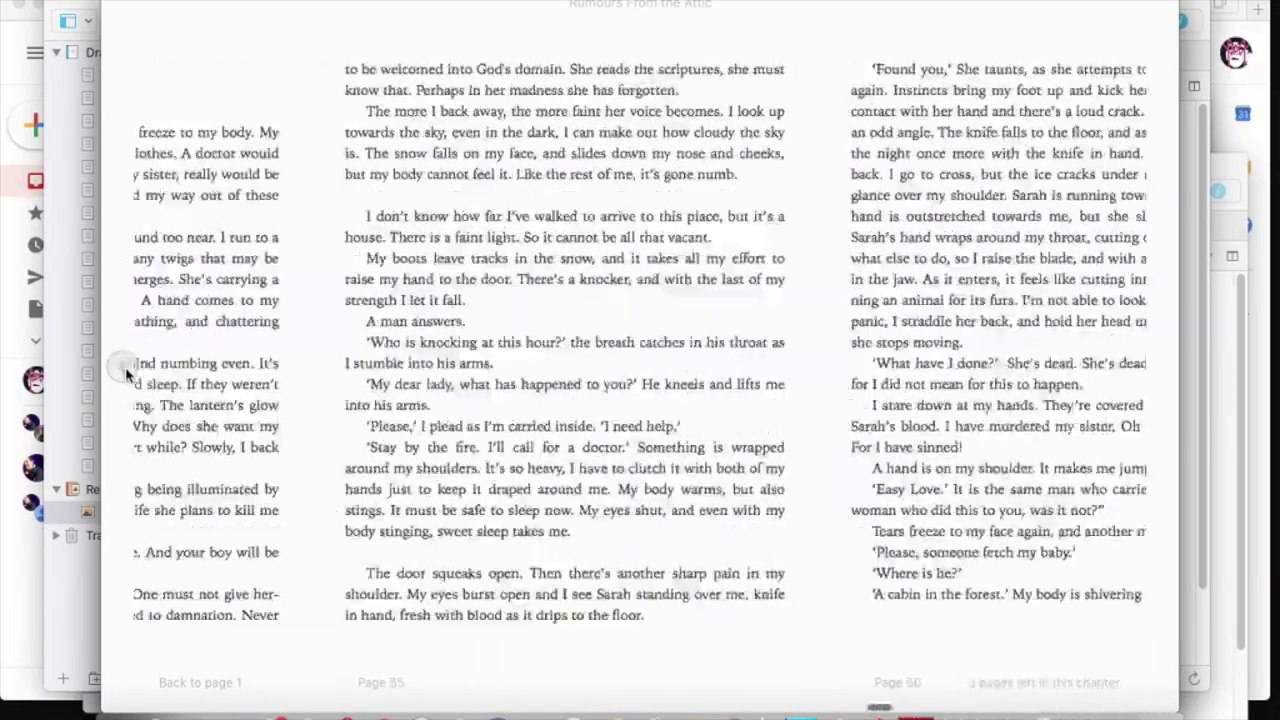
{"action": "left_click", "coordinate": [122, 370]}
{"action": "left_click", "coordinate": [122, 370]}
{"action": "left_click", "coordinate": [122, 370]}
{"action": "left_click", "coordinate": [122, 370]}
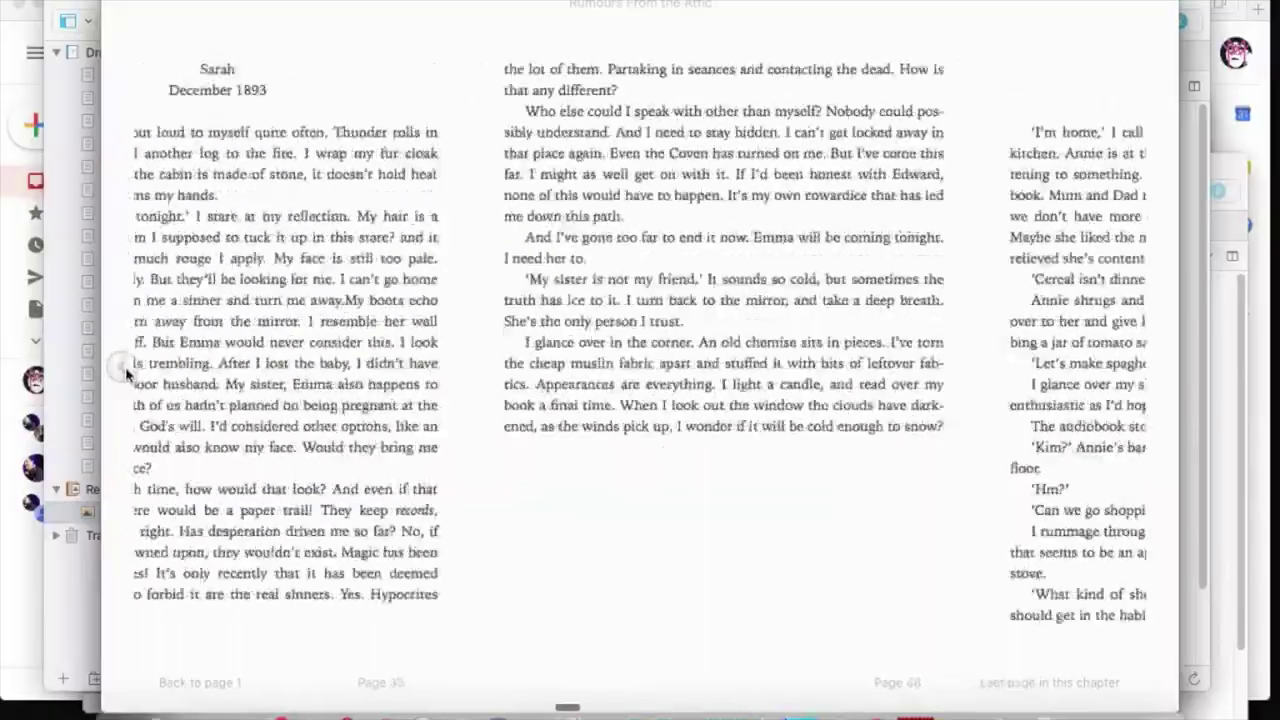
{"action": "left_click", "coordinate": [125, 372]}
{"action": "left_click", "coordinate": [125, 372]}
{"action": "left_click", "coordinate": [125, 372]}
{"action": "left_click", "coordinate": [125, 372]}
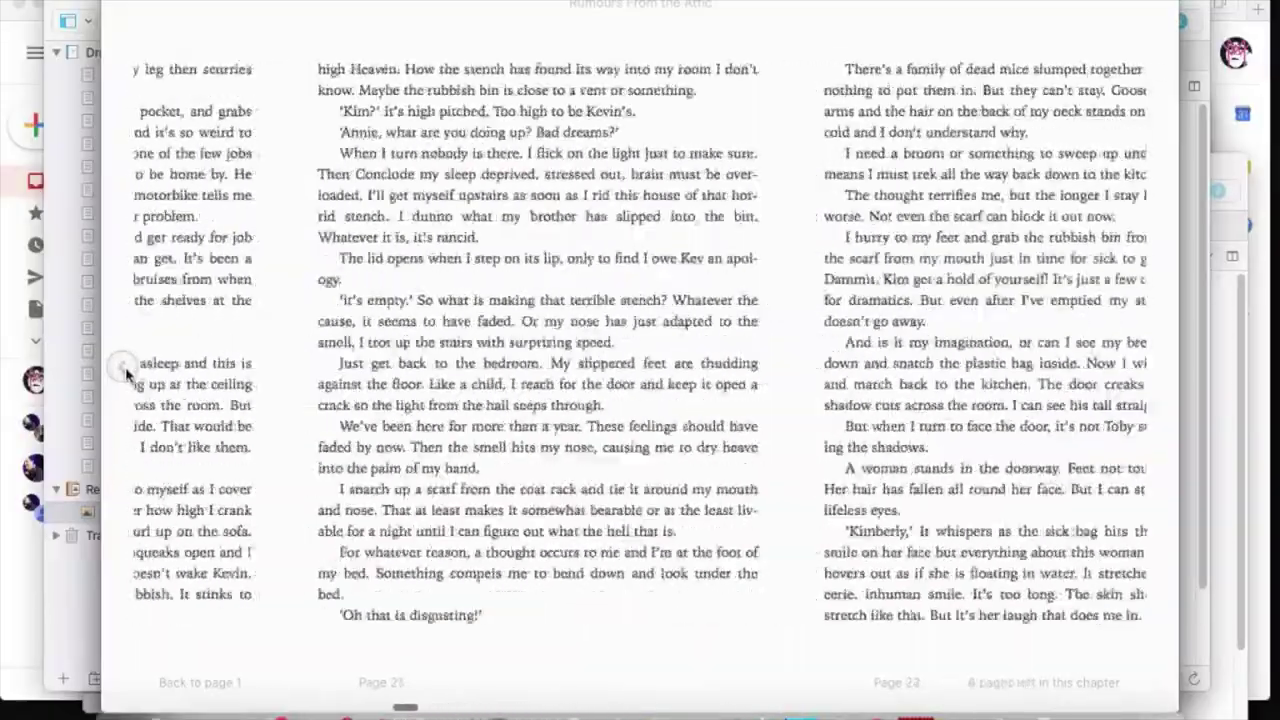
{"action": "left_click", "coordinate": [125, 372]}
{"action": "left_click", "coordinate": [125, 372]}
{"action": "left_click", "coordinate": [125, 372]}
{"action": "left_click", "coordinate": [125, 372]}
{"action": "left_click", "coordinate": [125, 372]}
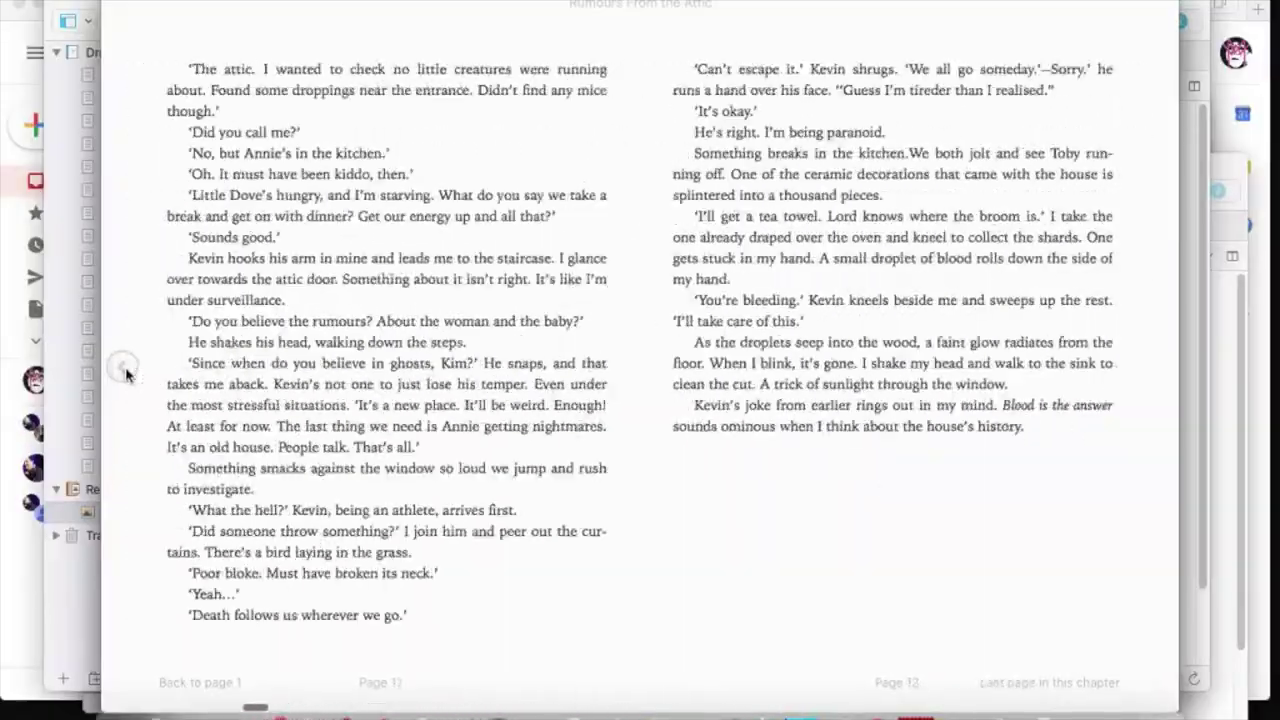
{"action": "left_click", "coordinate": [125, 372]}
{"action": "left_click", "coordinate": [125, 372]}
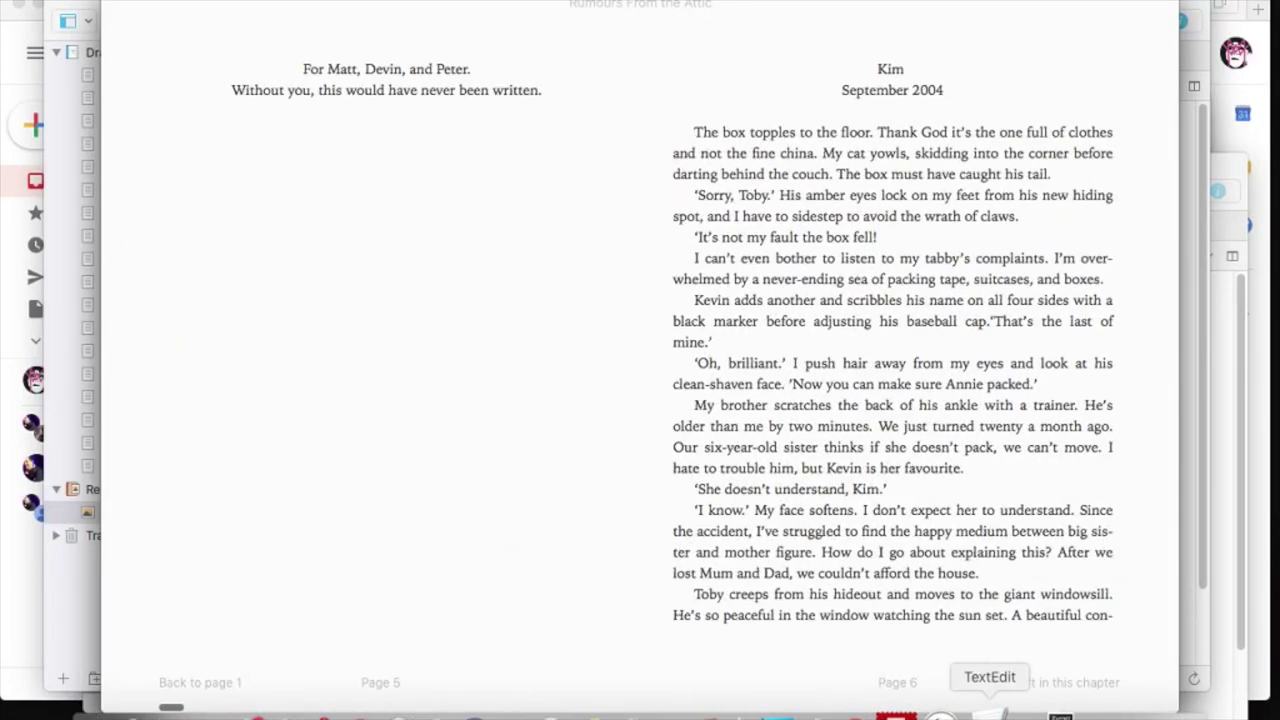
Switch to Scrivener and insert a centred *** above the "I hadn't realized we'd been driving" paragraph in Kim - September 2004
{"action": "left_click", "coordinate": [572, 712]}
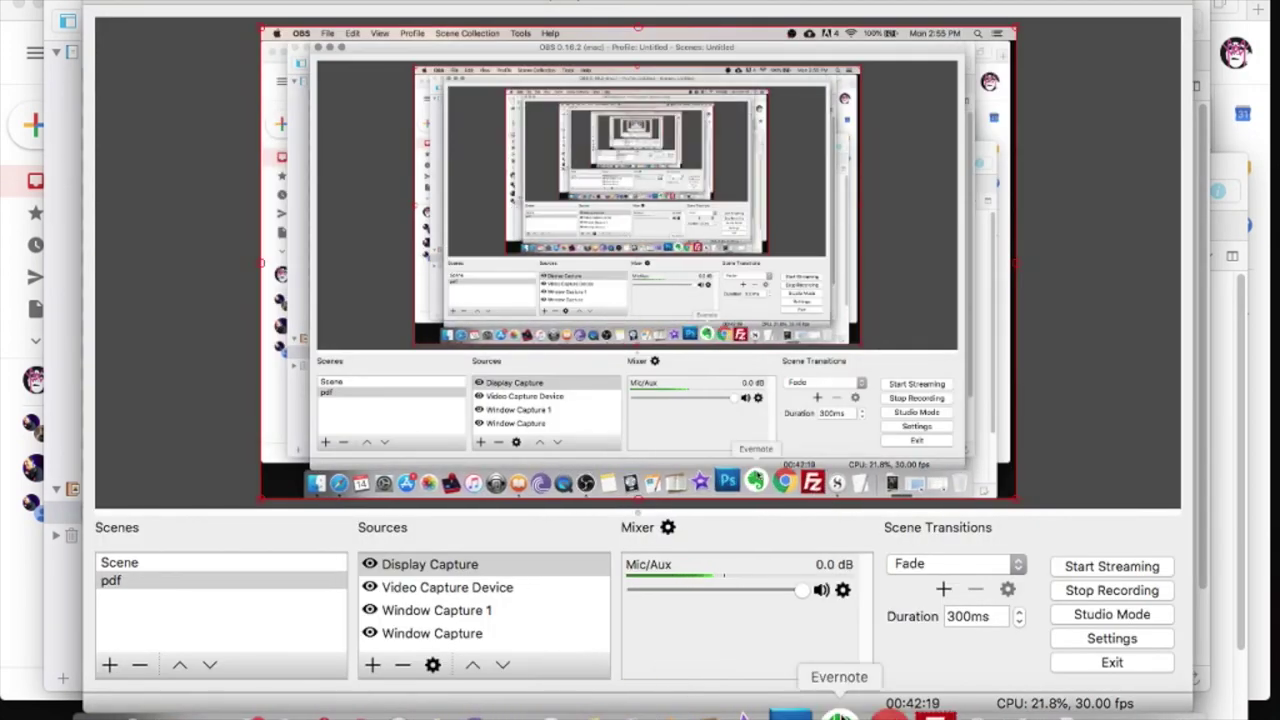
{"action": "left_click", "coordinate": [954, 716]}
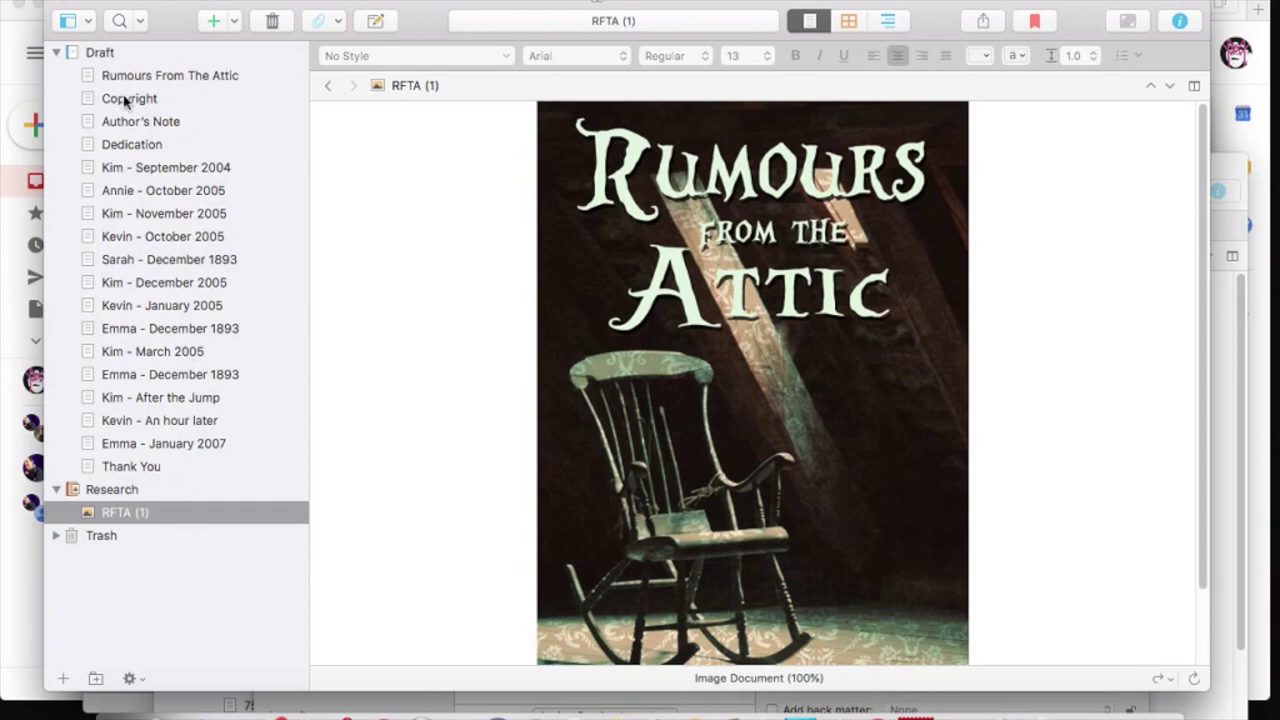
{"action": "left_click", "coordinate": [133, 167]}
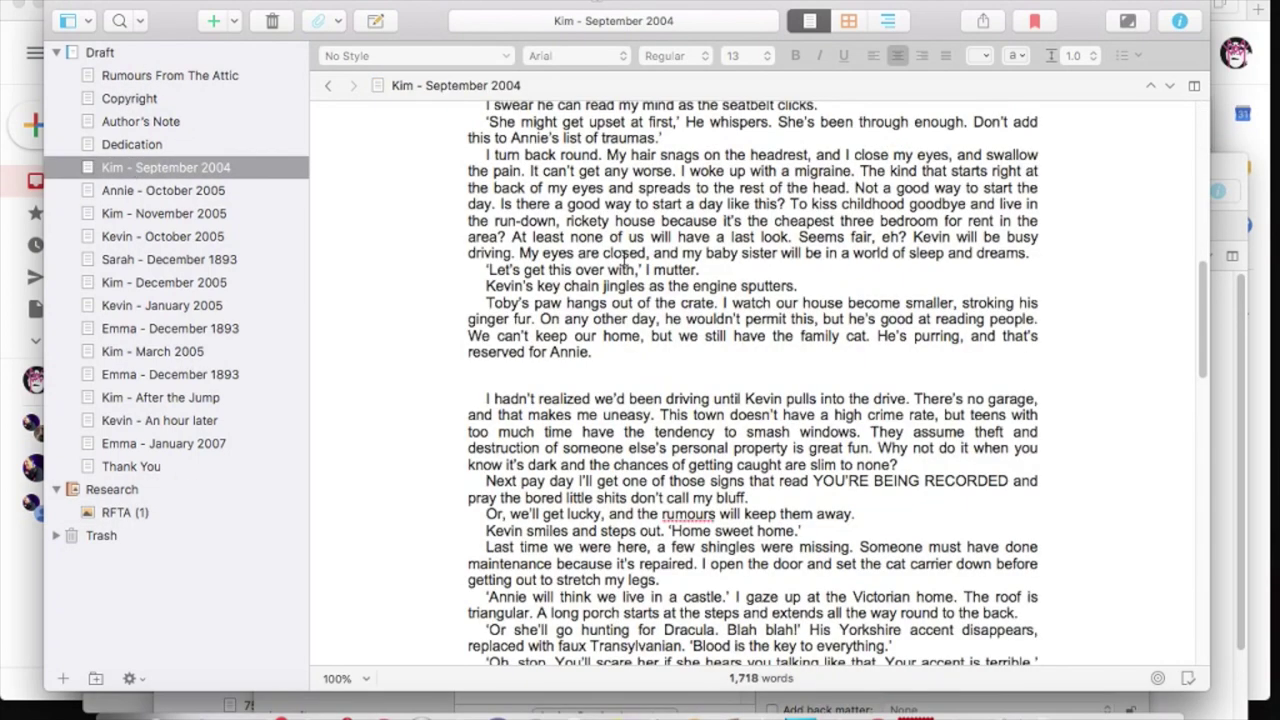
{"action": "left_click", "coordinate": [555, 372]}
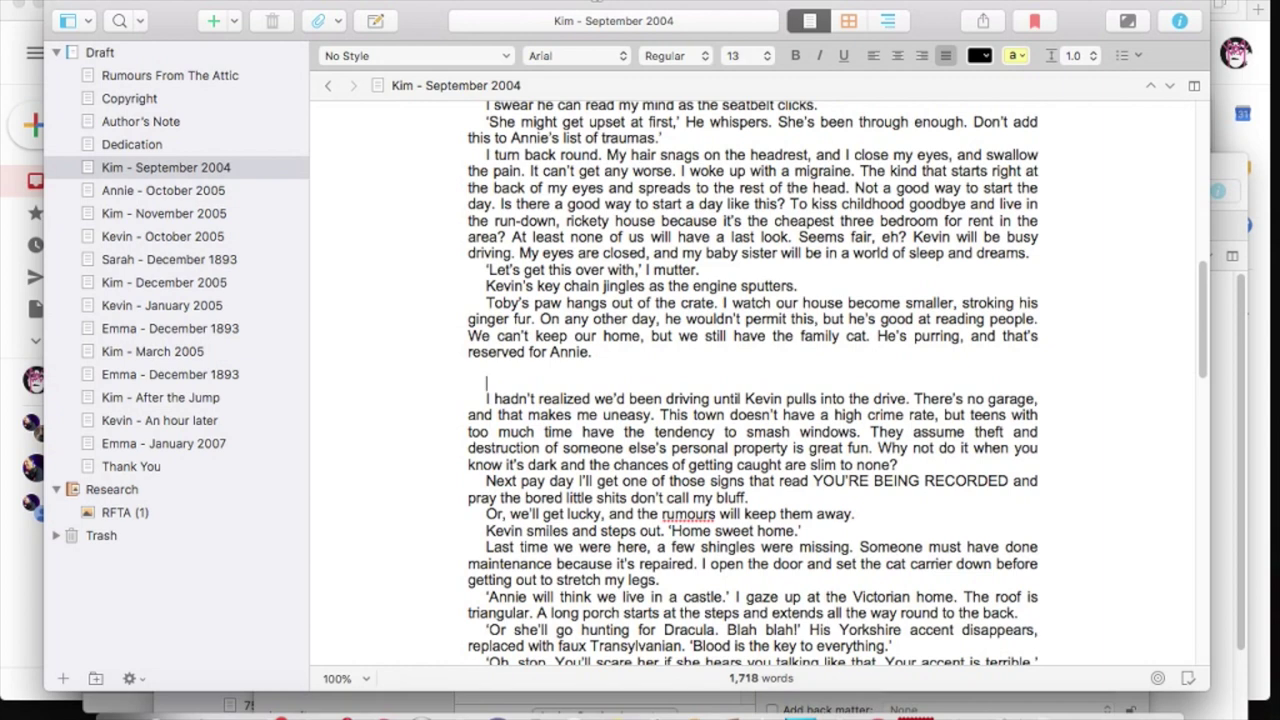
{"action": "key", "text": "BackSpace"}
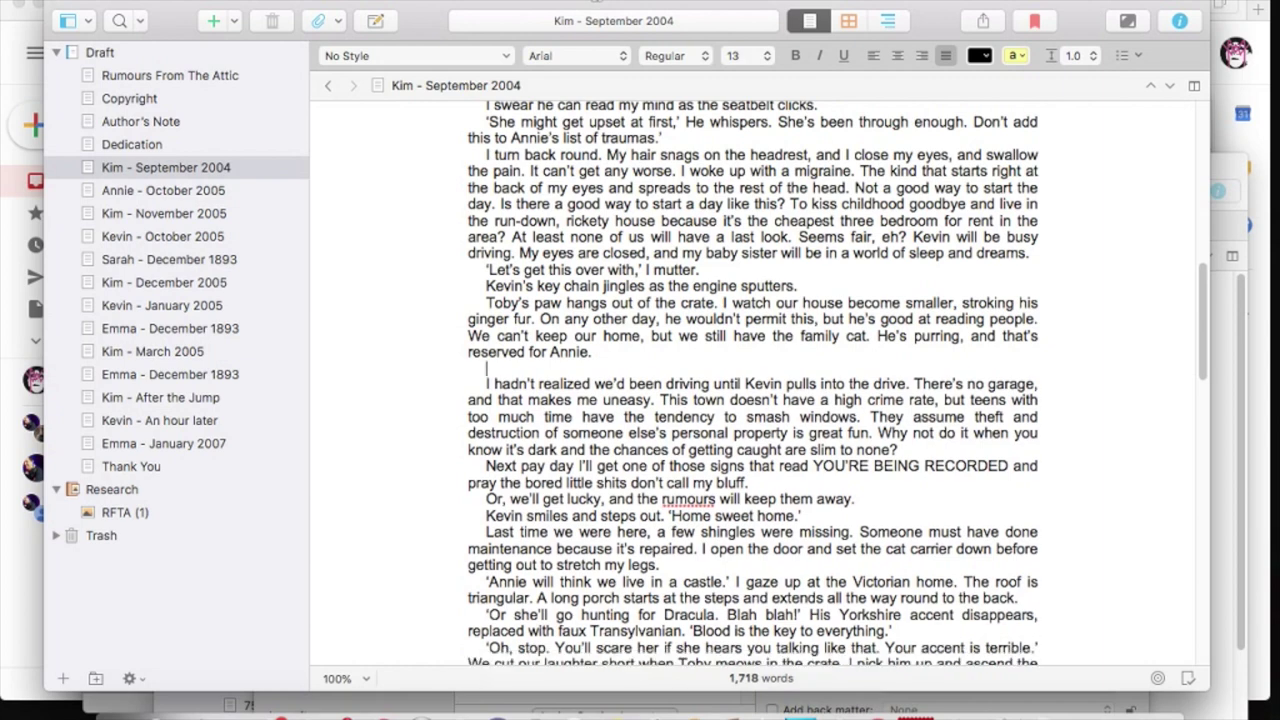
{"action": "left_click", "coordinate": [899, 56]}
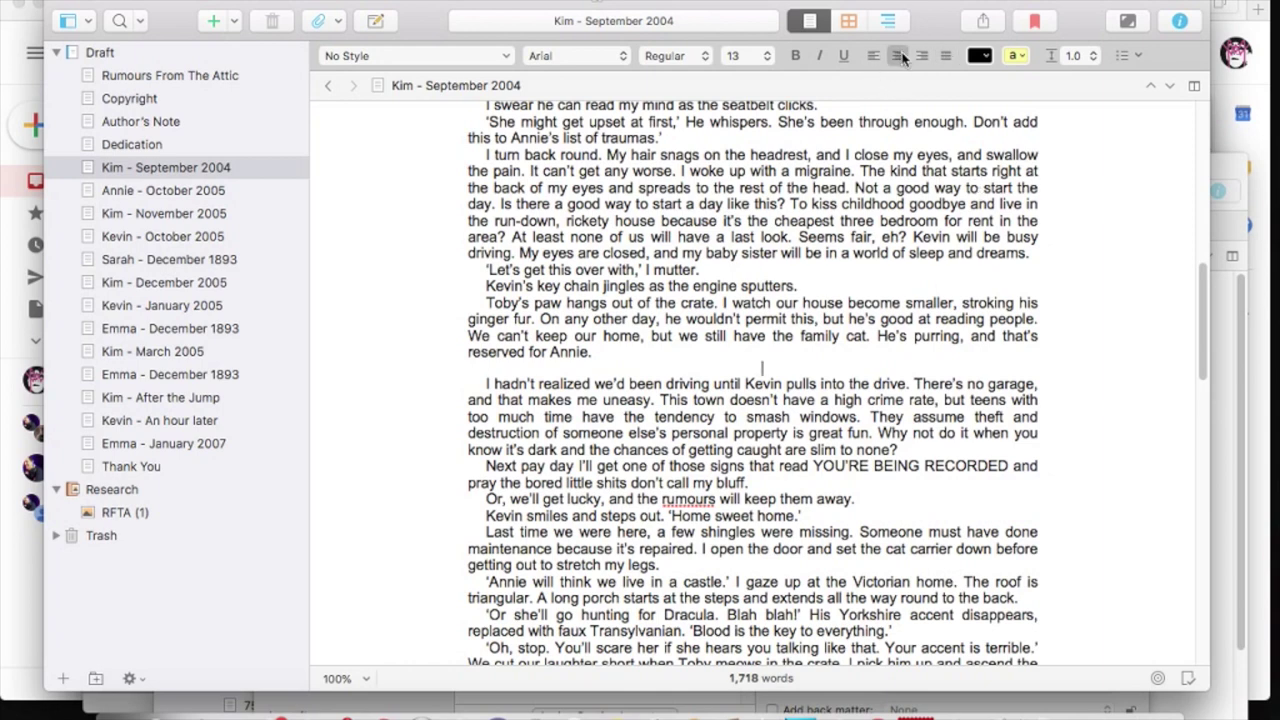
{"action": "type", "text": "*"}
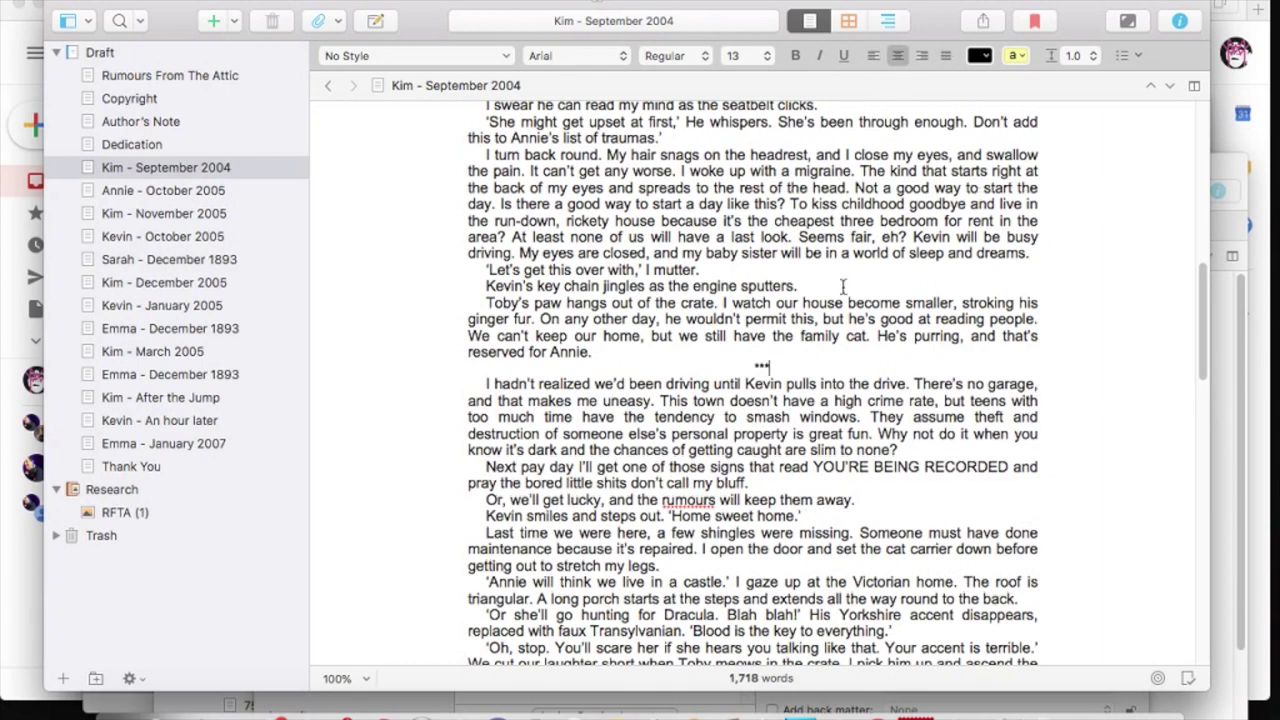
Add a blank line above and below the *** scene break before "I hadn't realized"
{"action": "key", "text": "Up"}
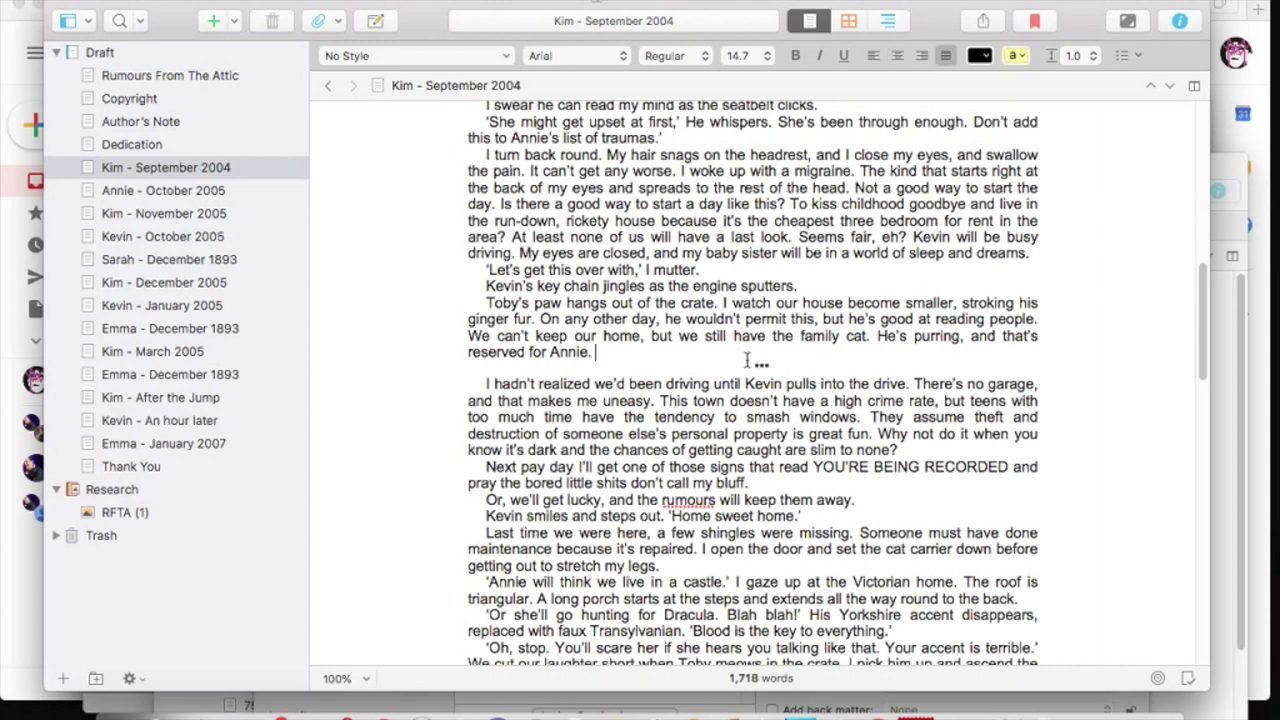
{"action": "key", "text": "Return"}
{"action": "key", "text": "Down"}
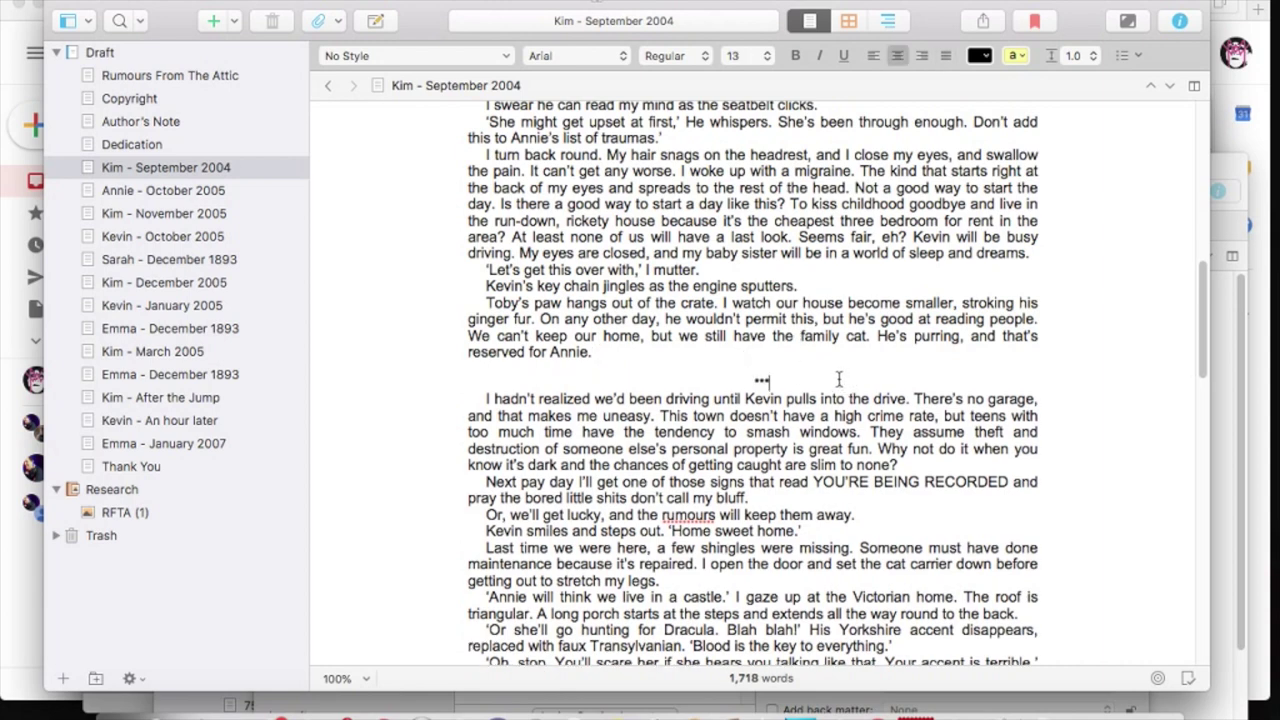
{"action": "key", "text": "Return"}
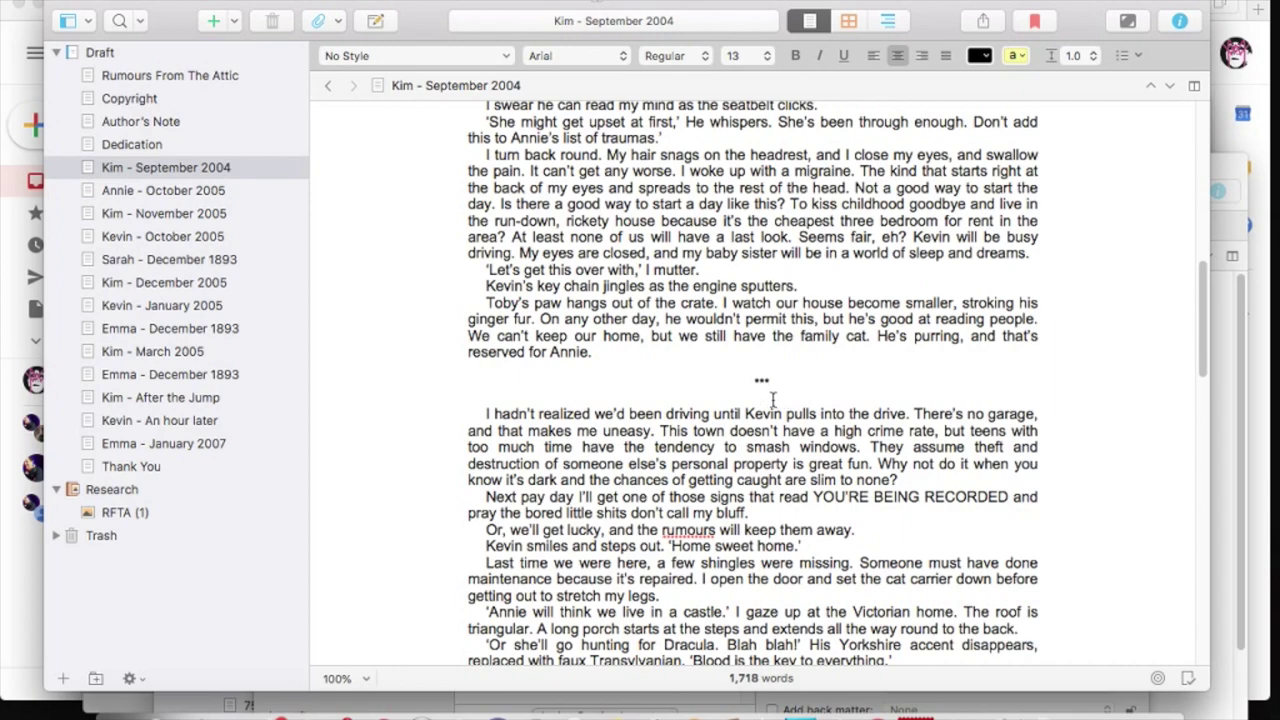
Copy the *** scene break with its spacing, paste it above "Poor girl must have worn herself out", and remove the surplus blank line
{"action": "left_click_drag", "start_coordinate": [772, 400], "coordinate": [768, 366]}
{"action": "key", "text": "super+c"}
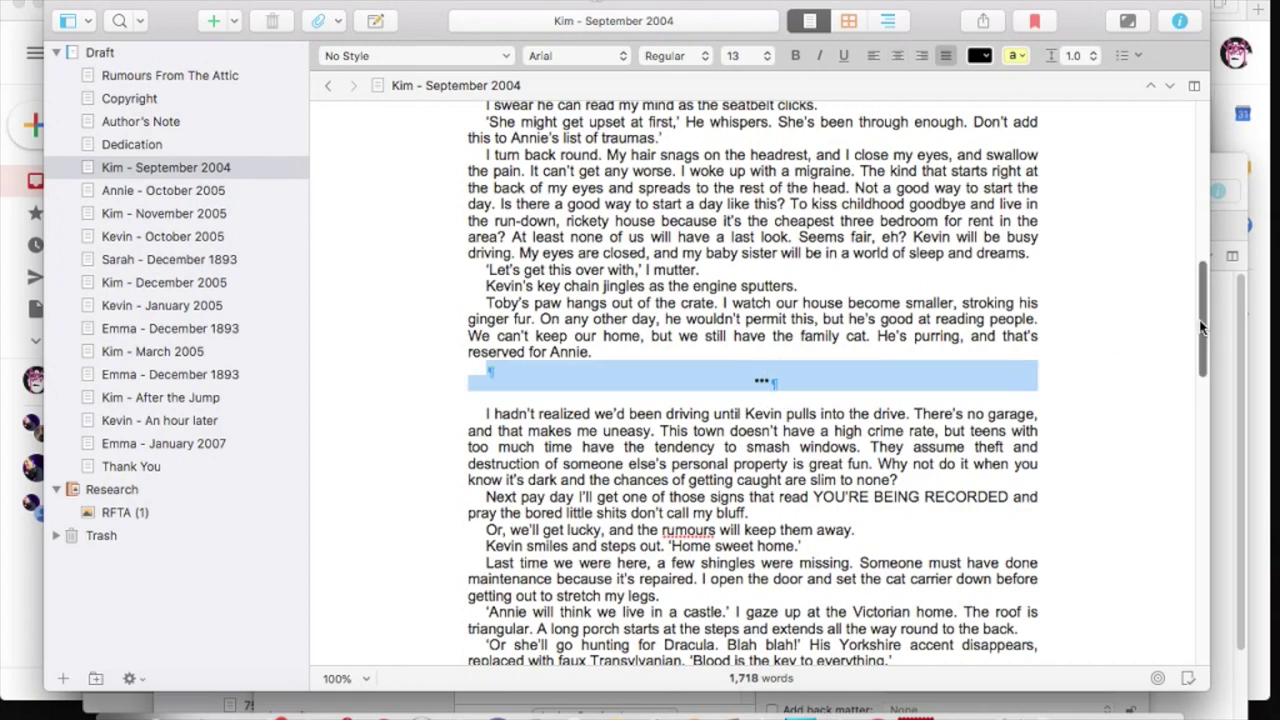
{"action": "scroll", "coordinate": [1202, 328], "scroll_direction": "up", "scroll_amount": 10}
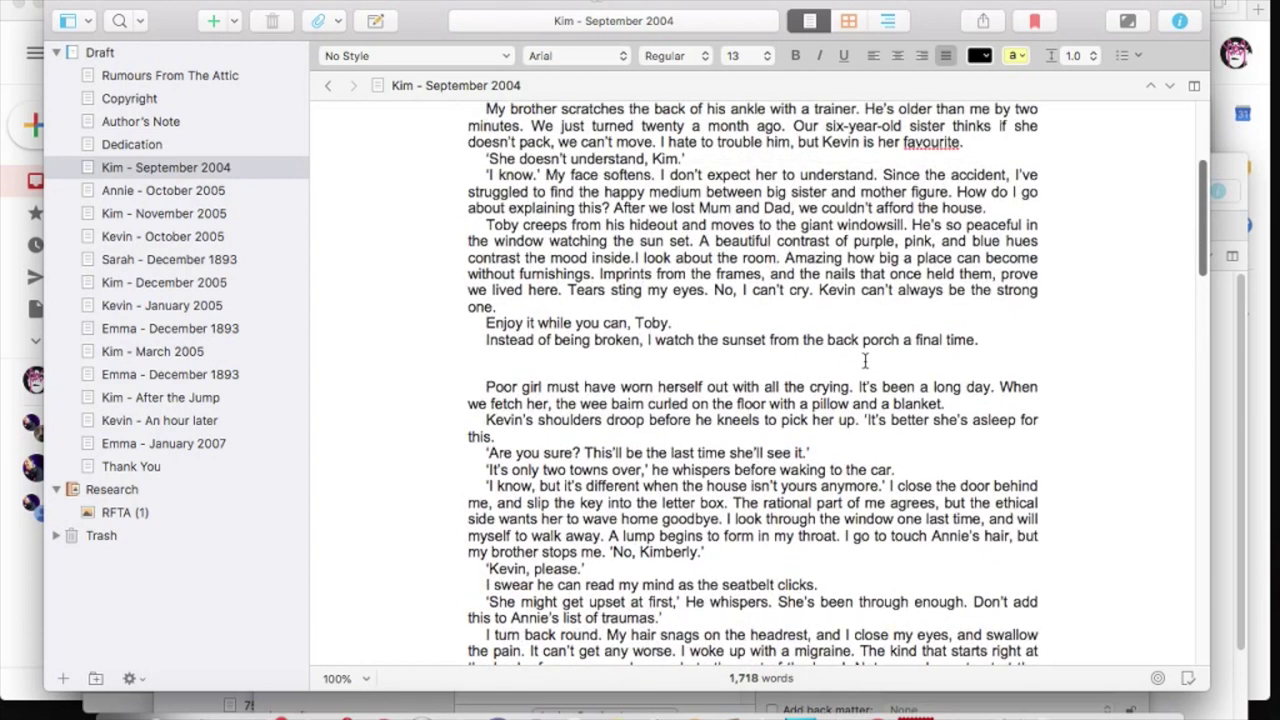
{"action": "key", "text": "super+v"}
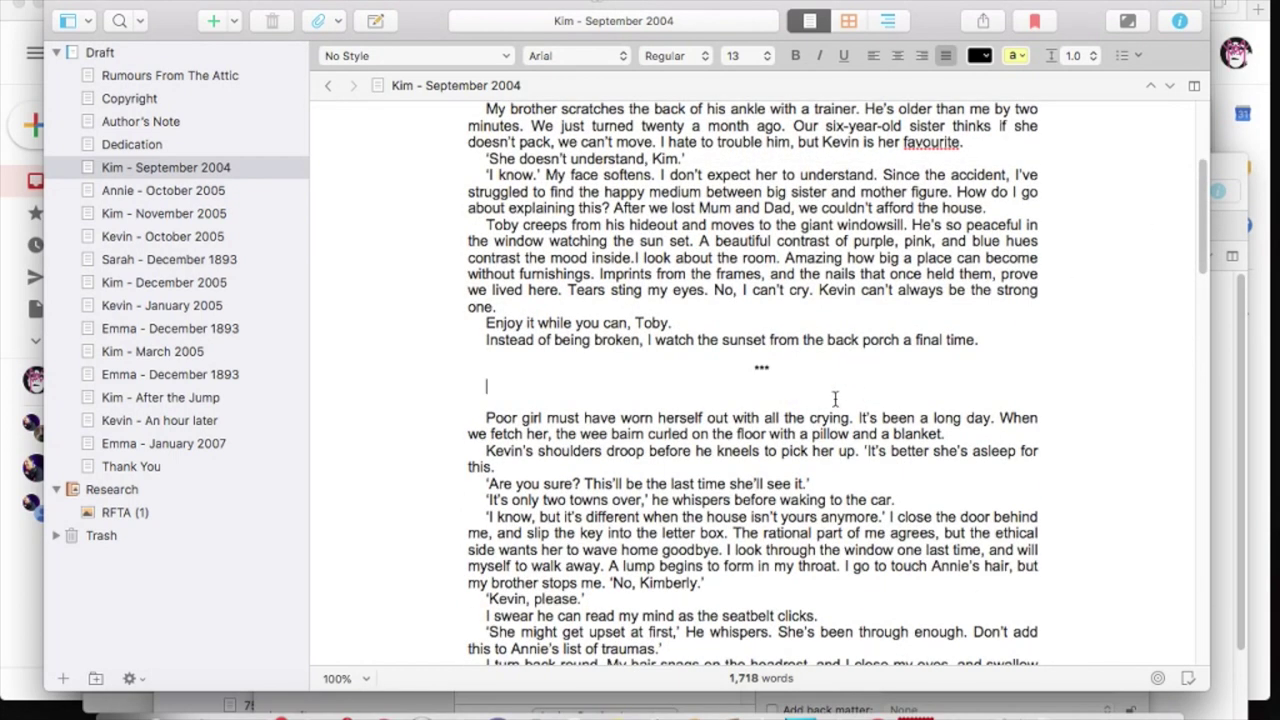
{"action": "key", "text": "BackSpace"}
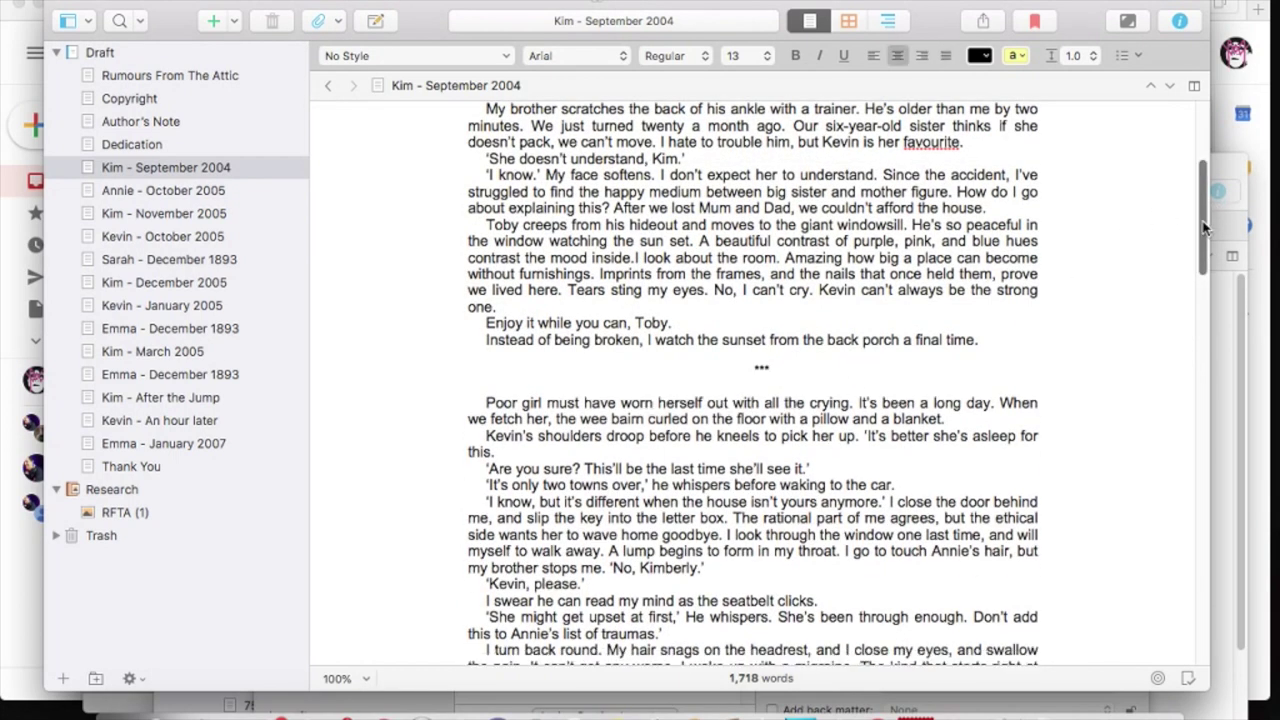
Insert the centred *** scene break above "The living area has a fireplace" and remove the surplus blank line before it
{"action": "left_click_drag", "start_coordinate": [1204, 226], "coordinate": [1213, 430]}
{"action": "left_click", "coordinate": [885, 310]}
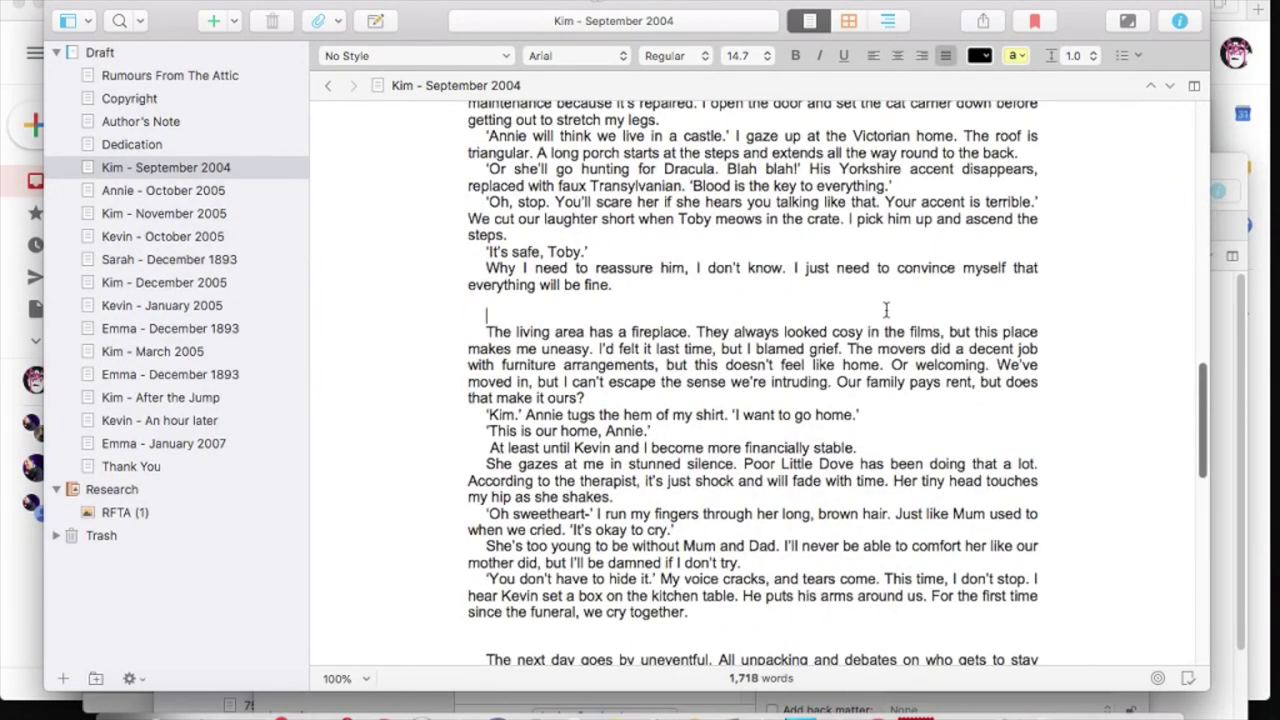
{"action": "type", "text": "***"}
{"action": "key", "text": "Return"}
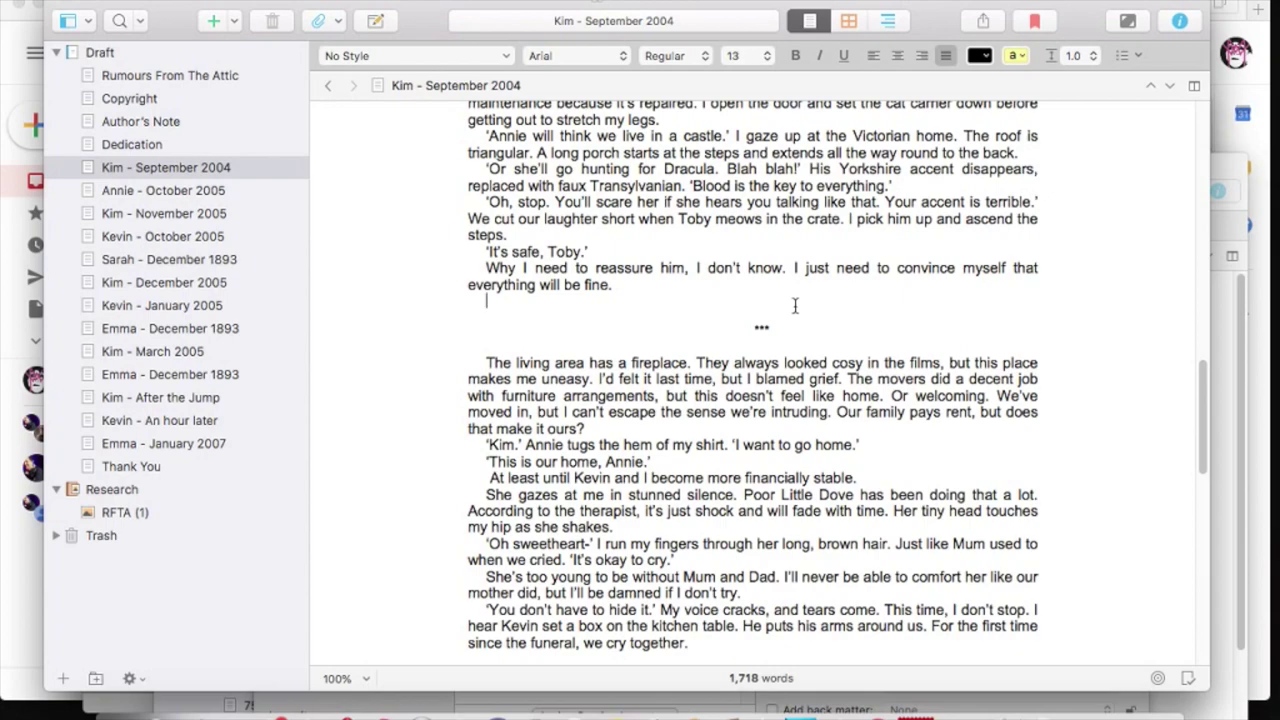
{"action": "key", "text": "BackSpace"}
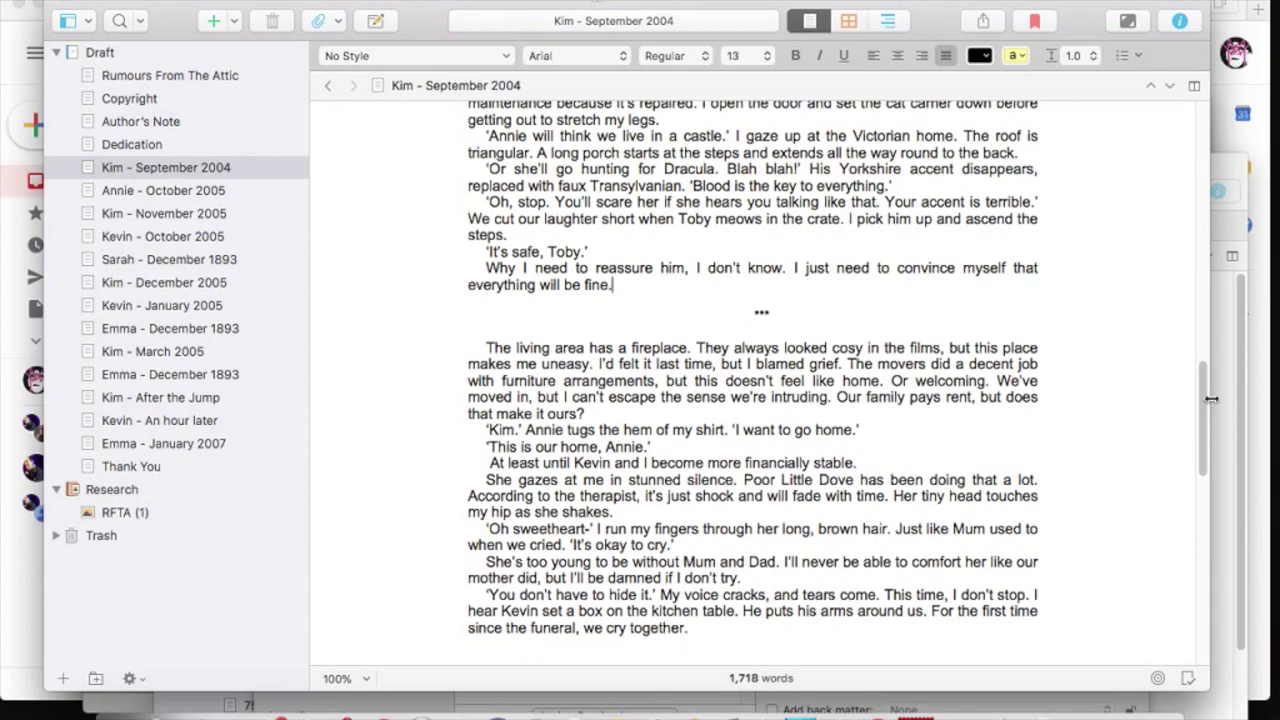
Paste the *** scene break above "The next day goes by uneventful" and adjust the blank lines to one on each side
{"action": "left_click_drag", "start_coordinate": [1205, 397], "coordinate": [1203, 462]}
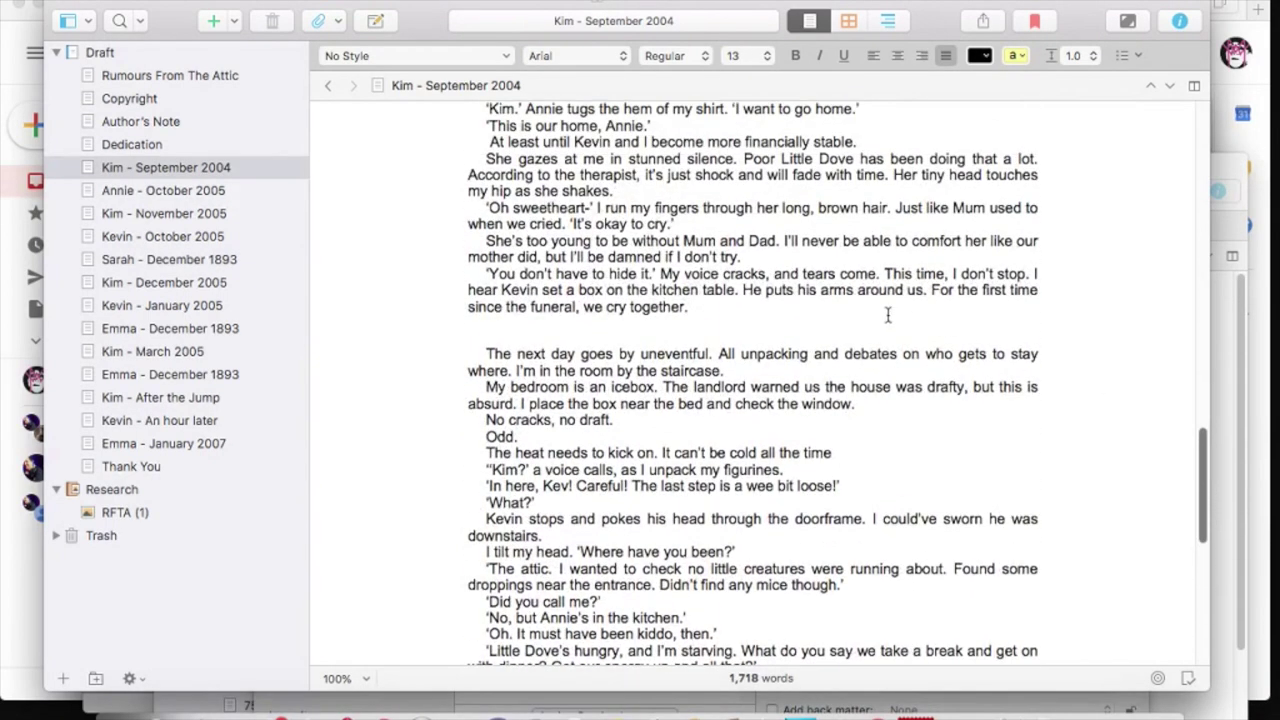
{"action": "key", "text": "super+v"}
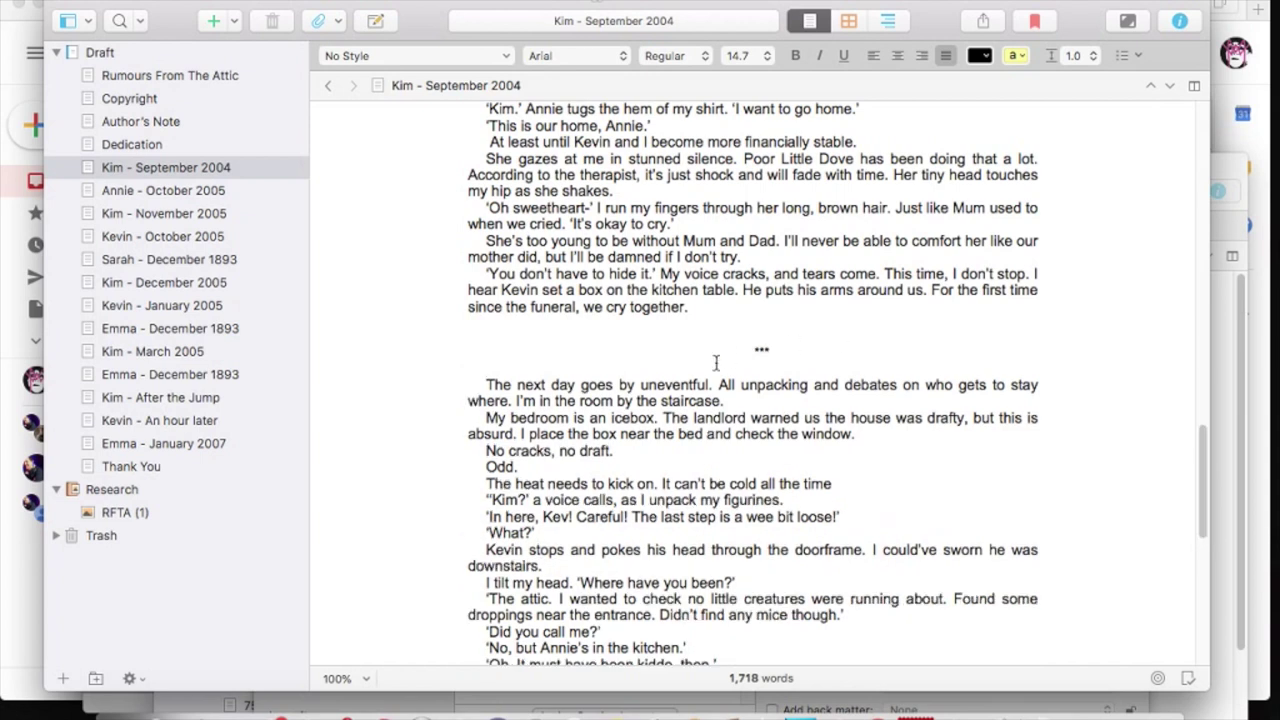
{"action": "key", "text": "BackSpace"}
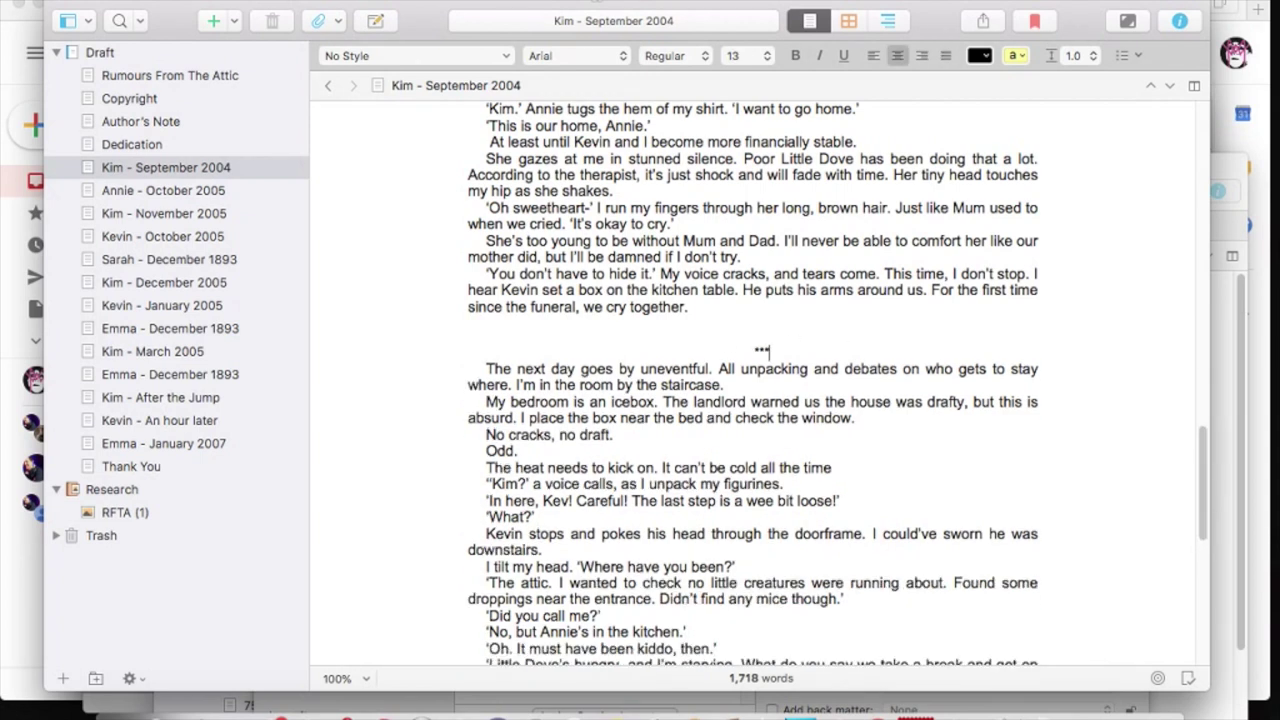
{"action": "key", "text": "Return"}
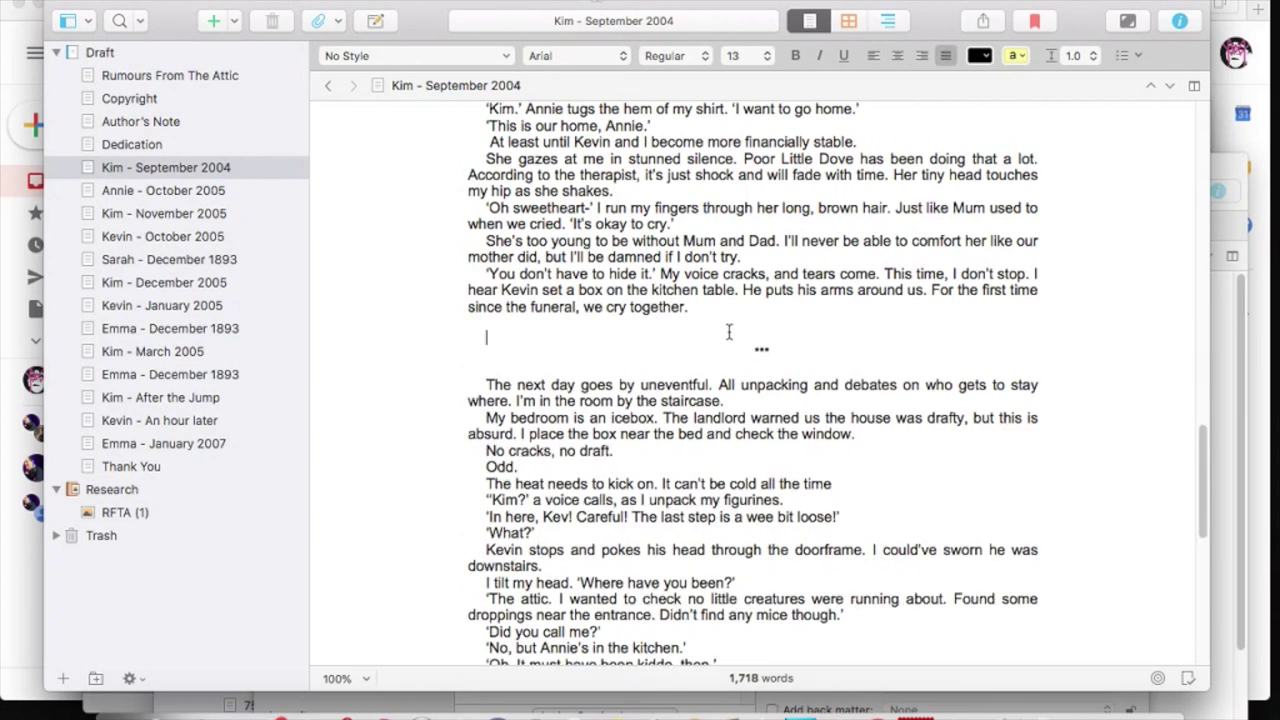
{"action": "key", "text": "BackSpace"}
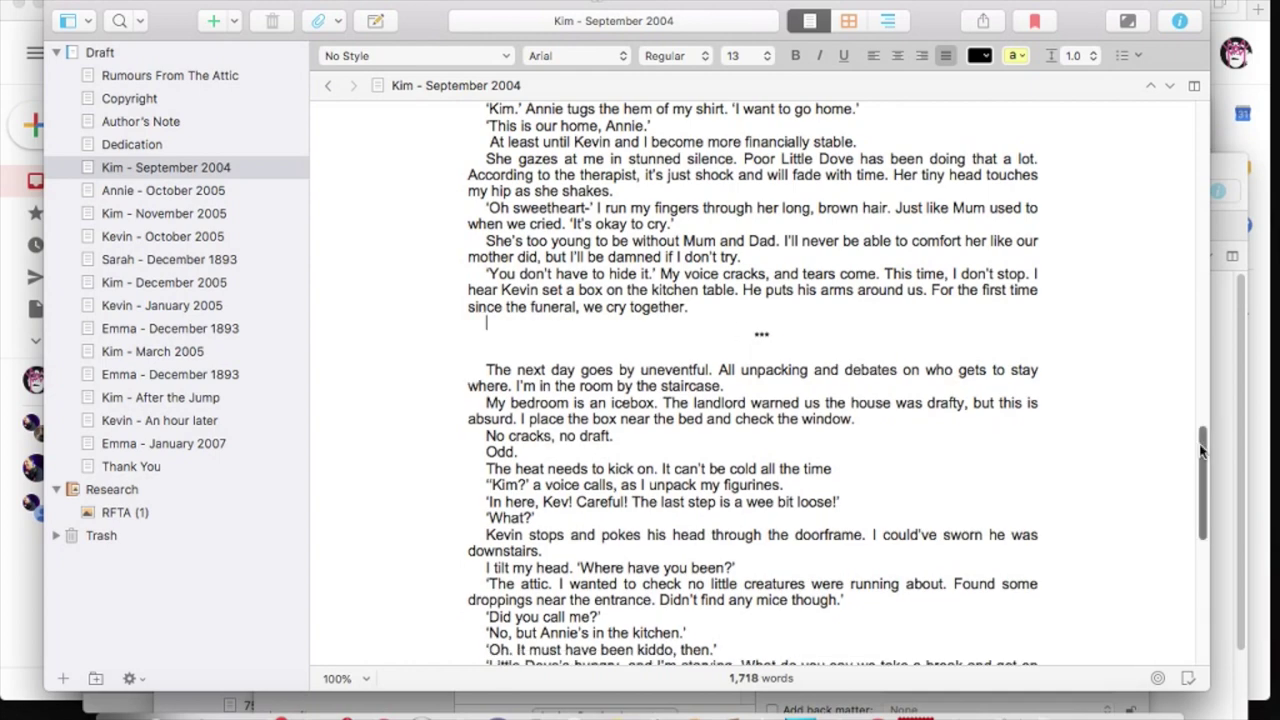
Go through Annie - October 2005 and mark the scene change before "I tell her what I saw" in Kim - November 2005 with a centred ***
{"action": "left_click_drag", "start_coordinate": [1205, 443], "coordinate": [1227, 614]}
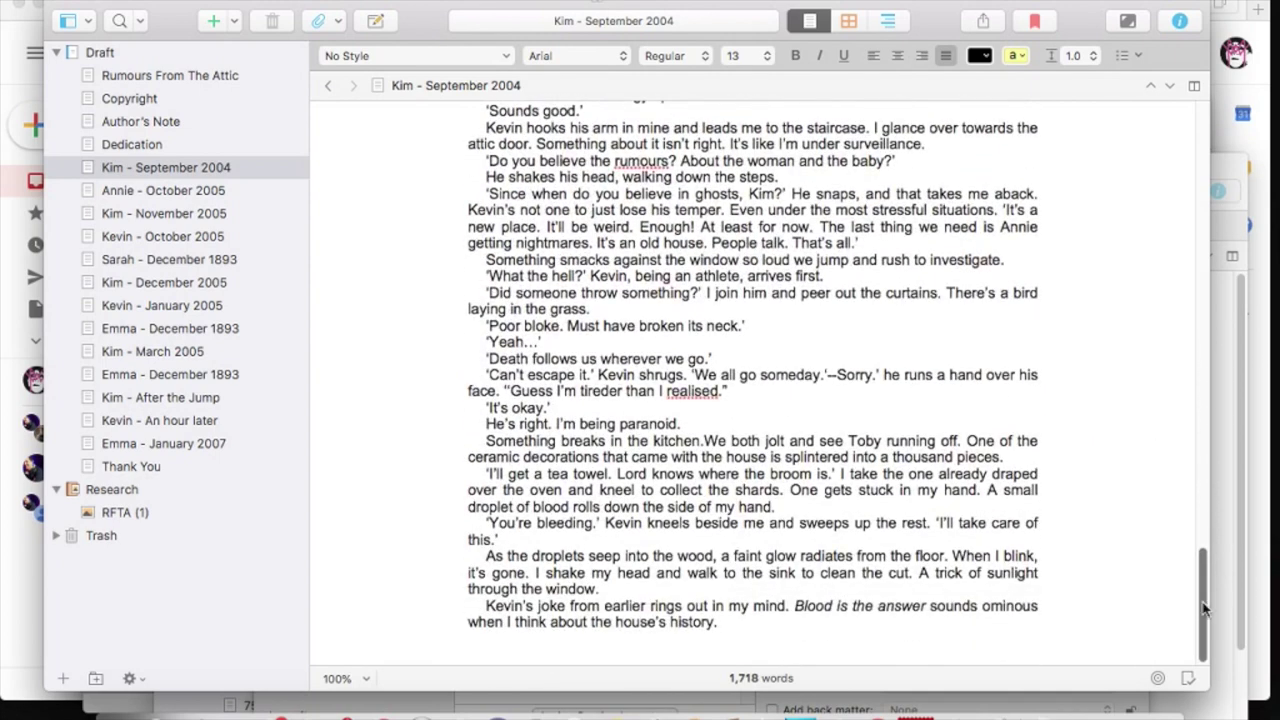
{"action": "left_click", "coordinate": [162, 192]}
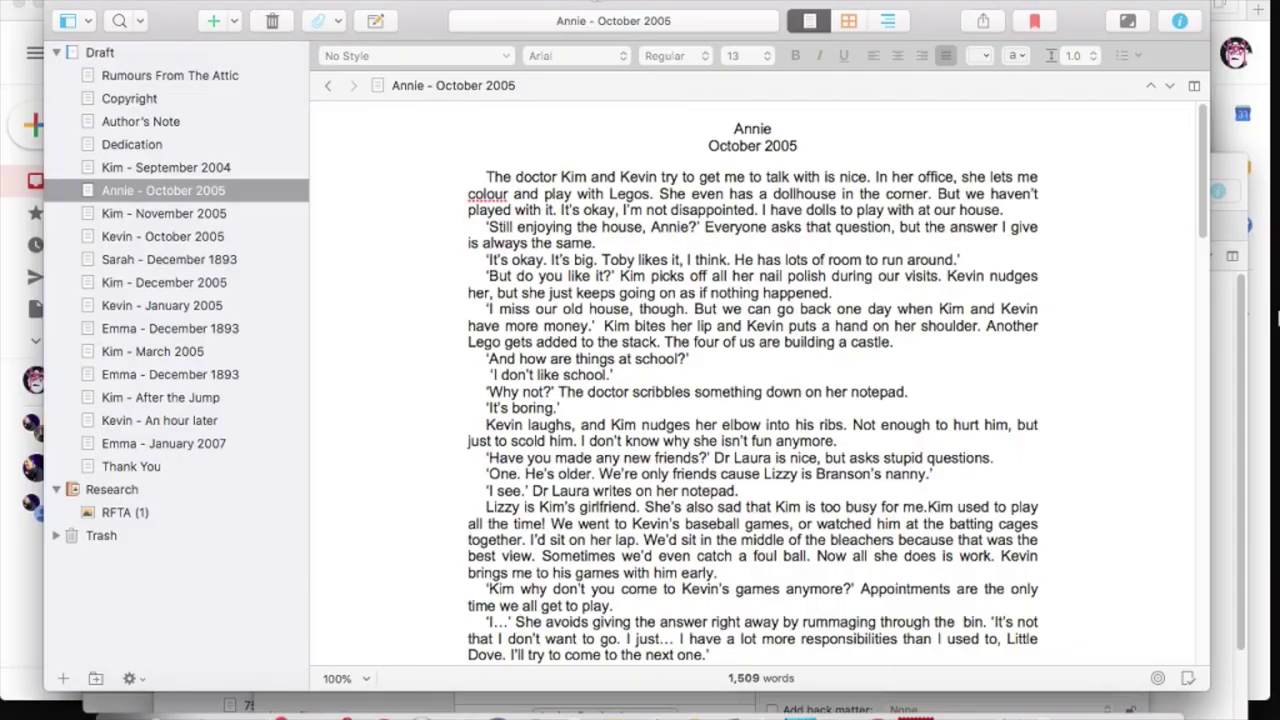
{"action": "left_click_drag", "start_coordinate": [1205, 176], "coordinate": [1205, 309]}
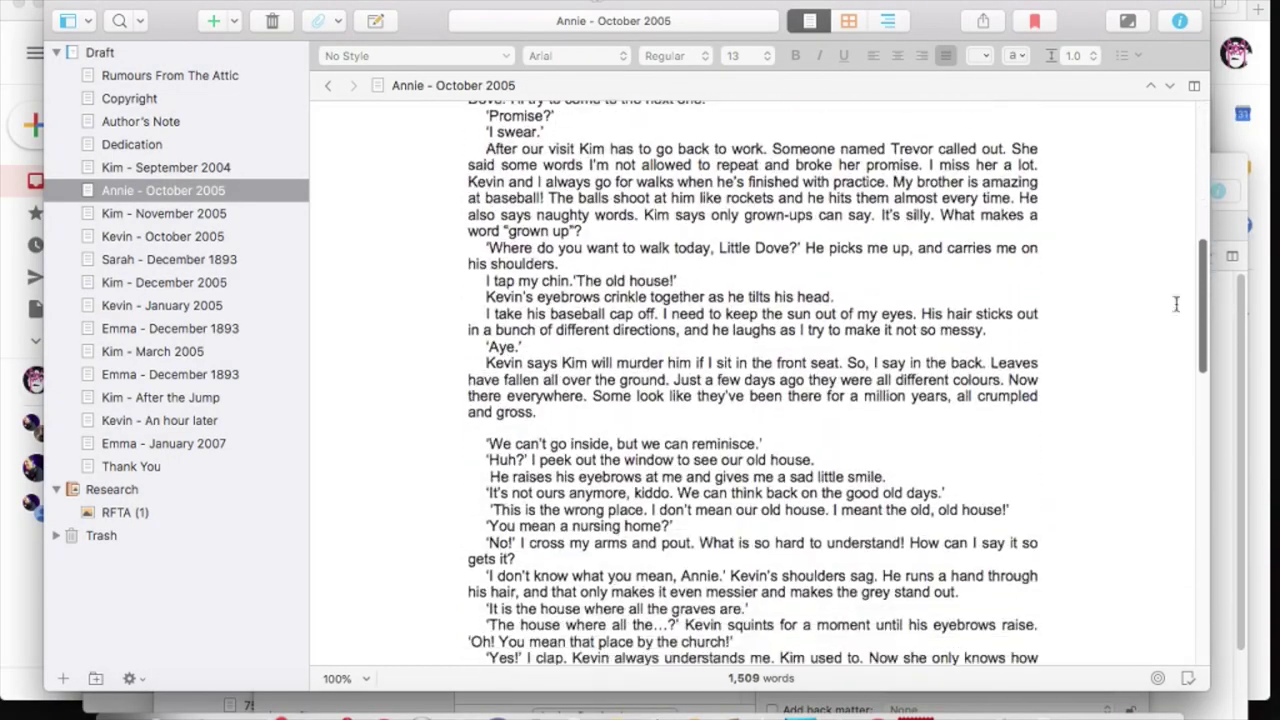
{"action": "left_click", "coordinate": [1175, 303]}
{"action": "scroll", "coordinate": [823, 420], "scroll_direction": "down", "scroll_amount": 4}
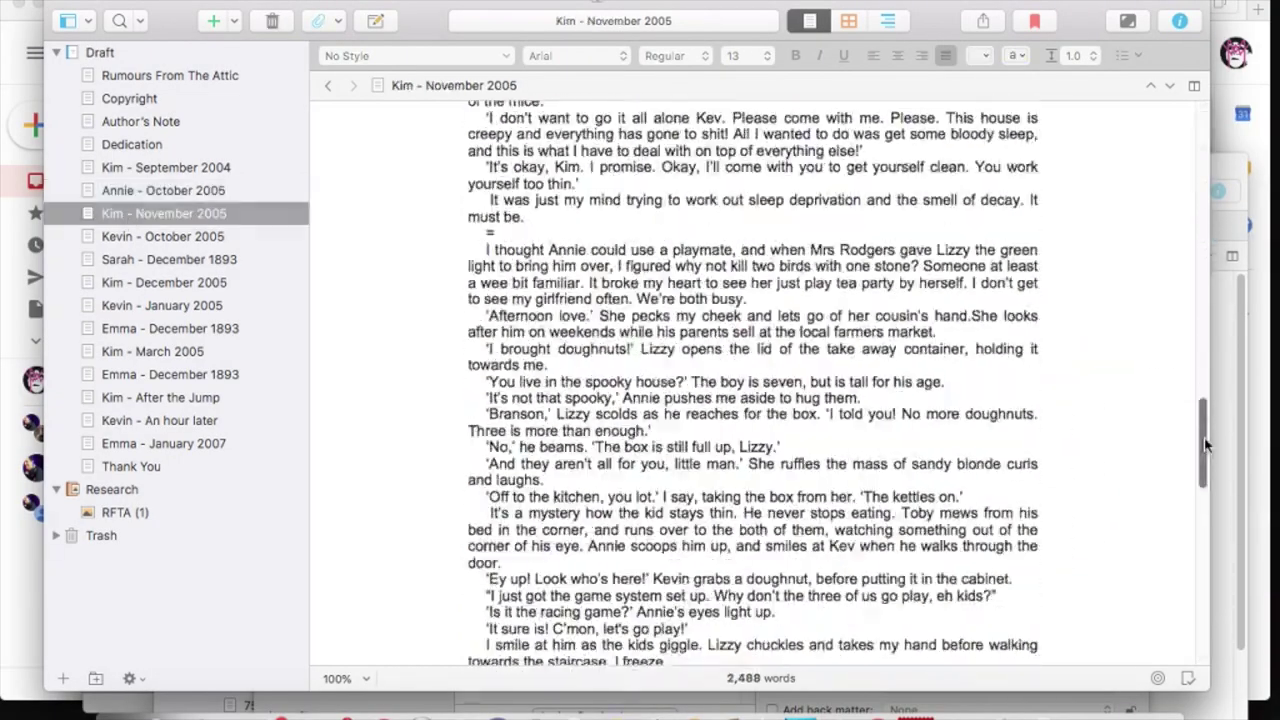
{"action": "left_click_drag", "start_coordinate": [1204, 438], "coordinate": [1205, 500]}
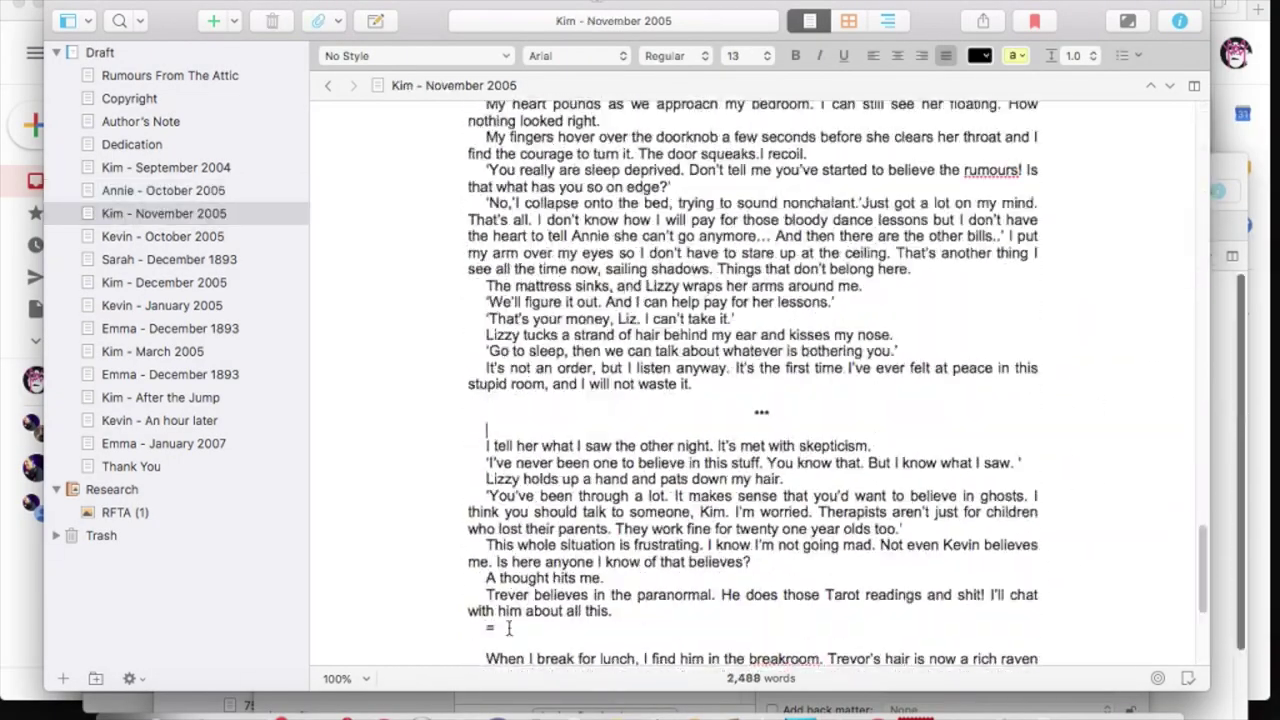
Go through the remaining sections from Kevin - October 2005 to Thank You, checking for scene changes that need a *** break
{"action": "left_click", "coordinate": [163, 236]}
{"action": "left_click", "coordinate": [169, 259]}
{"action": "left_click", "coordinate": [164, 282]}
{"action": "left_click_drag", "start_coordinate": [1203, 250], "coordinate": [1200, 530]}
{"action": "left_click", "coordinate": [162, 305]}
{"action": "left_click", "coordinate": [170, 328]}
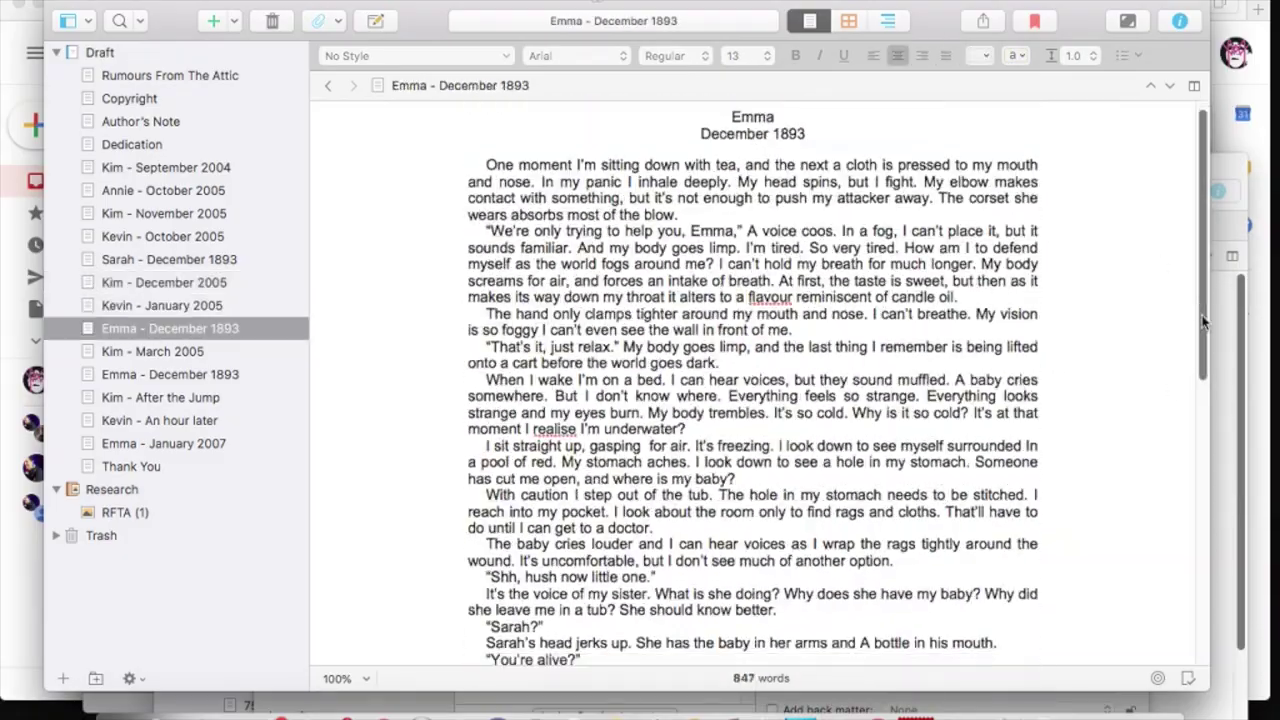
{"action": "left_click", "coordinate": [152, 351]}
{"action": "left_click", "coordinate": [170, 374]}
{"action": "left_click", "coordinate": [834, 508]}
{"action": "scroll", "coordinate": [834, 508], "scroll_direction": "down", "scroll_amount": 15}
{"action": "left_click", "coordinate": [160, 397]}
{"action": "left_click_drag", "start_coordinate": [1203, 135], "coordinate": [1204, 300]}
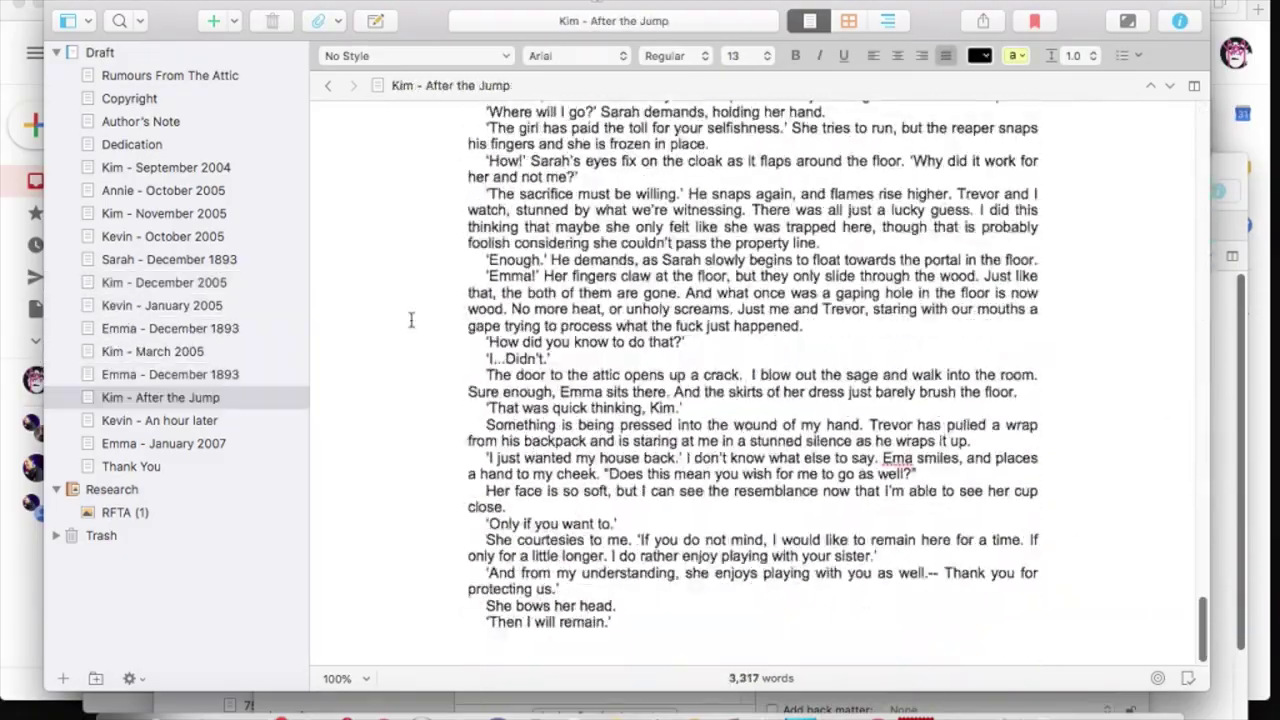
{"action": "key", "text": "super+alt+Down"}
{"action": "key", "text": "super+alt+Down"}
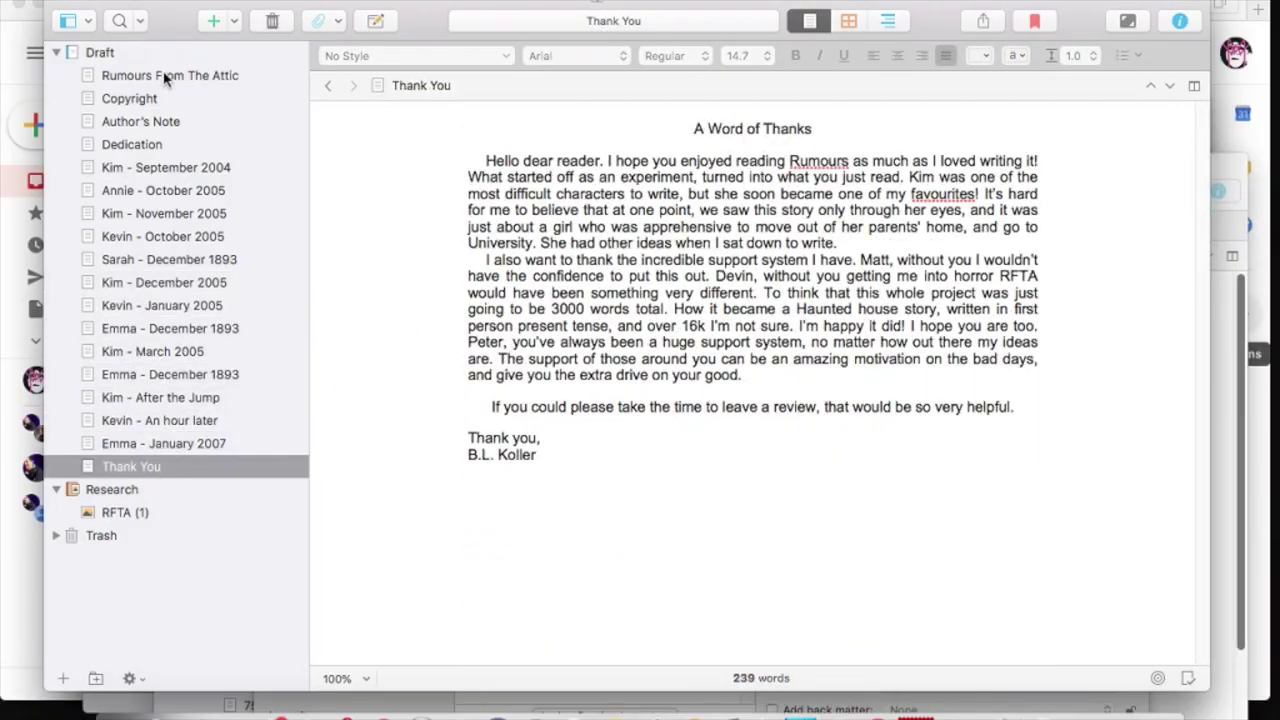
Move the Copyright text down its page by inserting about twelve blank lines above it
{"action": "left_click", "coordinate": [128, 100]}
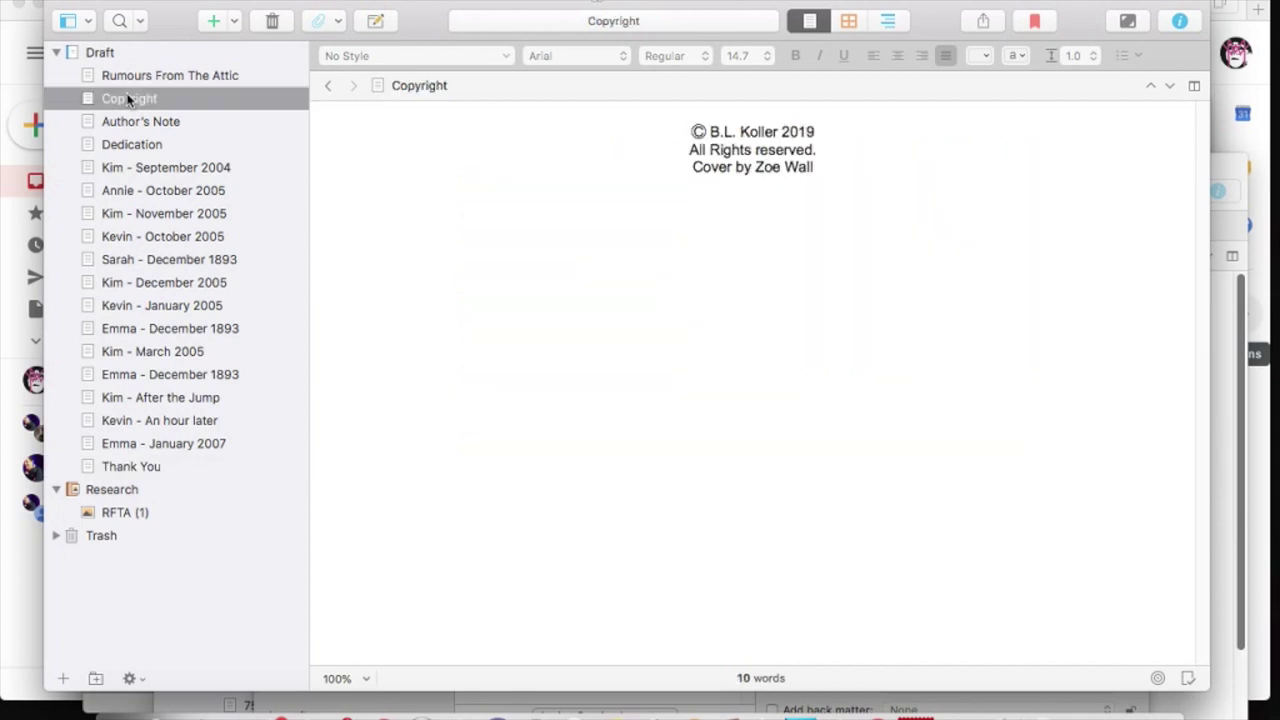
{"action": "left_click", "coordinate": [675, 127]}
{"action": "key", "text": "Return"}
{"action": "key", "text": "Return"}
{"action": "key", "text": "Return"}
{"action": "key", "text": "Return"}
{"action": "key", "text": "Return"}
{"action": "key", "text": "Return"}
{"action": "key", "text": "Return"}
{"action": "key", "text": "Return"}
{"action": "key", "text": "Return"}
{"action": "key", "text": "Return"}
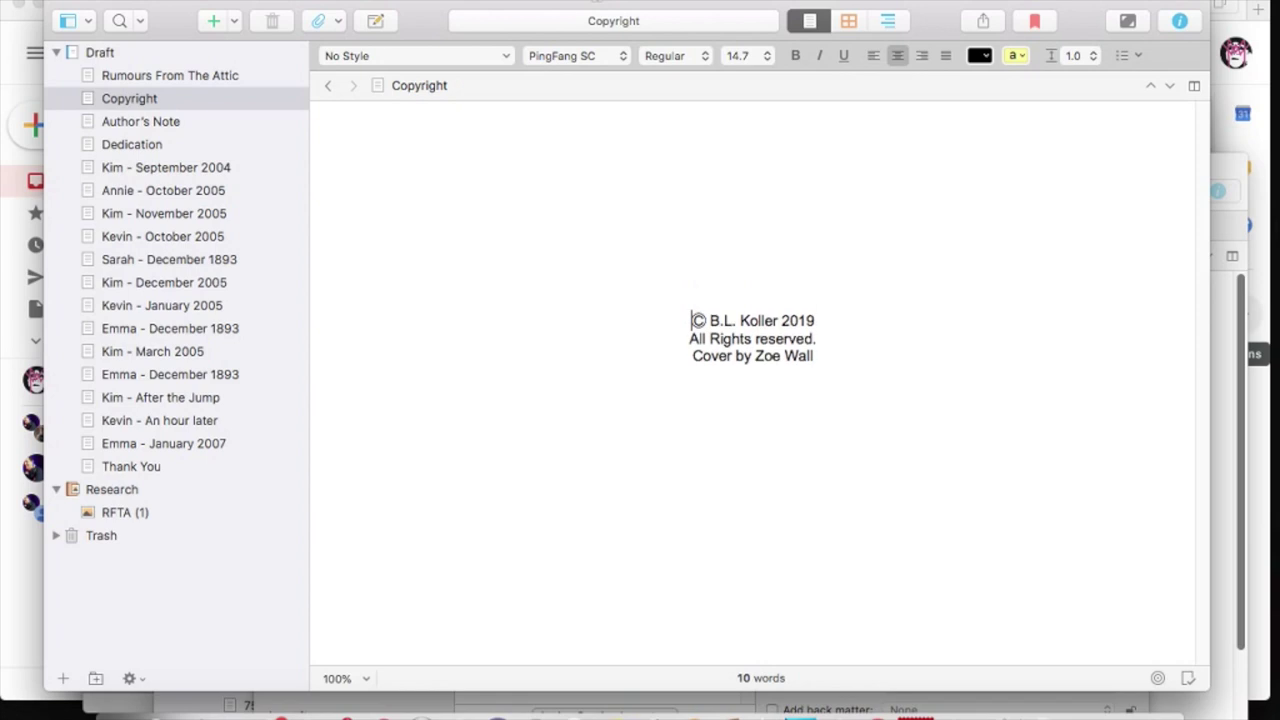
{"action": "key", "text": "Return"}
{"action": "key", "text": "Return"}
Move the Author's Note text down its page by inserting 13 blank lines above its heading
{"action": "left_click", "coordinate": [162, 122]}
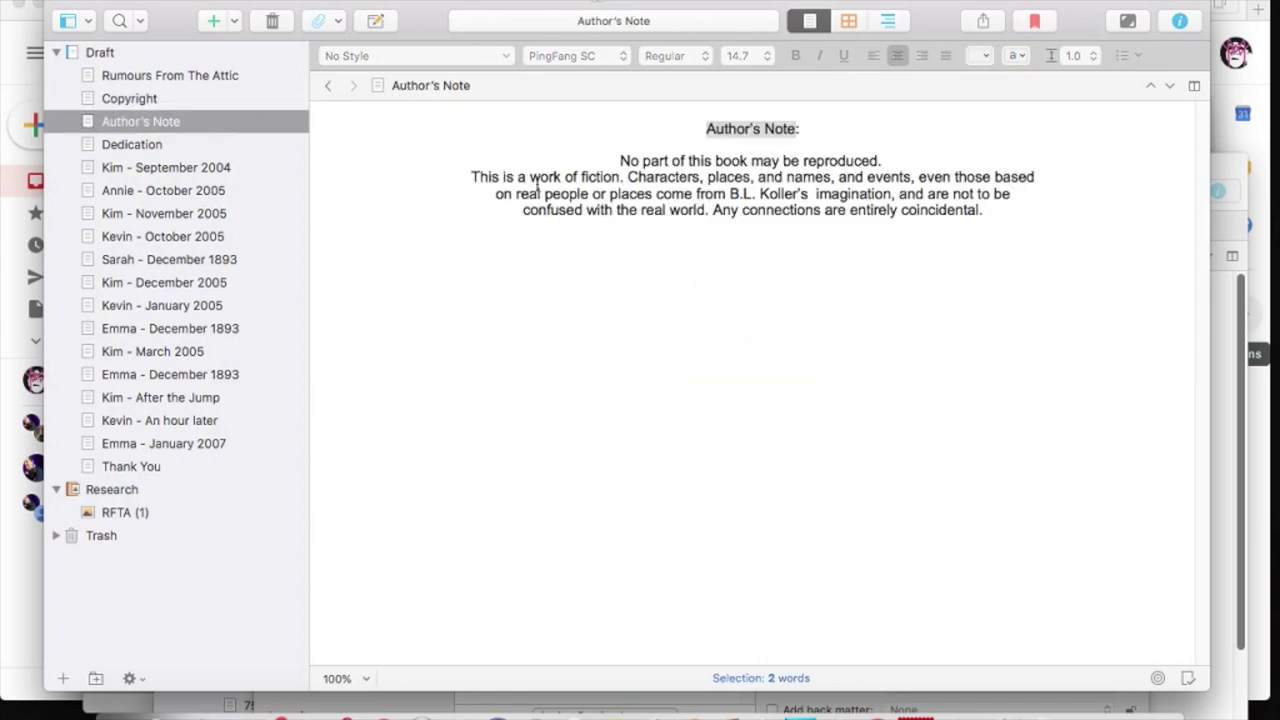
{"action": "left_click", "coordinate": [701, 126]}
{"action": "key", "text": "Return"}
{"action": "key", "text": "Return"}
{"action": "key", "text": "Return"}
{"action": "key", "text": "Return"}
{"action": "key", "text": "Return"}
{"action": "key", "text": "Return"}
{"action": "key", "text": "Return"}
{"action": "key", "text": "Return"}
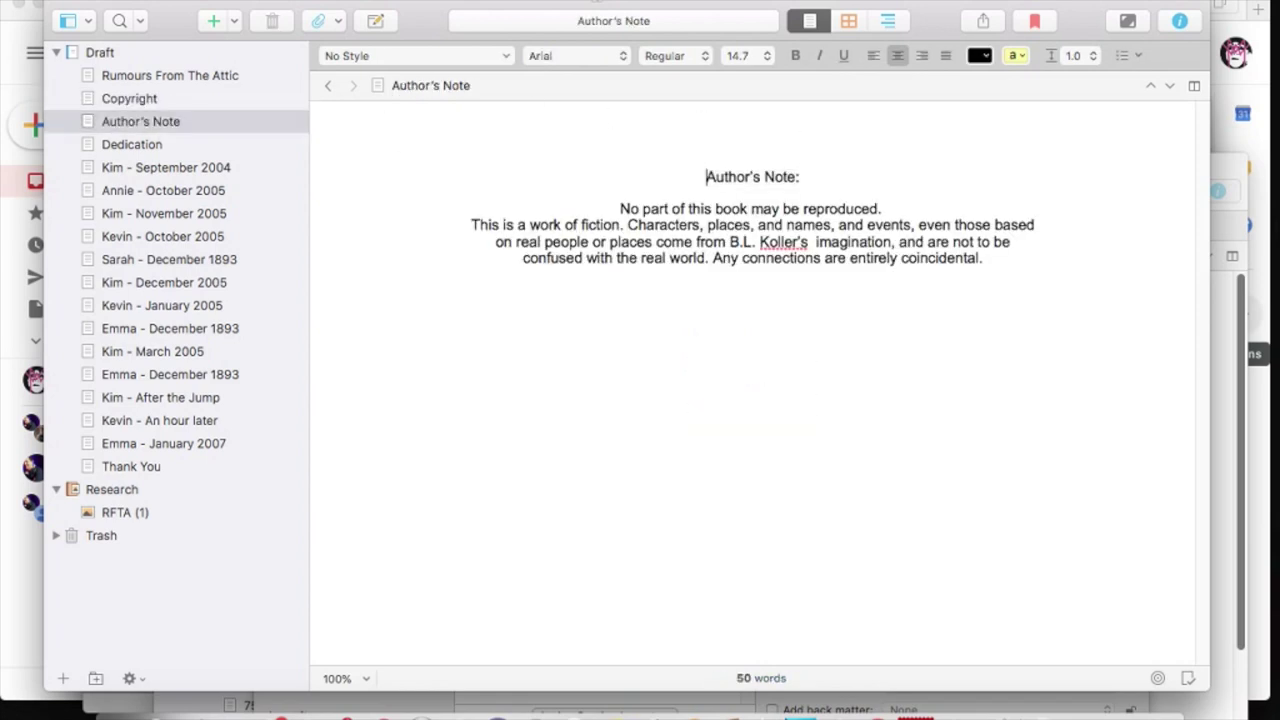
{"action": "key", "text": "Return"}
{"action": "key", "text": "Return"}
{"action": "key", "text": "Return"}
{"action": "key", "text": "Return"}
{"action": "key", "text": "Return"}
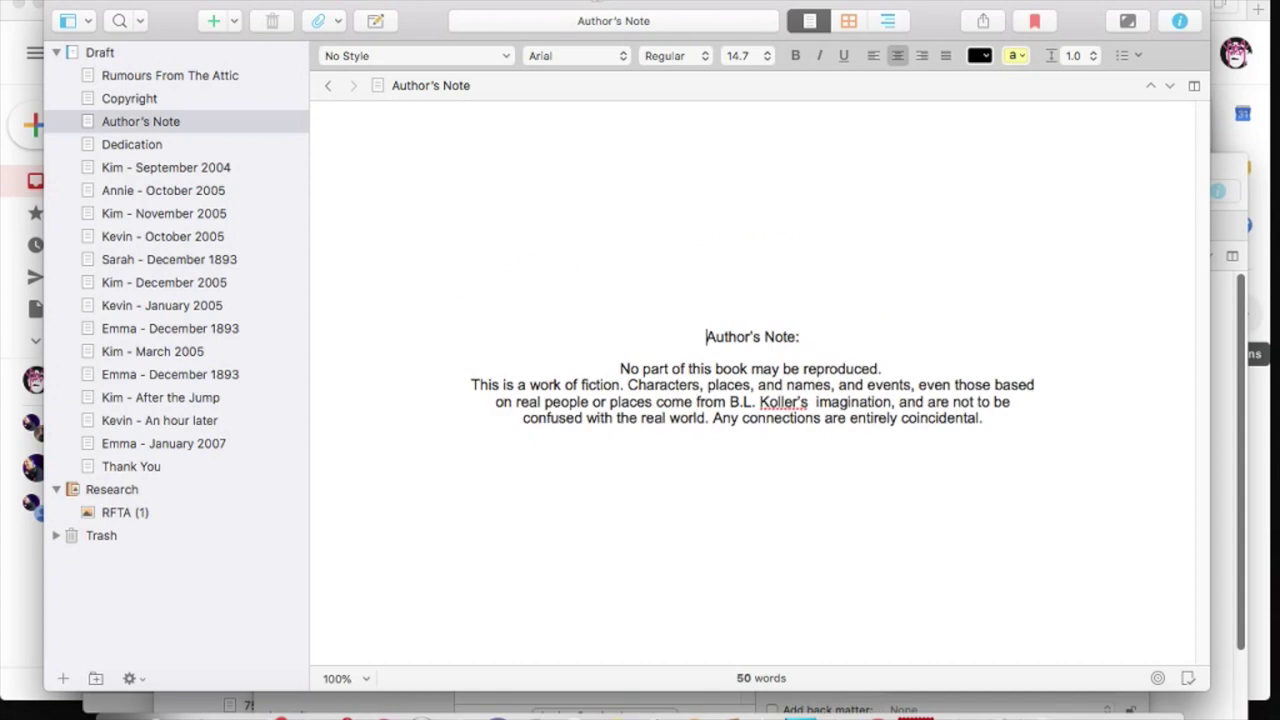
Move the Dedication text down its page by inserting about 16 blank lines above it
{"action": "left_click", "coordinate": [143, 147]}
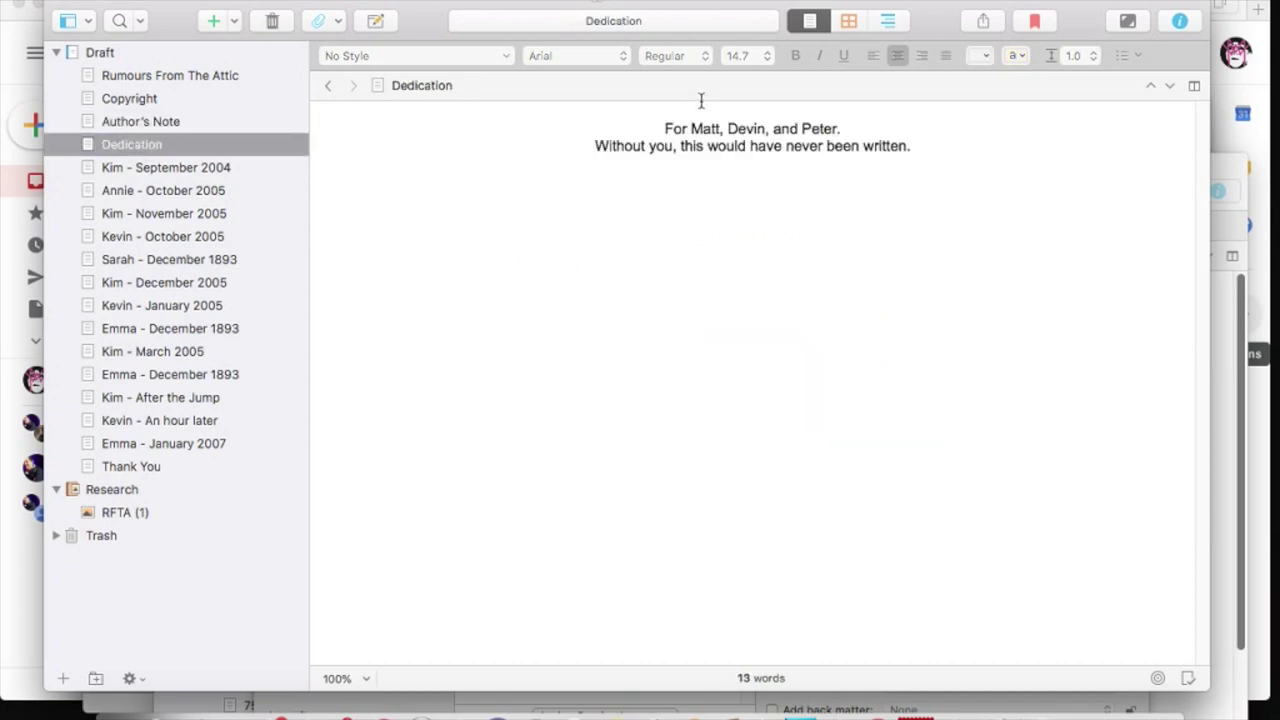
{"action": "left_click", "coordinate": [660, 128]}
{"action": "key", "text": "Return"}
{"action": "key", "text": "Return"}
{"action": "key", "text": "Return"}
{"action": "key", "text": "Return"}
{"action": "key", "text": "Return"}
{"action": "key", "text": "Return"}
{"action": "key", "text": "Return"}
{"action": "key", "text": "Return"}
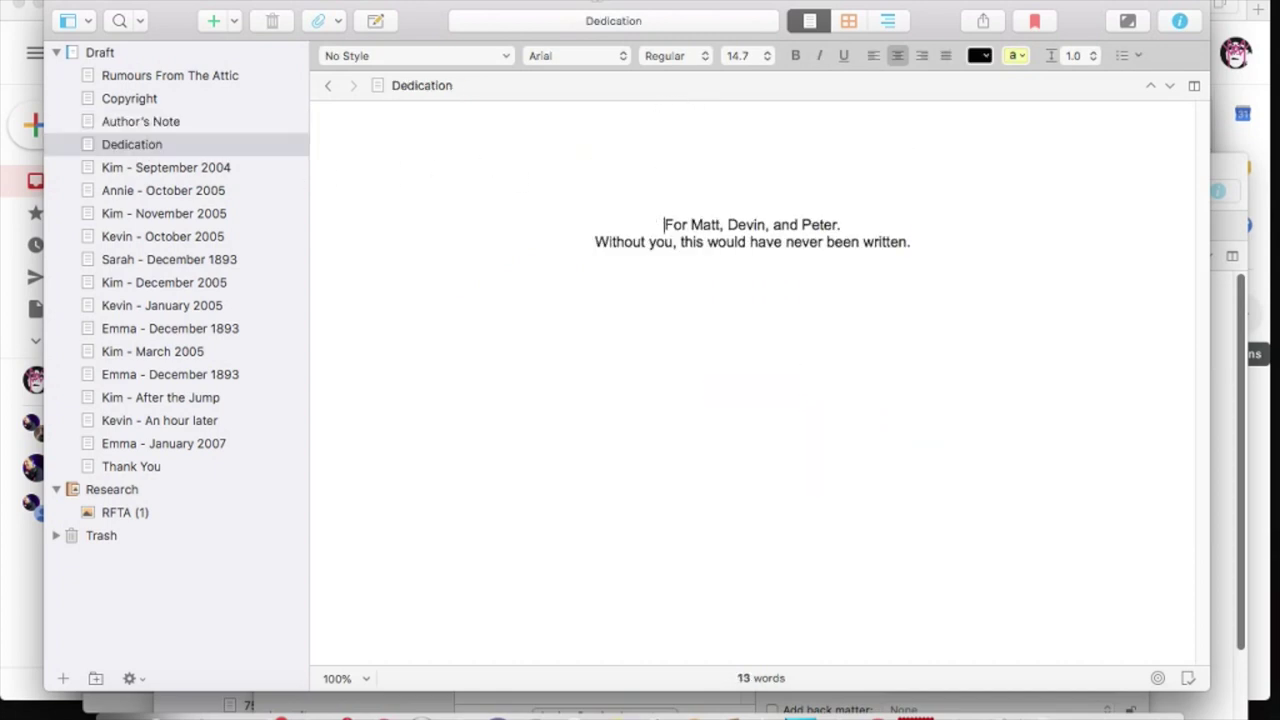
{"action": "key", "text": "Return"}
{"action": "key", "text": "Return"}
{"action": "key", "text": "Return"}
{"action": "key", "text": "Return"}
{"action": "key", "text": "Return"}
{"action": "key", "text": "Return"}
{"action": "key", "text": "Return"}
{"action": "key", "text": "Return"}
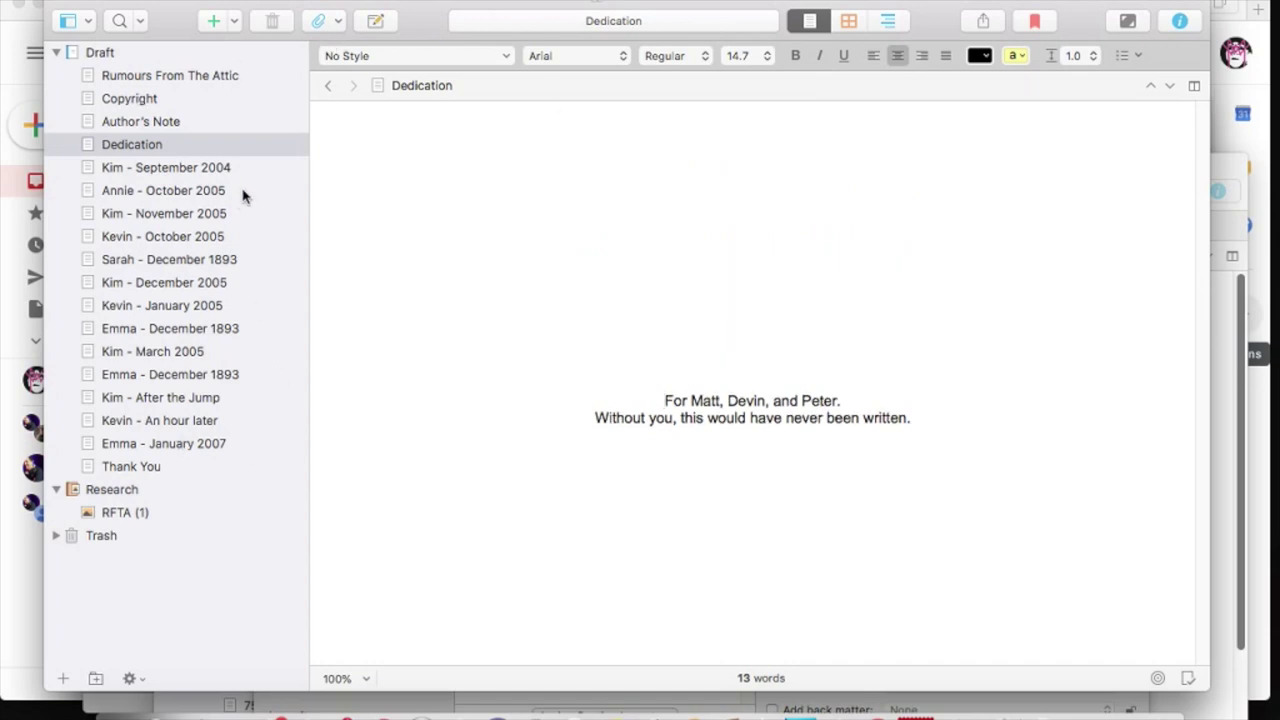
Move the Thank You text down its page by inserting seven blank lines above the "A Word of Thanks" heading
{"action": "left_click", "coordinate": [147, 464]}
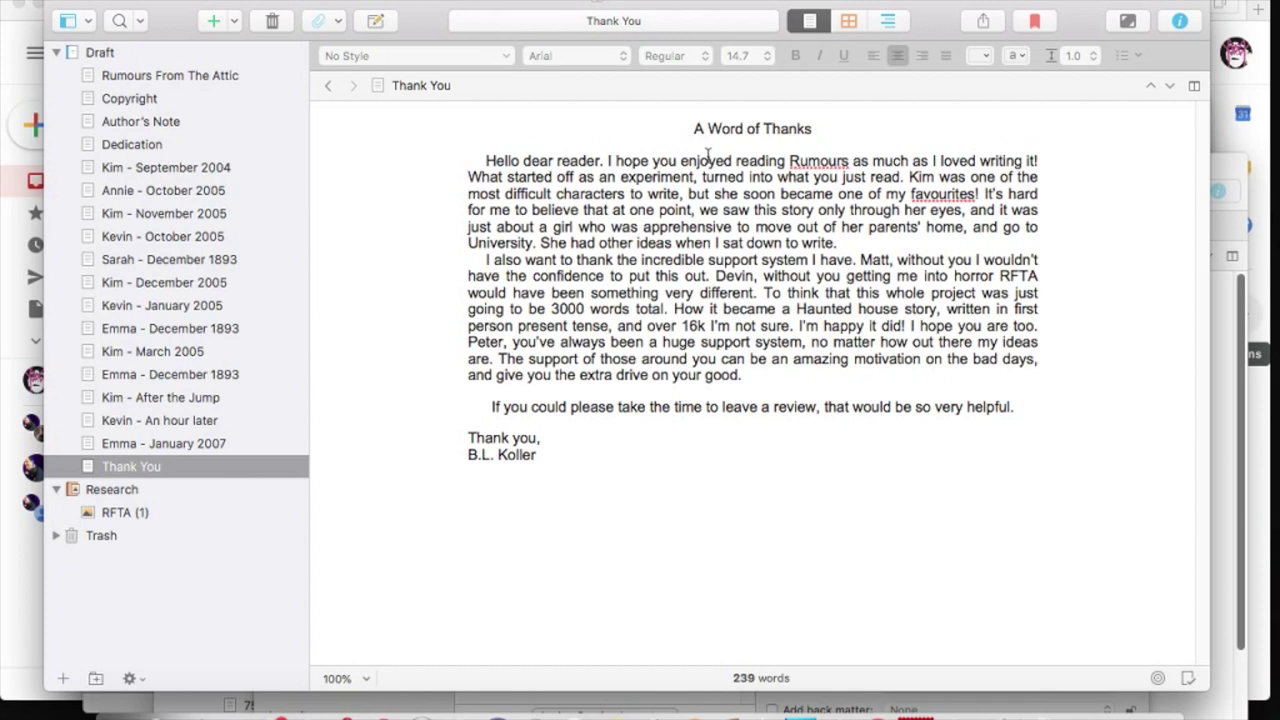
{"action": "left_click", "coordinate": [693, 128]}
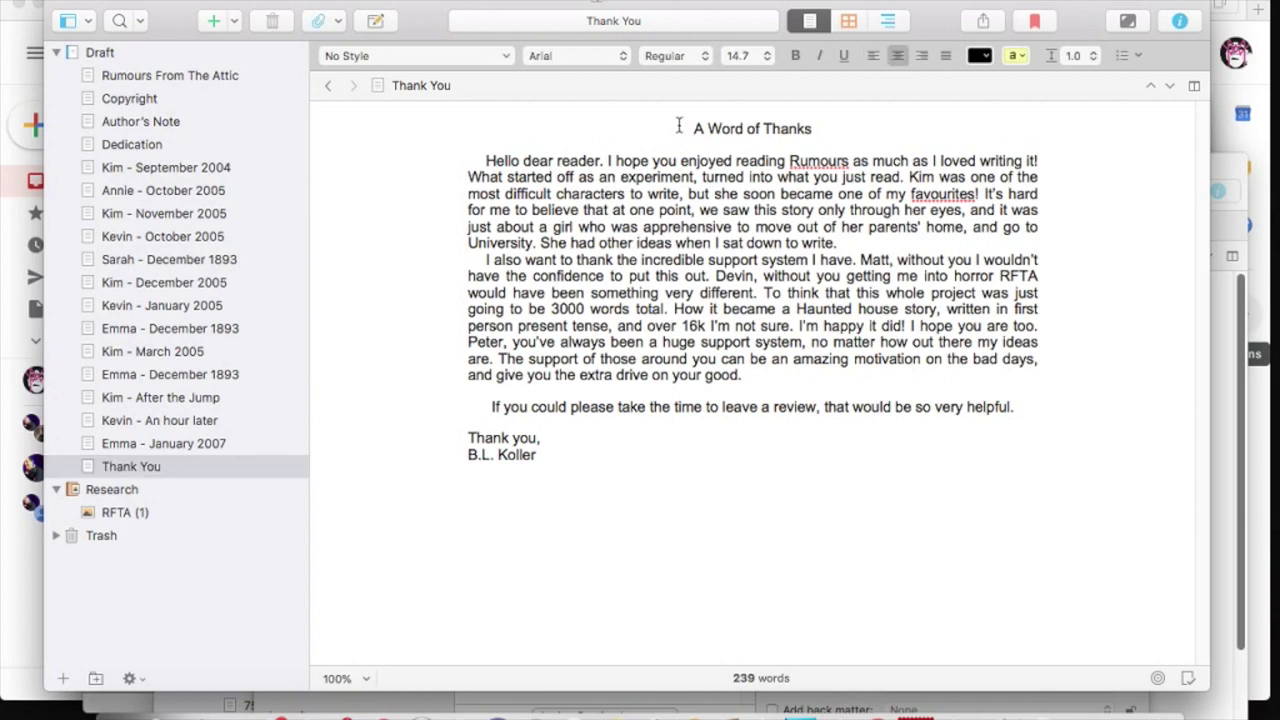
{"action": "key", "text": "Return"}
{"action": "key", "text": "Return"}
{"action": "key", "text": "Return"}
{"action": "key", "text": "Return"}
{"action": "key", "text": "Return"}
{"action": "key", "text": "Return"}
{"action": "key", "text": "Return"}
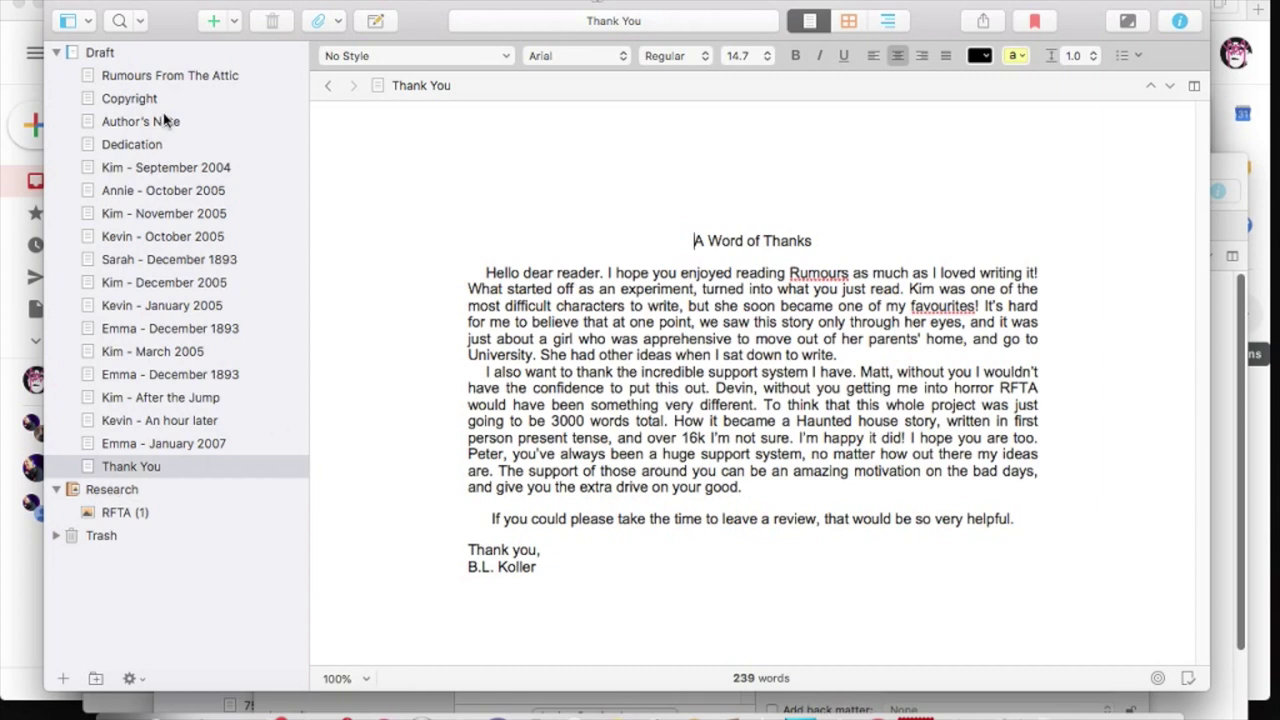
Move the title on the Rumours From The Attic title page down by one blank line
{"action": "left_click", "coordinate": [164, 75]}
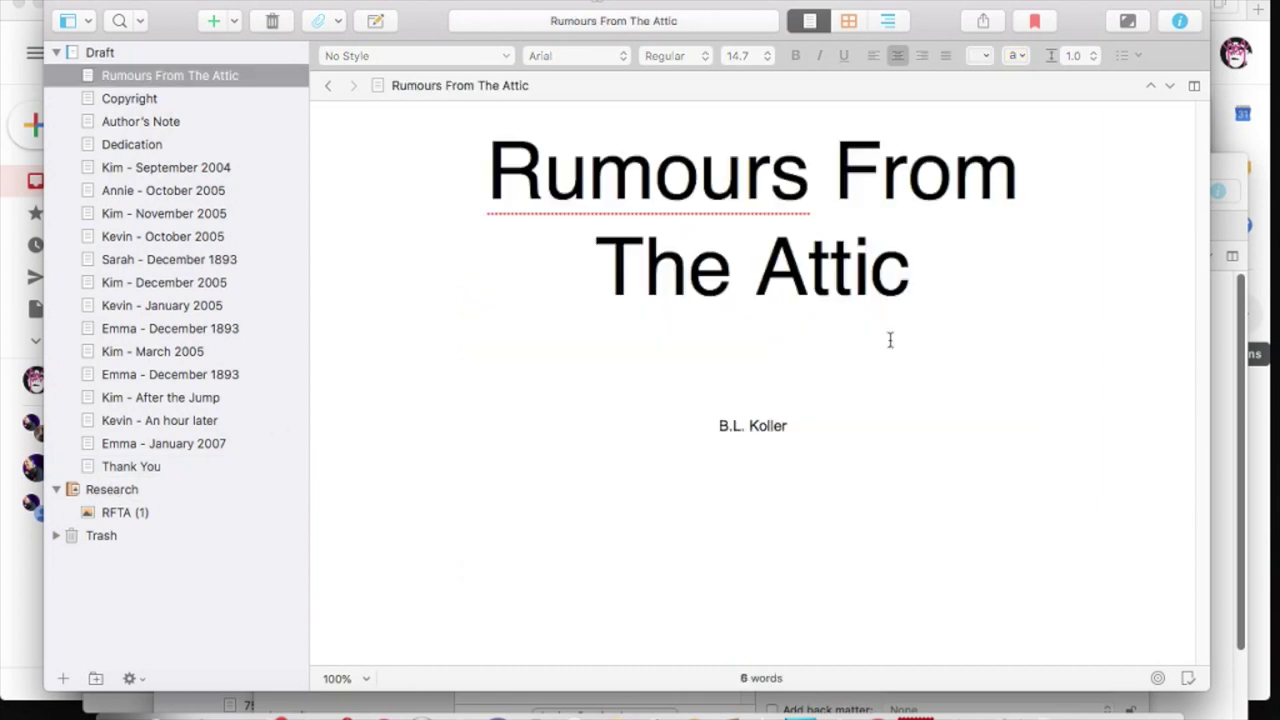
{"action": "left_click", "coordinate": [475, 171]}
{"action": "key", "text": "Return"}
{"action": "key", "text": "Return"}
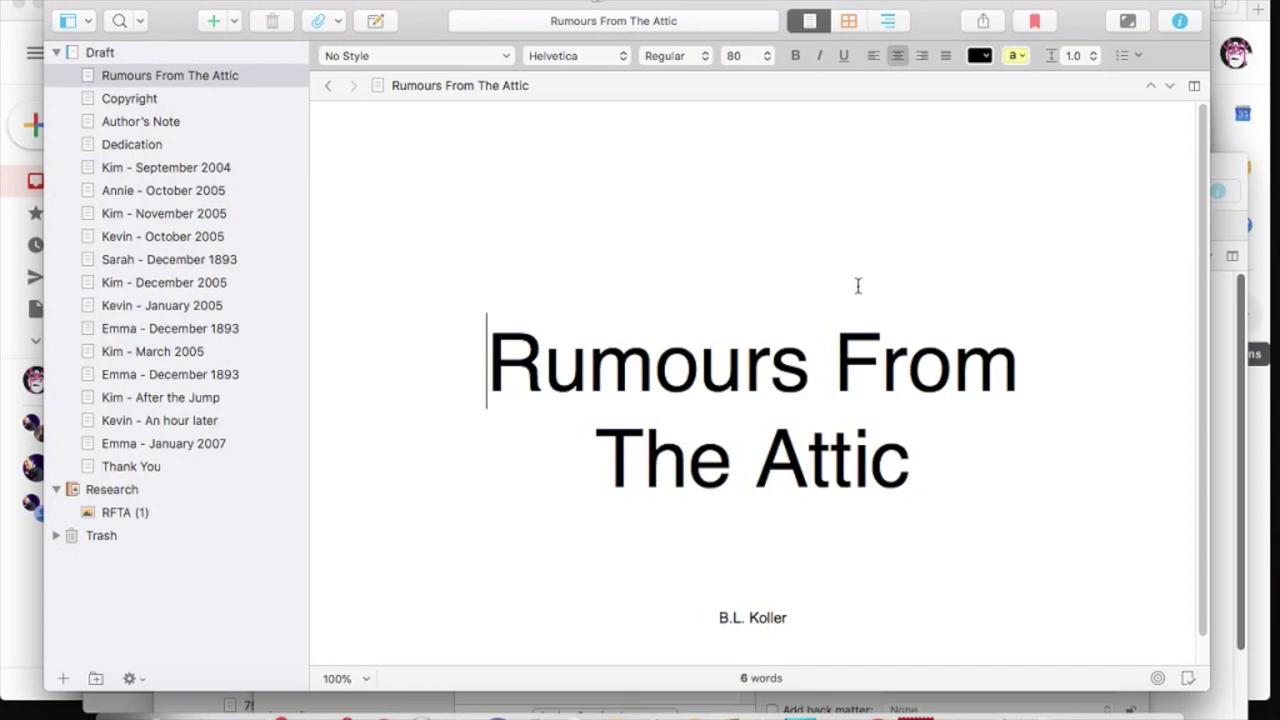
{"action": "key", "text": "BackSpace"}
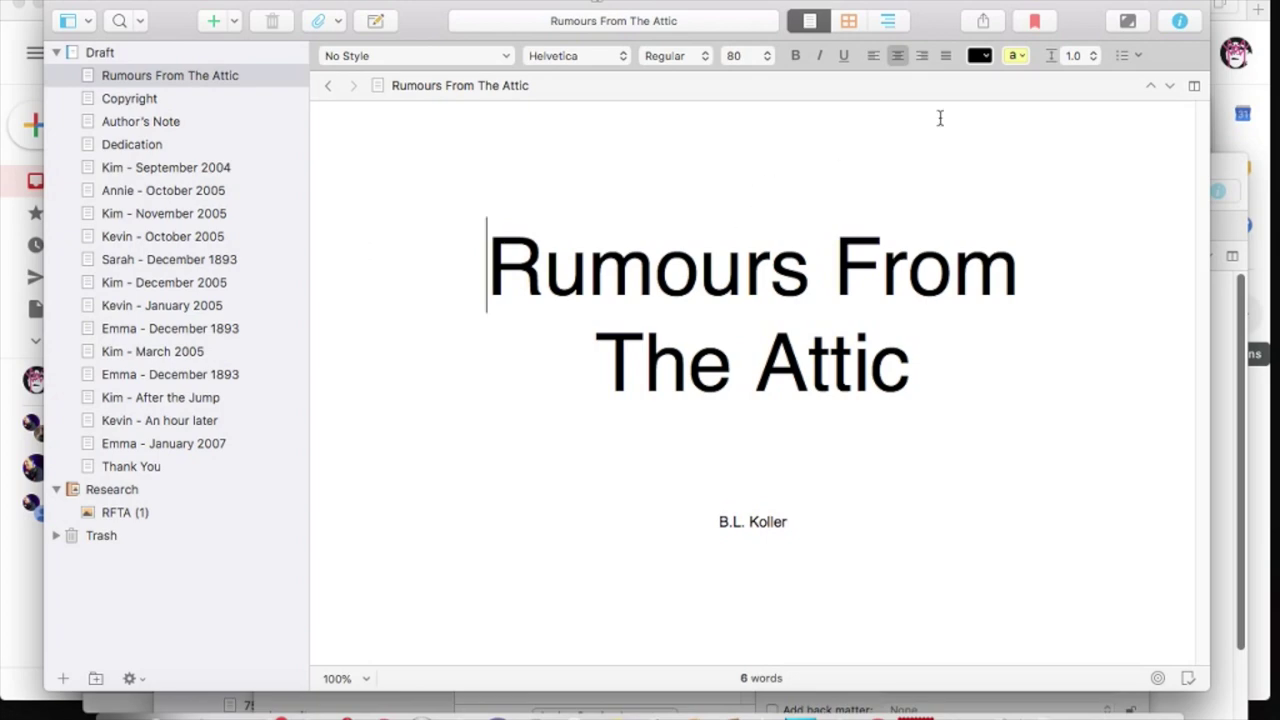
Compile the book as an ePub Ebook and replace the existing "Rumours" file
{"action": "left_click", "coordinate": [987, 20]}
{"action": "left_click", "coordinate": [989, 580]}
{"action": "left_click", "coordinate": [826, 294]}
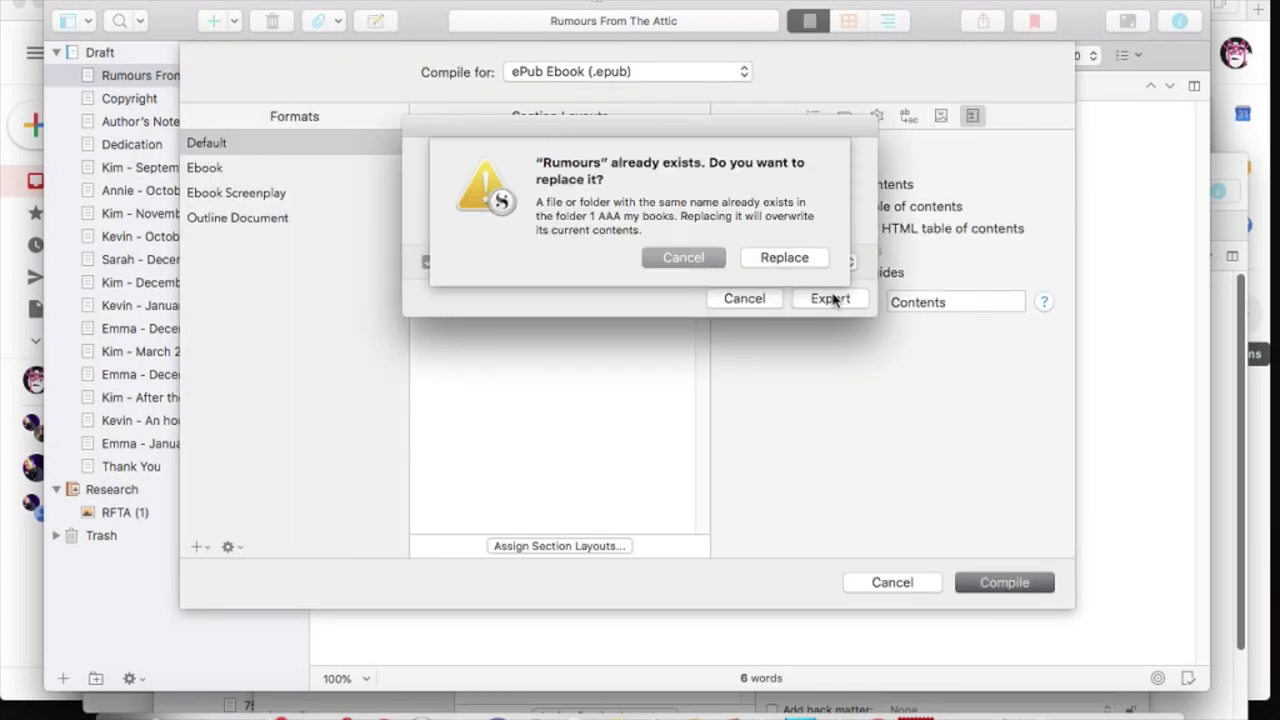
{"action": "left_click", "coordinate": [786, 254]}
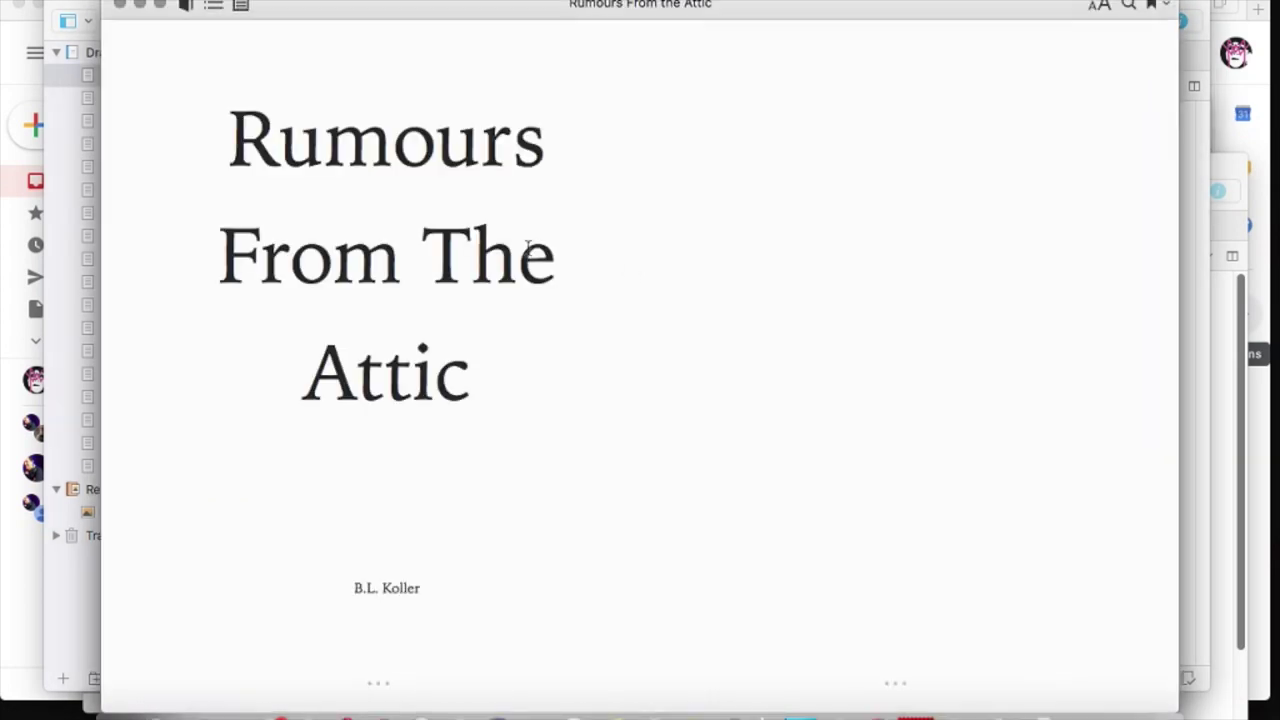
Page through the compiled book's front matter and its first two chapters, checking page placement, chapter breaks and scene breaks
{"action": "left_click", "coordinate": [126, 392]}
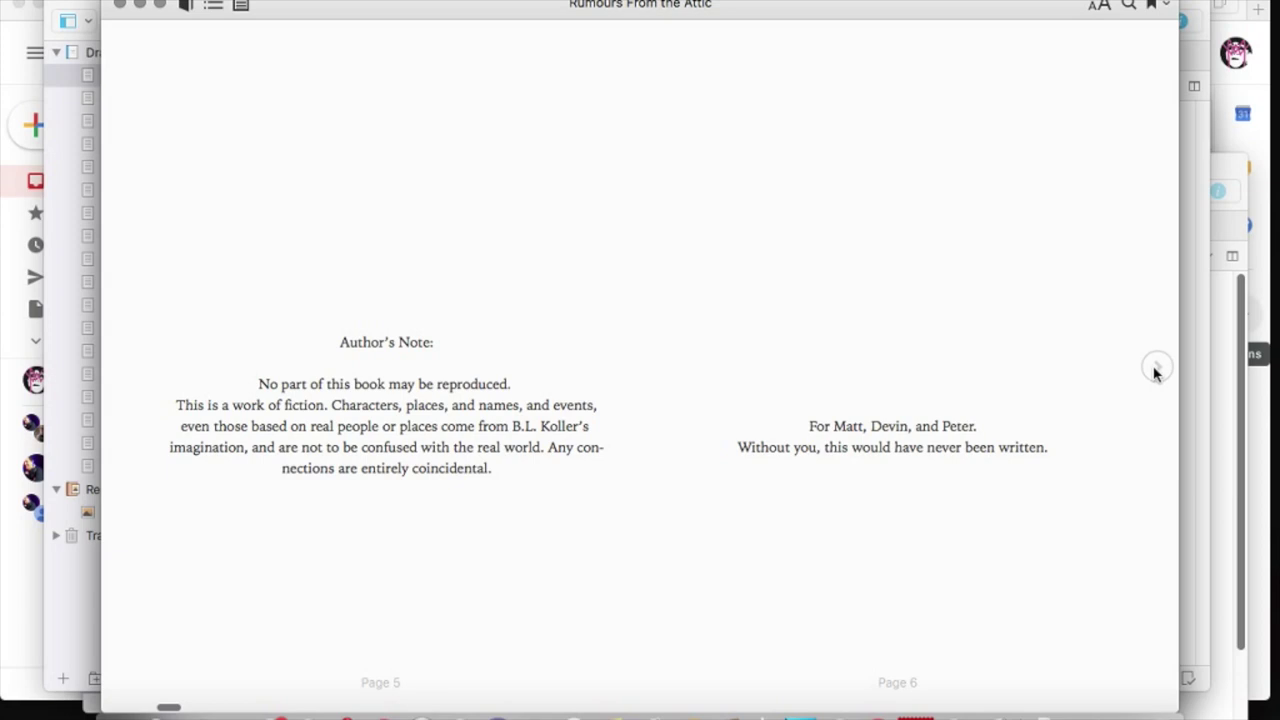
{"action": "left_click", "coordinate": [1155, 370]}
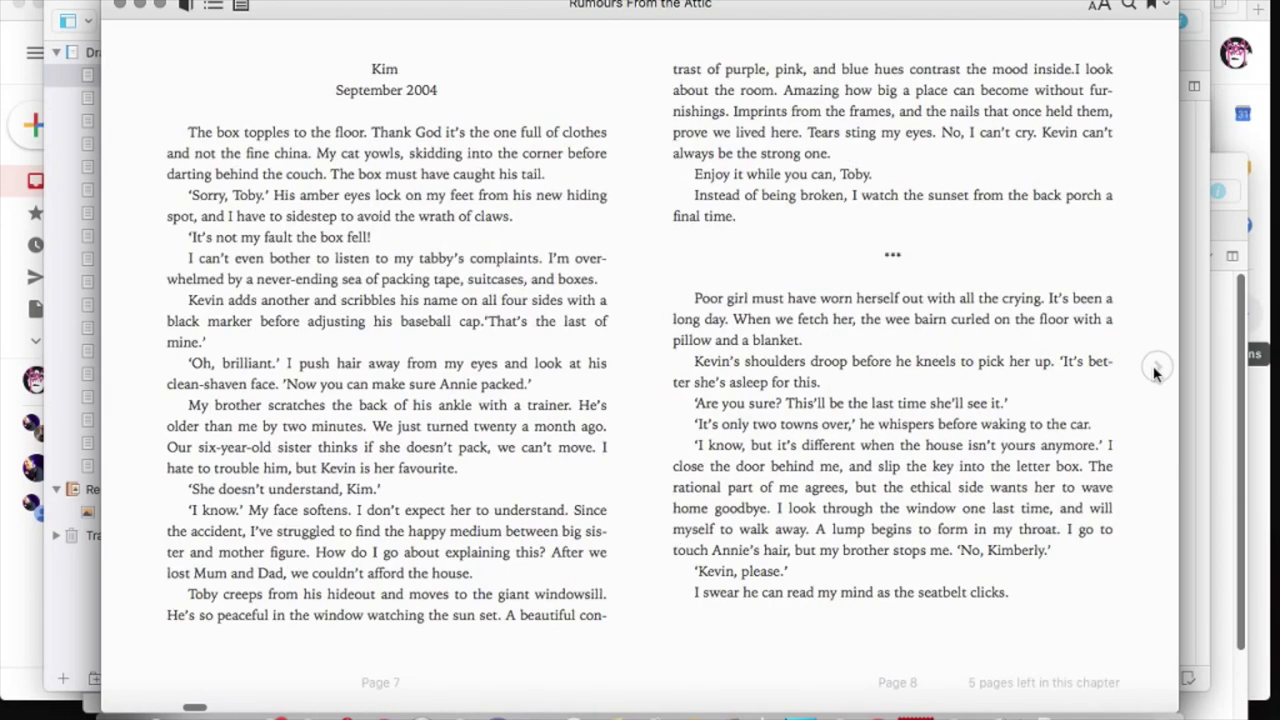
{"action": "left_click", "coordinate": [1155, 370]}
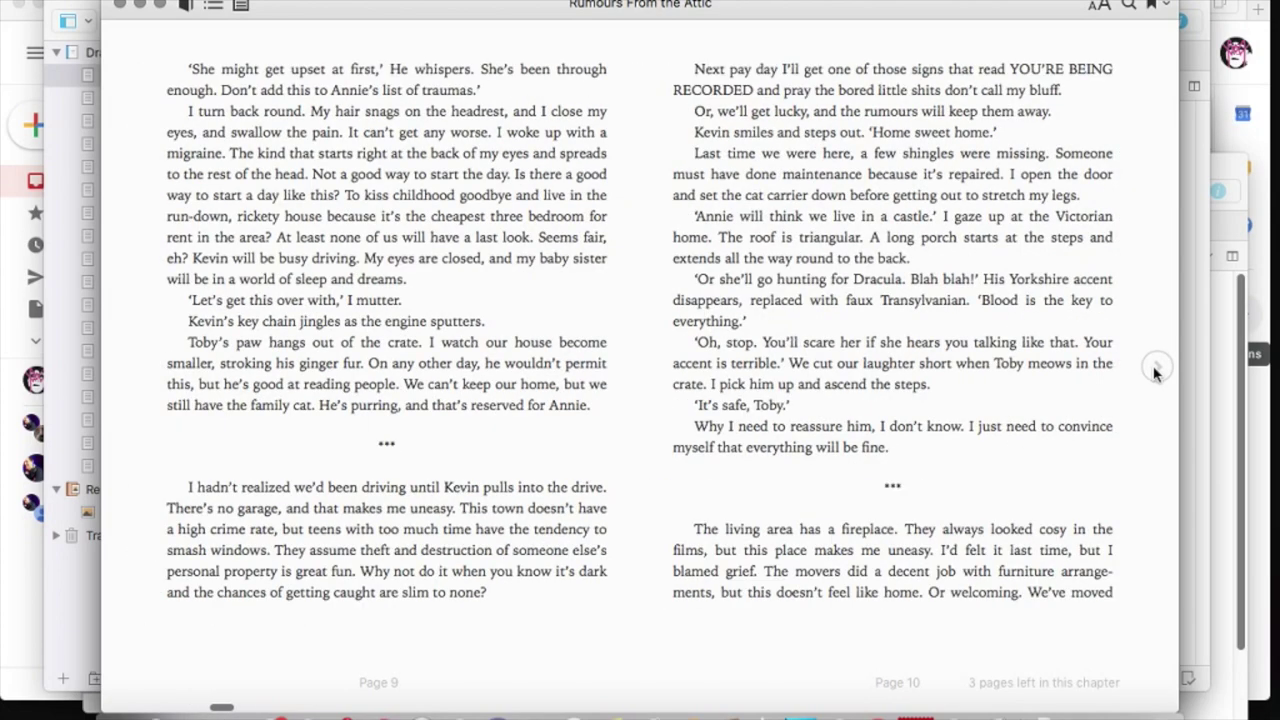
{"action": "left_click", "coordinate": [1155, 370]}
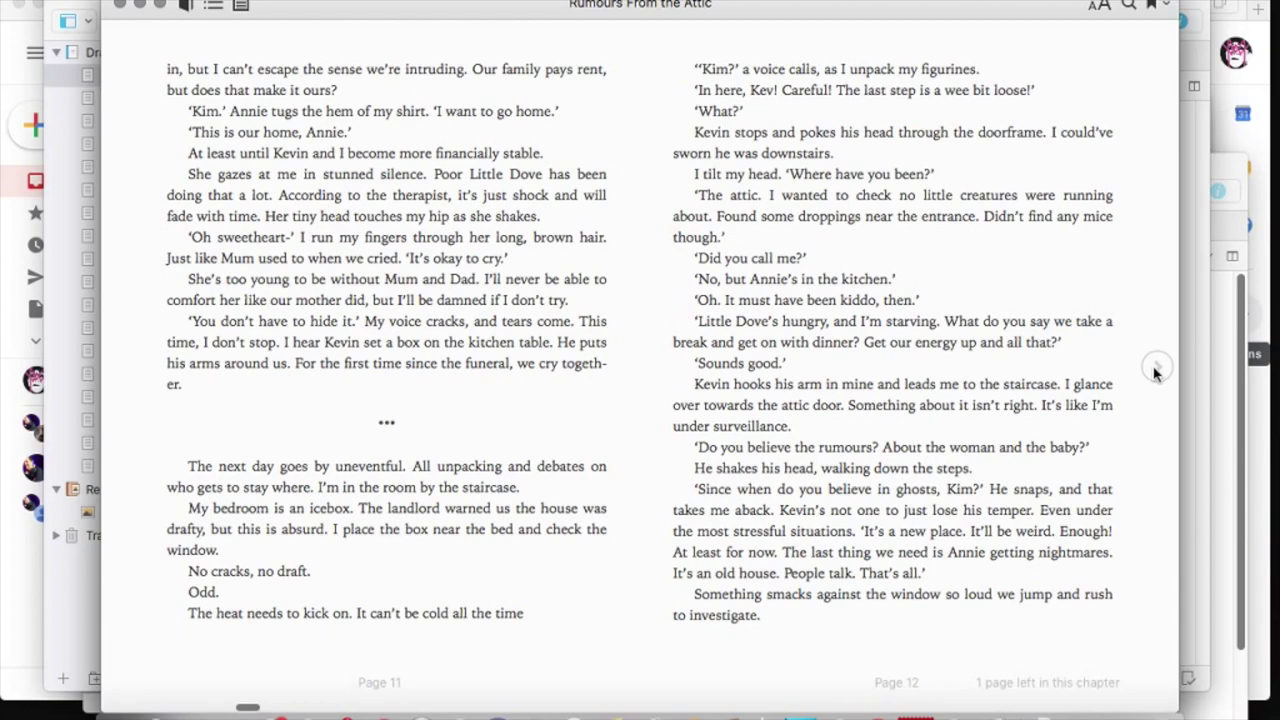
{"action": "left_click", "coordinate": [1155, 370]}
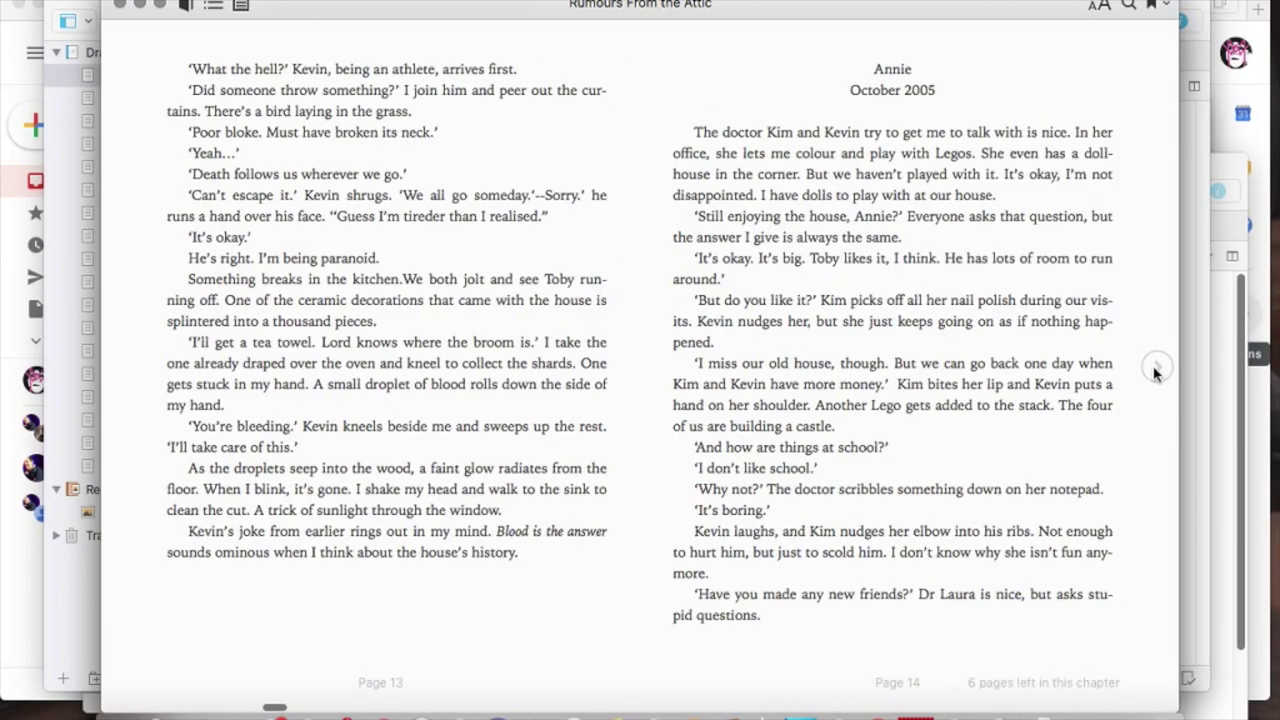
{"action": "left_click", "coordinate": [1155, 370]}
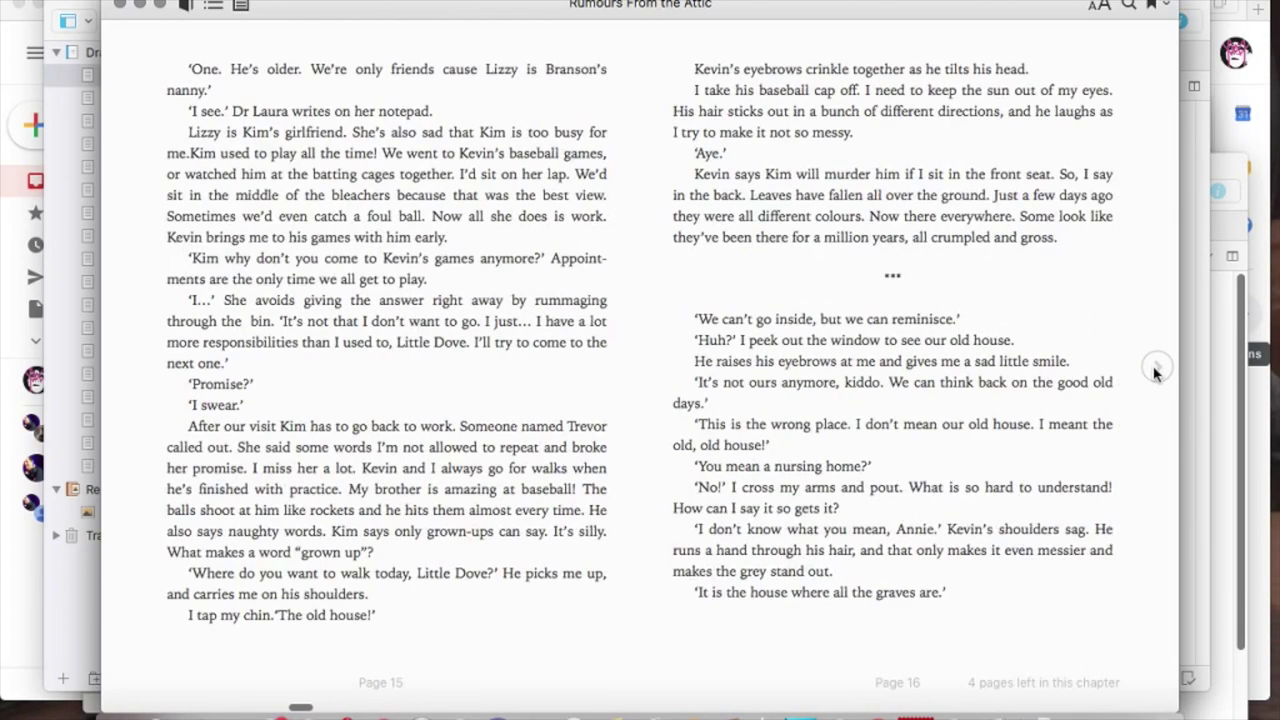
{"action": "left_click", "coordinate": [1155, 370]}
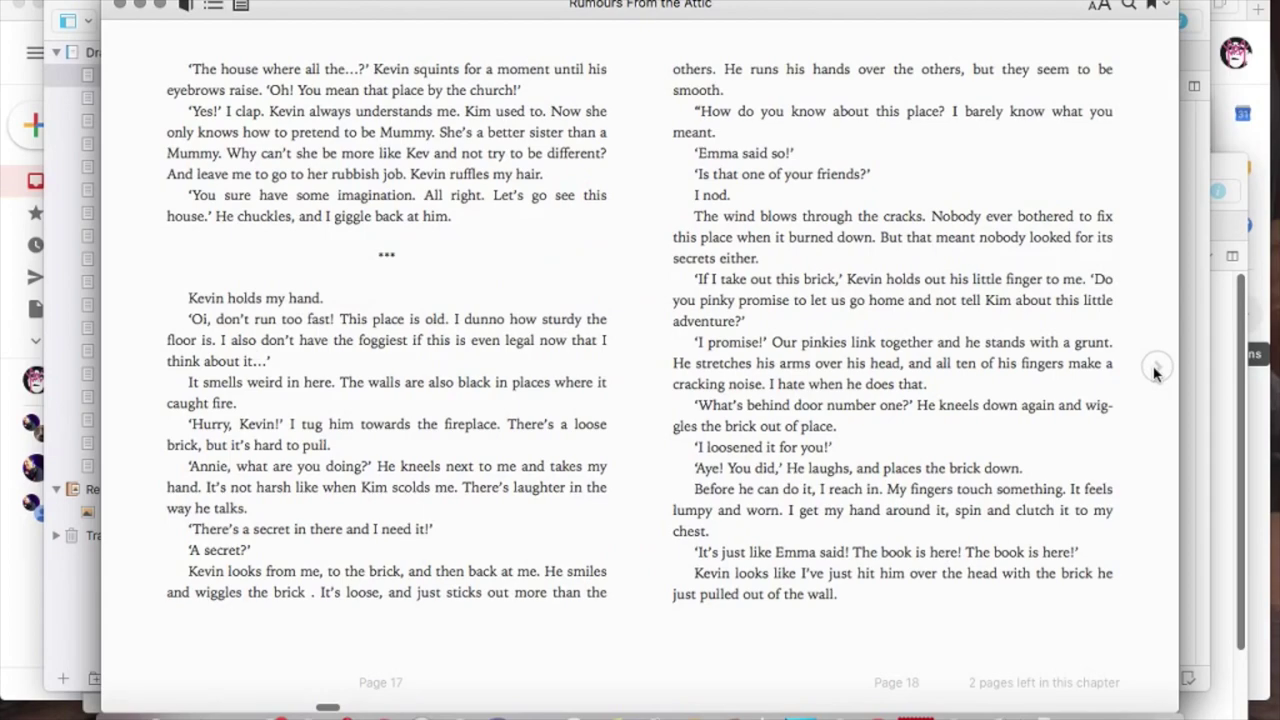
{"action": "left_click", "coordinate": [1155, 370]}
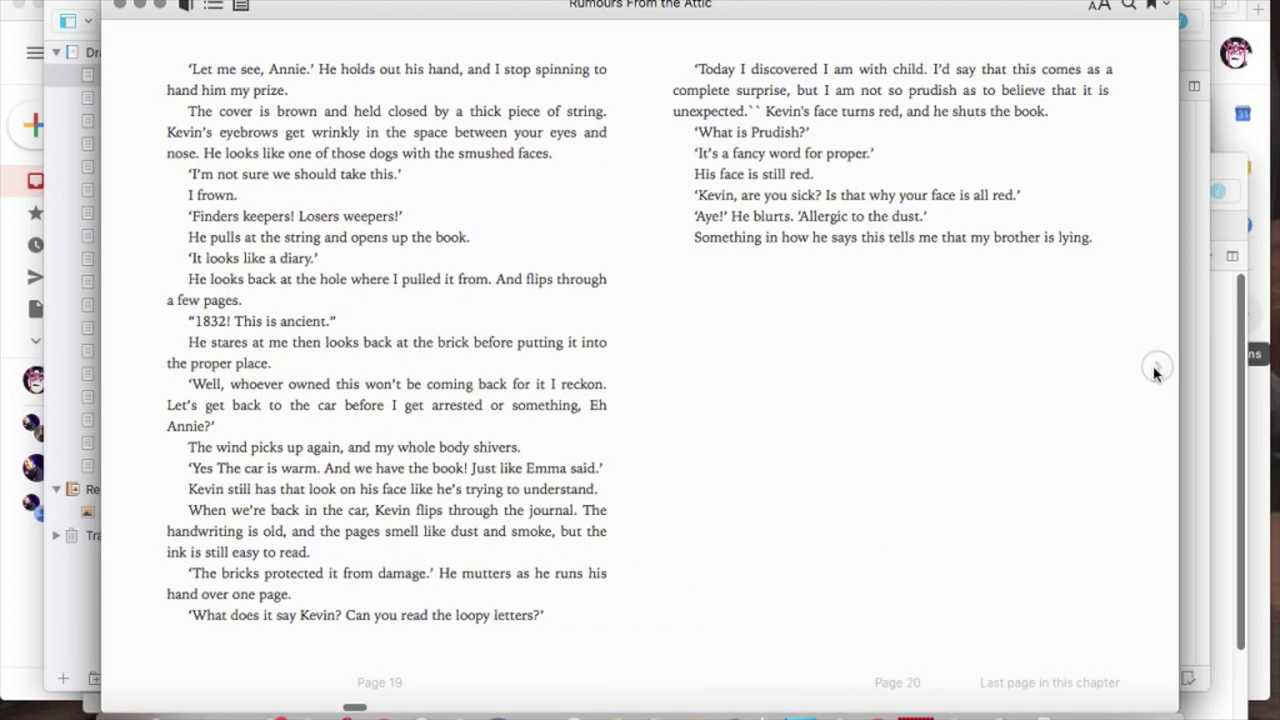
Page through the compiled book from Kim - November 2005 to A Word of Thanks, checking chapter breaks and scene breaks
{"action": "left_click", "coordinate": [1155, 370]}
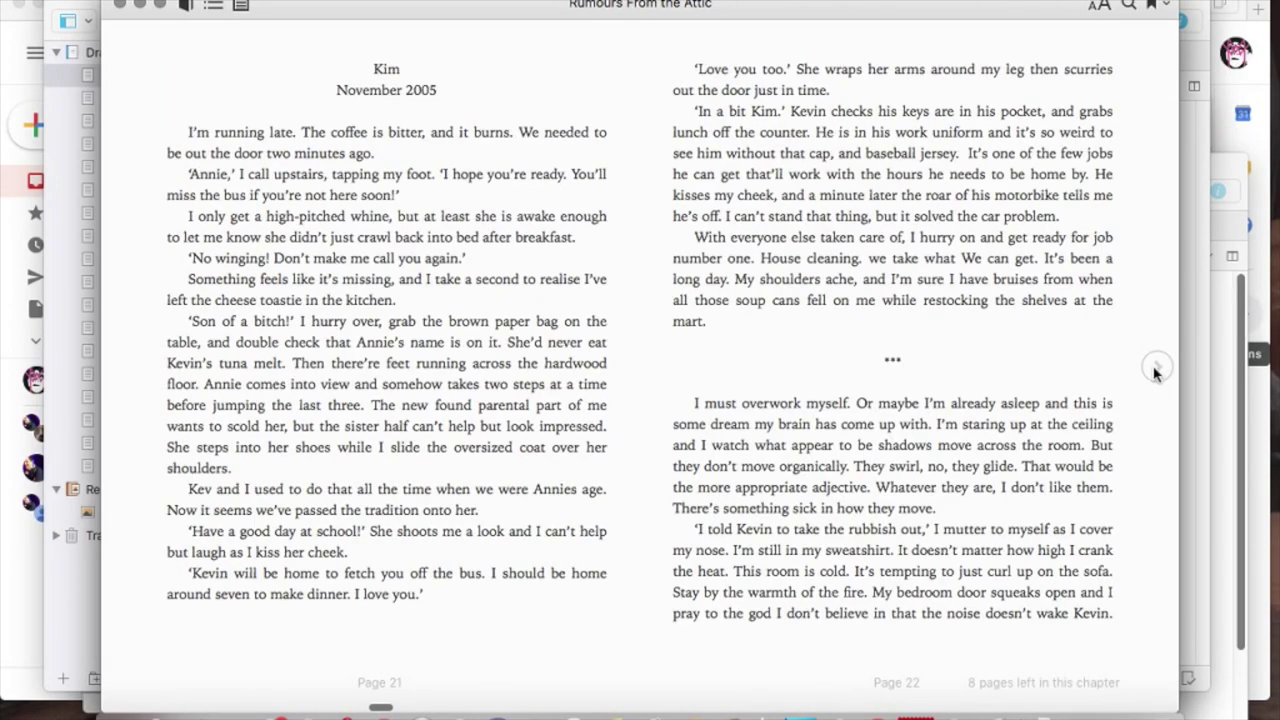
{"action": "left_click", "coordinate": [1155, 370]}
{"action": "left_click", "coordinate": [1155, 370]}
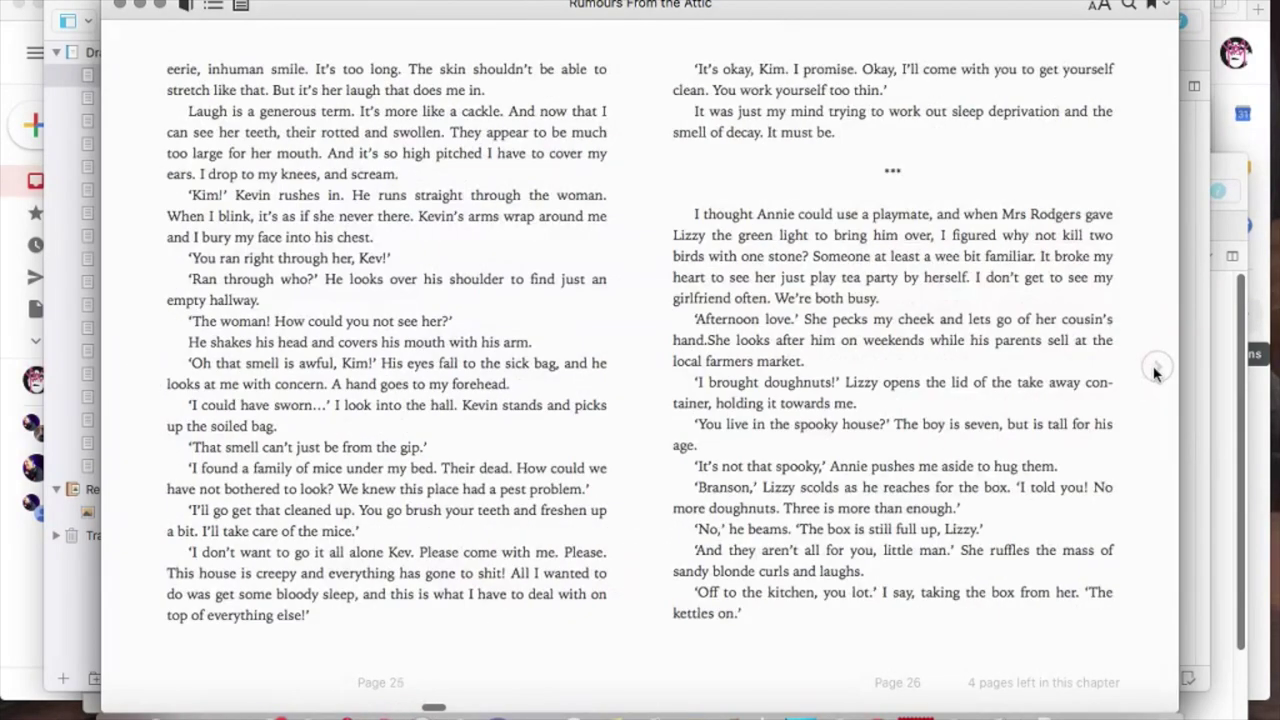
{"action": "left_click", "coordinate": [1155, 370]}
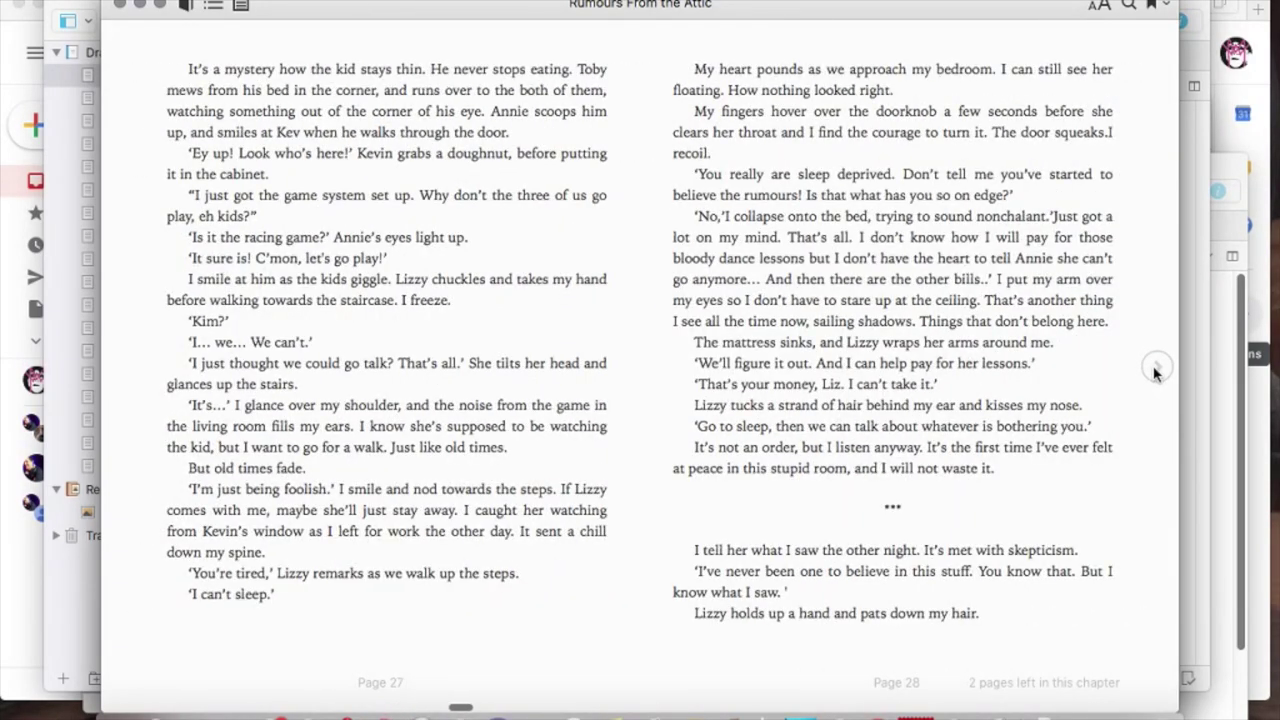
{"action": "left_click", "coordinate": [1155, 370]}
{"action": "left_click", "coordinate": [1155, 370]}
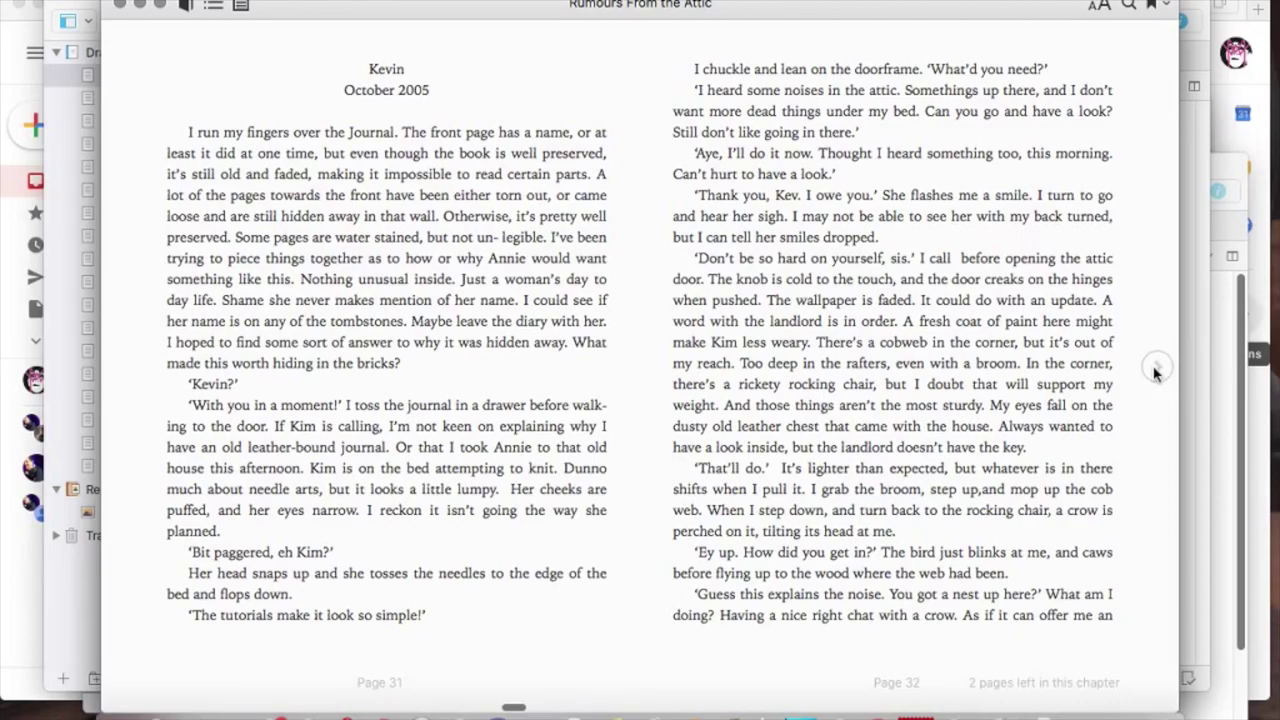
{"action": "left_click", "coordinate": [1155, 370]}
{"action": "left_click", "coordinate": [1155, 370]}
{"action": "left_click", "coordinate": [1155, 370]}
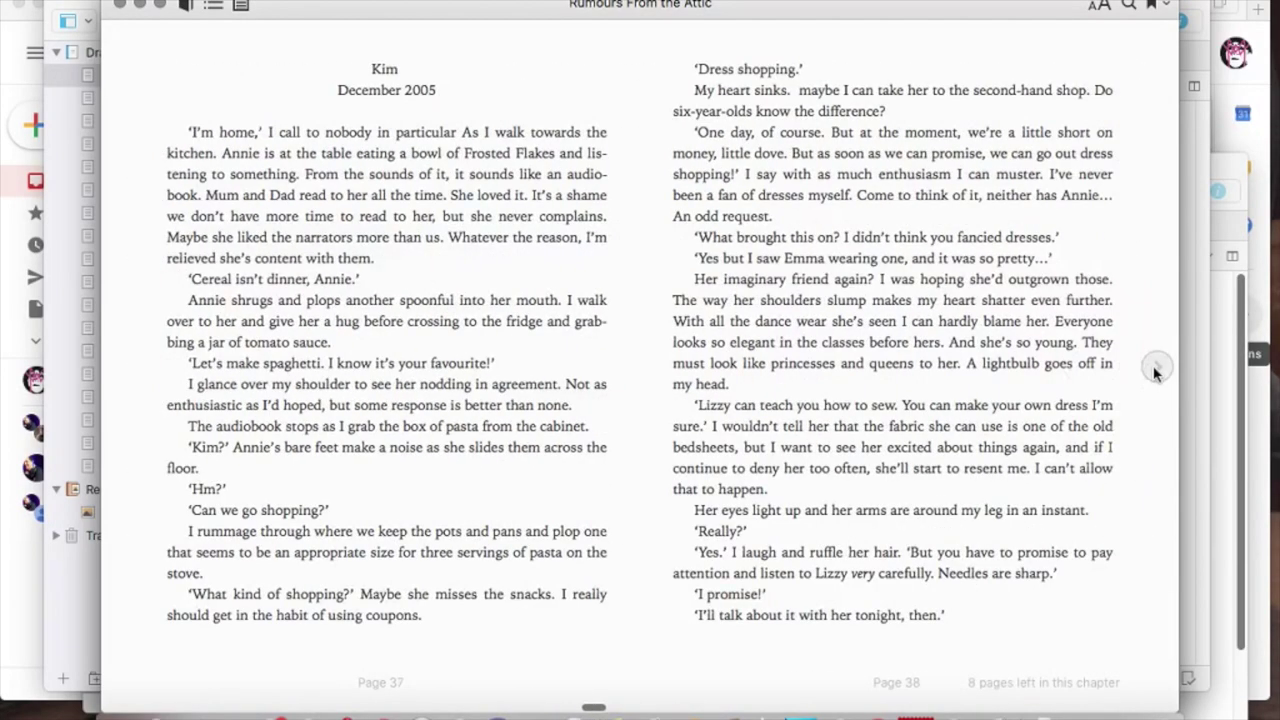
{"action": "left_click", "coordinate": [1155, 370]}
{"action": "left_click", "coordinate": [1155, 370]}
{"action": "left_click", "coordinate": [1155, 370]}
{"action": "left_click", "coordinate": [1155, 370]}
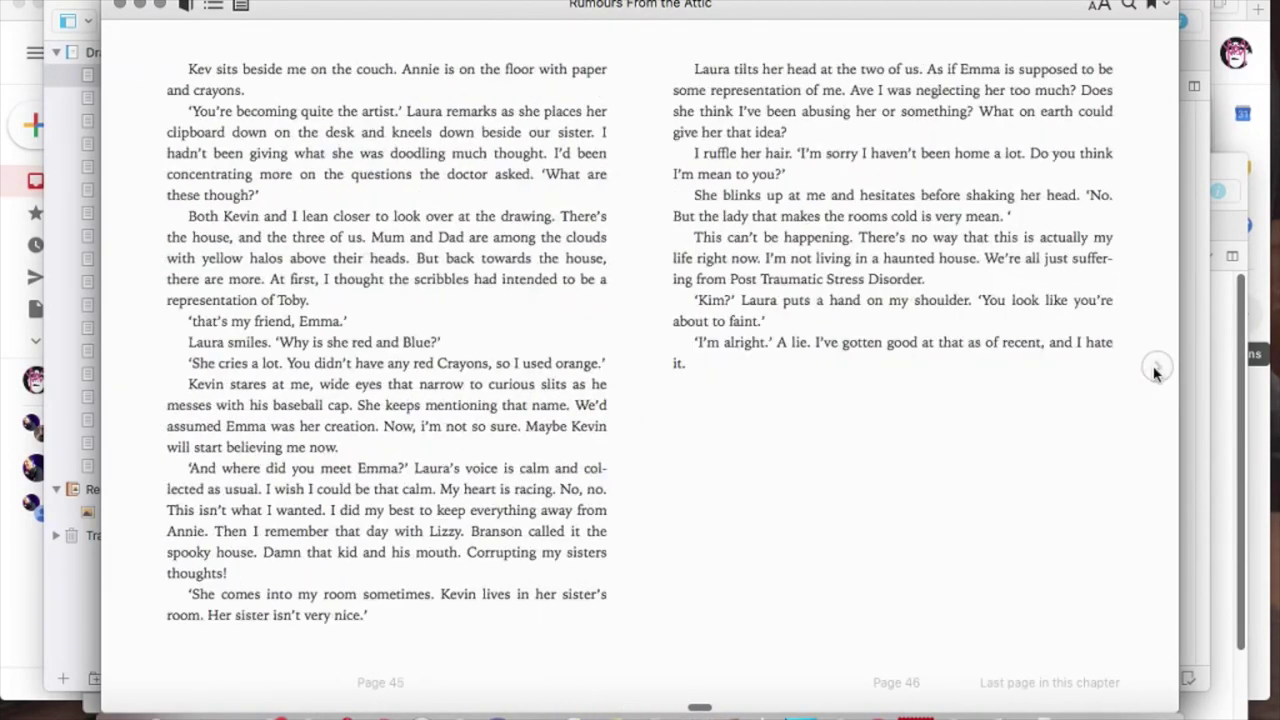
{"action": "left_click", "coordinate": [1155, 370]}
{"action": "left_click", "coordinate": [1155, 370]}
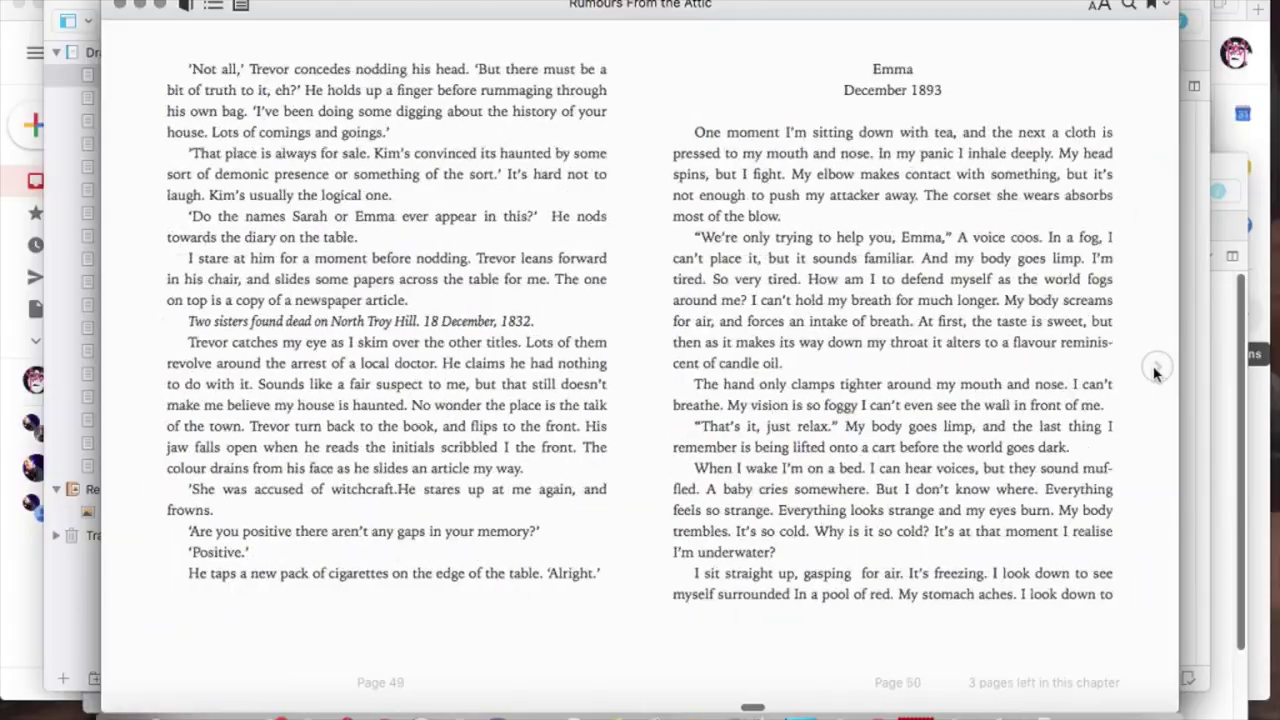
{"action": "left_click", "coordinate": [1155, 370]}
{"action": "left_click", "coordinate": [1155, 370]}
{"action": "left_click", "coordinate": [1155, 370]}
{"action": "left_click", "coordinate": [1155, 370]}
{"action": "left_click", "coordinate": [1155, 370]}
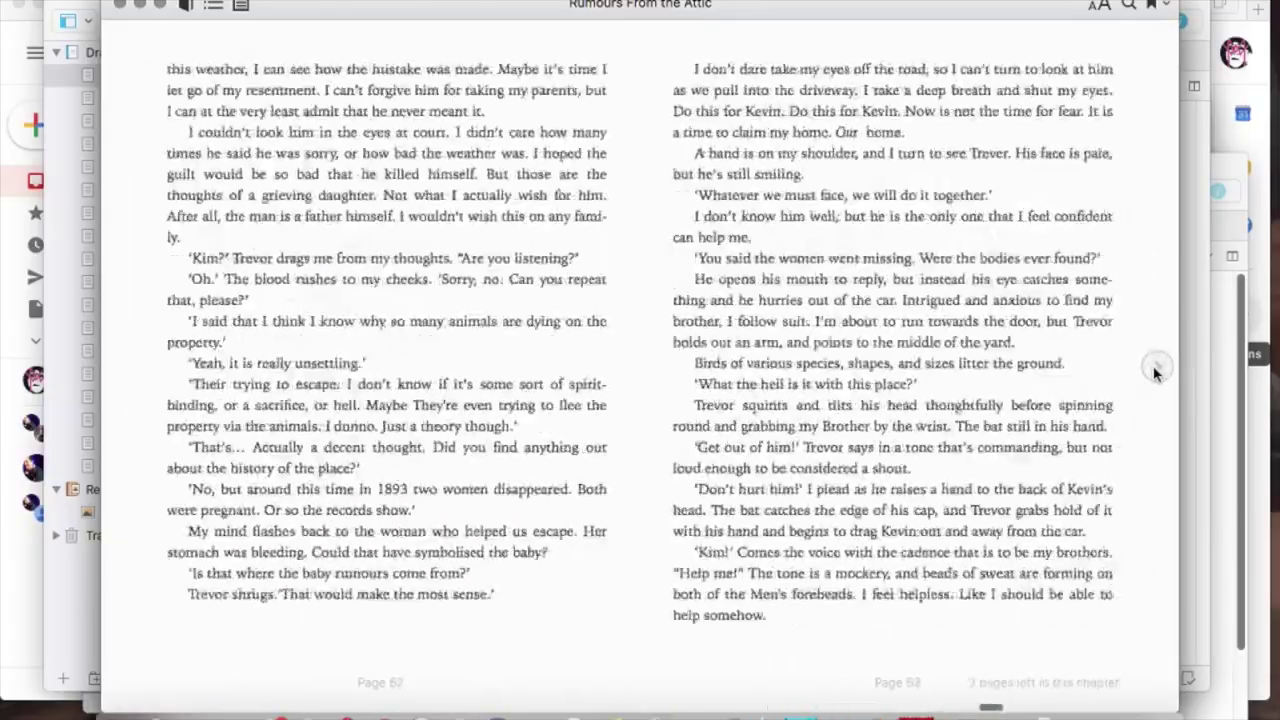
{"action": "left_click", "coordinate": [1155, 370]}
{"action": "left_click", "coordinate": [1155, 370]}
{"action": "left_click", "coordinate": [1155, 370]}
{"action": "left_click", "coordinate": [1155, 370]}
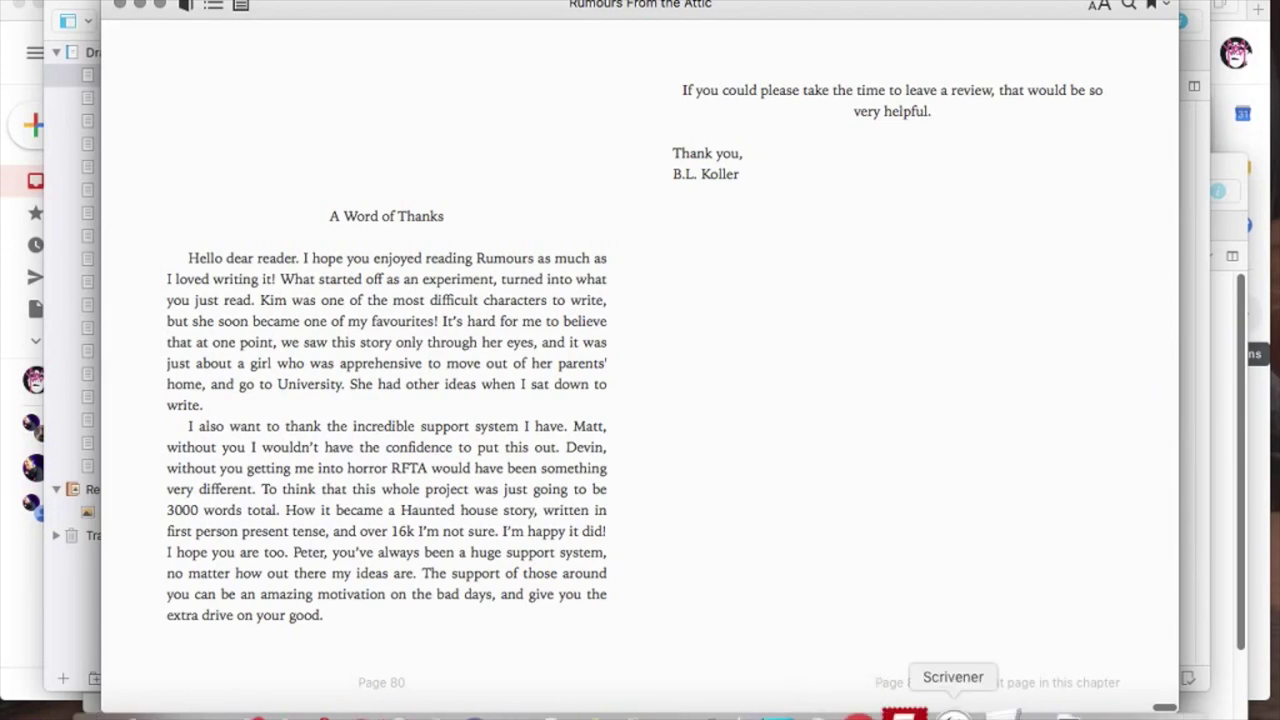
Switch to Scrivener, search the title page document for "=", and close the Find window
{"action": "left_click", "coordinate": [955, 715]}
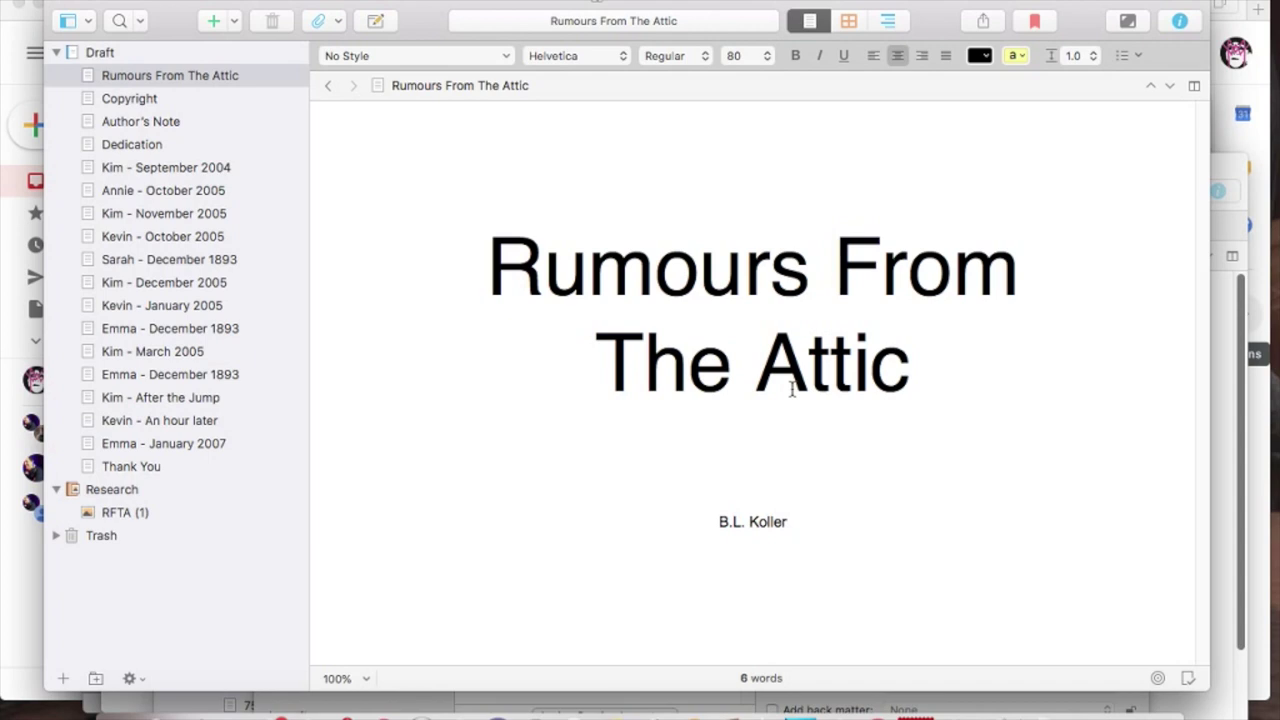
{"action": "key", "text": "super+f"}
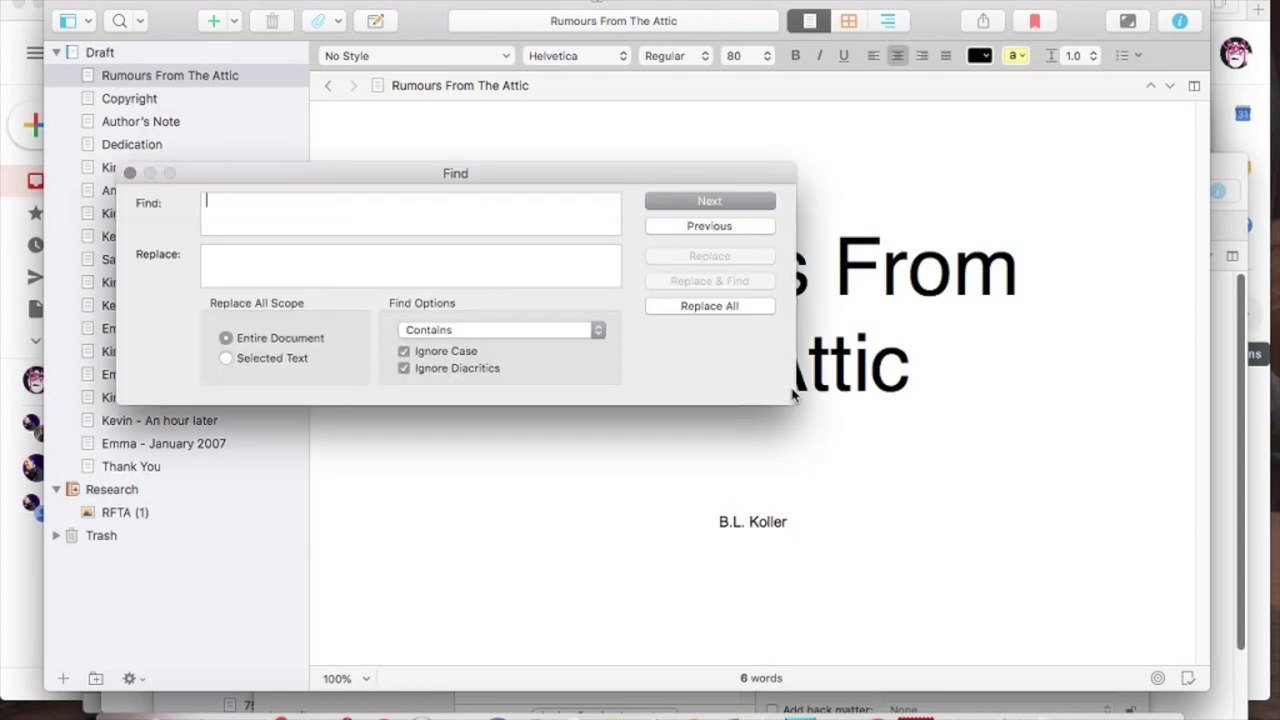
{"action": "type", "text": "="}
{"action": "left_click", "coordinate": [764, 198]}
{"action": "left_click", "coordinate": [252, 204]}
{"action": "left_click", "coordinate": [726, 201]}
{"action": "left_click", "coordinate": [130, 173]}
{"action": "left_click", "coordinate": [497, 190]}
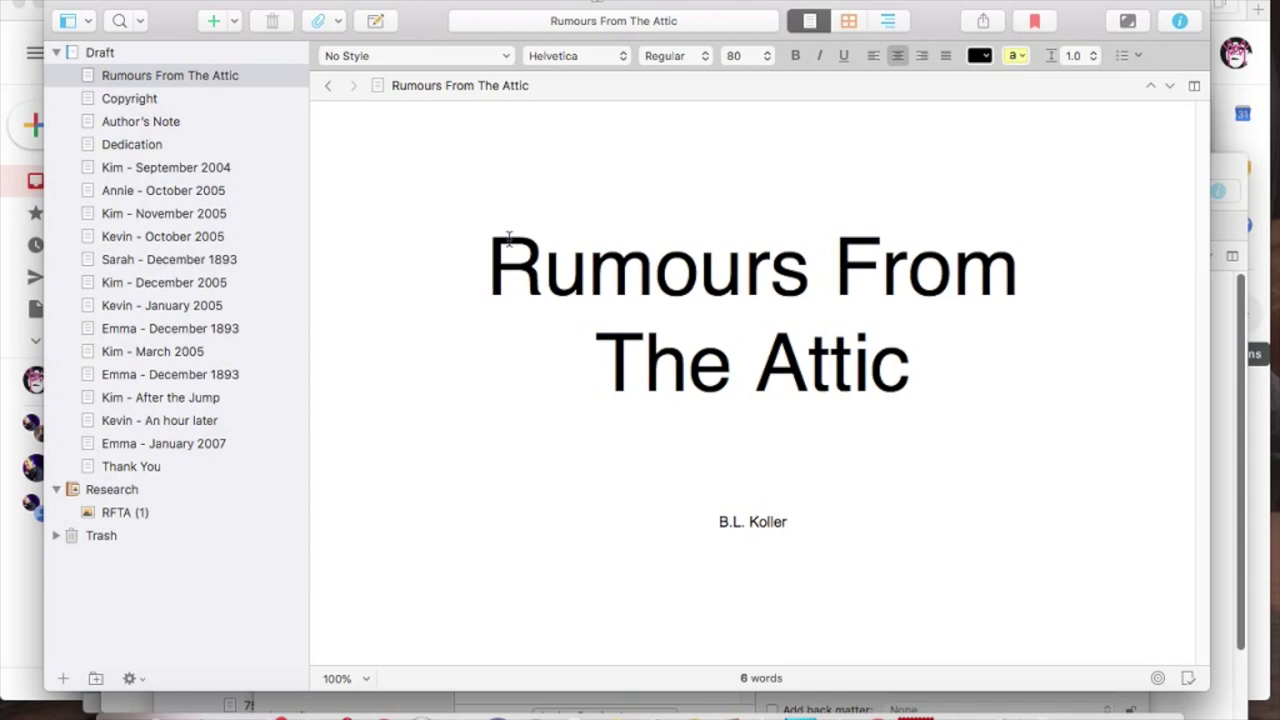
{"action": "left_click", "coordinate": [573, 708]}
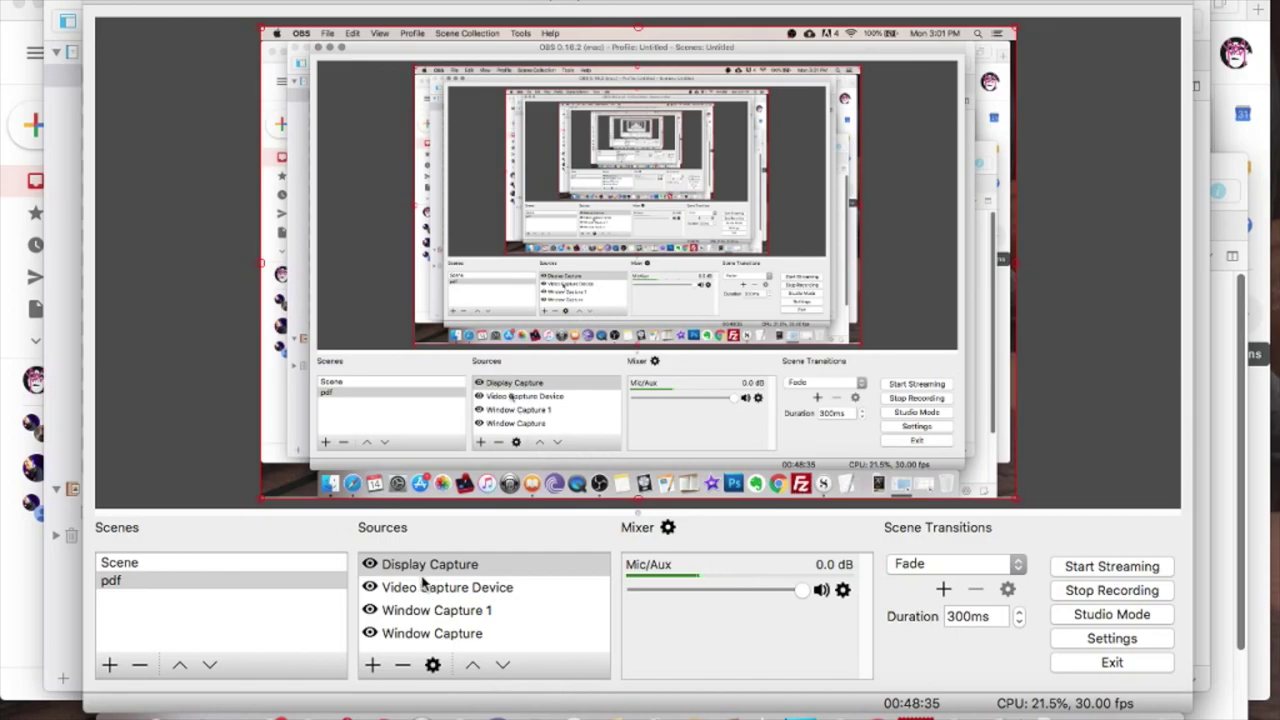